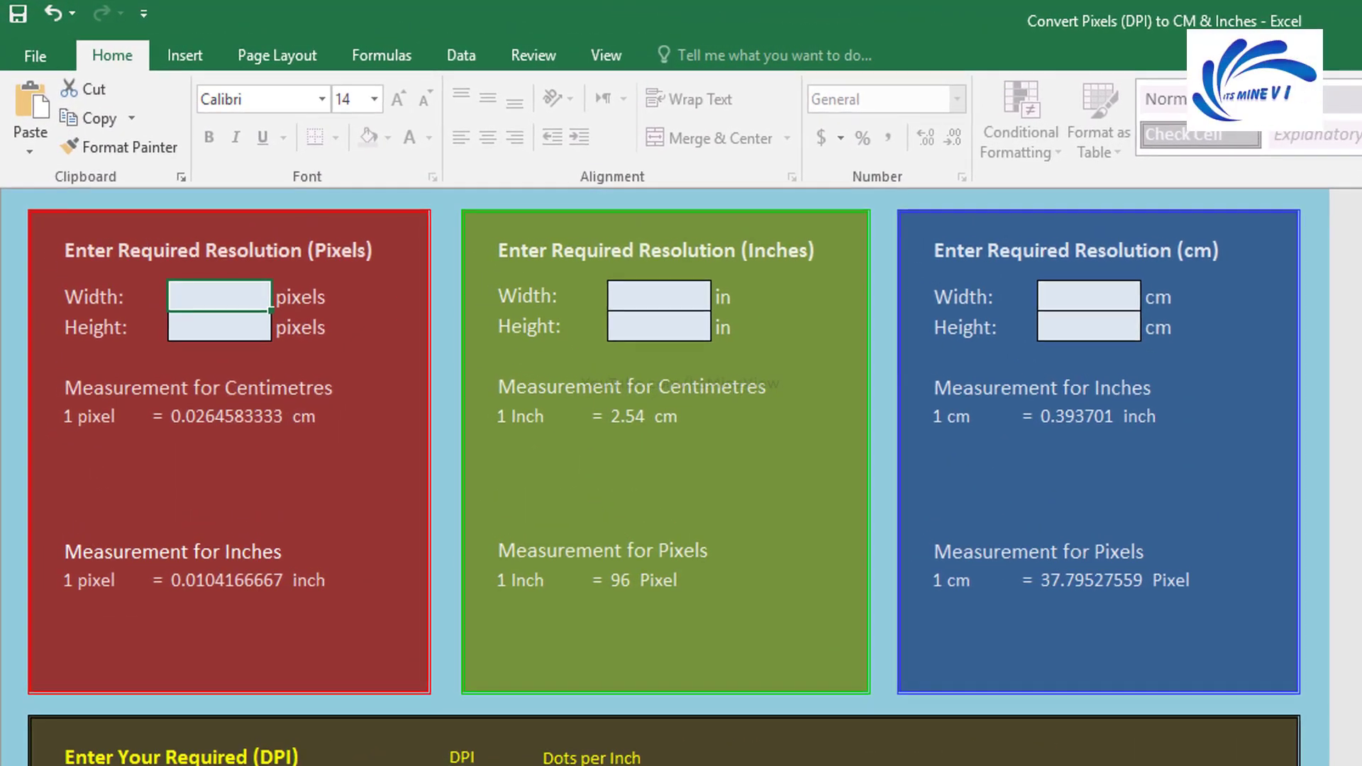
# Step: Enter 2560×1440 pixels in the red panel and 26.67×15 inches in the green panel, giving 67.74×38.10 cm
pyautogui.press('Return')
pyautogui.write('1440')
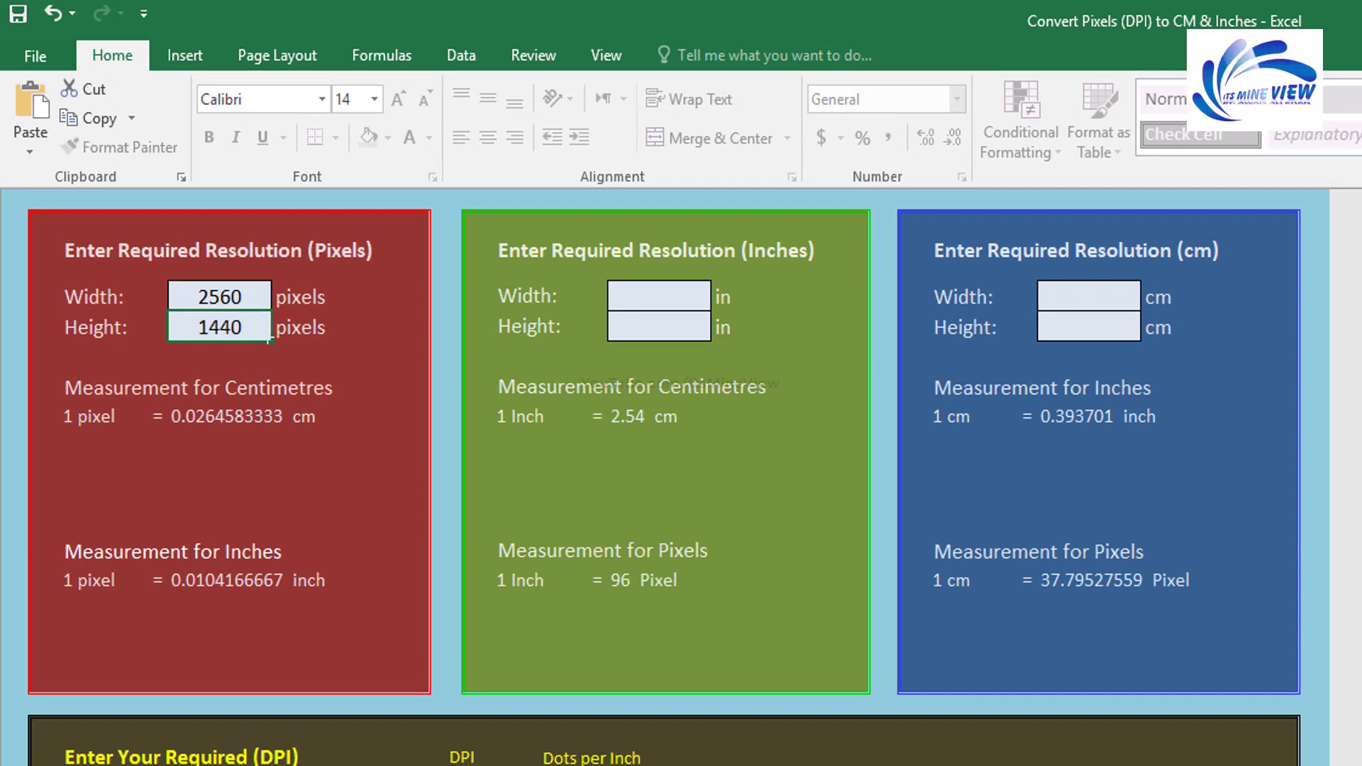
pyautogui.press('Return')
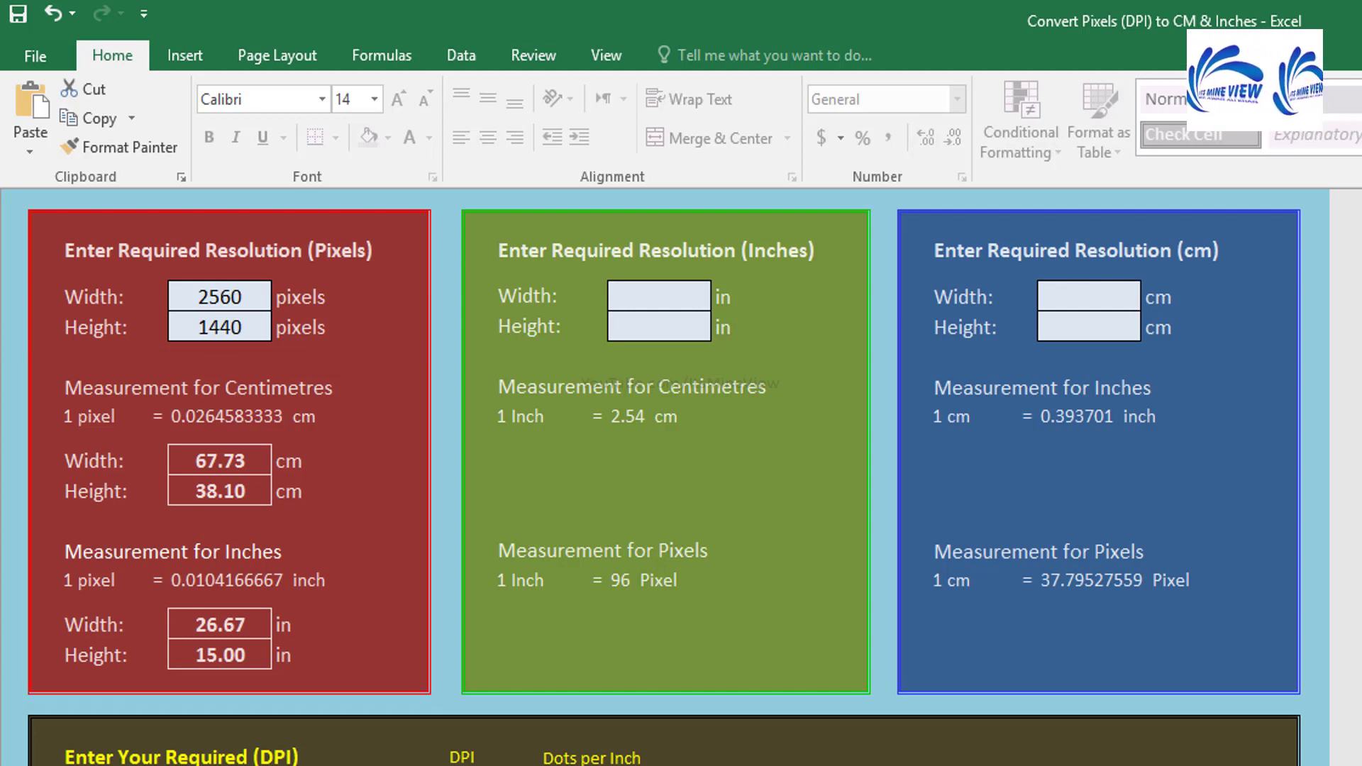
pyautogui.click(659, 296)
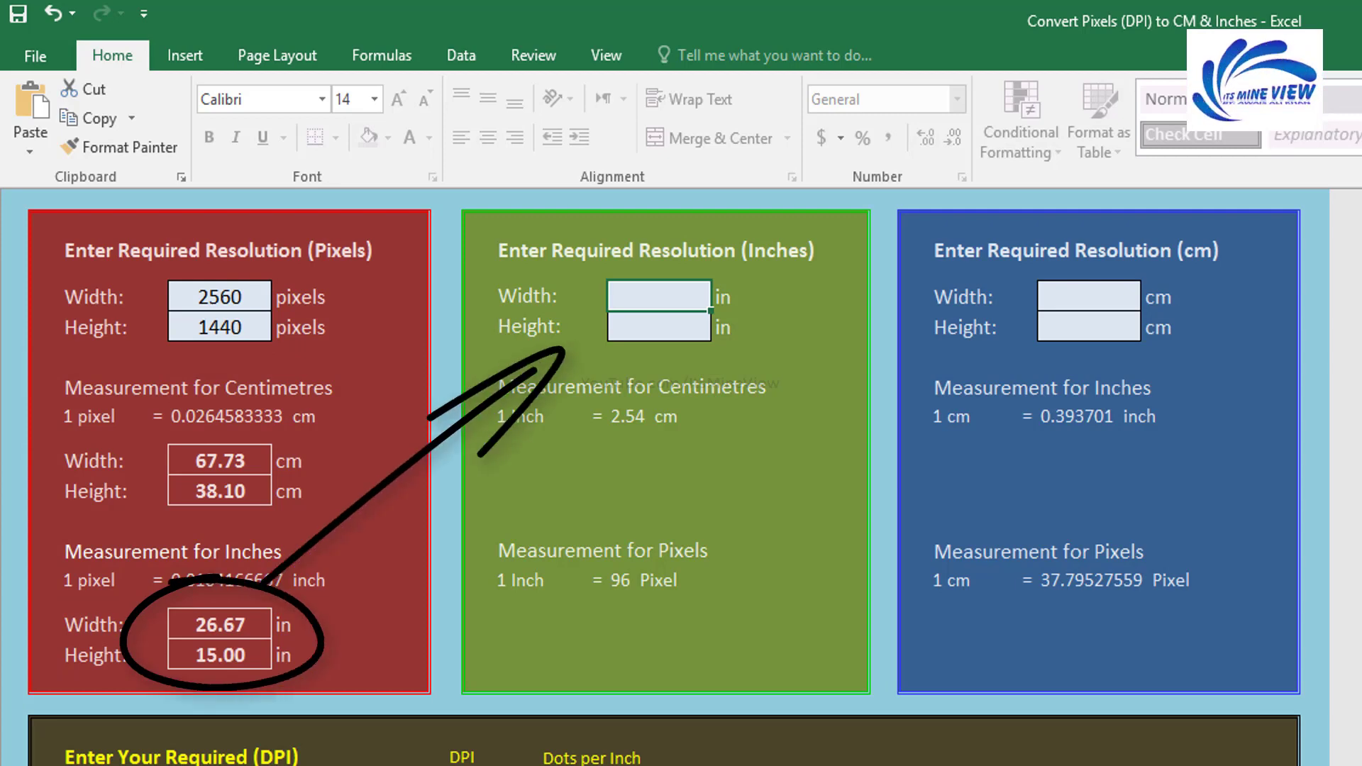
pyautogui.write('26.67')
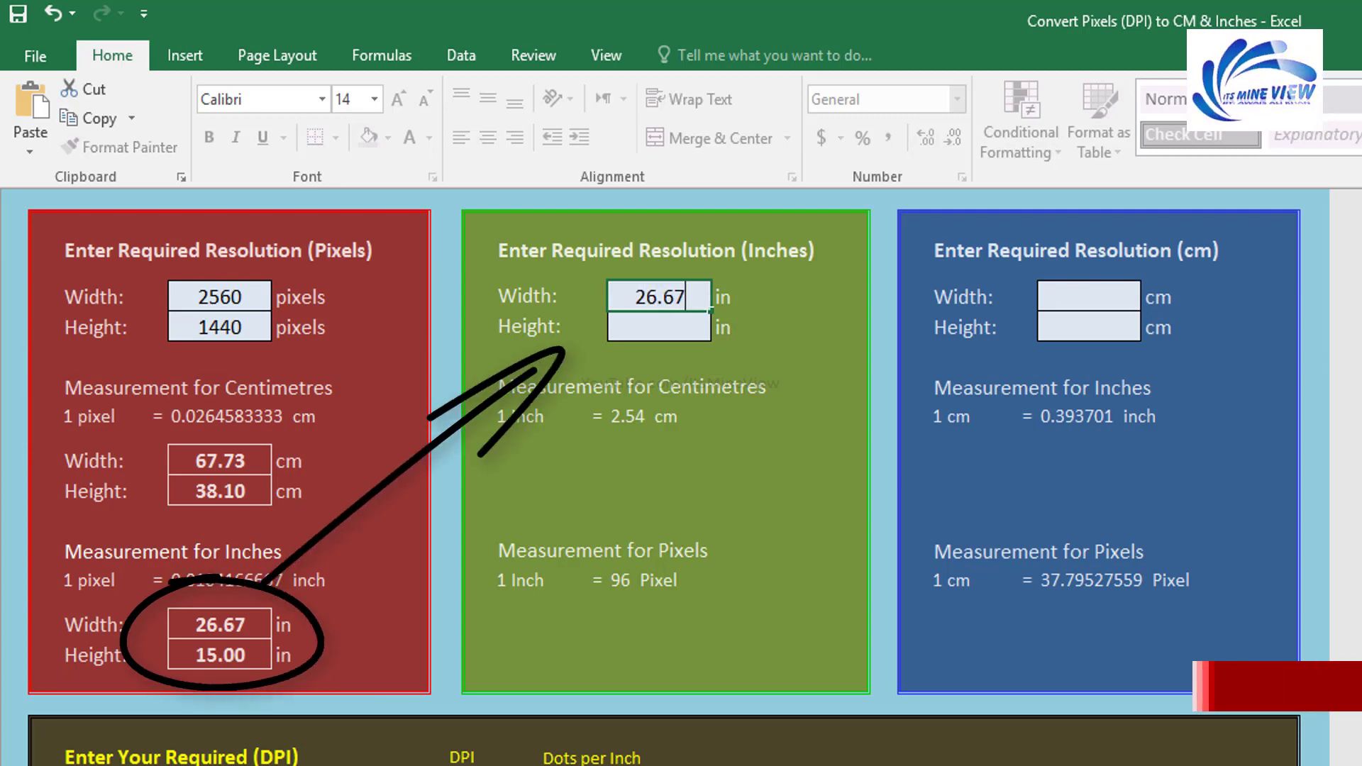
pyautogui.press('Return')
pyautogui.write('15')
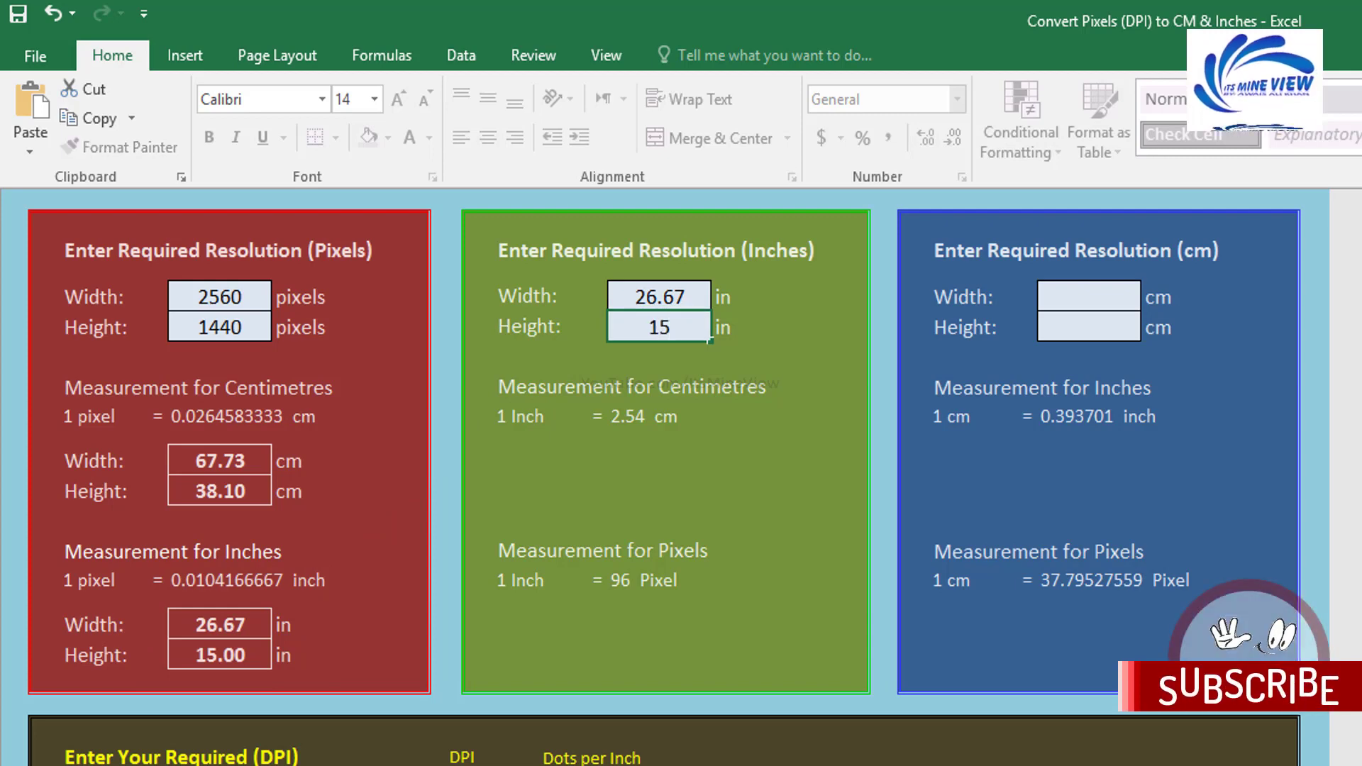
pyautogui.press('Return')
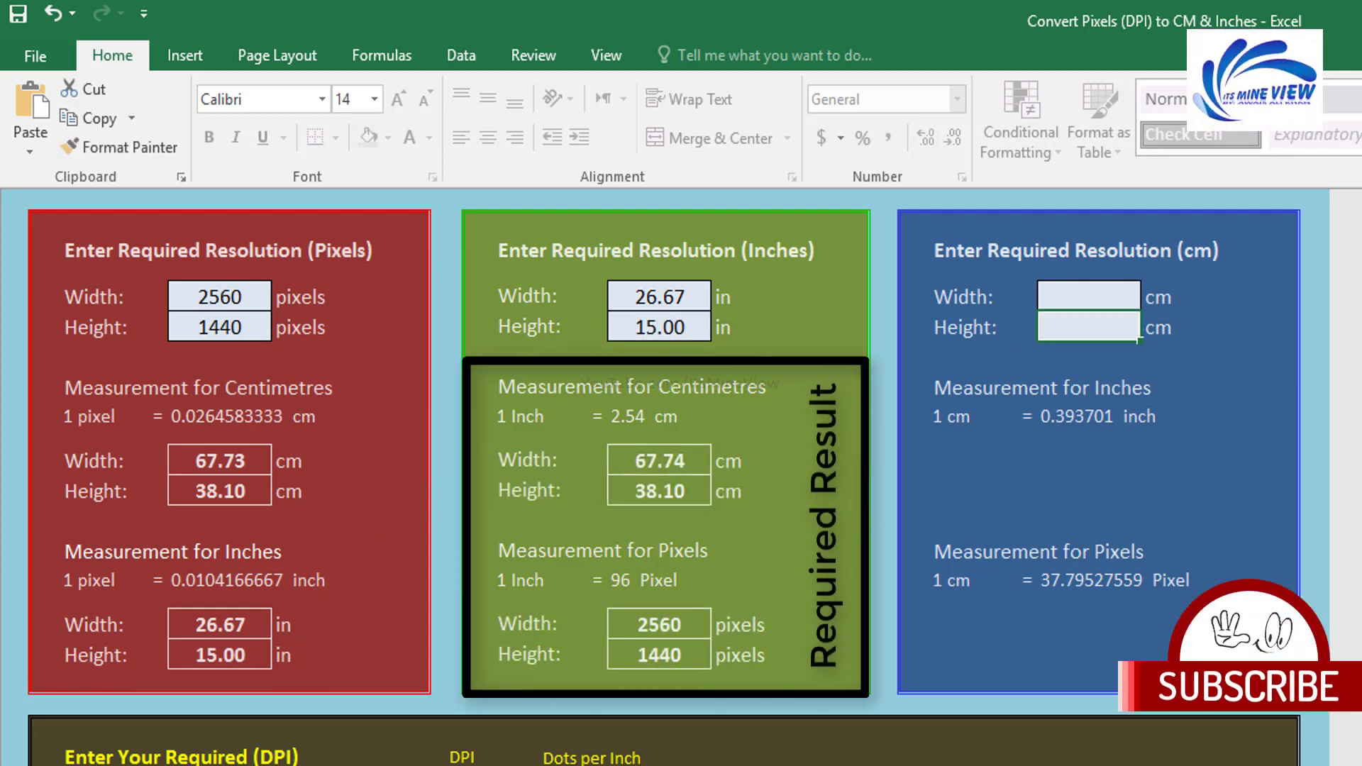
# Step: Enter 67.73 cm width and 38.10 cm height in the blue panel, yielding 26.67×15.00 in and 2560×1440 pixels
pyautogui.click(1089, 296)
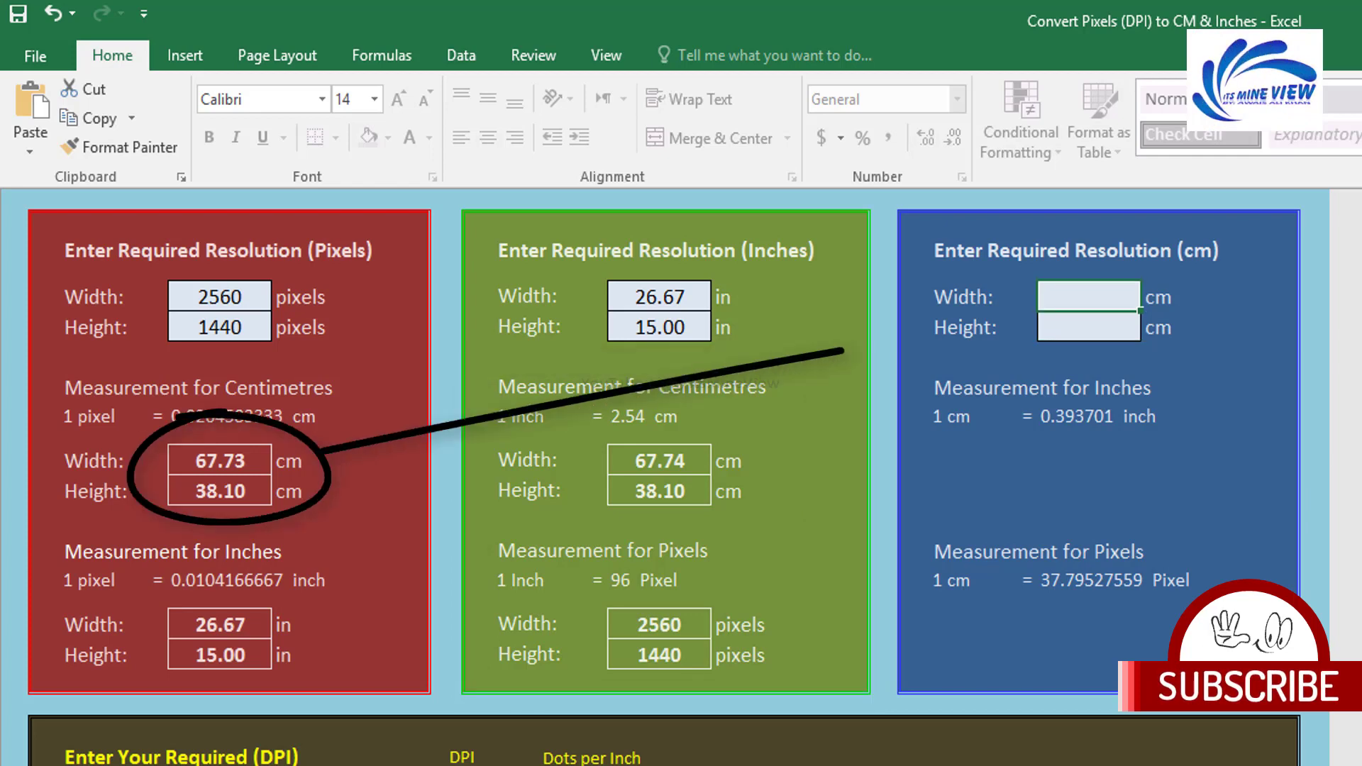
pyautogui.write('67.73')
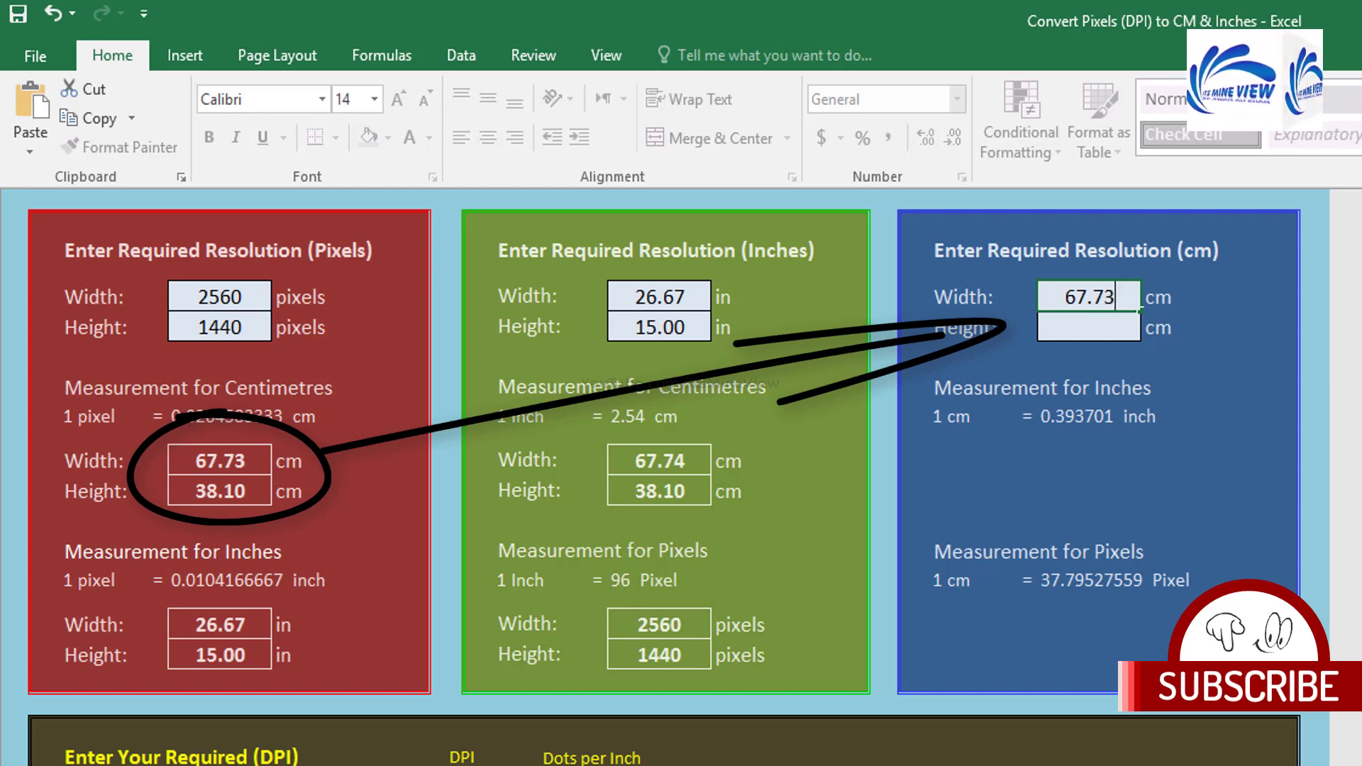
pyautogui.press('Return')
pyautogui.write('38.10')
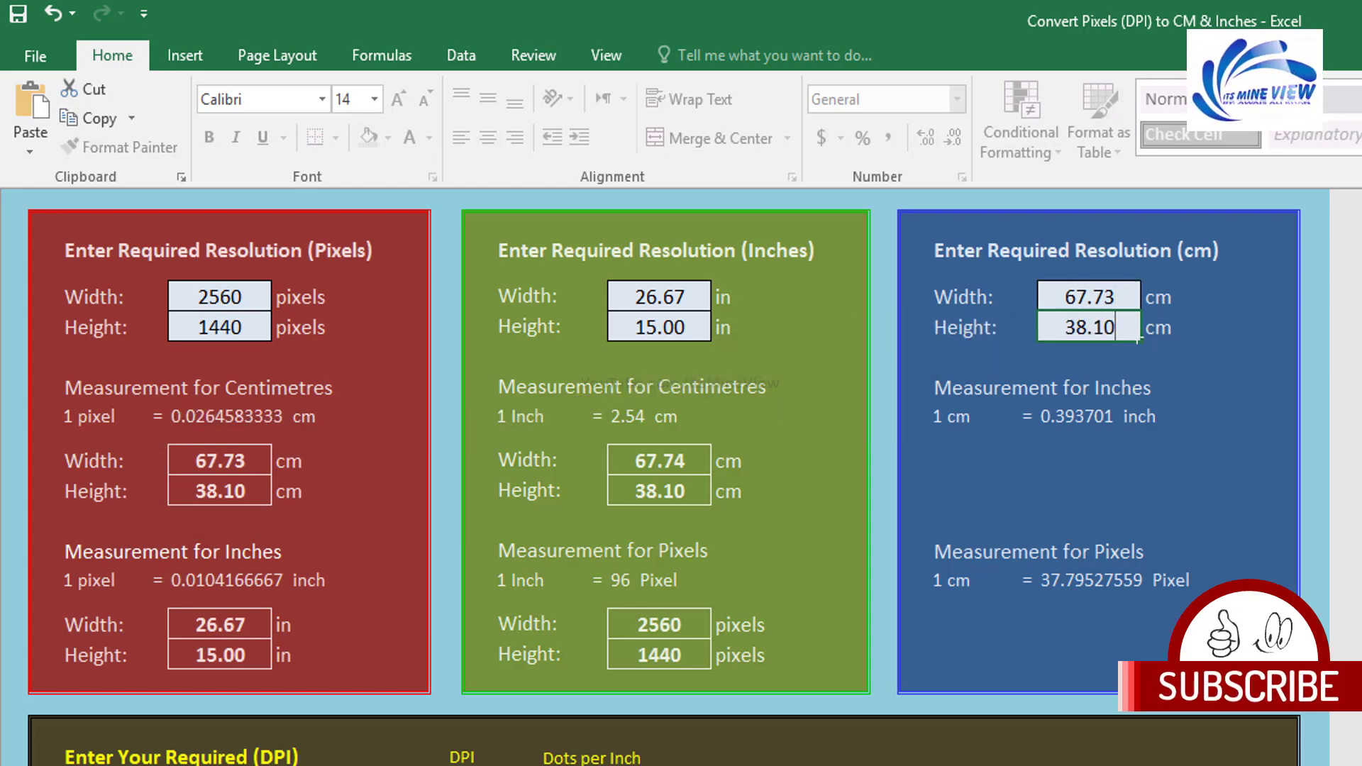
pyautogui.press('Return')
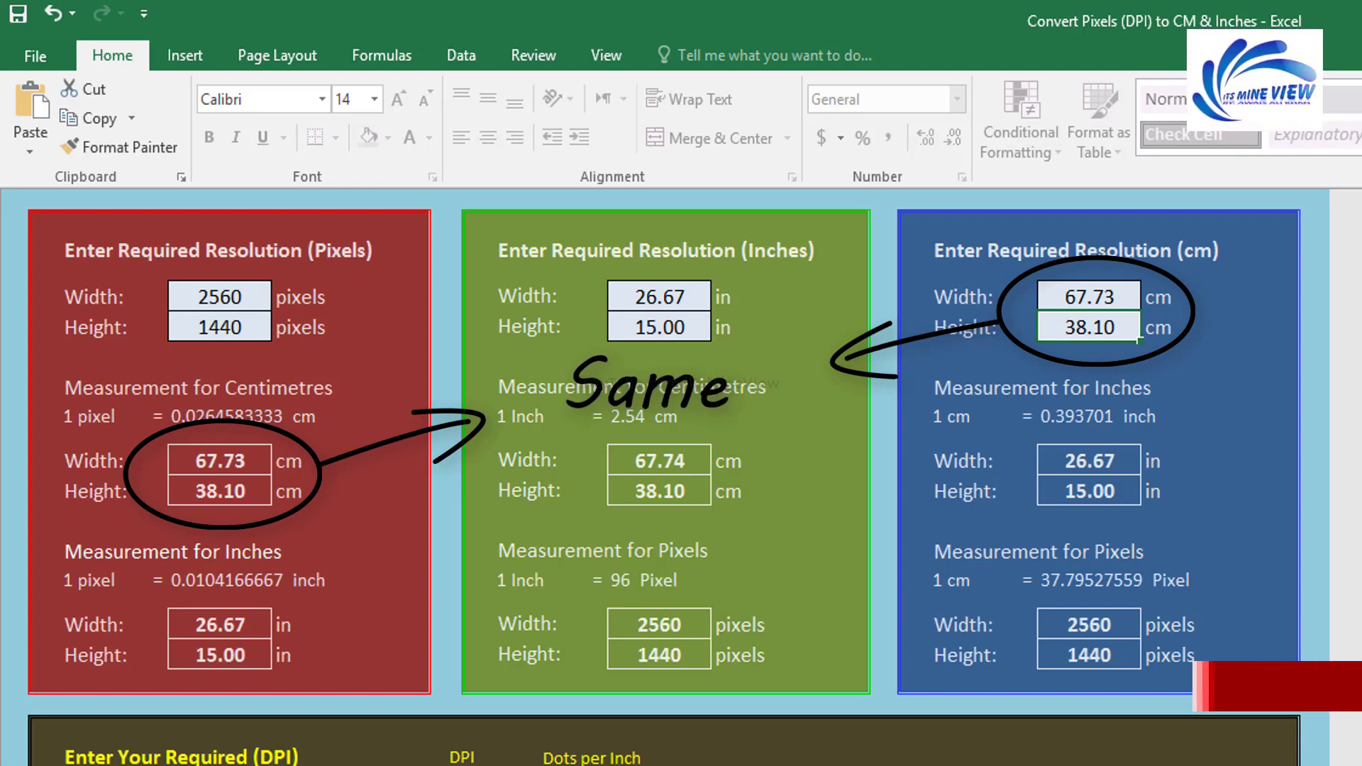
pyautogui.press('Tab')
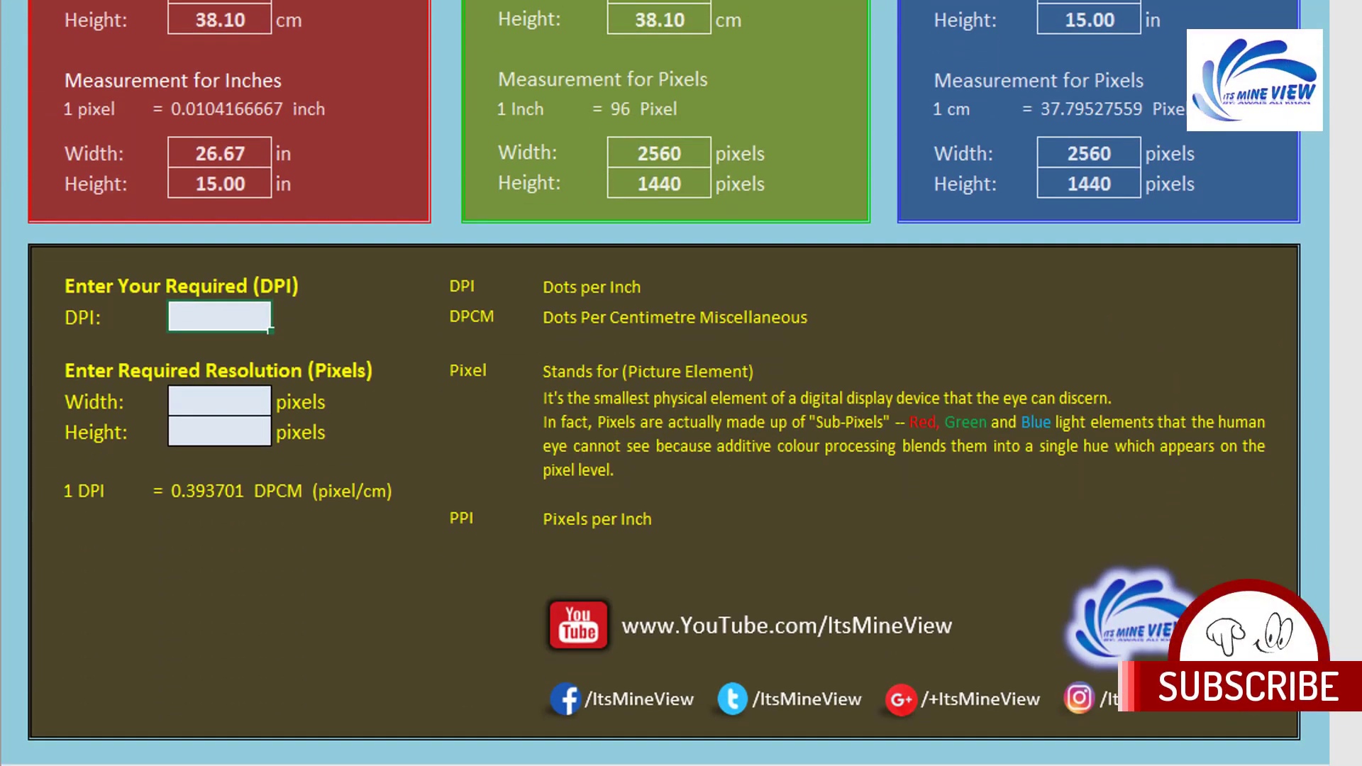
# Step: Enter 2560 × 1440 pixels as the DPI section's width and height
pyautogui.click(220, 401)
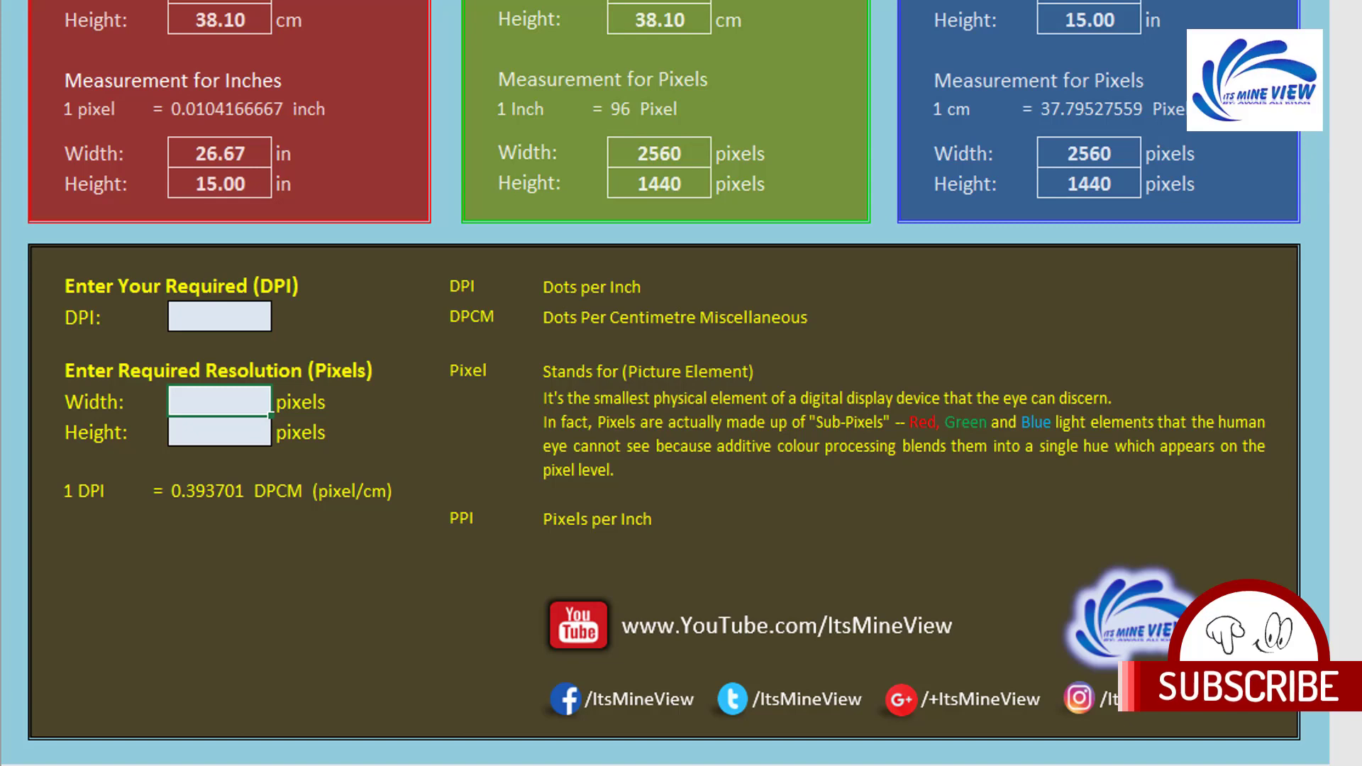
pyautogui.write('2560')
pyautogui.press('Return')
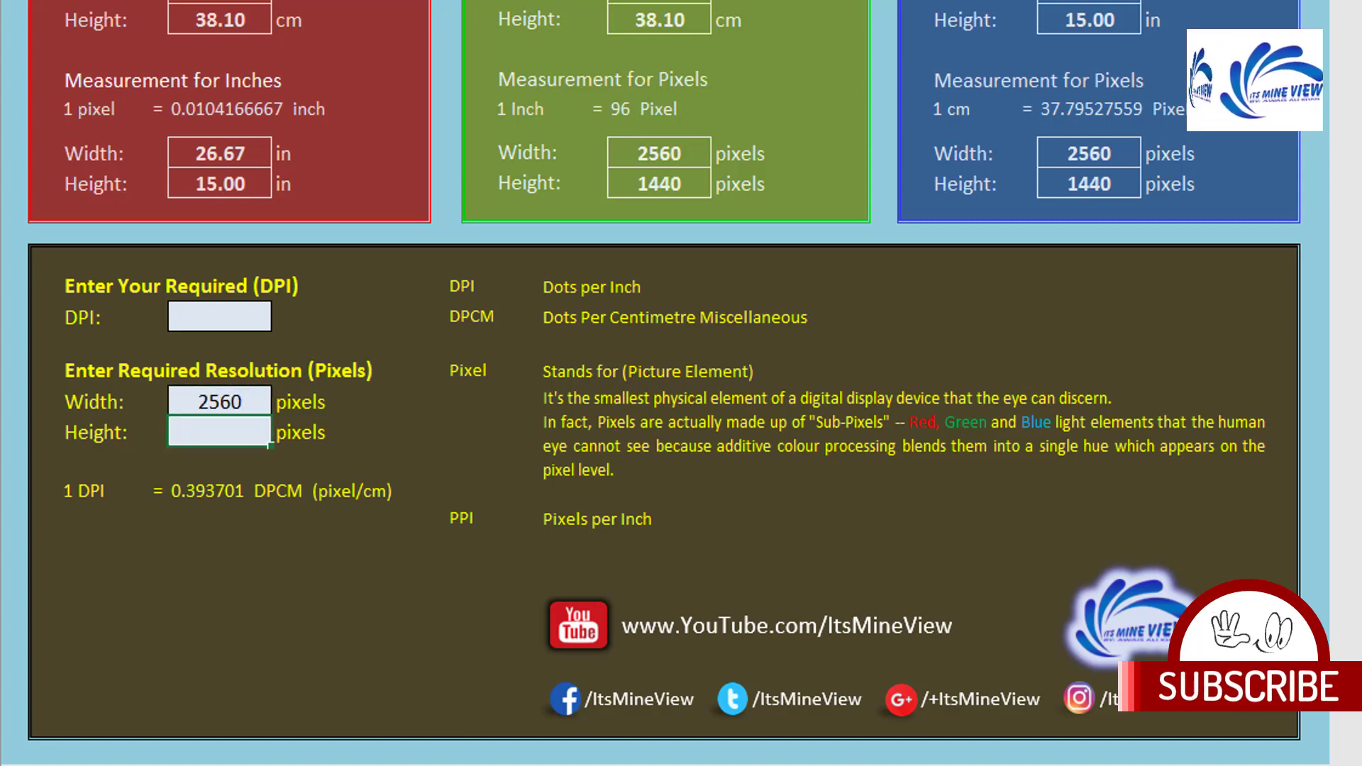
pyautogui.write('1440')
pyautogui.press('Return')
# Step: Set the DPI to 720, then enter a letter as the width to trigger 'Wrong Value'
pyautogui.click(219, 316)
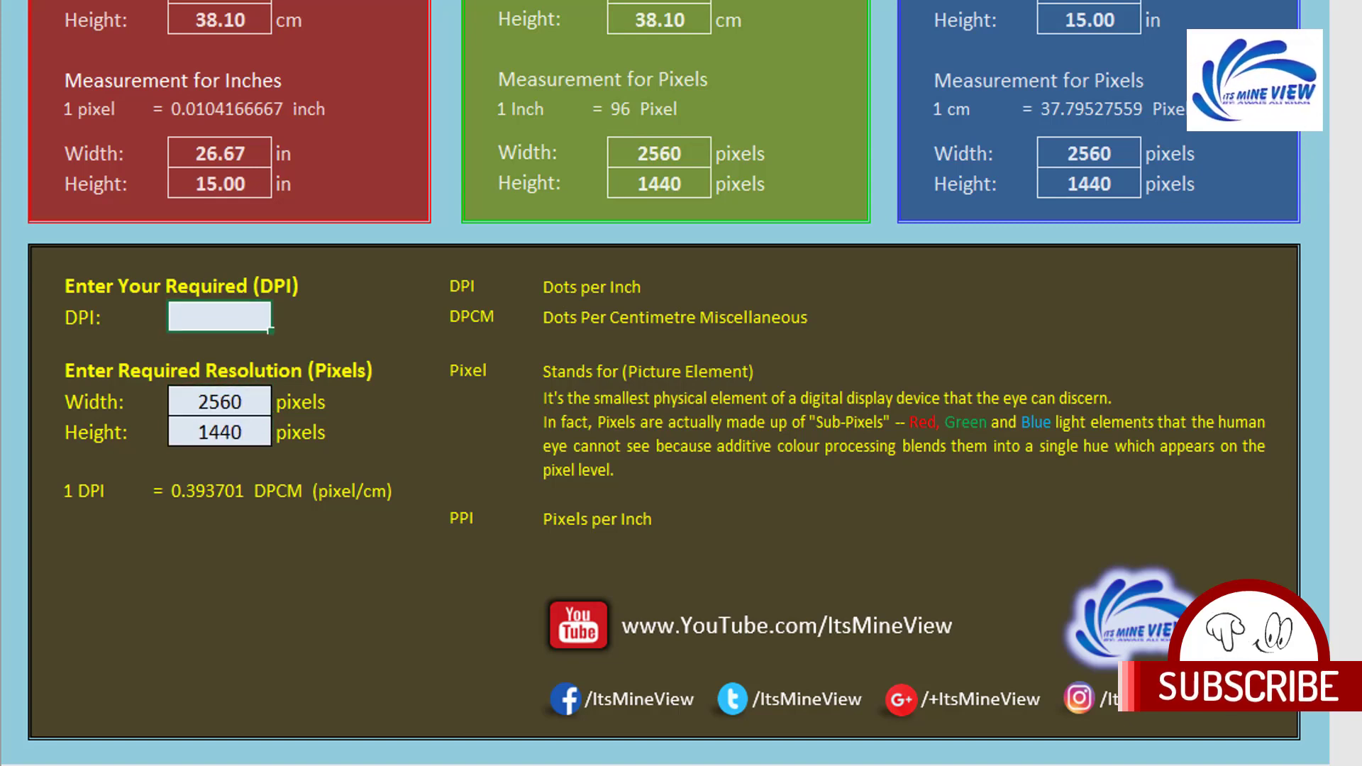
pyautogui.write('720')
pyautogui.press('Return')
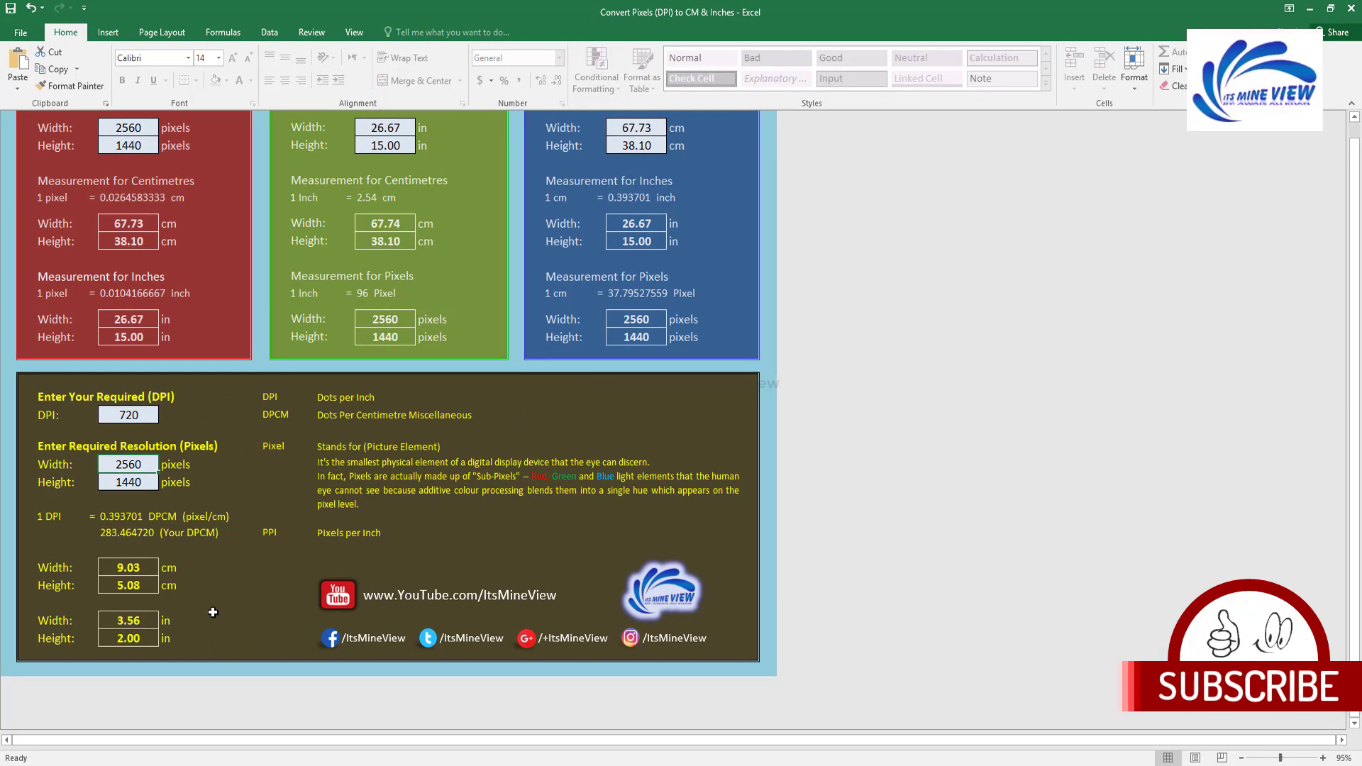
pyautogui.scroll(1, 210, 615)
pyautogui.write('a')
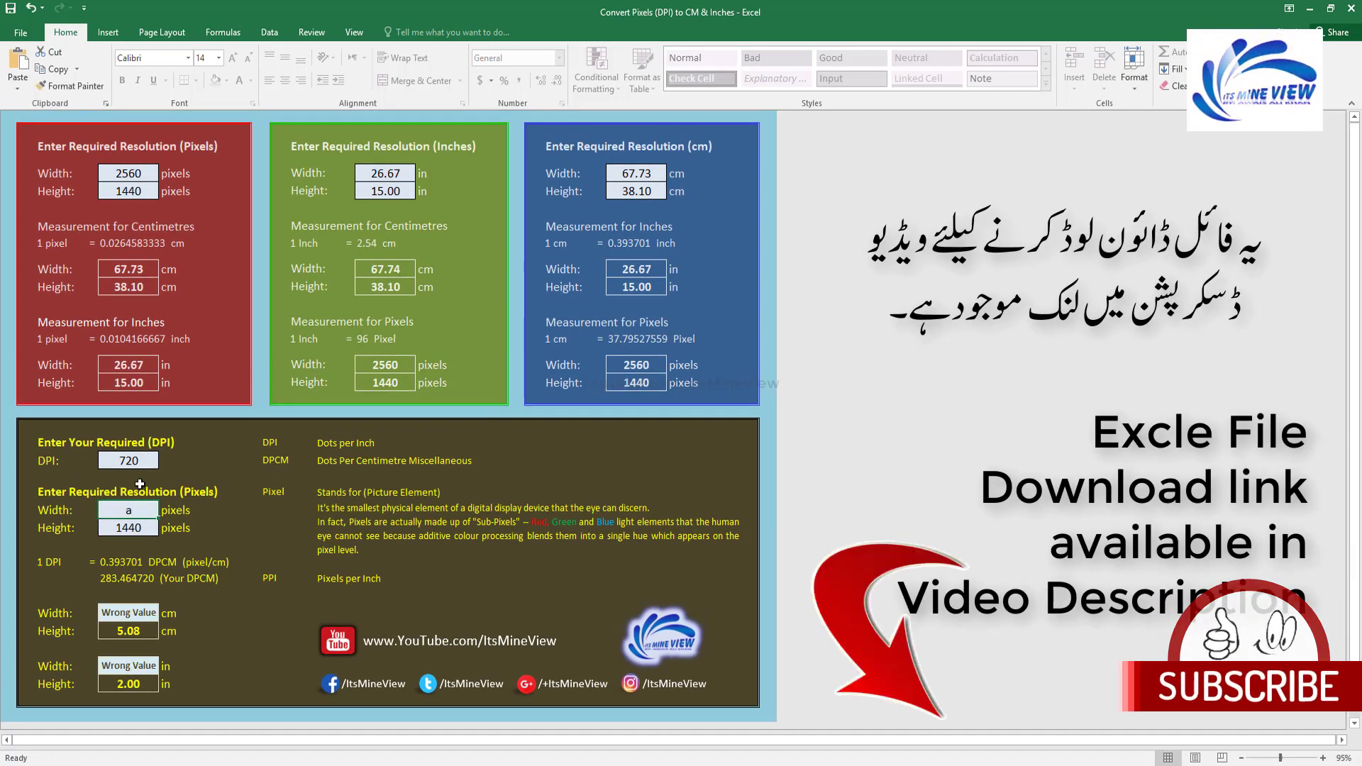
pyautogui.write('2')
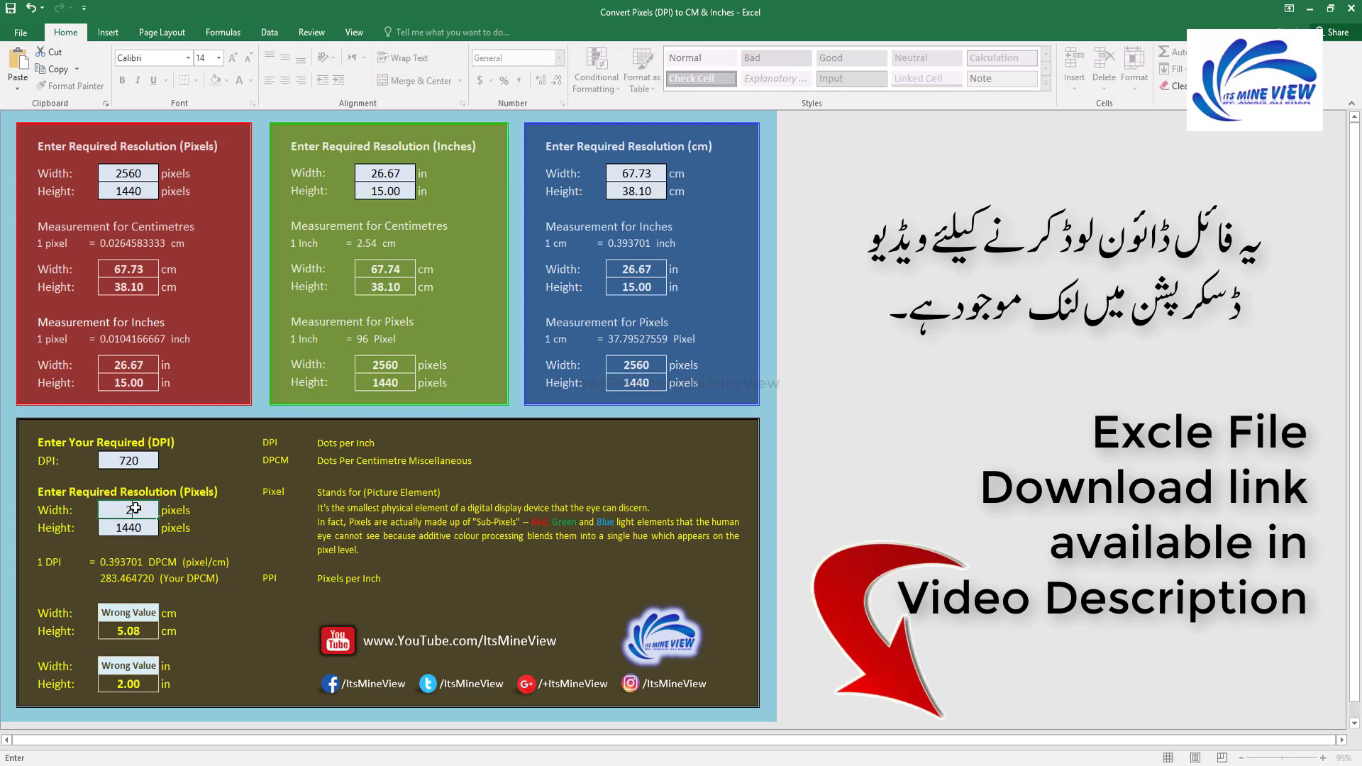
pyautogui.write('56')
# Step: Restore the DPI width to 2560, then test 'work' as the red panel width and undo it
pyautogui.press('Return')
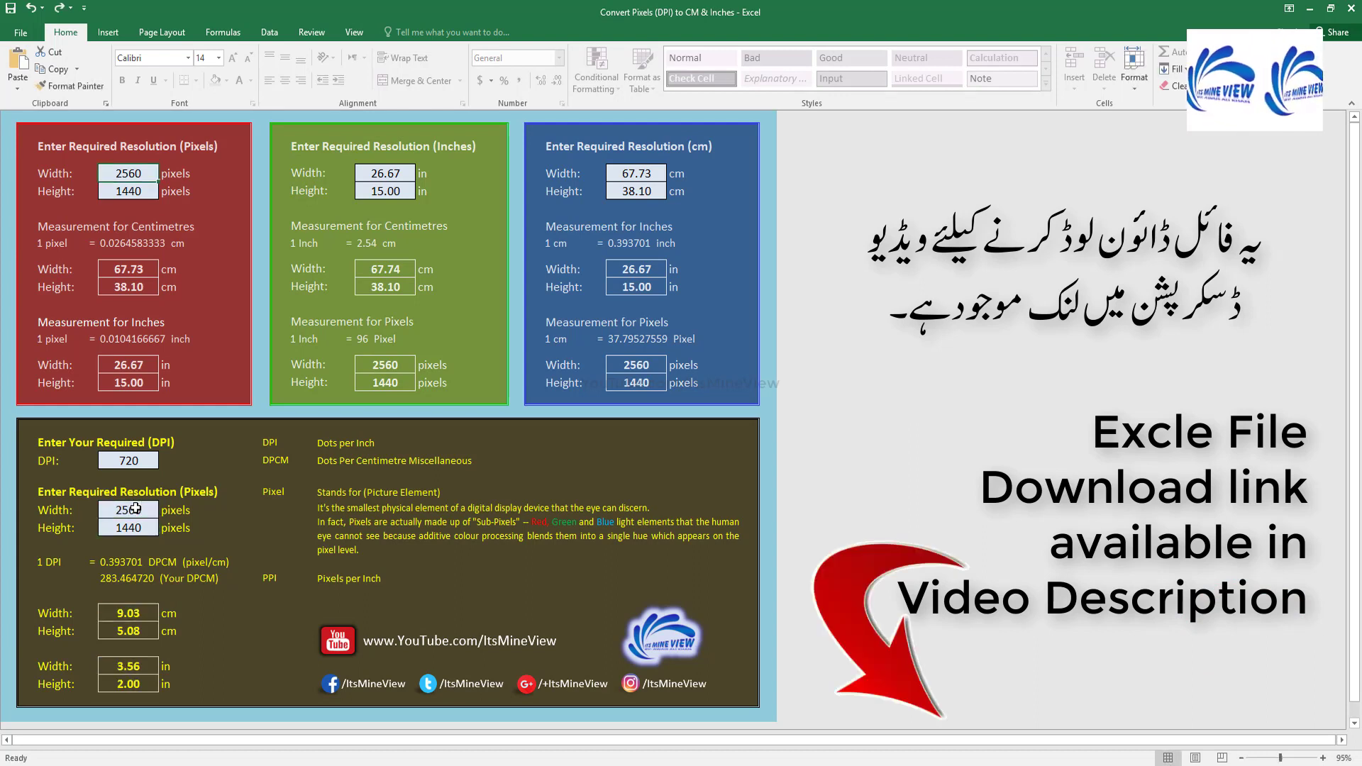
pyautogui.write('work')
pyautogui.press('Return')
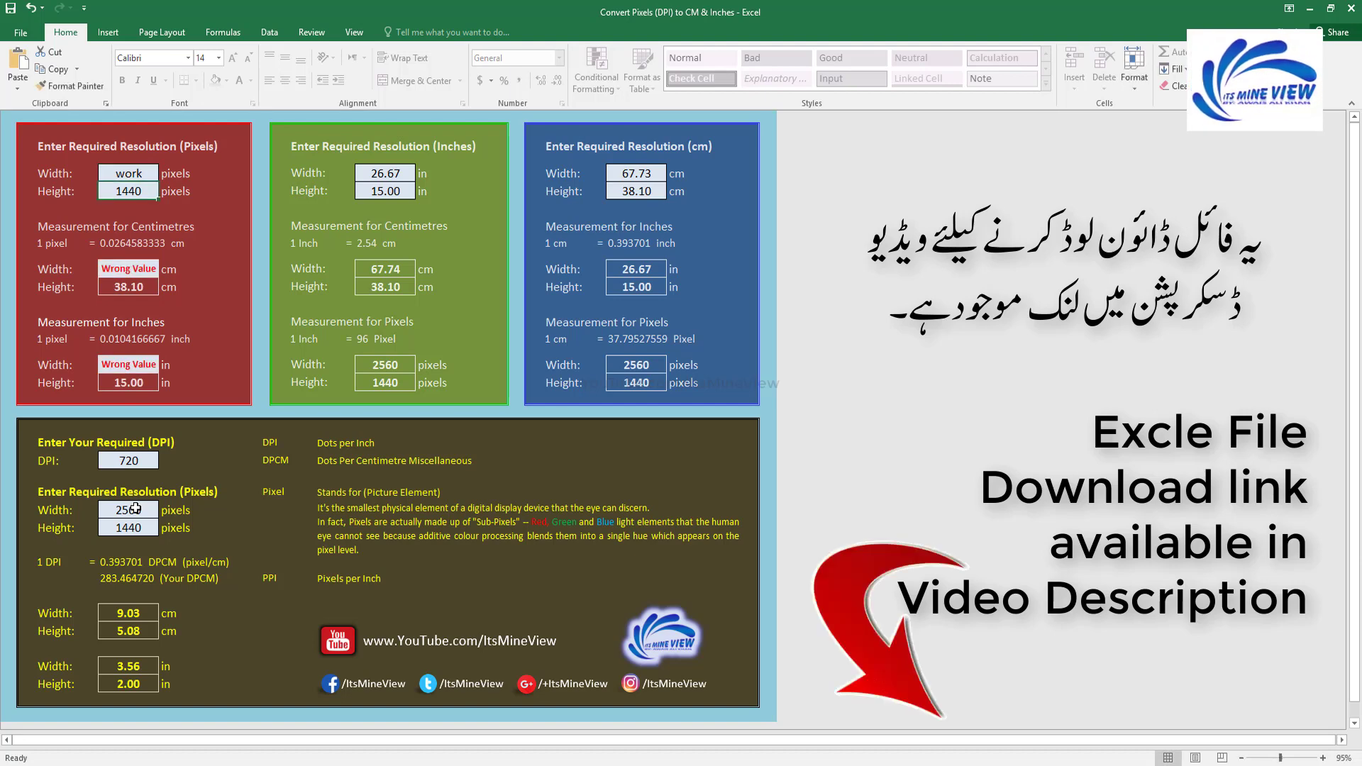
pyautogui.hotkey('ctrl', 'z')
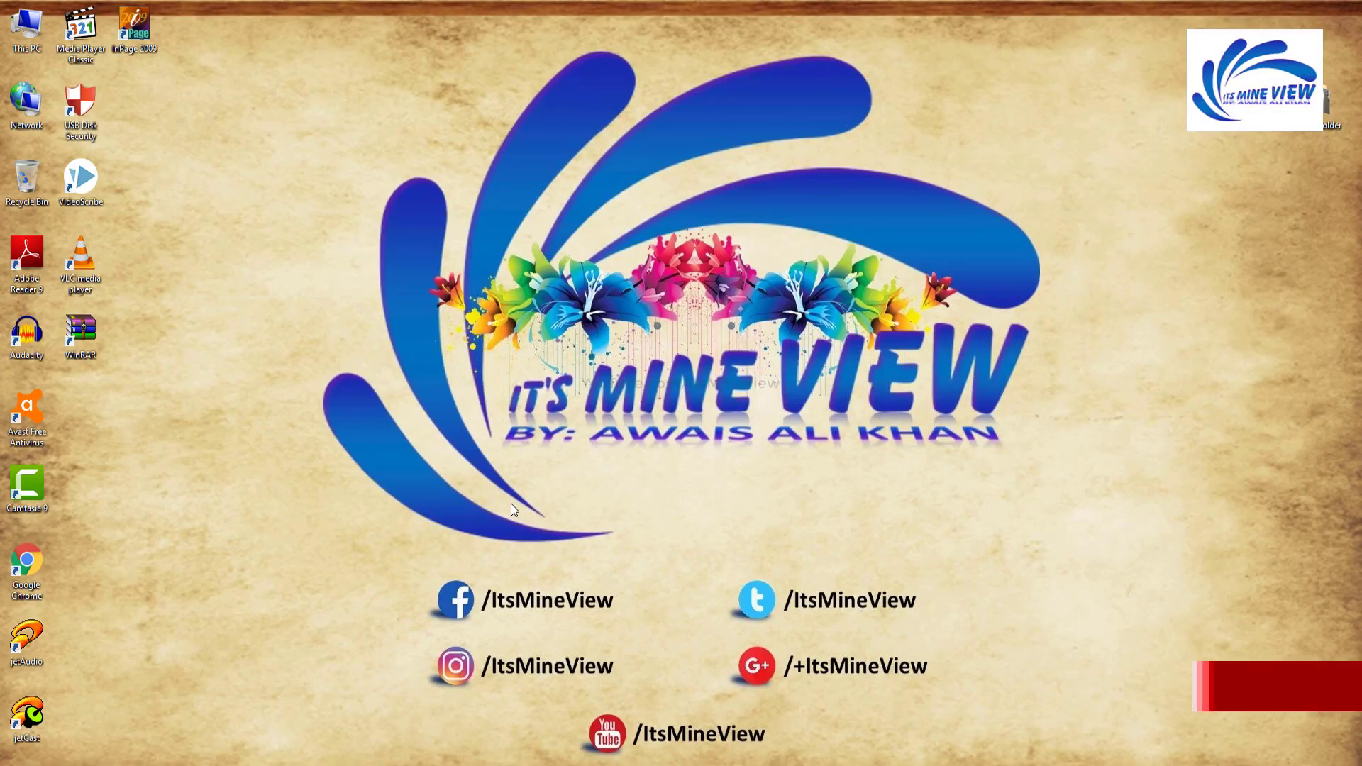
# Step: Launch Excel with a blank workbook and save it on This PC as 'Convert Pixels (DPI) to cm & Inches'
pyautogui.press('super')
pyautogui.click(815, 203)
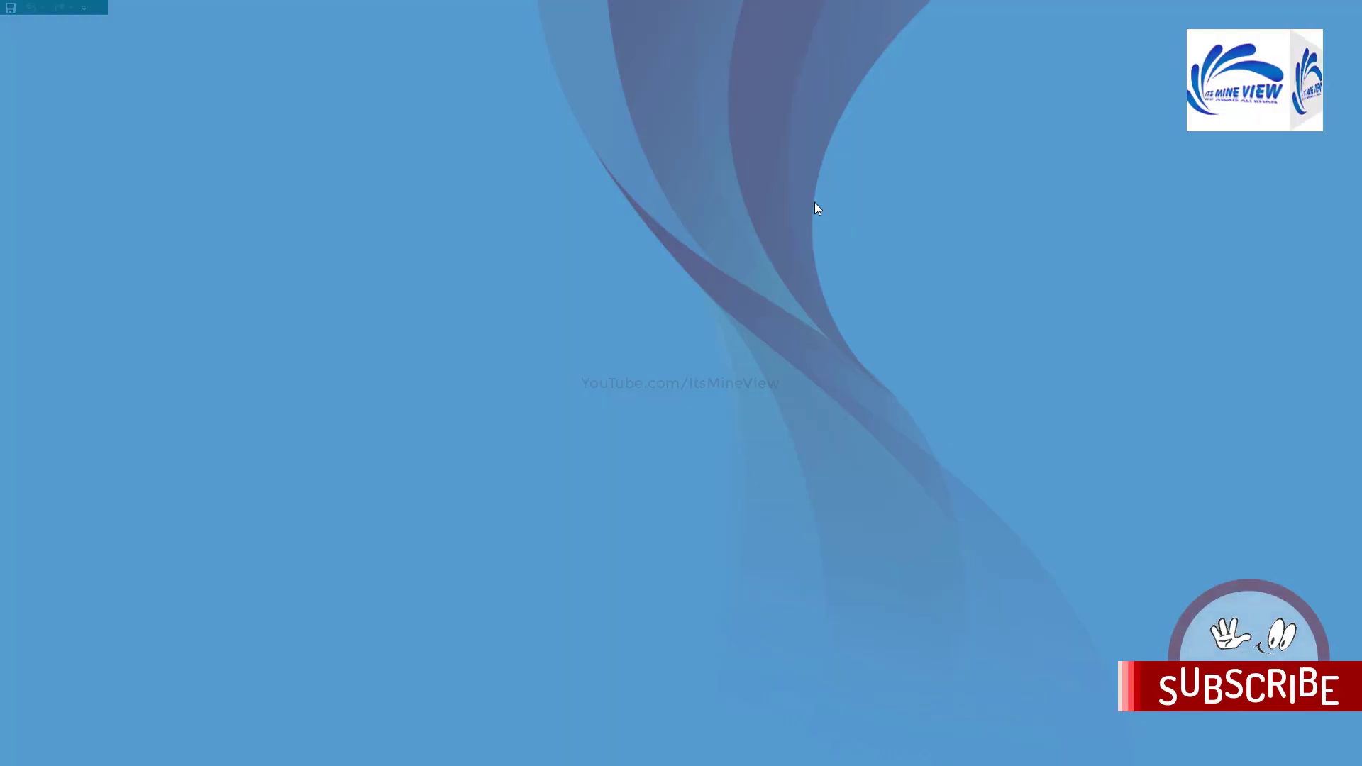
pyautogui.hotkey('ctrl', 's')
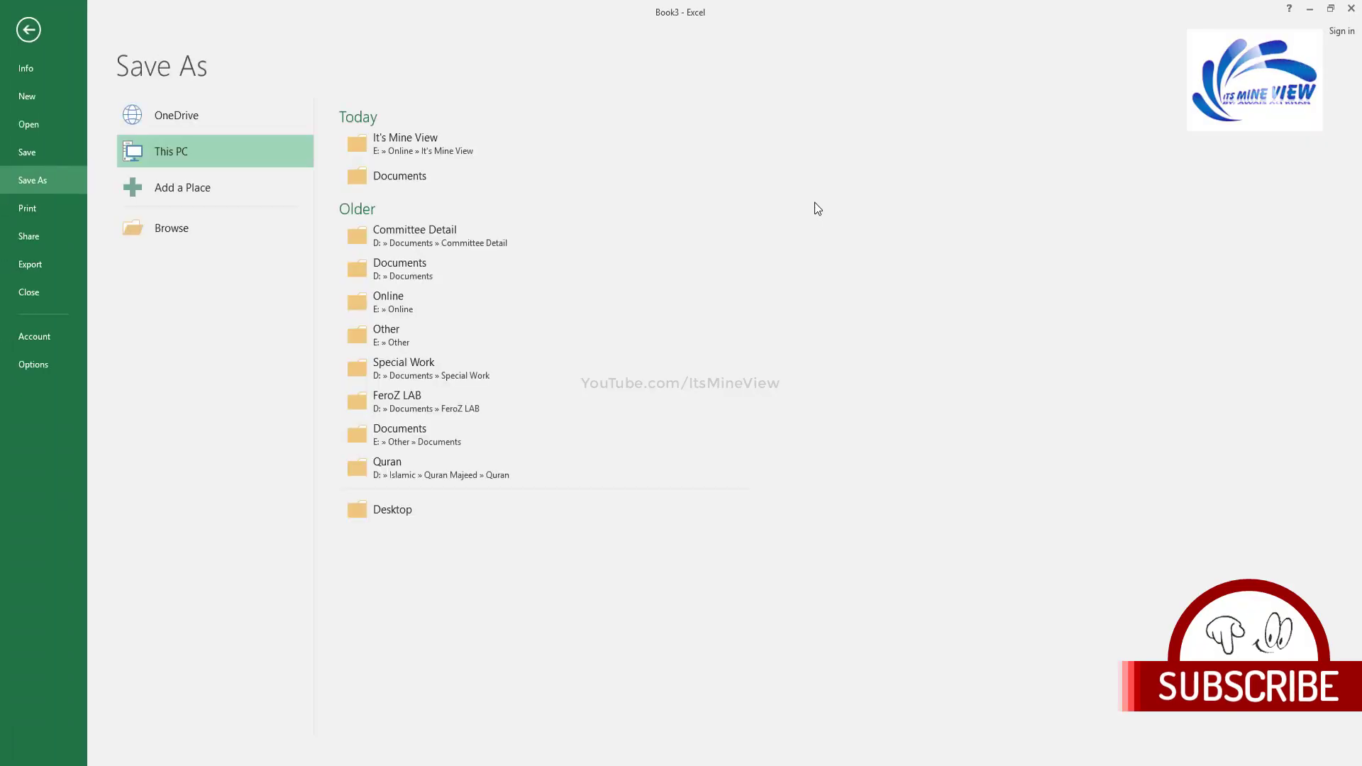
pyautogui.click(399, 176)
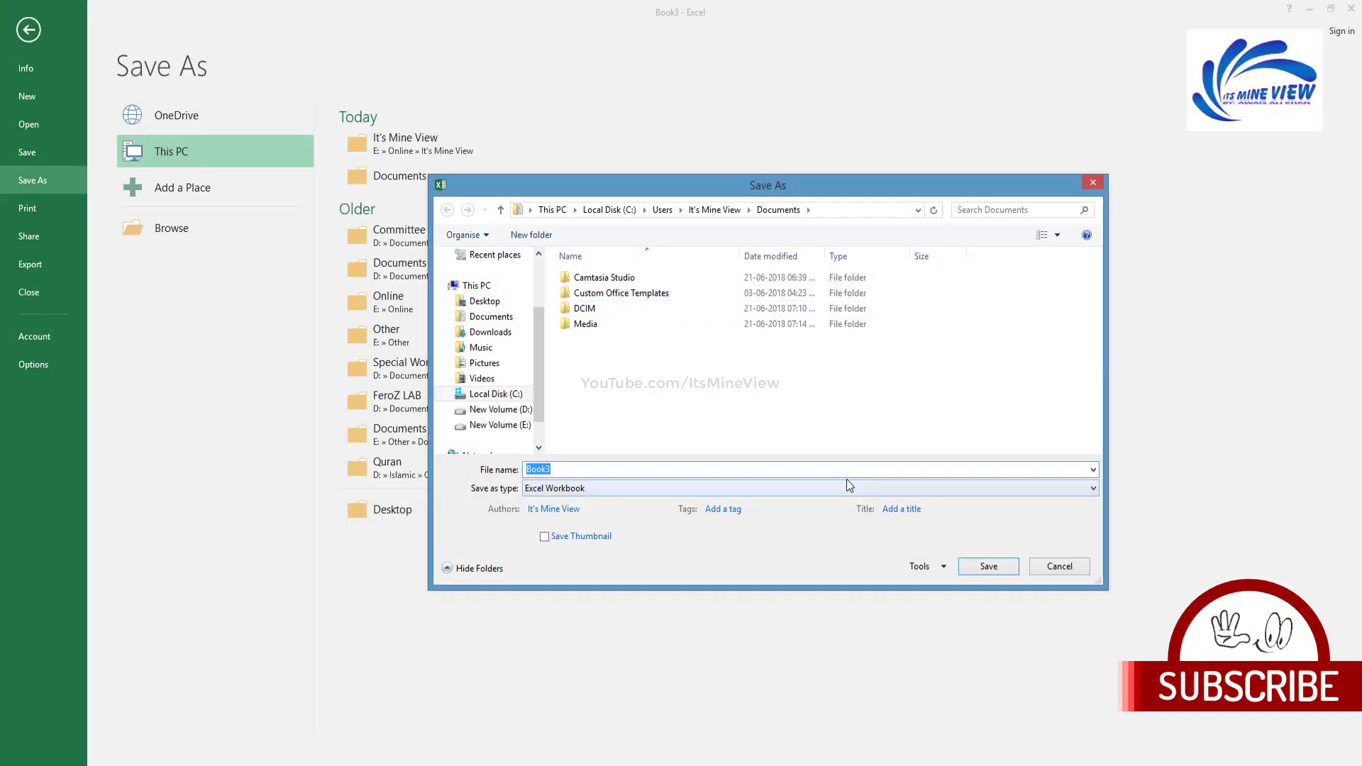
pyautogui.write('Con')
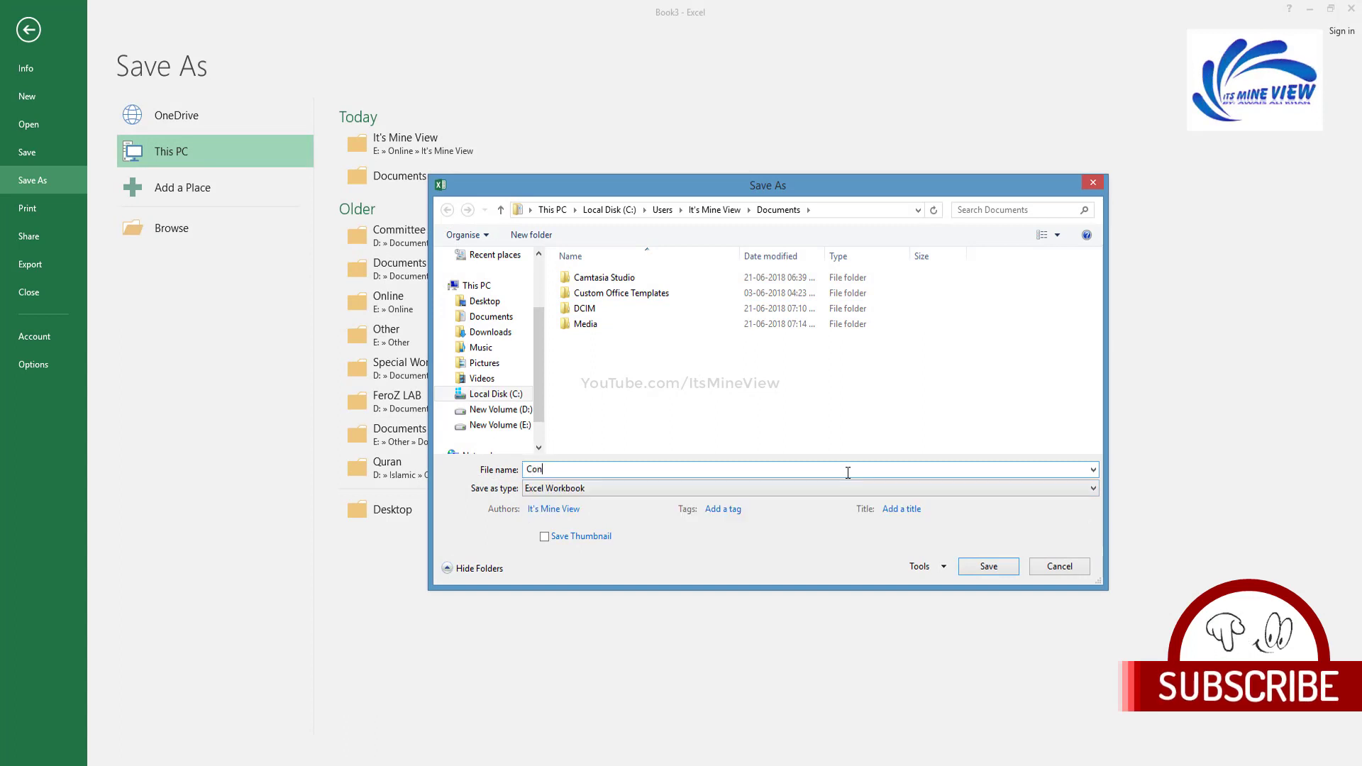
pyautogui.write('vert Pixels')
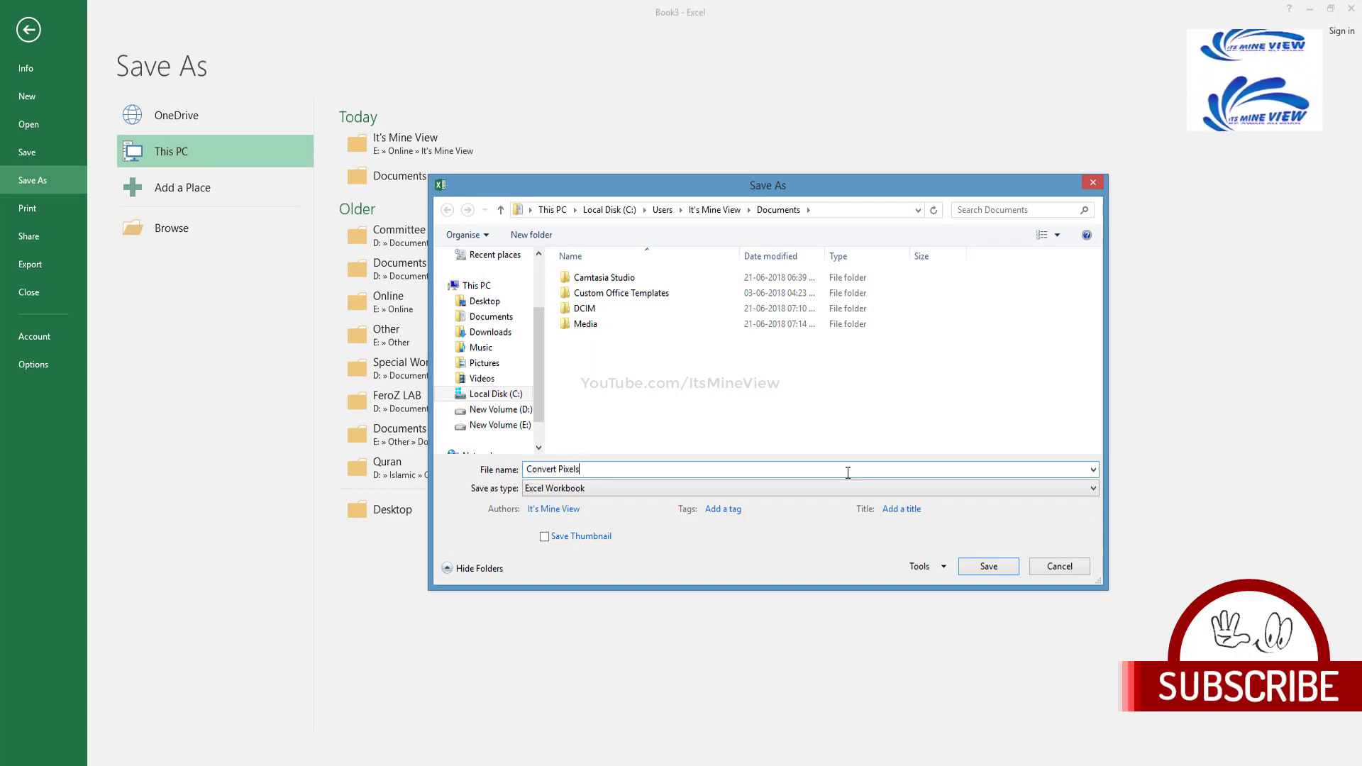
pyautogui.write(' (DPI) to cm &')
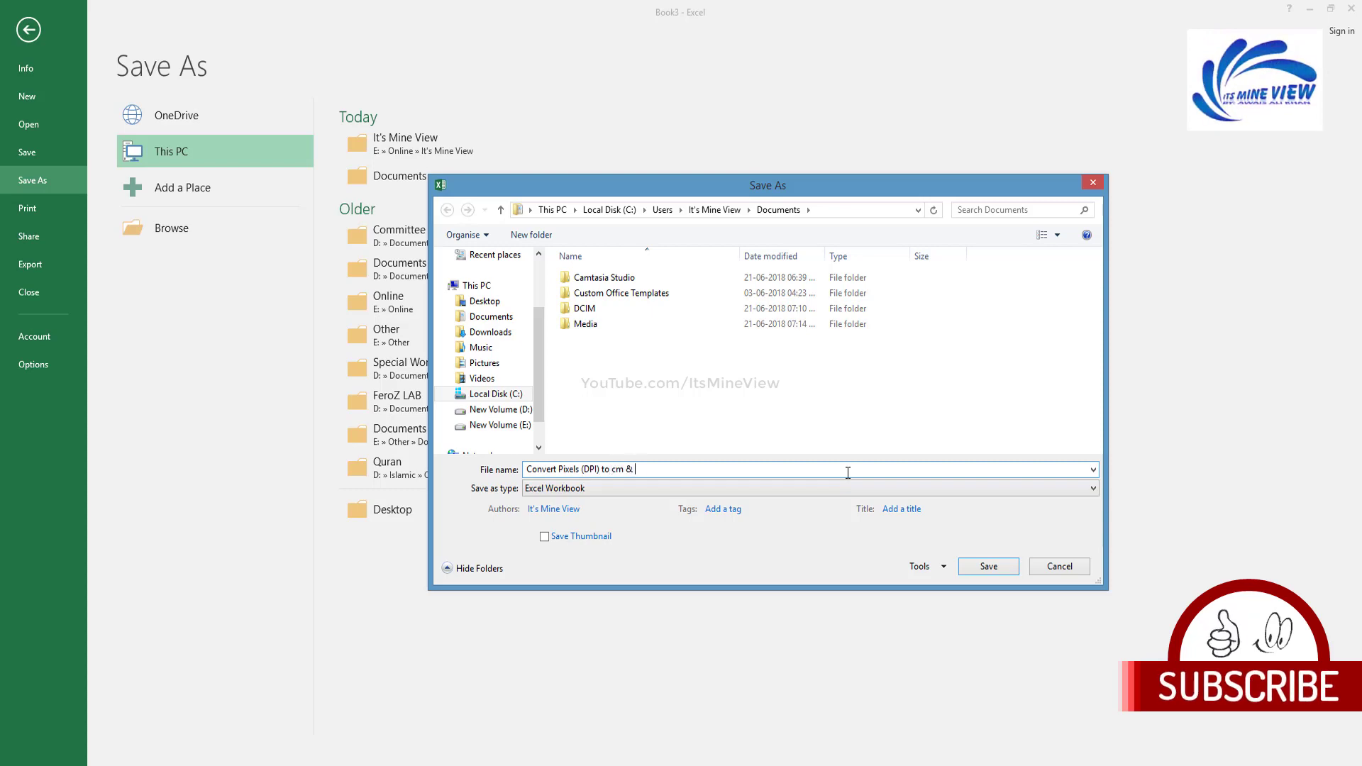
pyautogui.write('s')
pyautogui.press('Return')
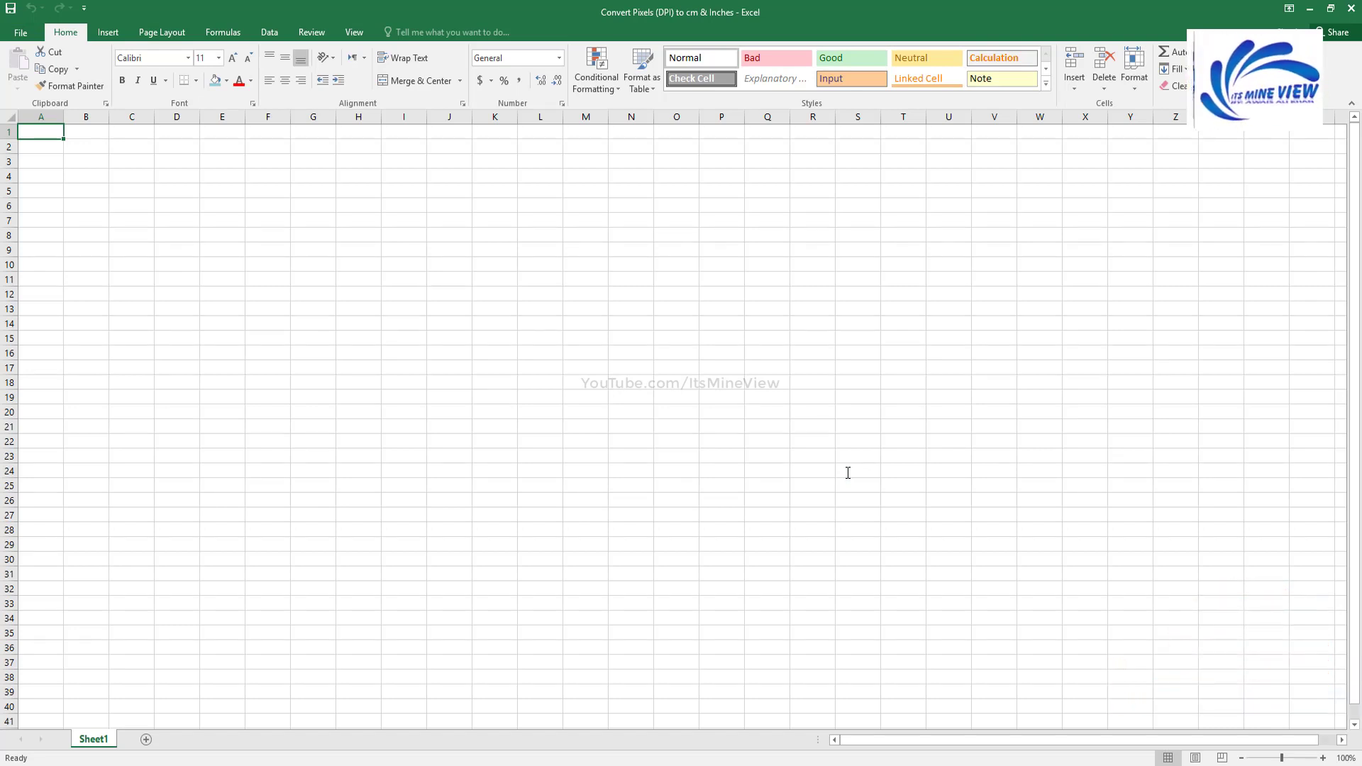
# Step: Type the heading 'Enter Required Resolution (Pixels)' in C3 with 'Width:' and 'Height:' labels in C5 and C6
pyautogui.press('Right')
pyautogui.press('Right')
pyautogui.press('Down')
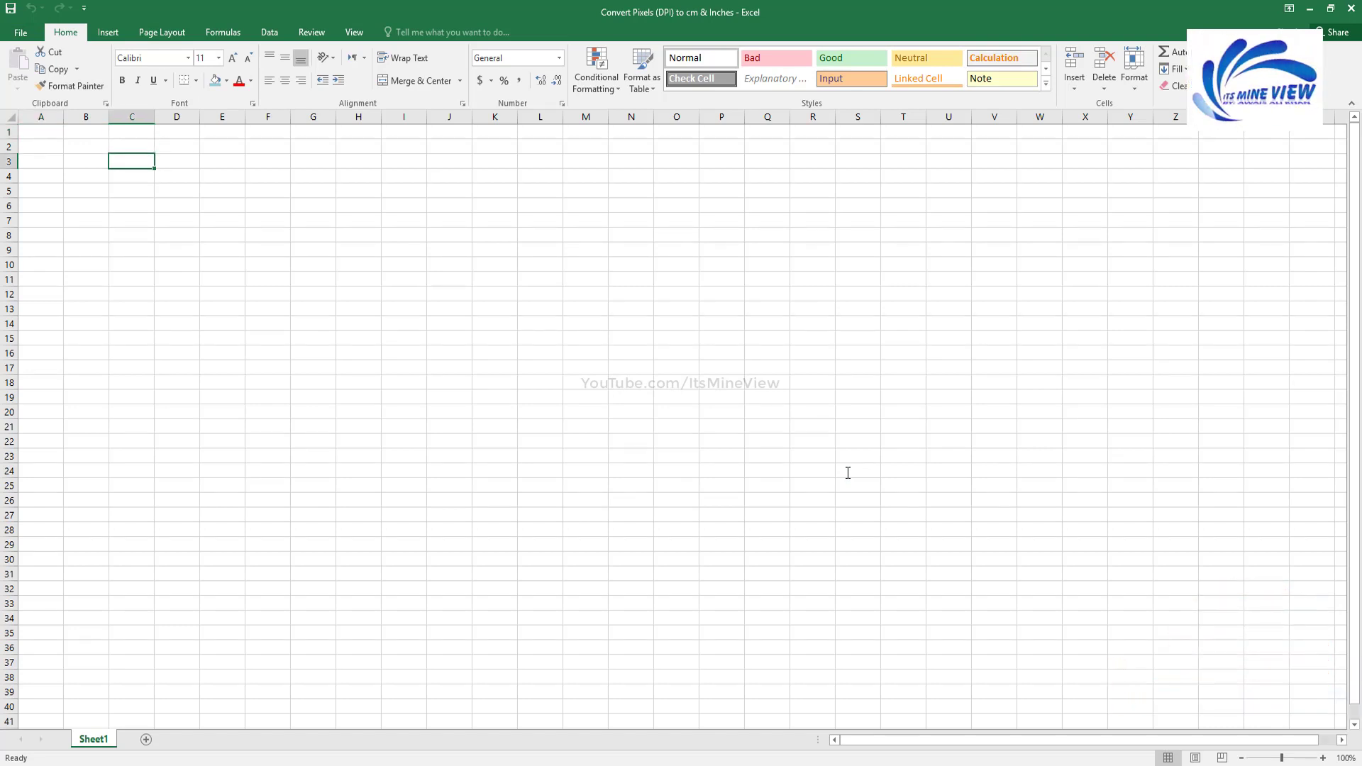
pyautogui.write('Enter Require')
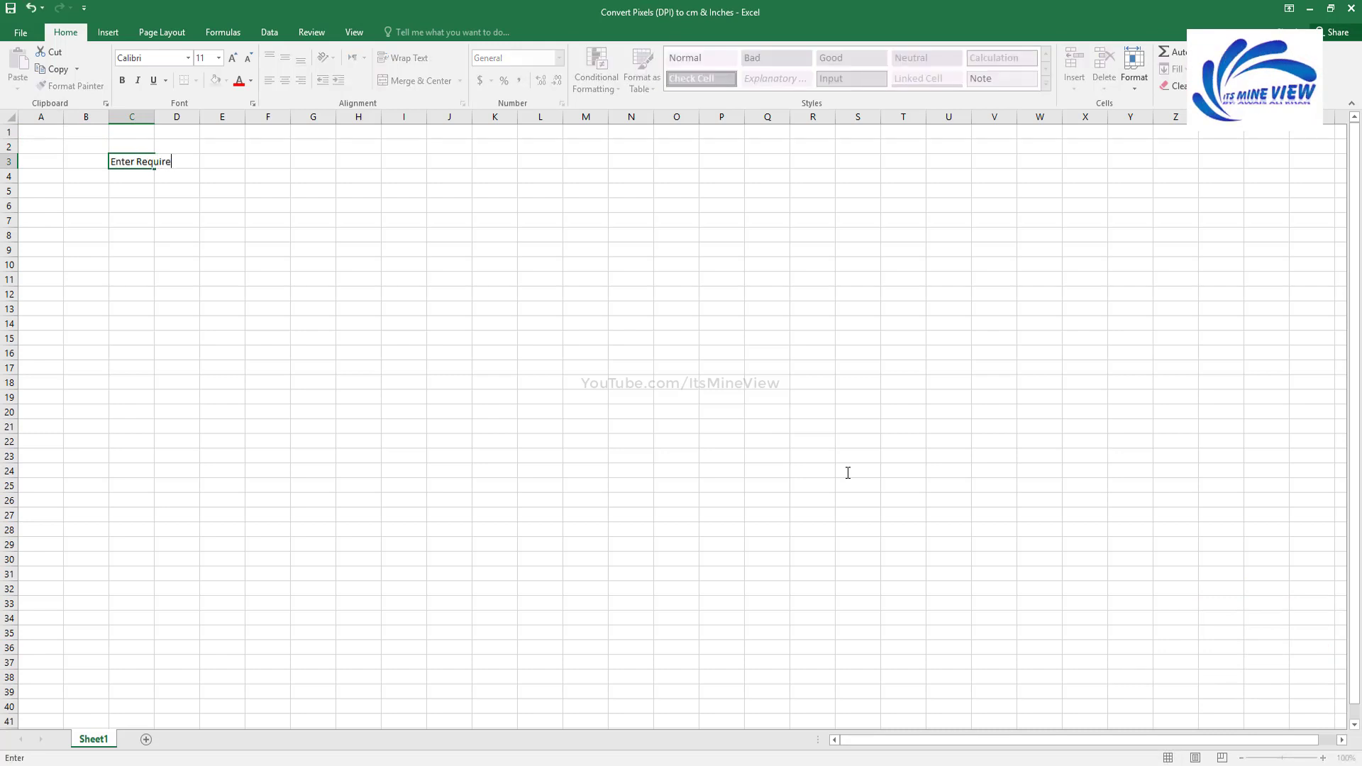
pyautogui.write('d Resolution')
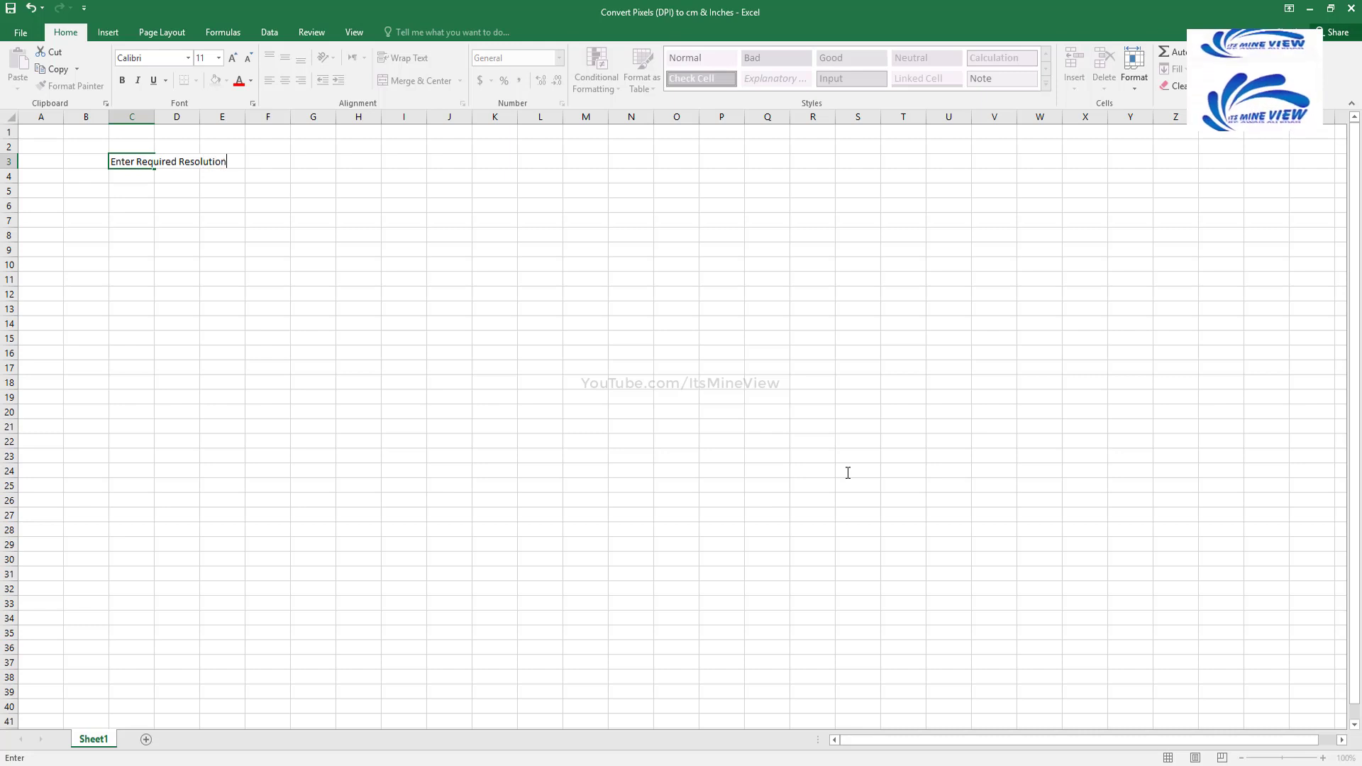
pyautogui.write(' (PI')
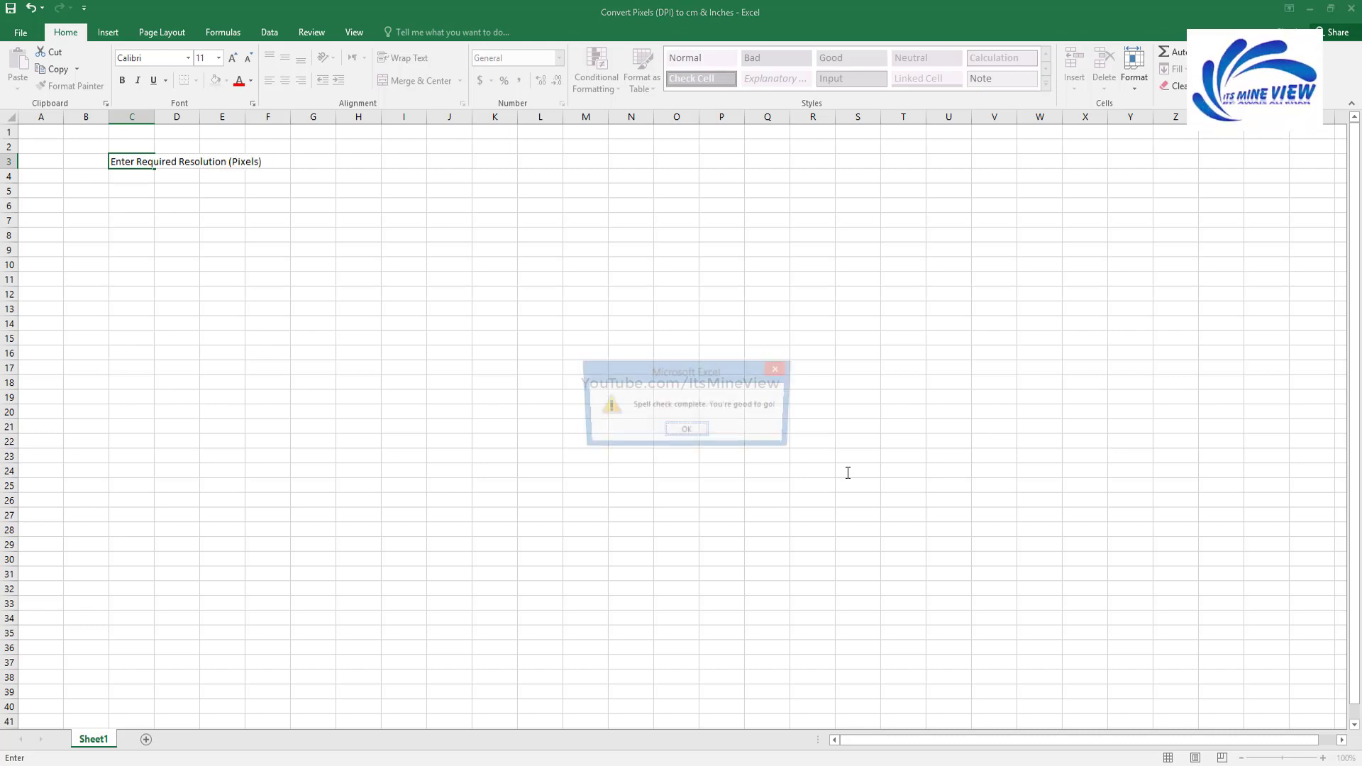
pyautogui.press('Return')
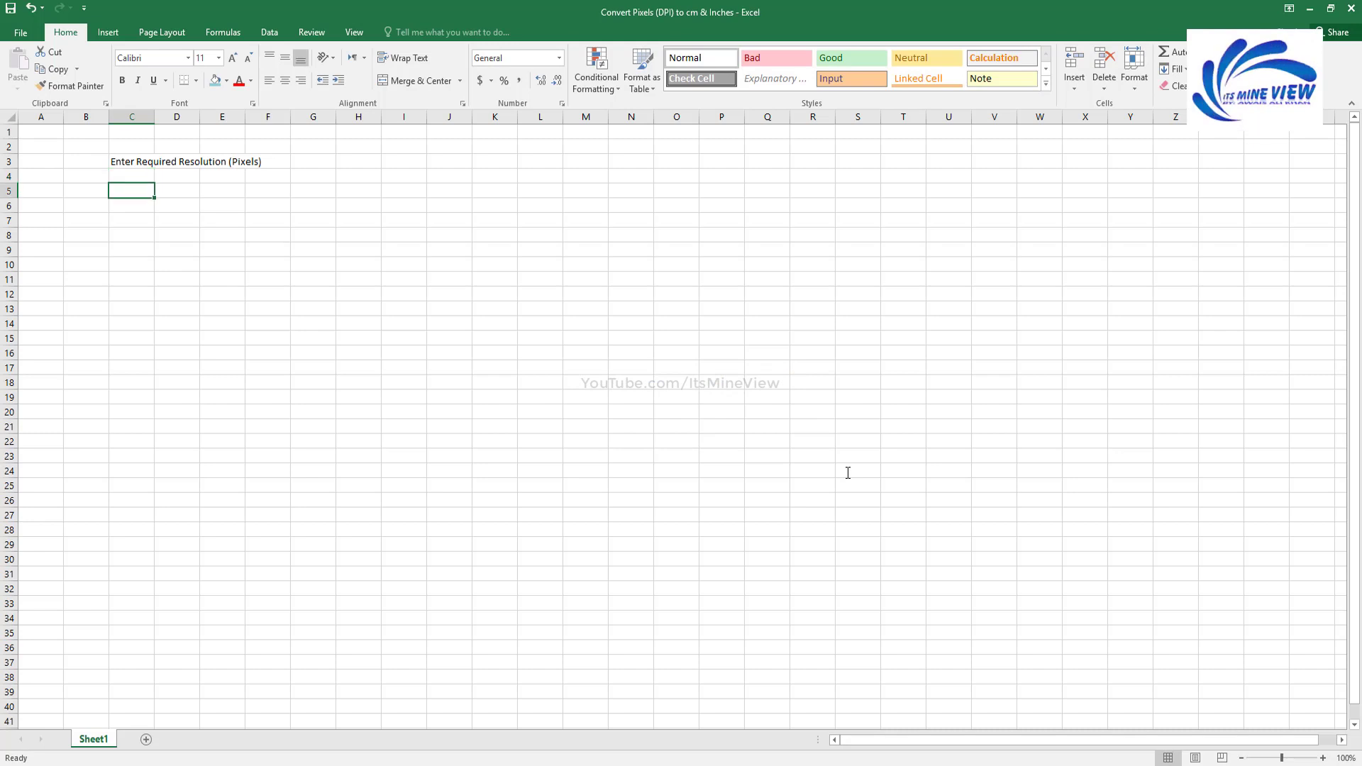
pyautogui.write('Width:')
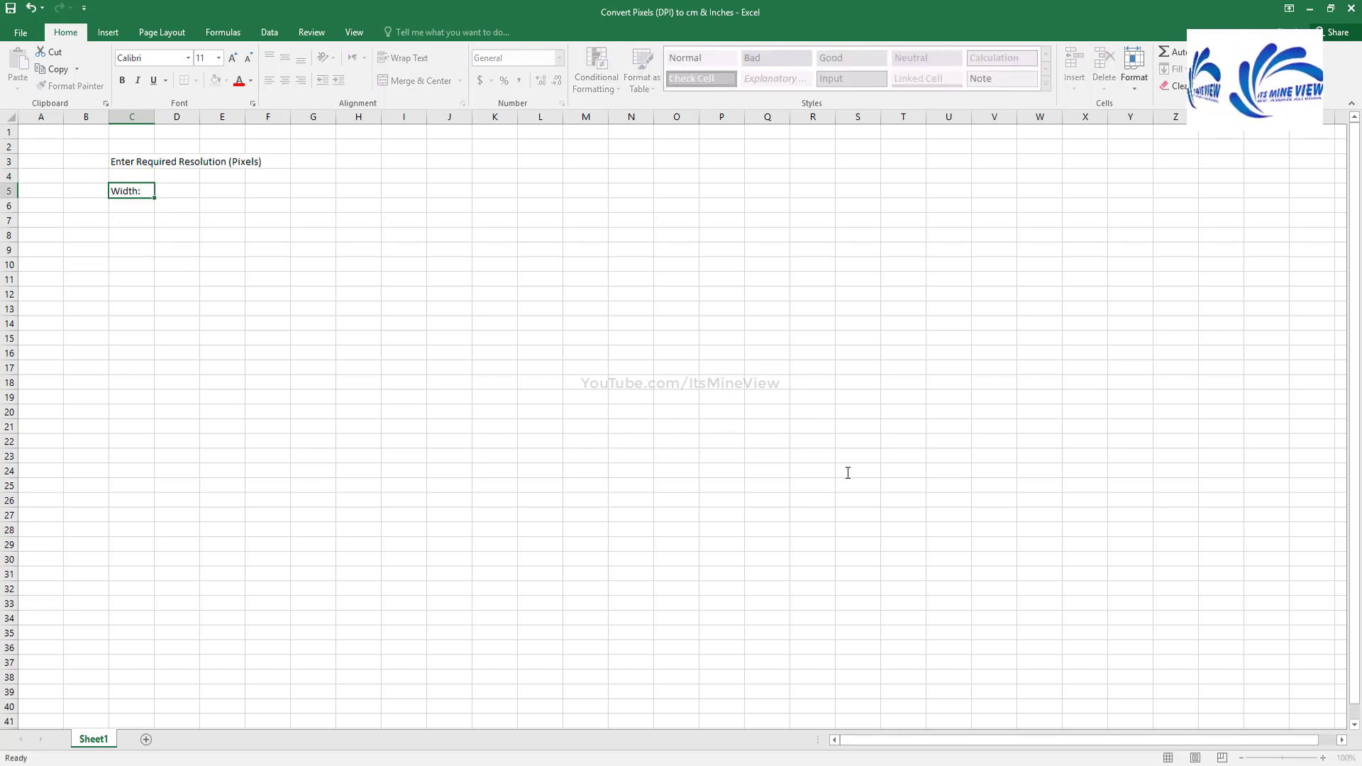
pyautogui.press('Return')
pyautogui.write('Height:')
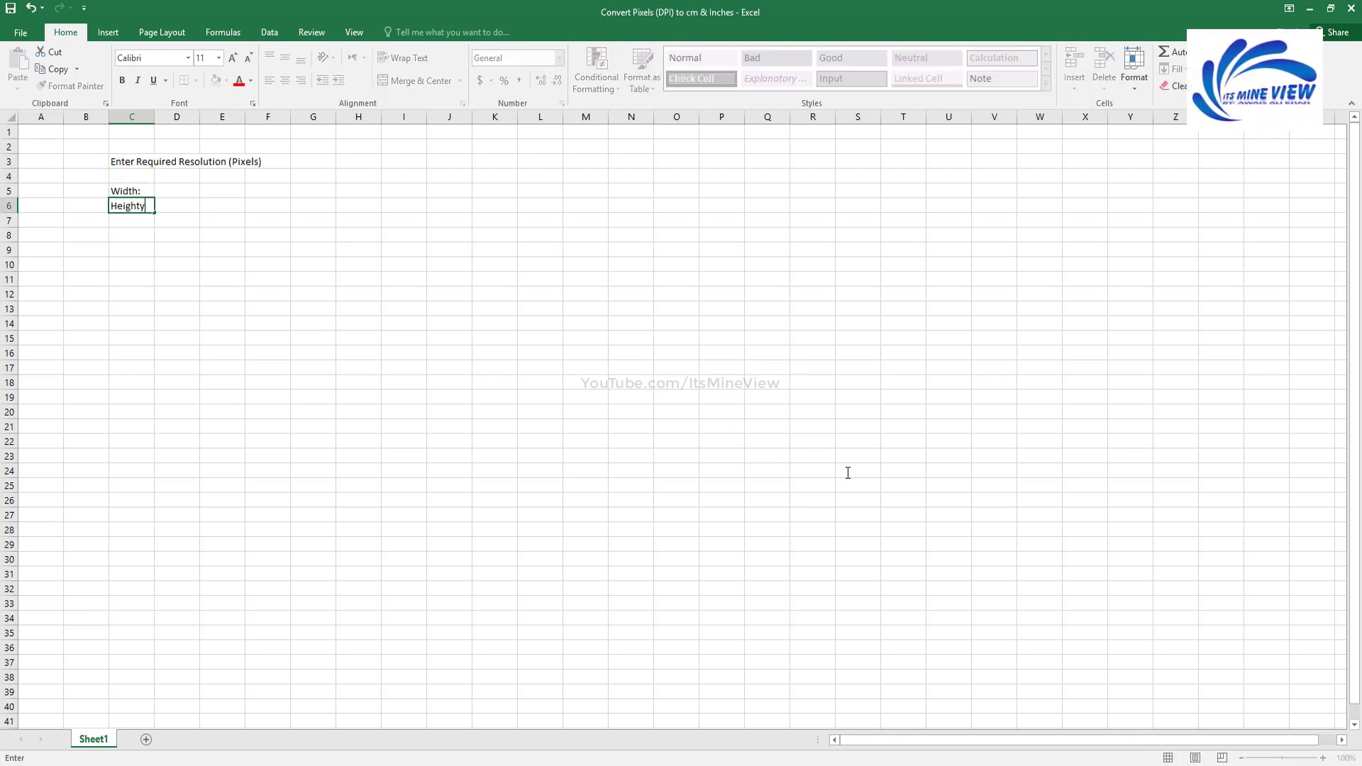
pyautogui.press('Return')
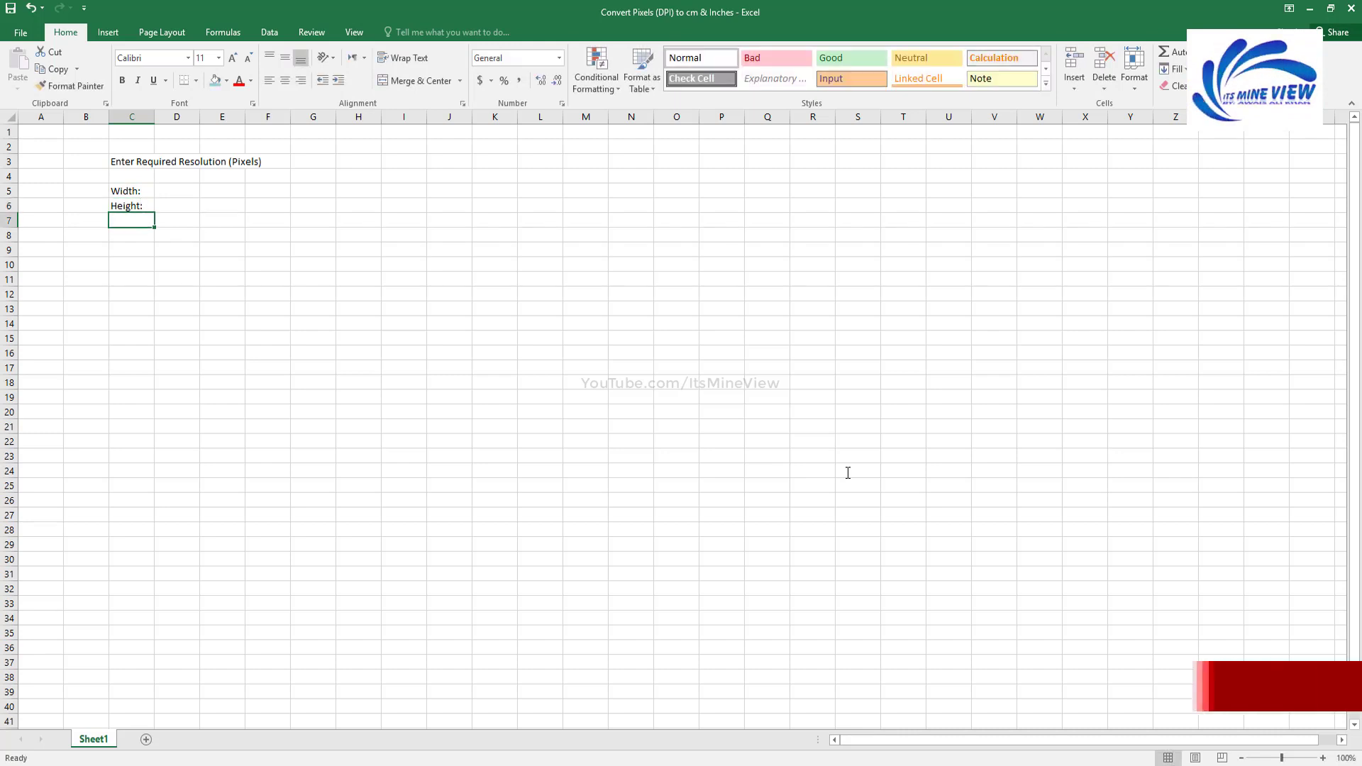
# Step: Put the unit 'pixels' in F5 and fill it down into F6
pyautogui.press('Up')
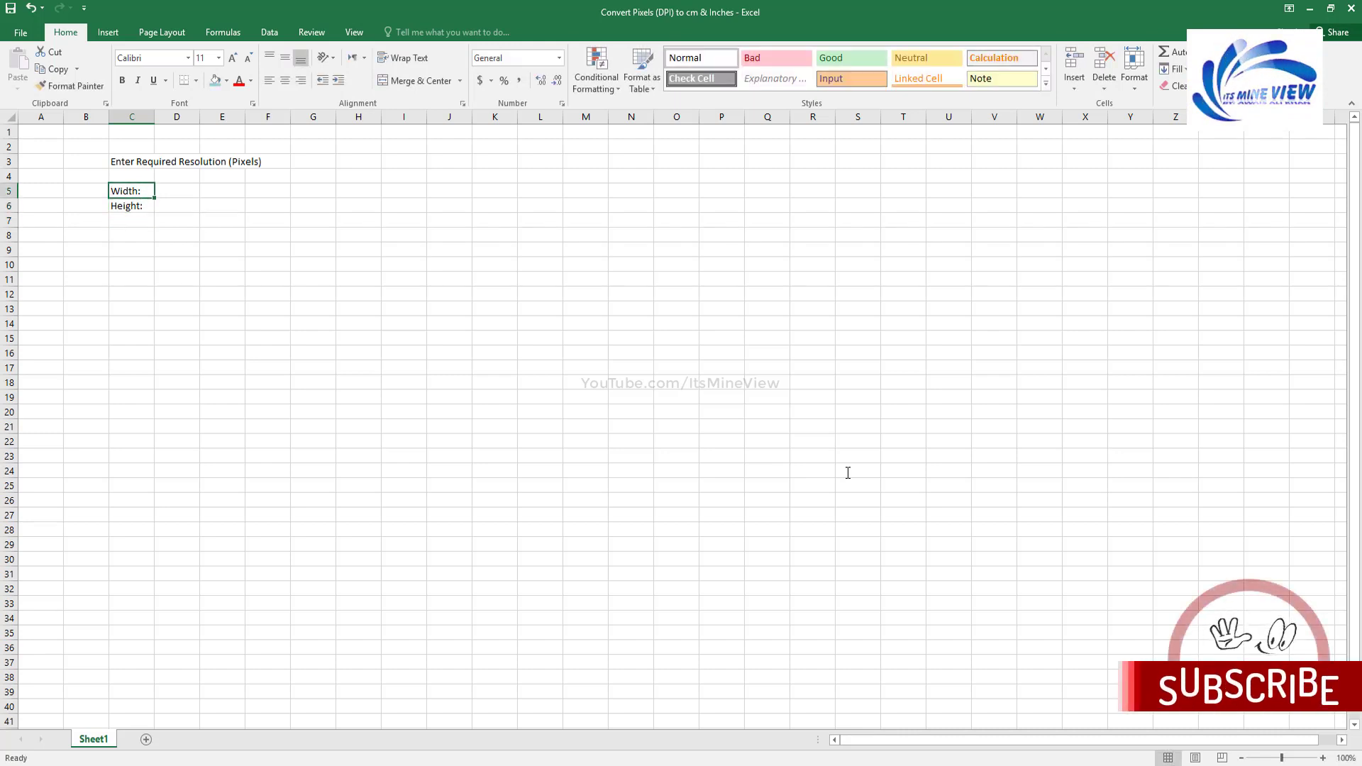
pyautogui.press('Right')
pyautogui.press('Right')
pyautogui.press('Right')
pyautogui.write('p')
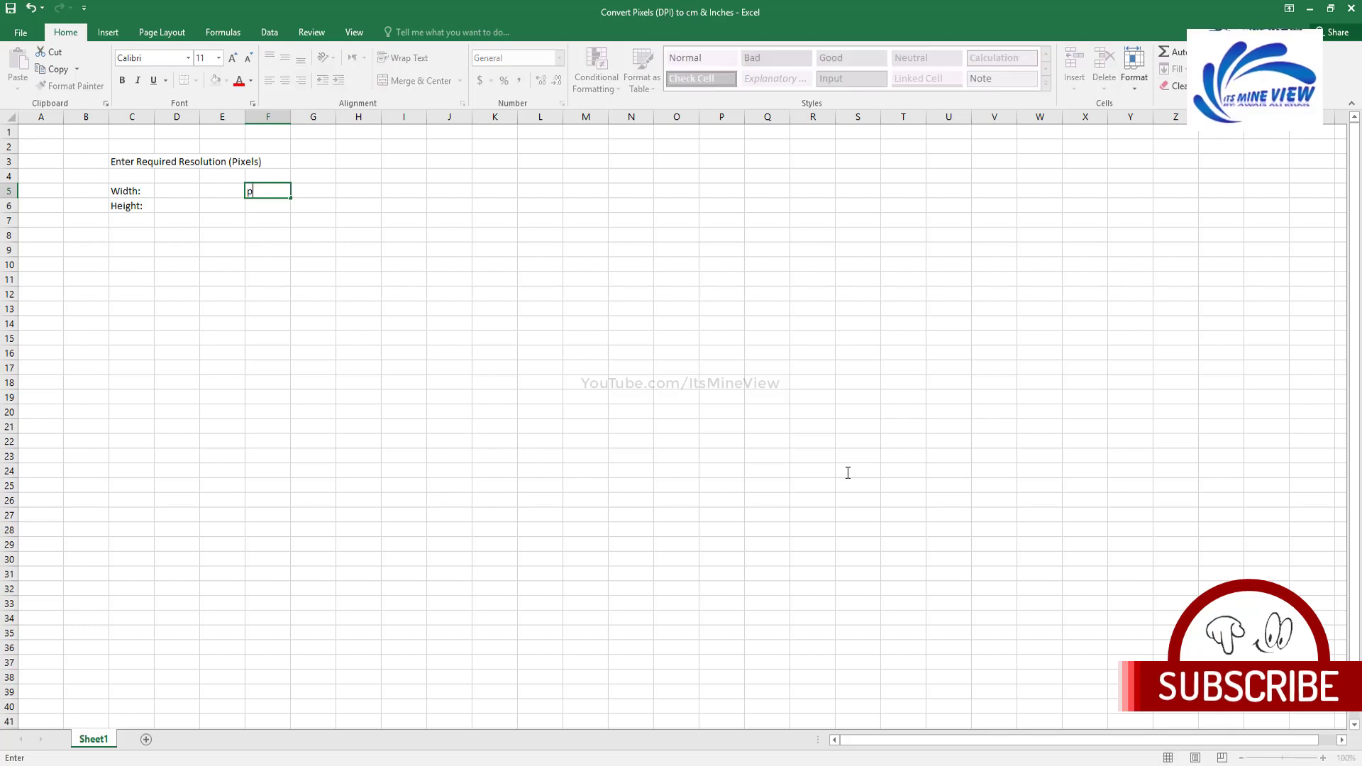
pyautogui.write('ixels')
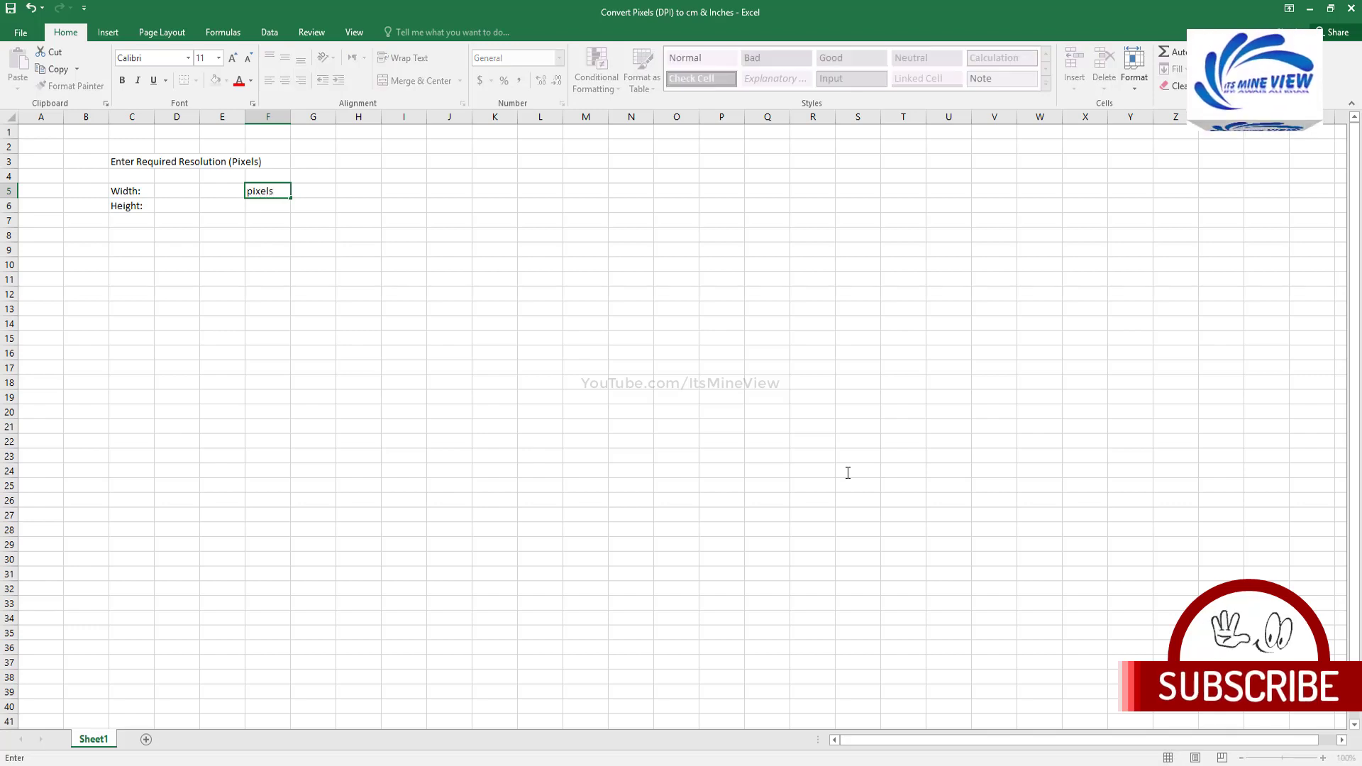
pyautogui.press('Return')
pyautogui.press('Left')
pyautogui.press('Right')
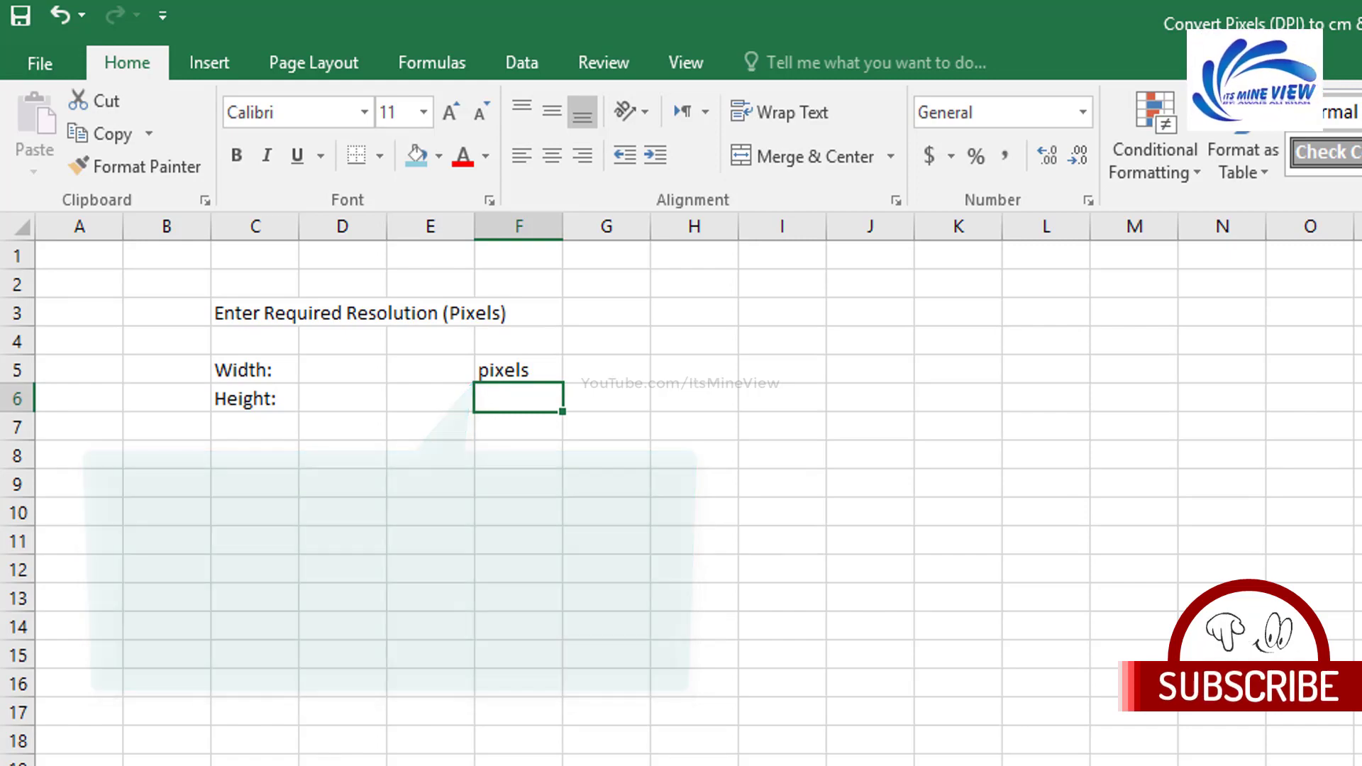
pyautogui.hotkey('ctrl', 'd')
pyautogui.press('Up')
pyautogui.press('Left')
pyautogui.press('Left')
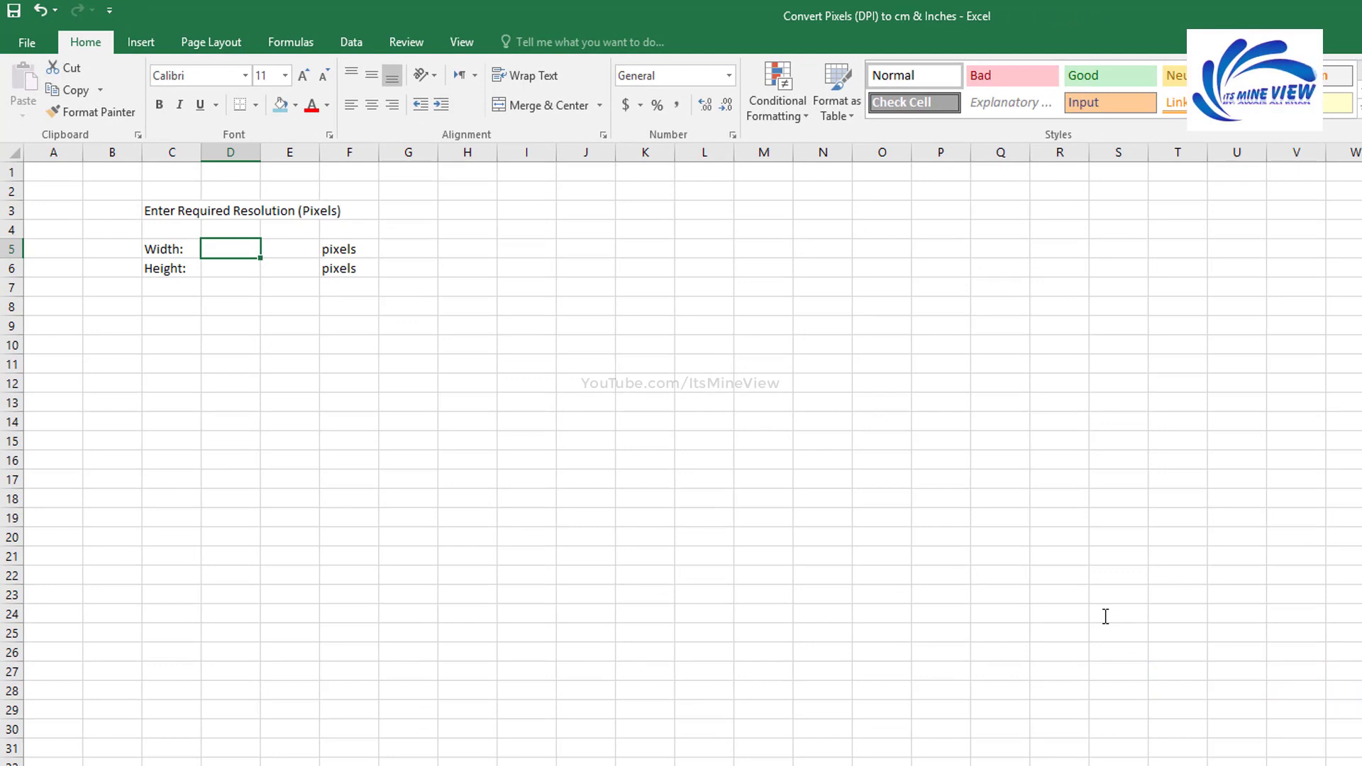
pyautogui.press('Down')
pyautogui.press('Down')
pyautogui.press('Down')
pyautogui.press('Left')
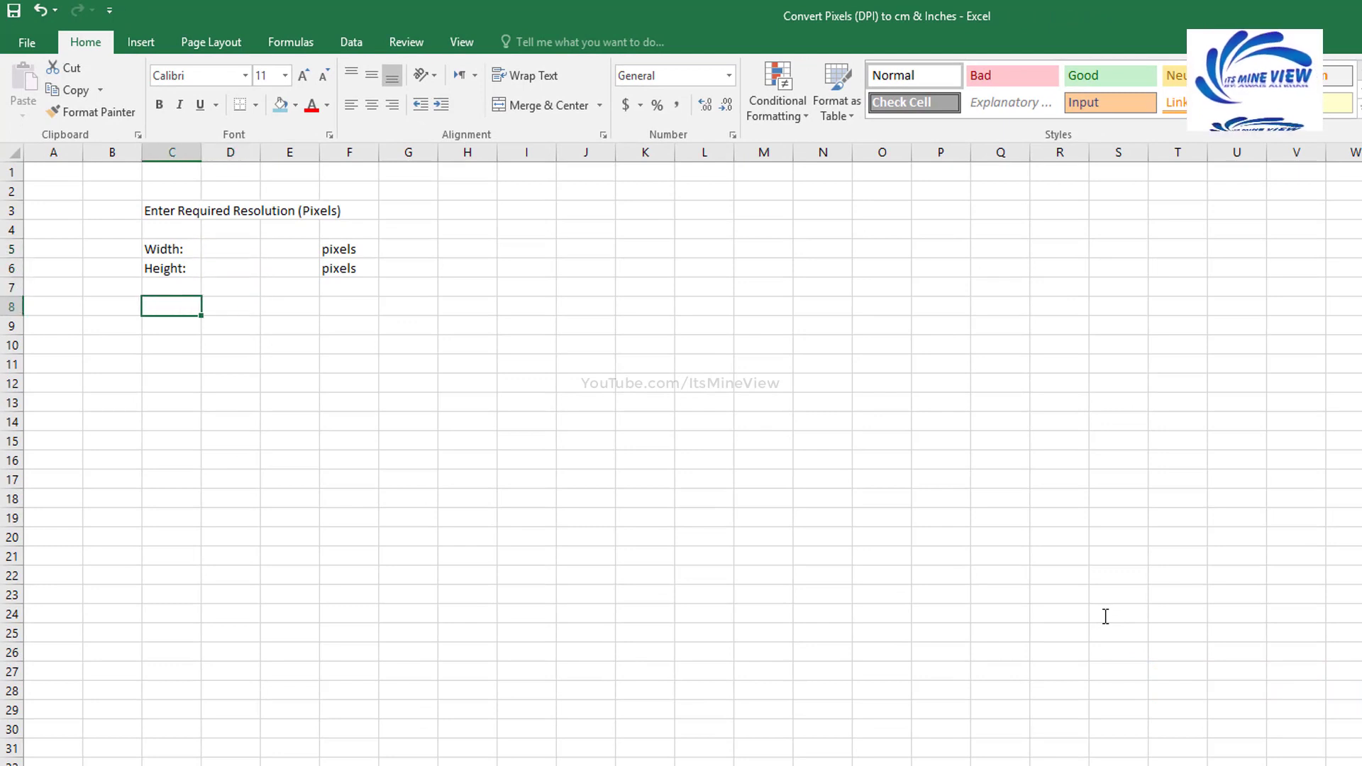
# Step: Add the 'Measurement for Centimetres' heading in C8 and the row '1 pixel = 0.0264583333' below it
pyautogui.write('Measurement for Centimetres')
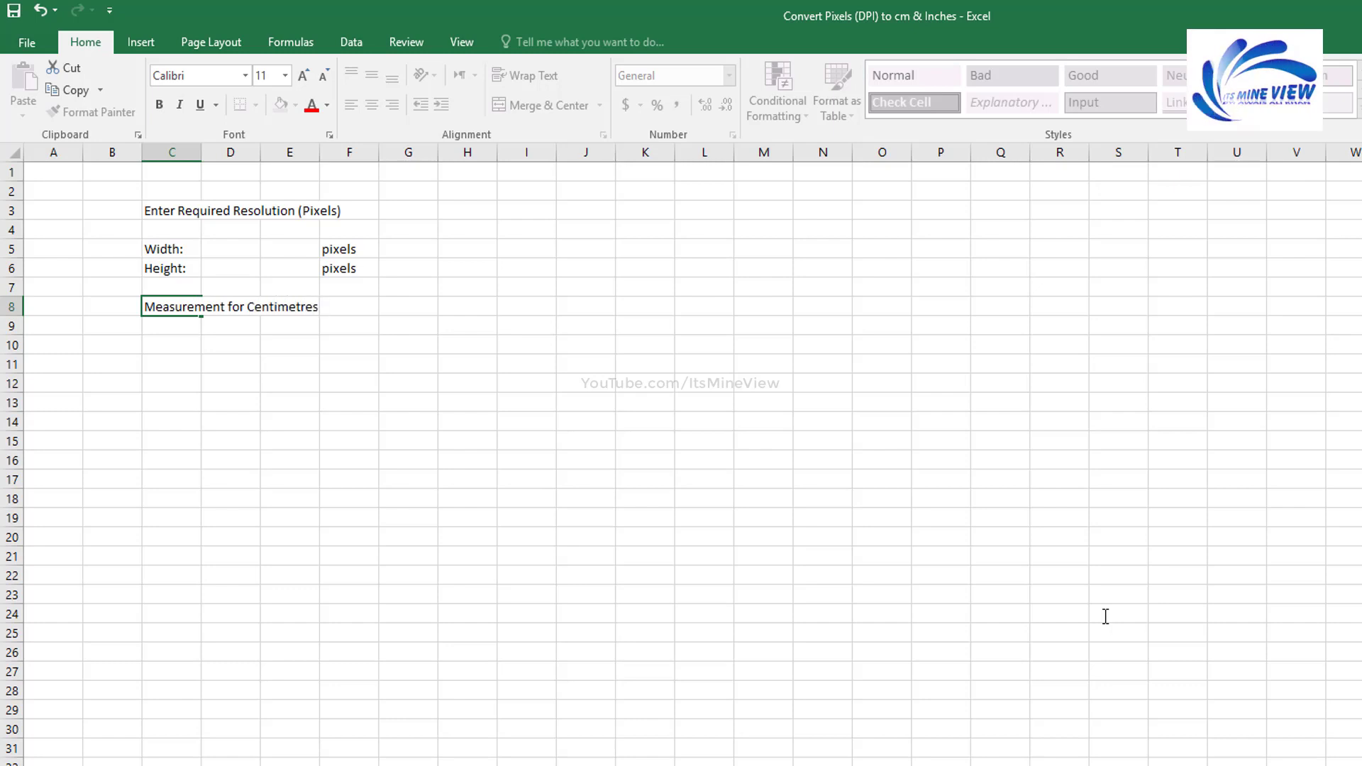
pyautogui.press('Return')
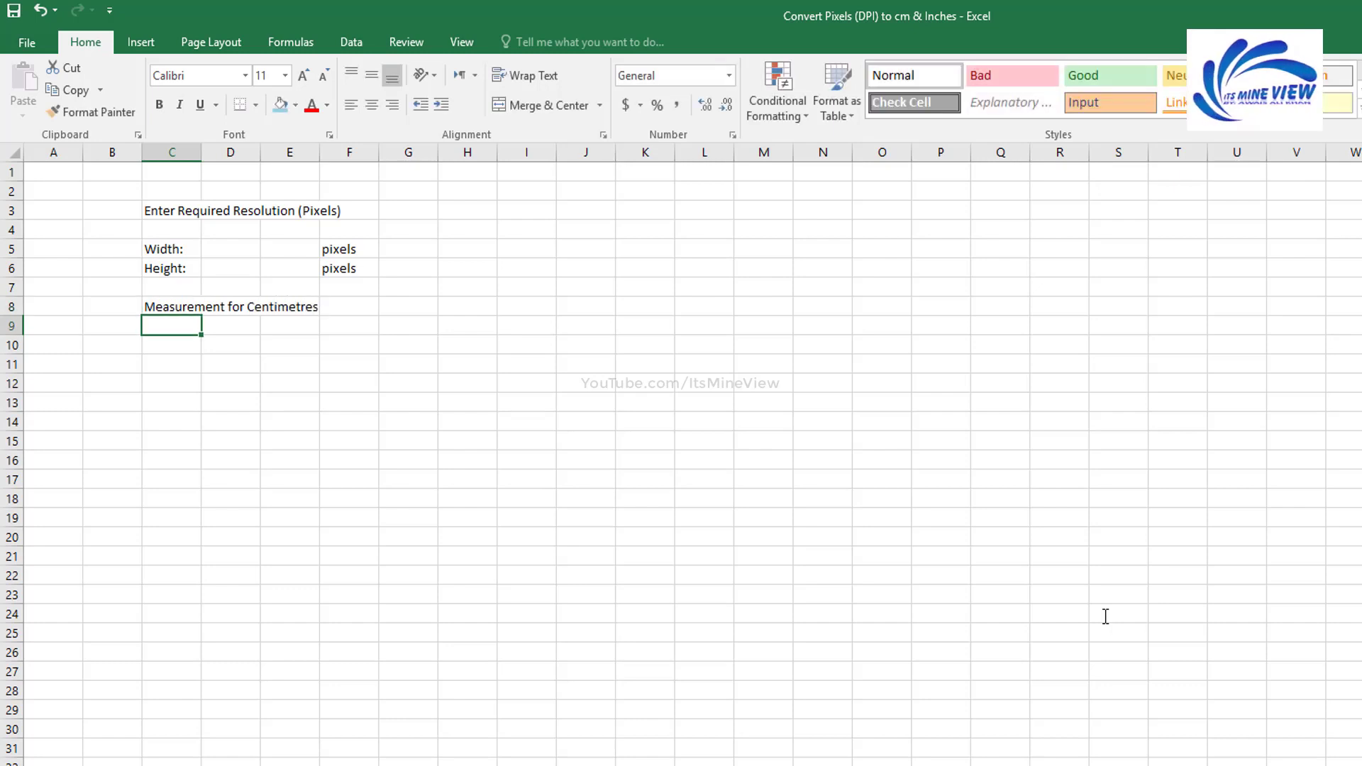
pyautogui.write('1 pixel')
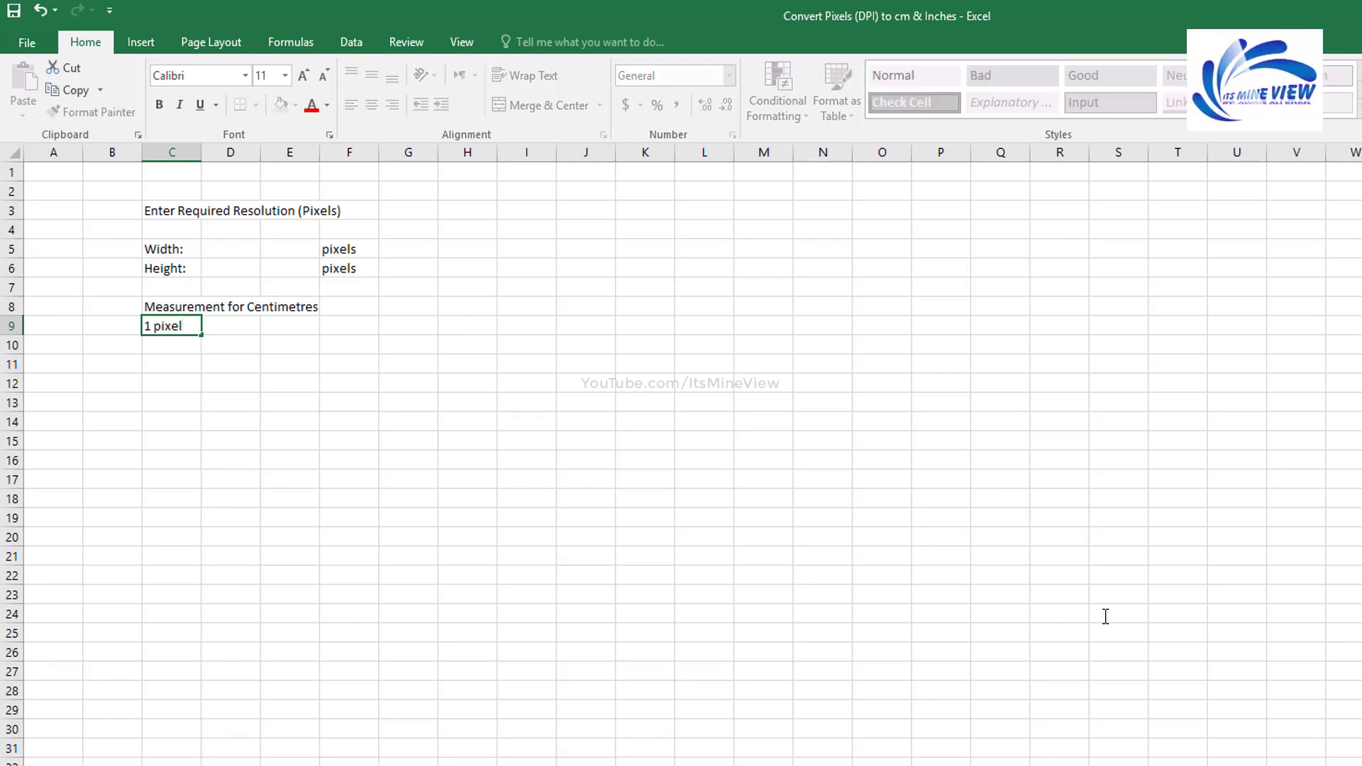
pyautogui.press('Tab')
pyautogui.write('=')
pyautogui.press('Tab')
pyautogui.write('.')
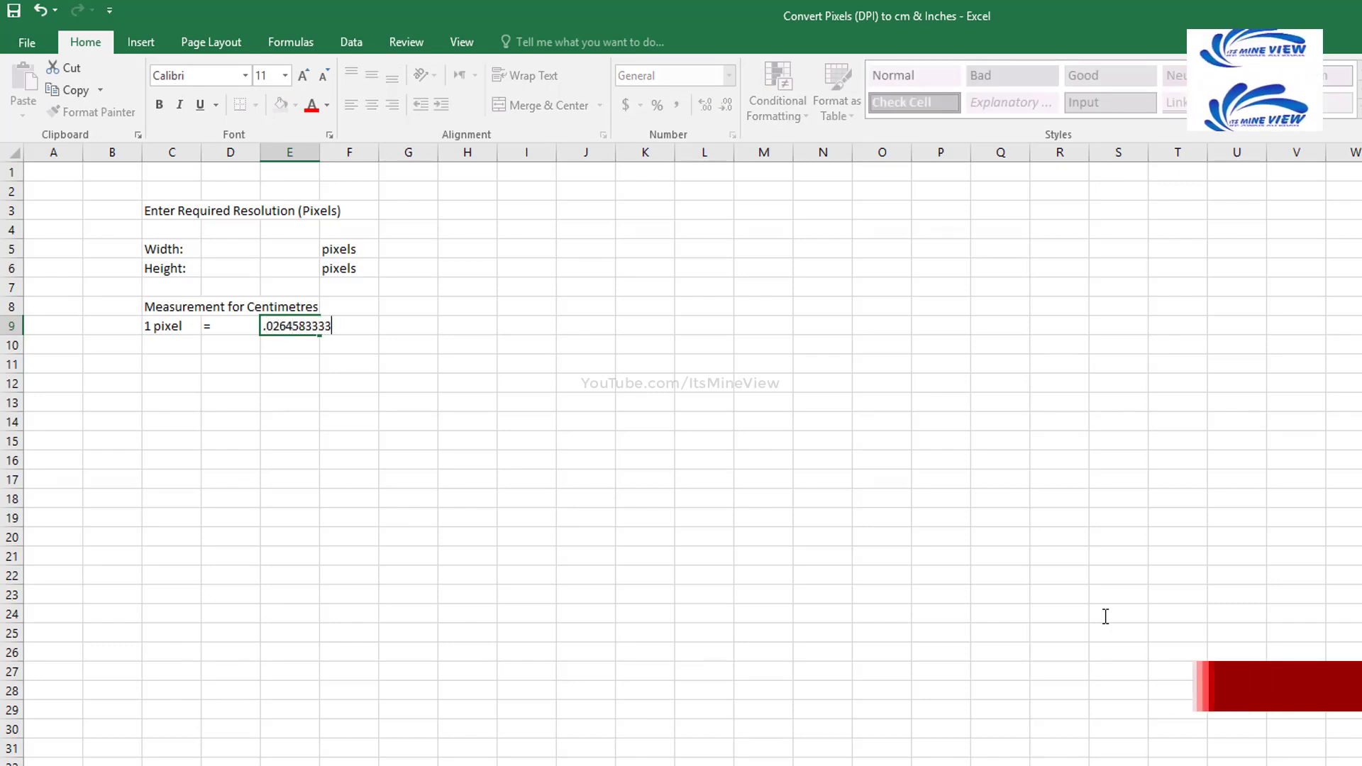
pyautogui.press('Return')
pyautogui.press('Up')
pyautogui.press('Right')
pyautogui.press('Right')
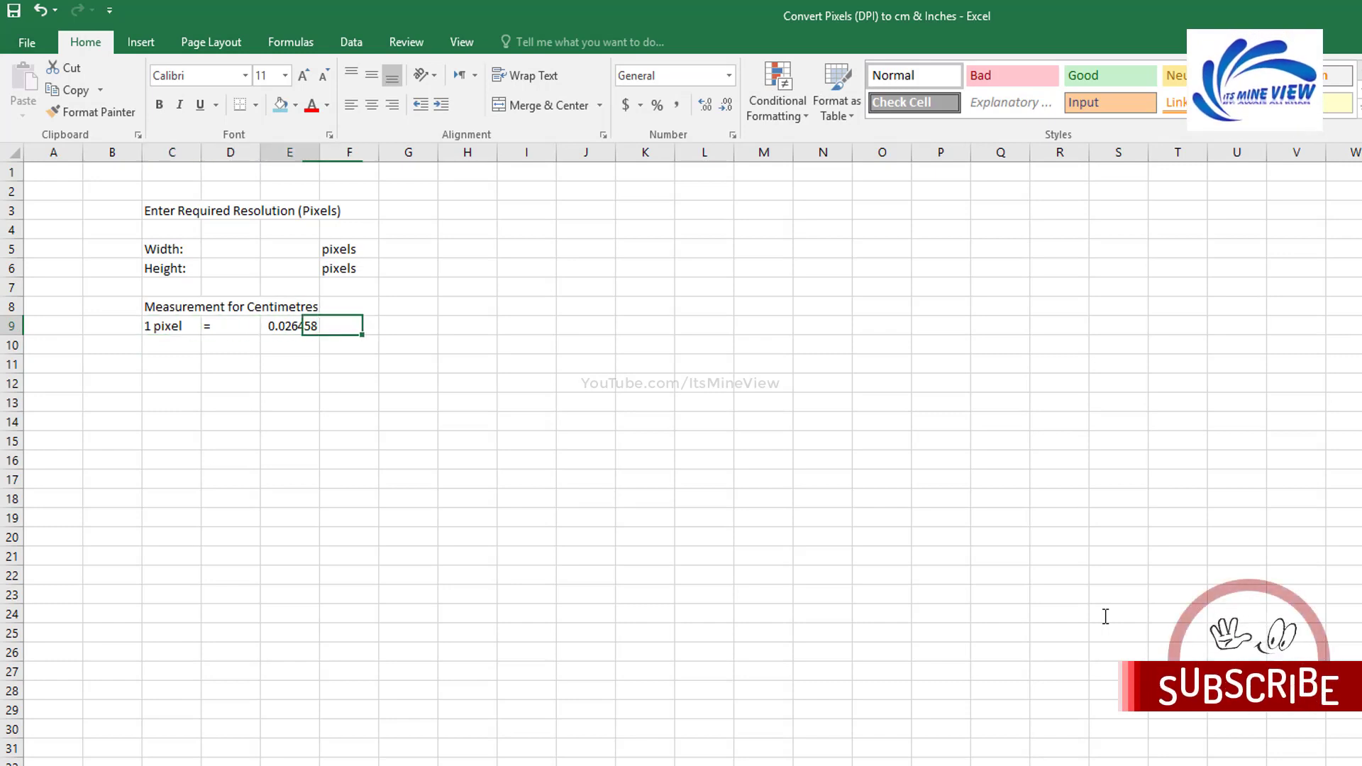
pyautogui.press('F2')
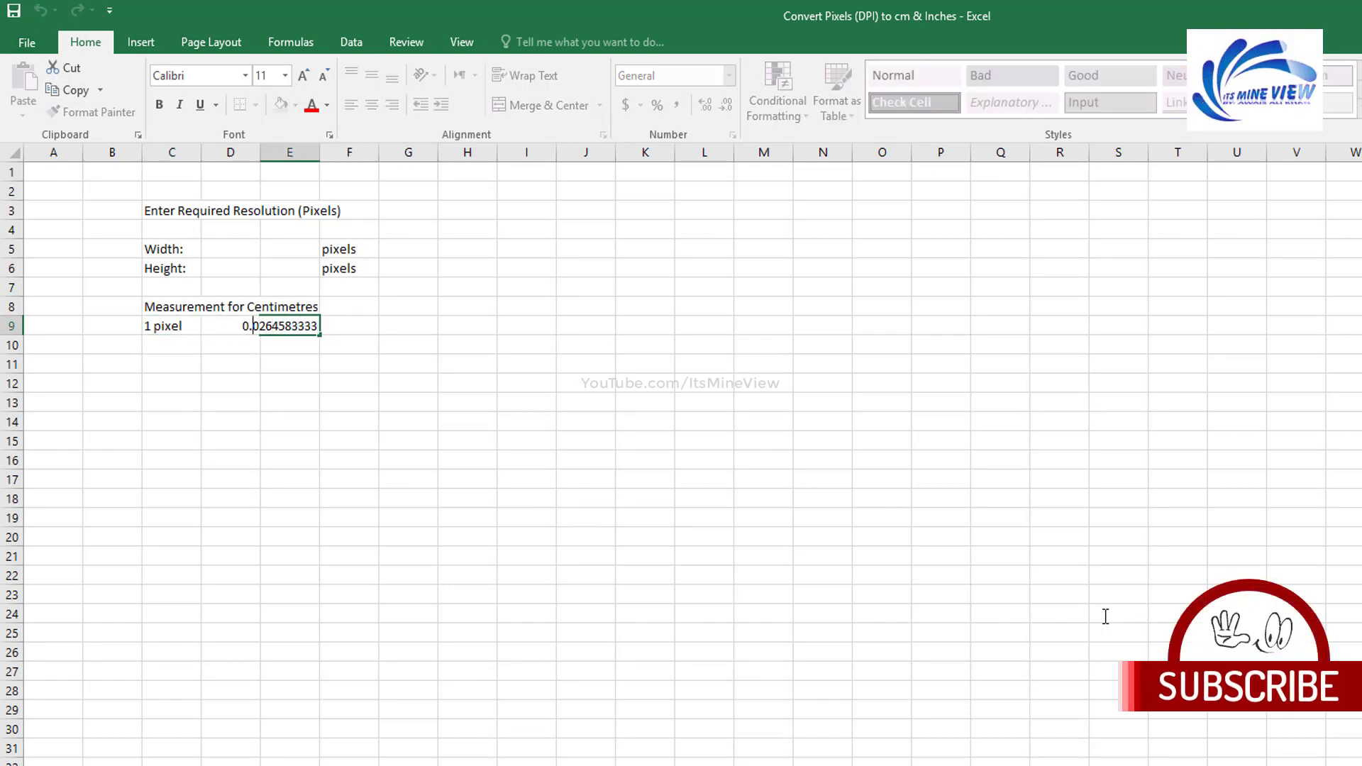
pyautogui.press('Escape')
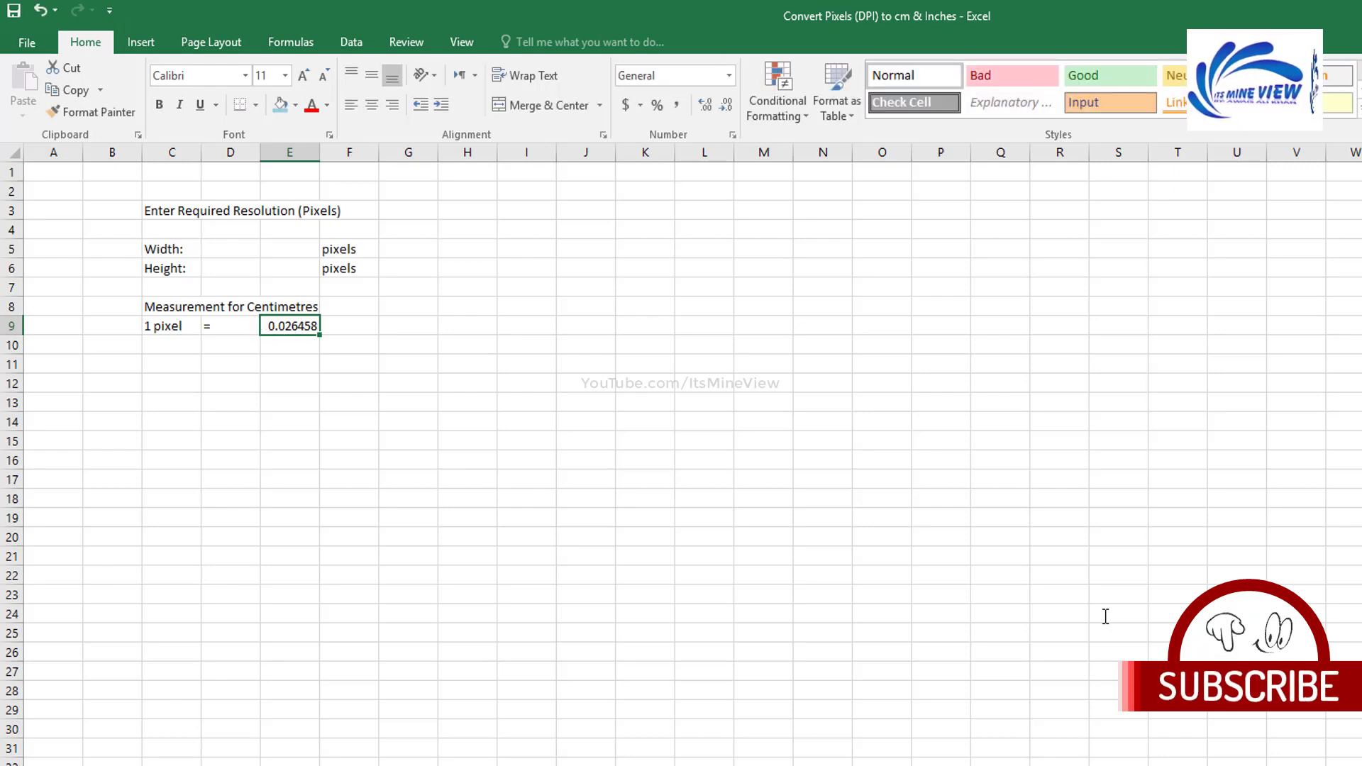
# Step: Try a whole-number custom cm format on E9, then undo it because it hid the decimals
pyautogui.rightClick(296, 327)
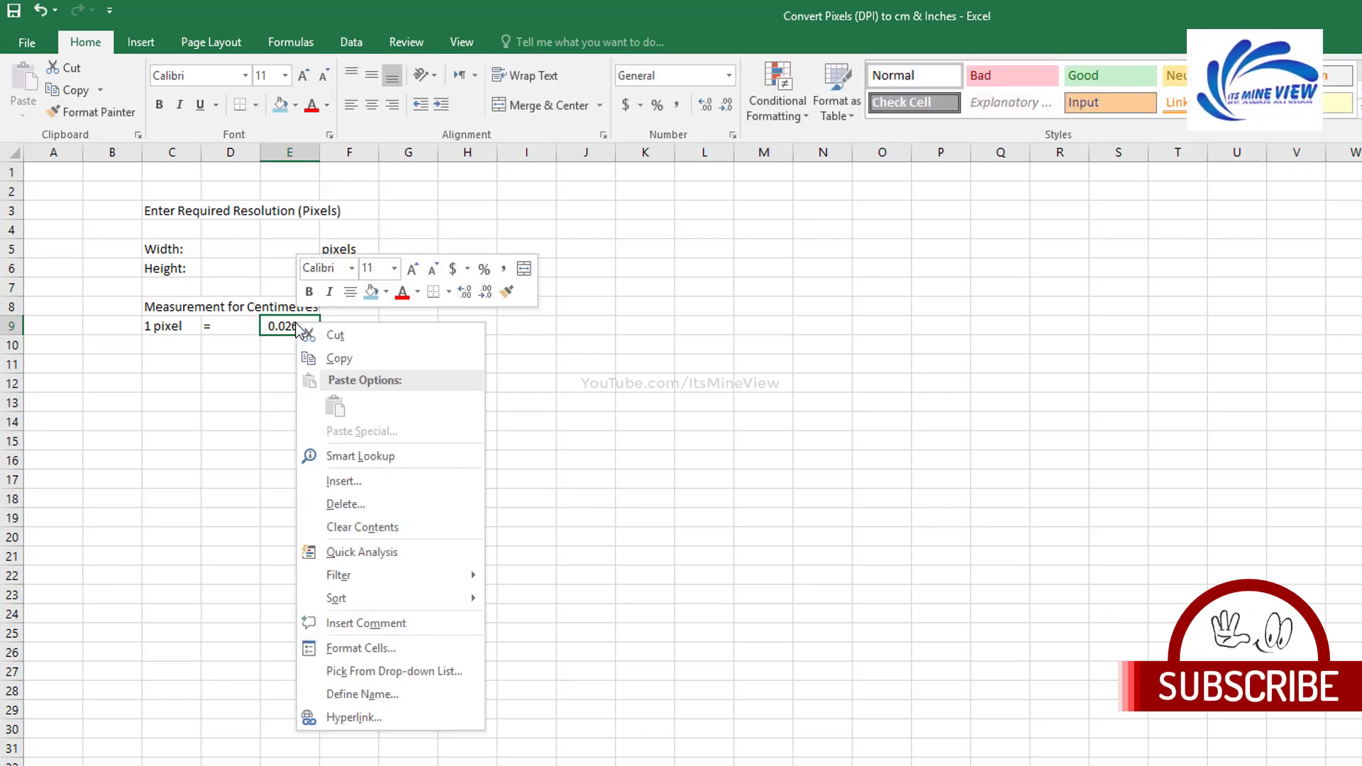
pyautogui.click(401, 646)
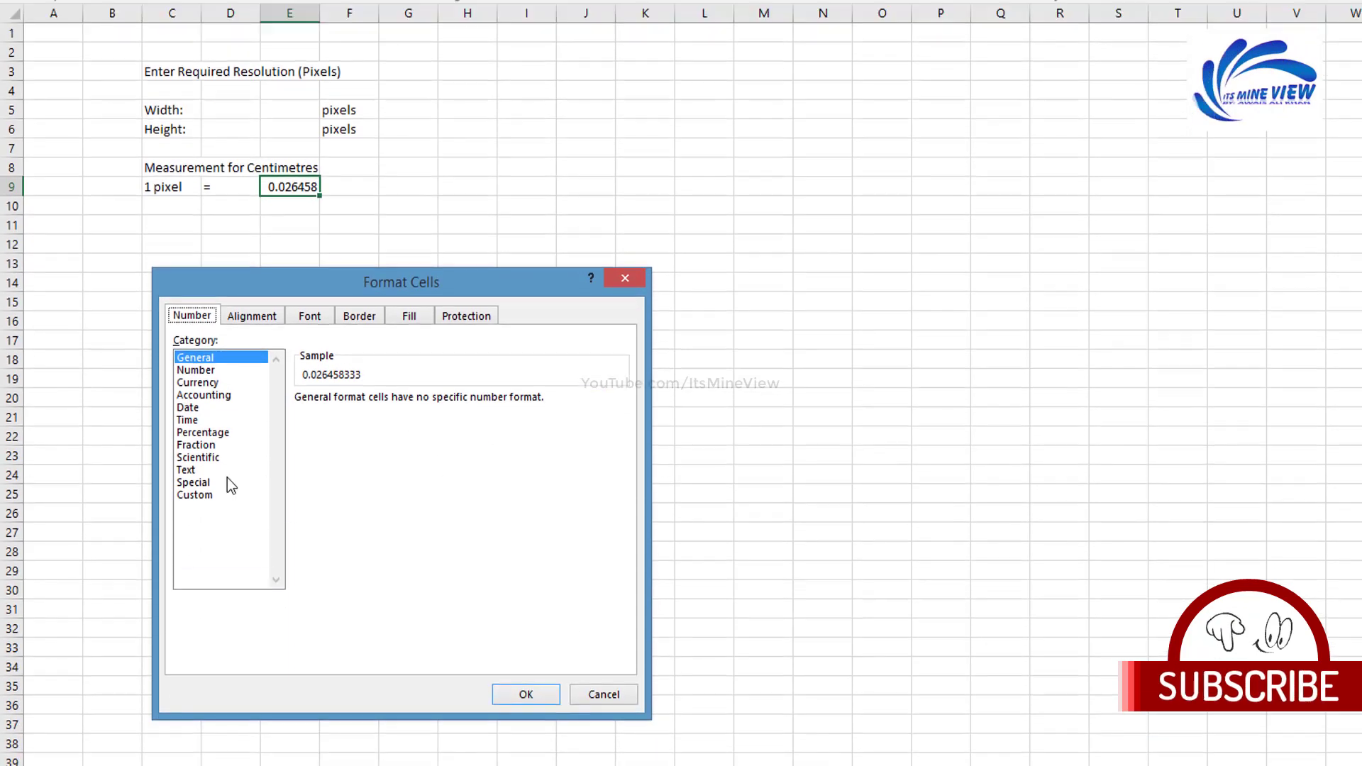
pyautogui.click(221, 494)
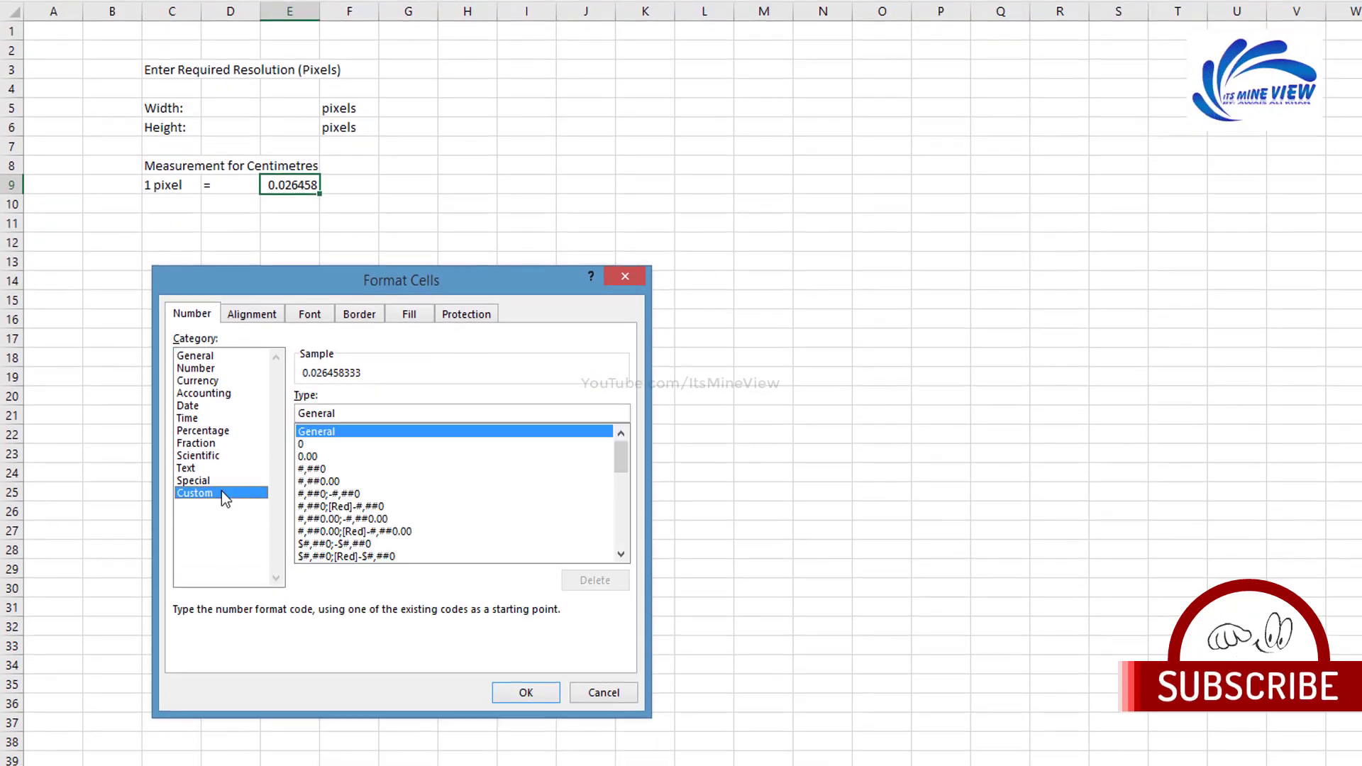
pyautogui.doubleClick(370, 417)
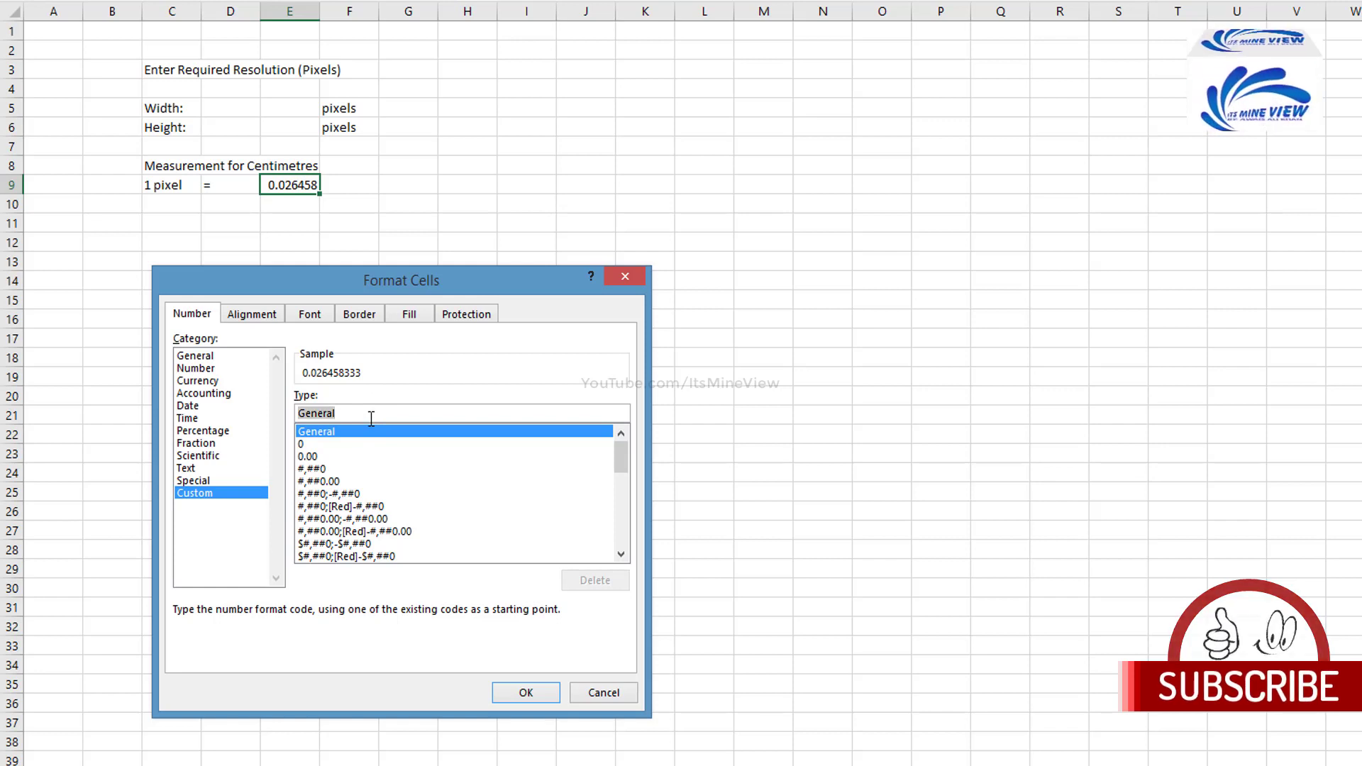
pyautogui.write('0 "cm')
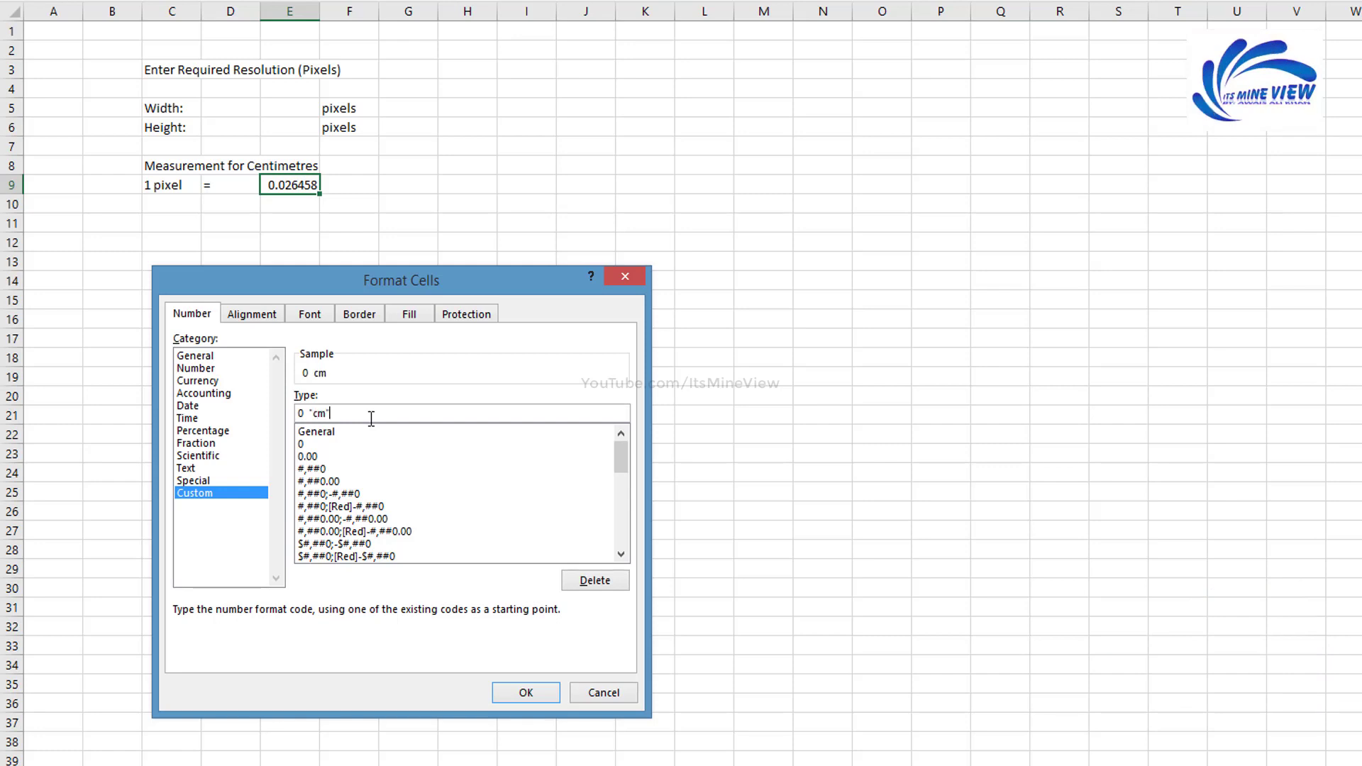
pyautogui.press('Return')
pyautogui.hotkey('ctrl', 'z')
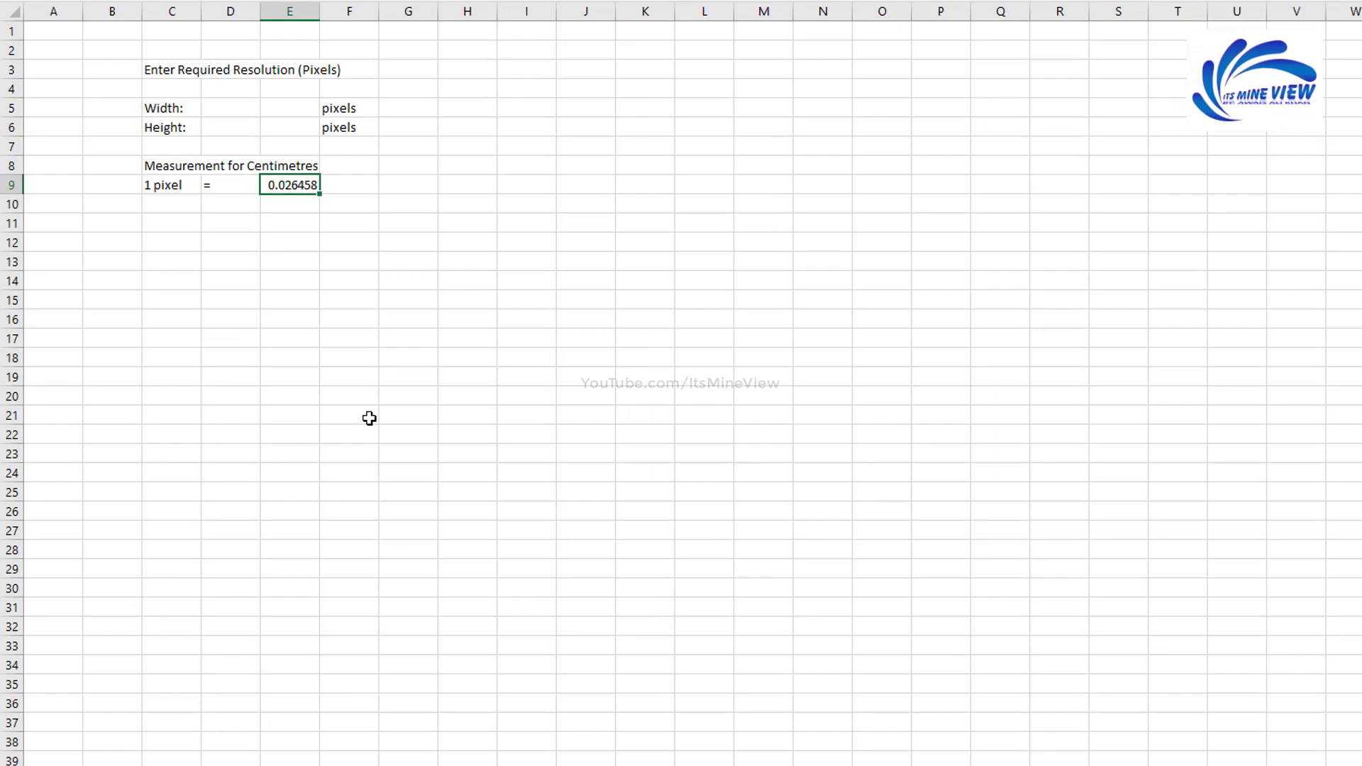
# Step: Give E9 the custom format 0.0000000000 "cm" so it shows 0.0264583333 cm
pyautogui.hotkey('ctrl', '1')
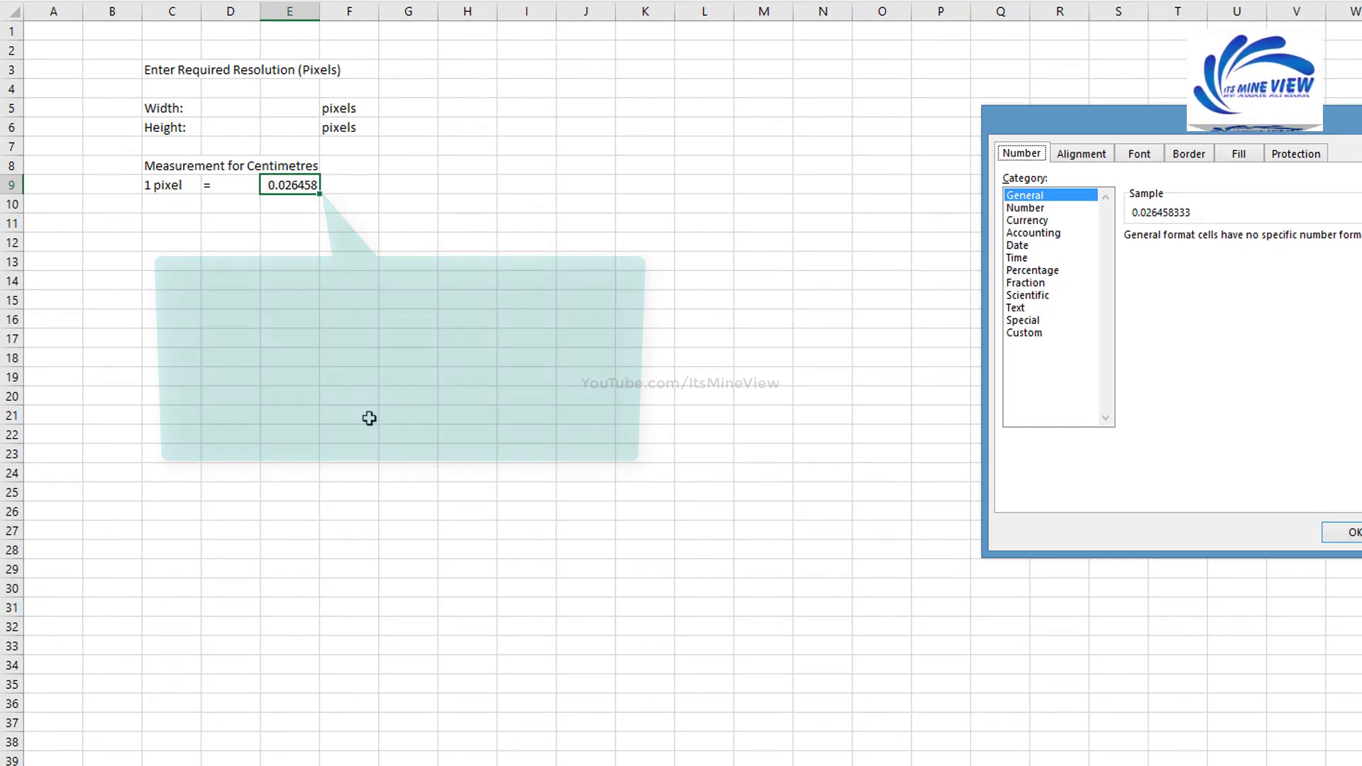
pyautogui.moveTo(1022, 134); pyautogui.dragTo(662, 140)
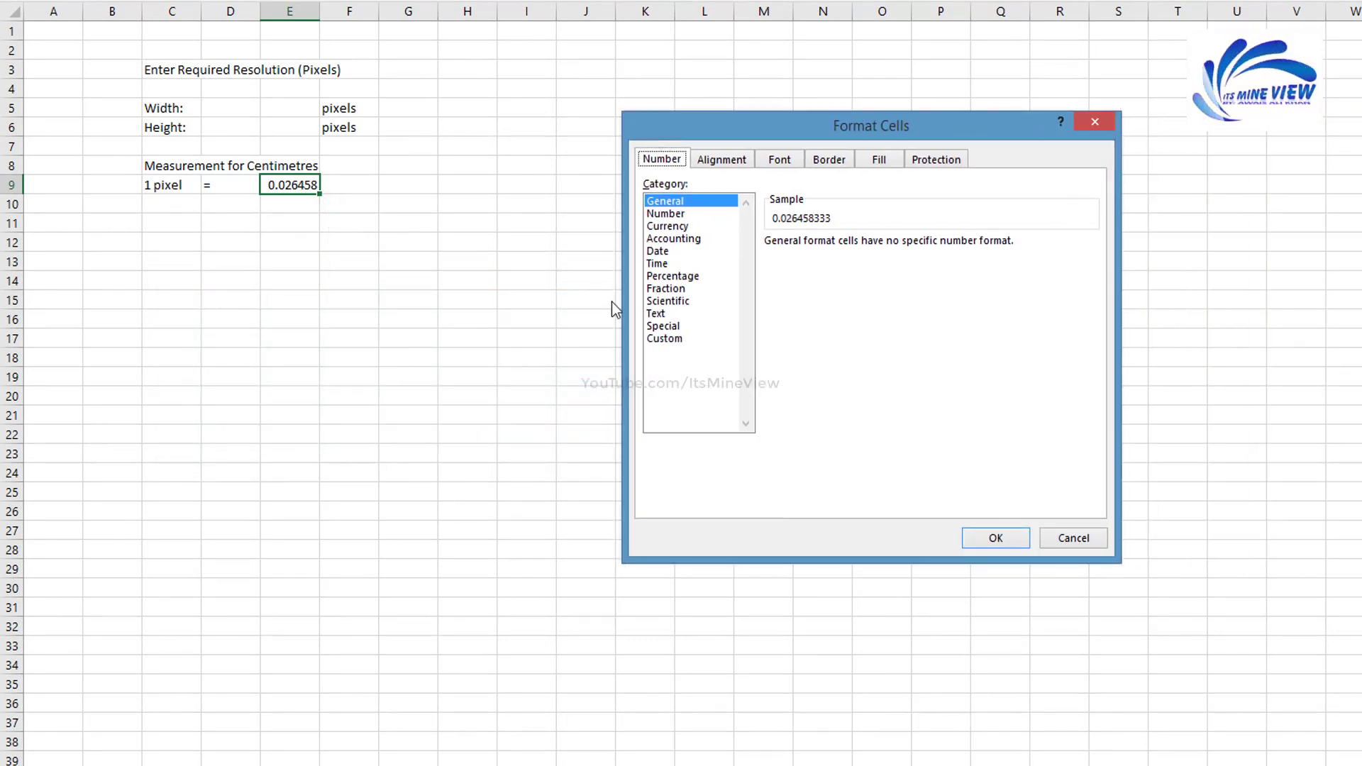
pyautogui.click(662, 339)
pyautogui.write('0')
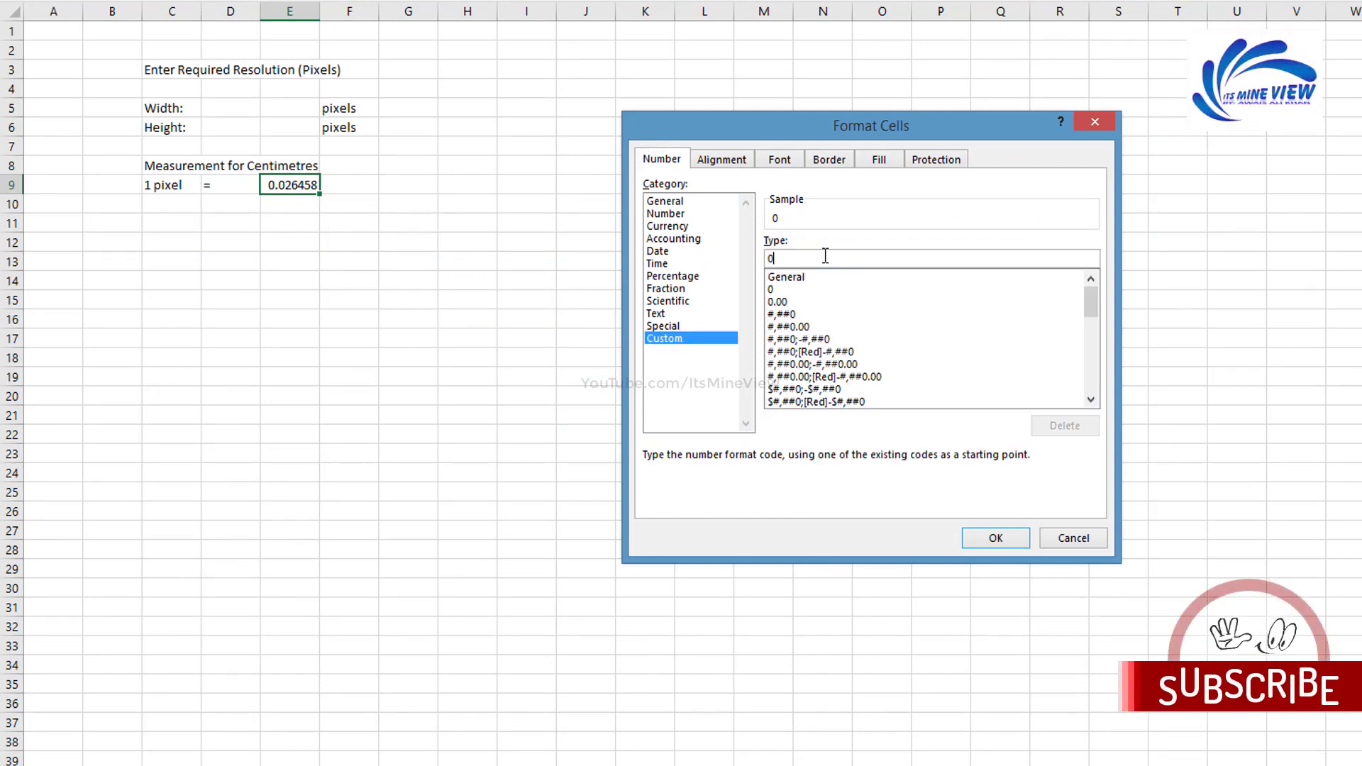
pyautogui.write('.000')
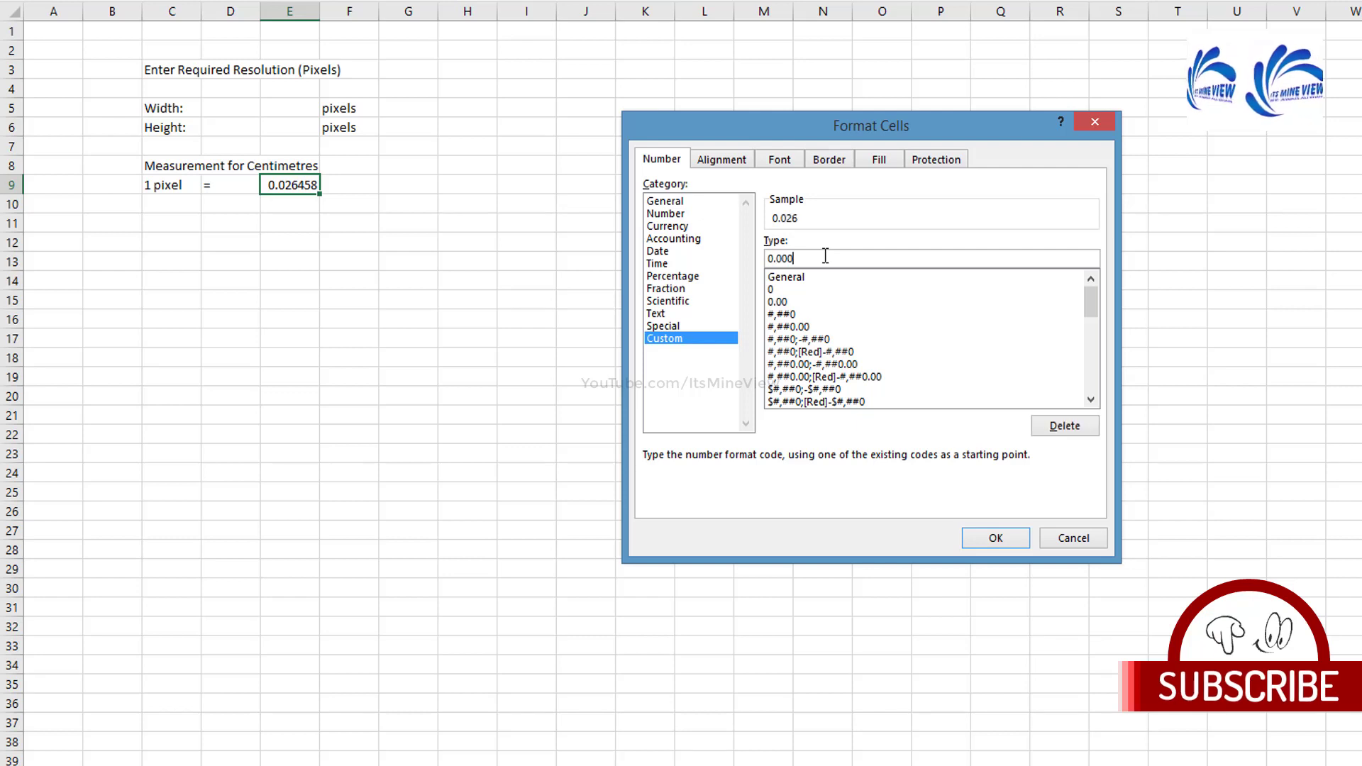
pyautogui.write('0000000 "cm')
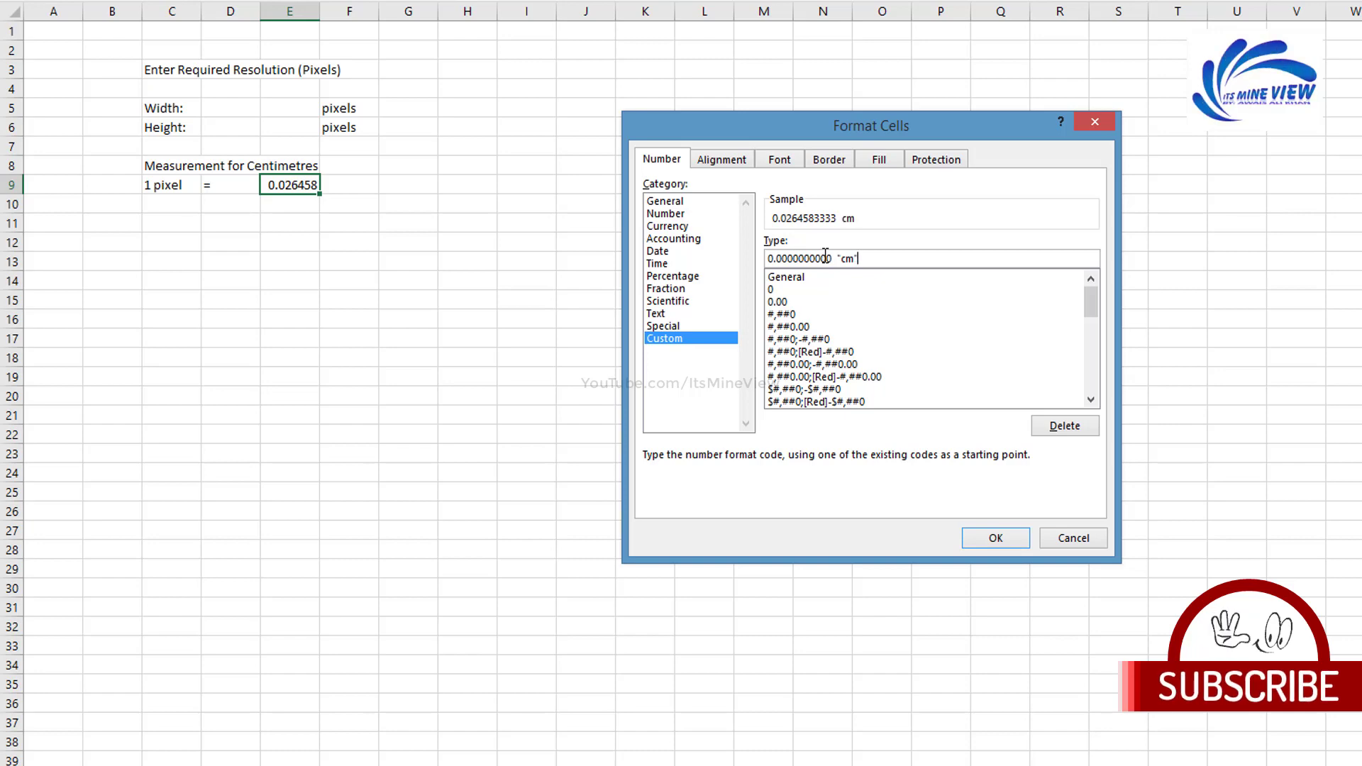
pyautogui.press('Return')
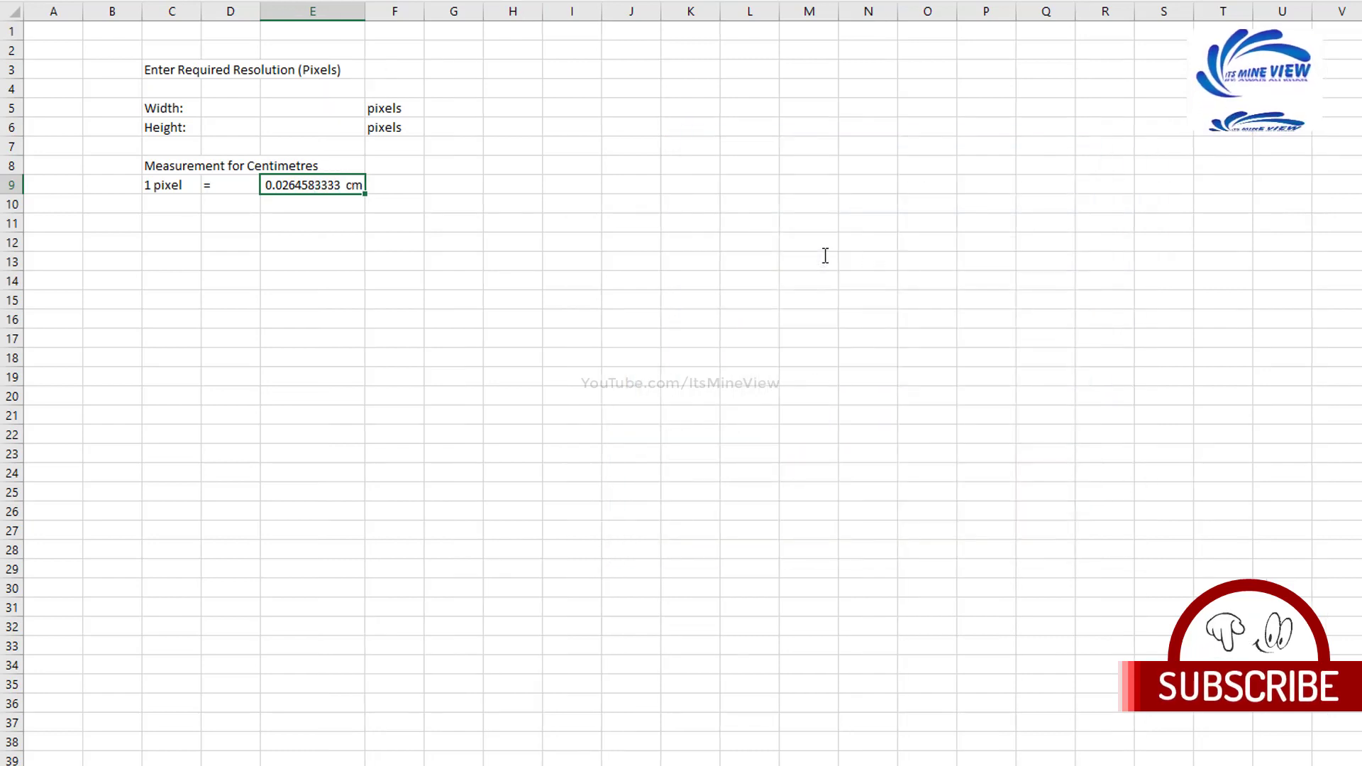
# Step: Set column E width to 12 and column F width to 15
pyautogui.hotkey('ctrl', 'space')
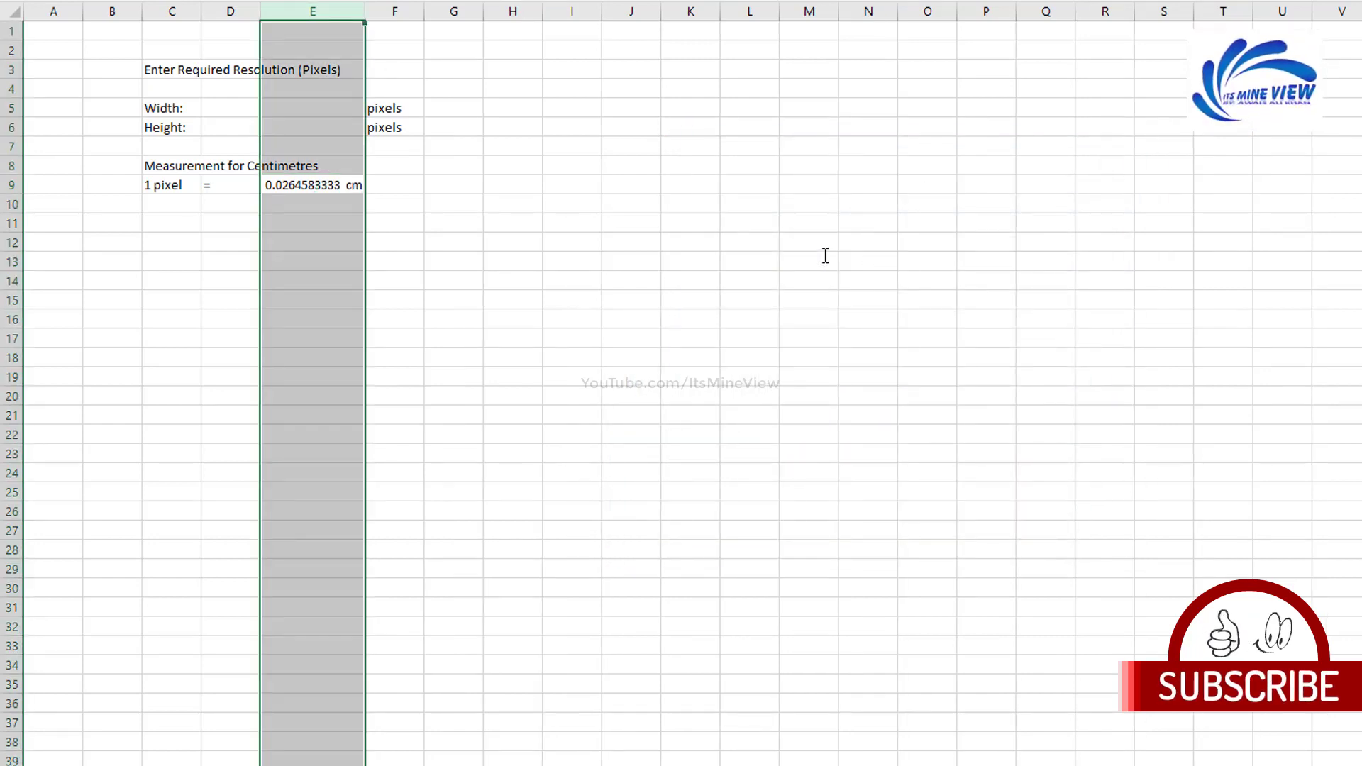
pyautogui.click(422, 253)
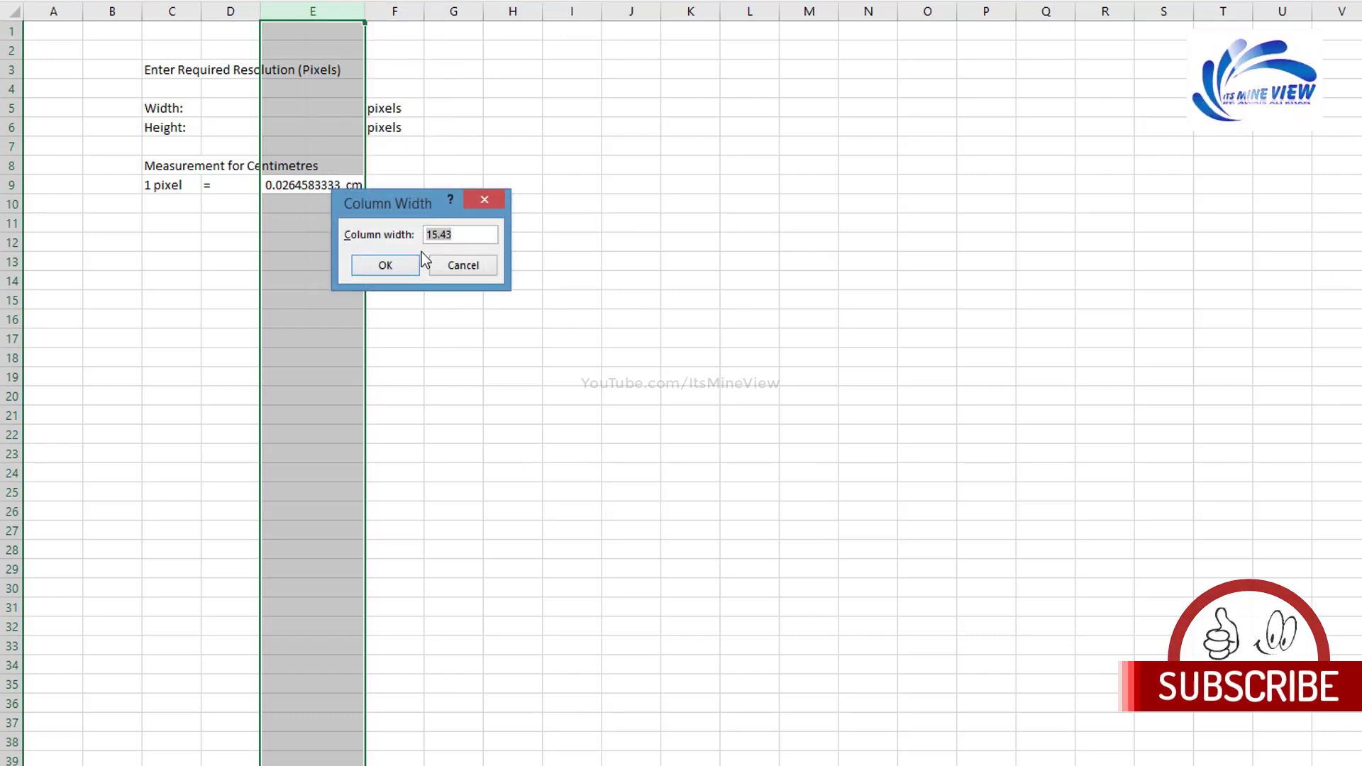
pyautogui.write('12')
pyautogui.press('Tab')
pyautogui.press('Return')
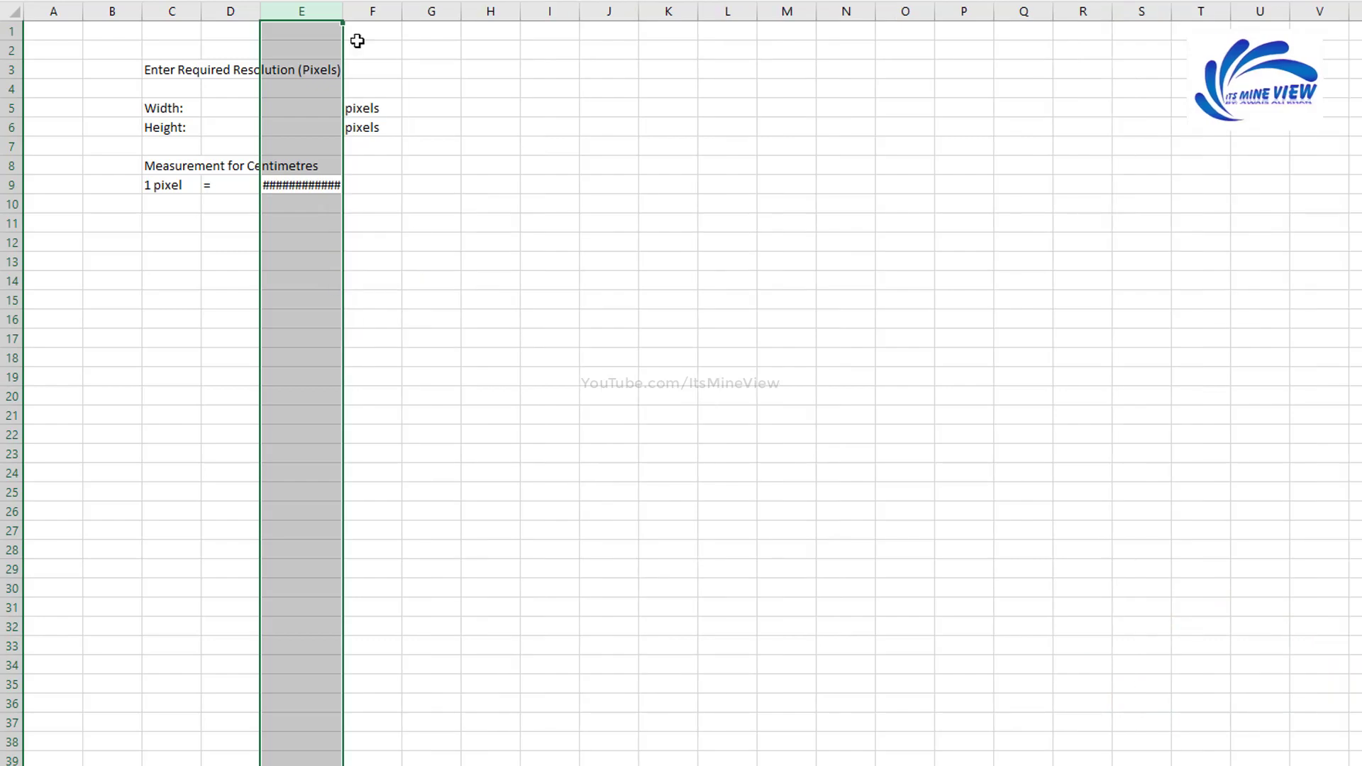
pyautogui.rightClick(370, 11)
pyautogui.click(447, 245)
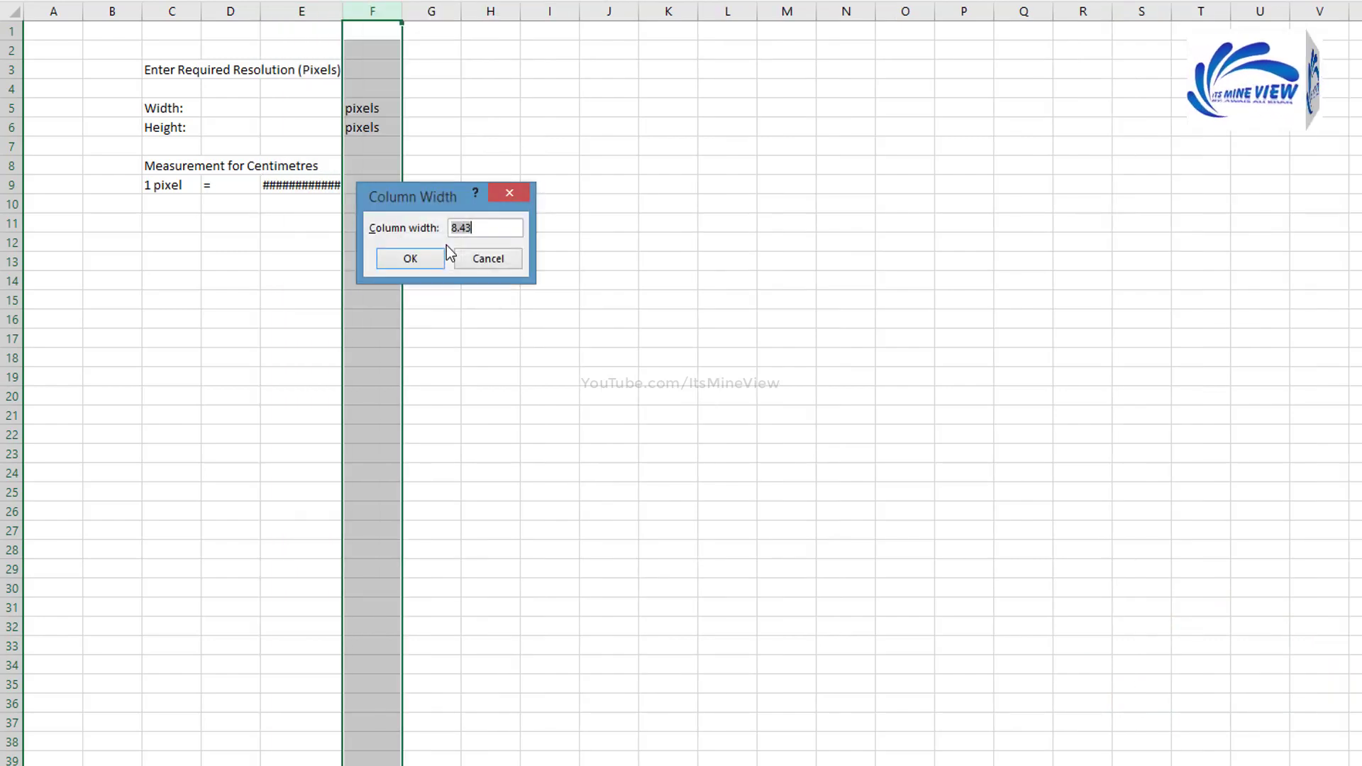
pyautogui.write('15')
pyautogui.press('Return')
pyautogui.click(423, 333)
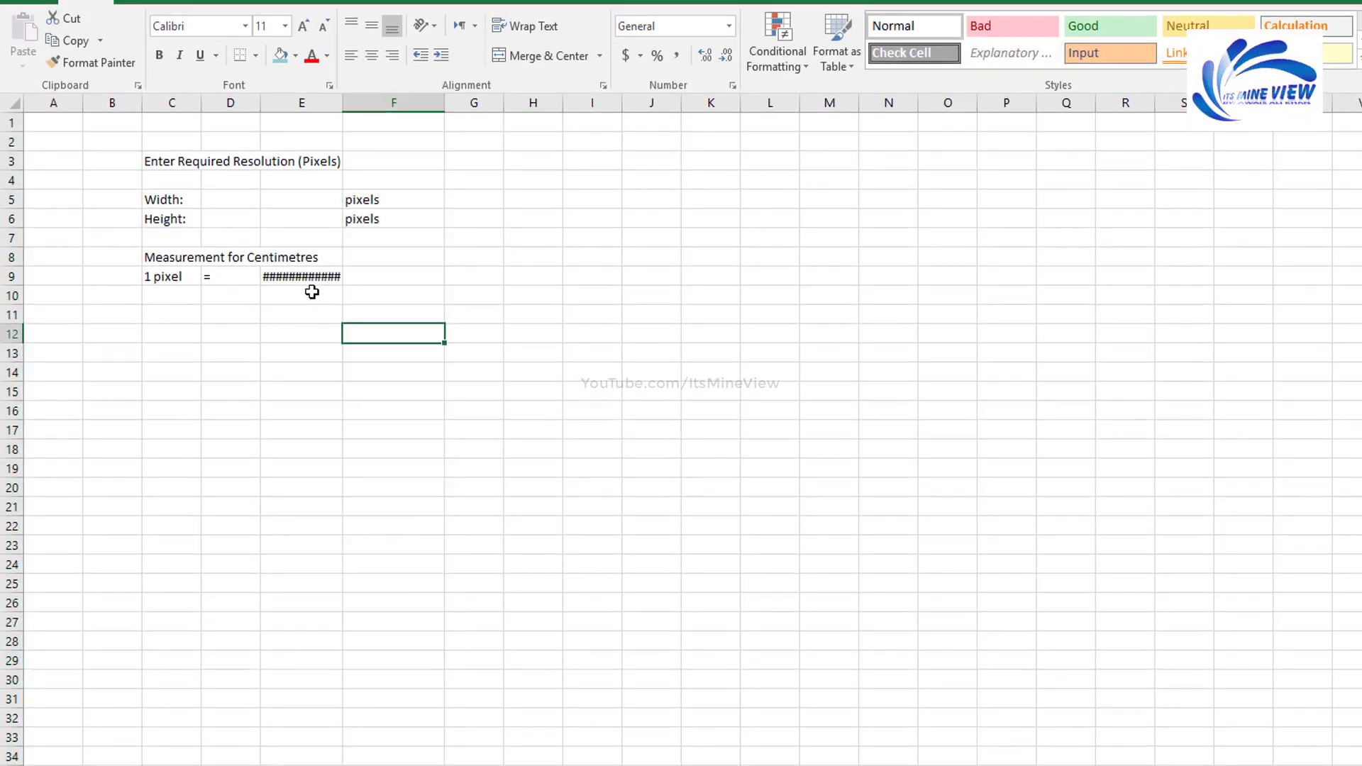
# Step: Merge E9:F9 and narrow columns G, H and I to width 3 as spacers
pyautogui.moveTo(313, 272); pyautogui.dragTo(376, 272)
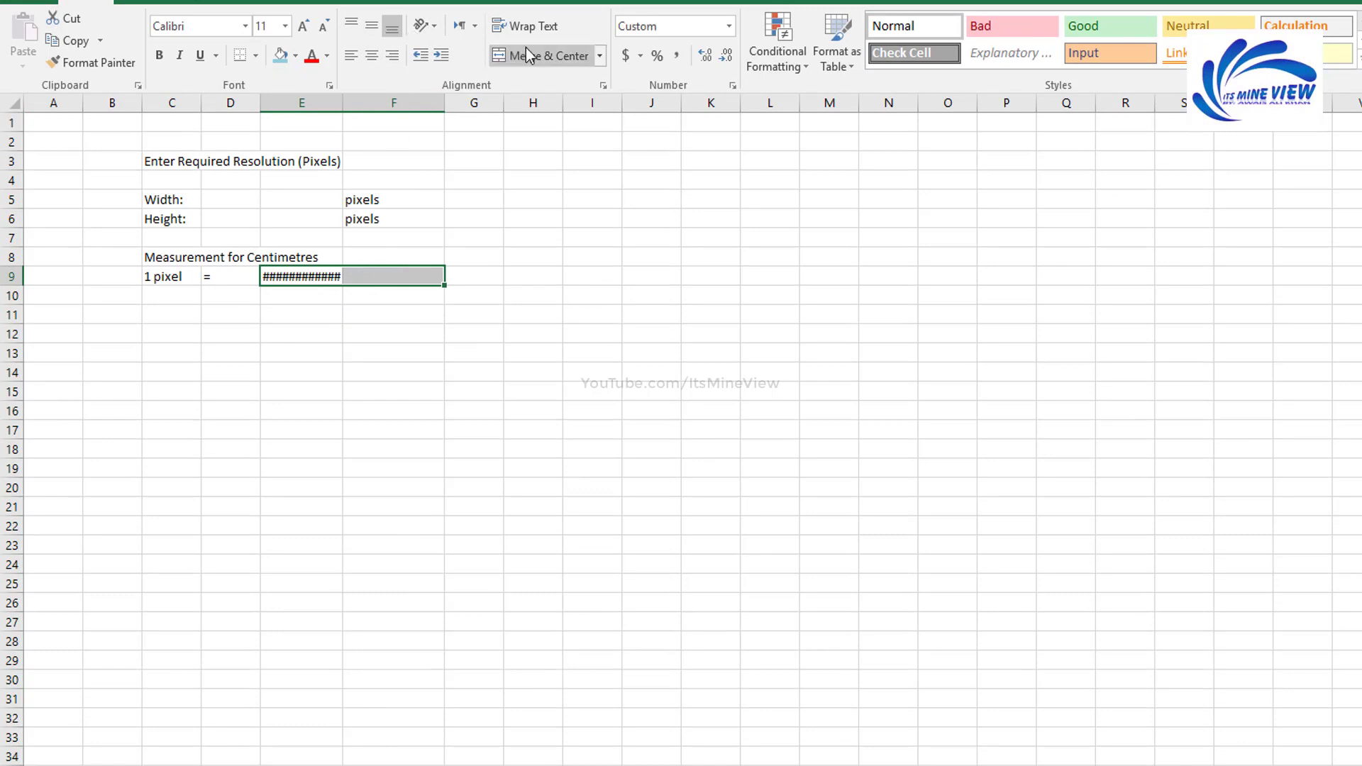
pyautogui.click(526, 49)
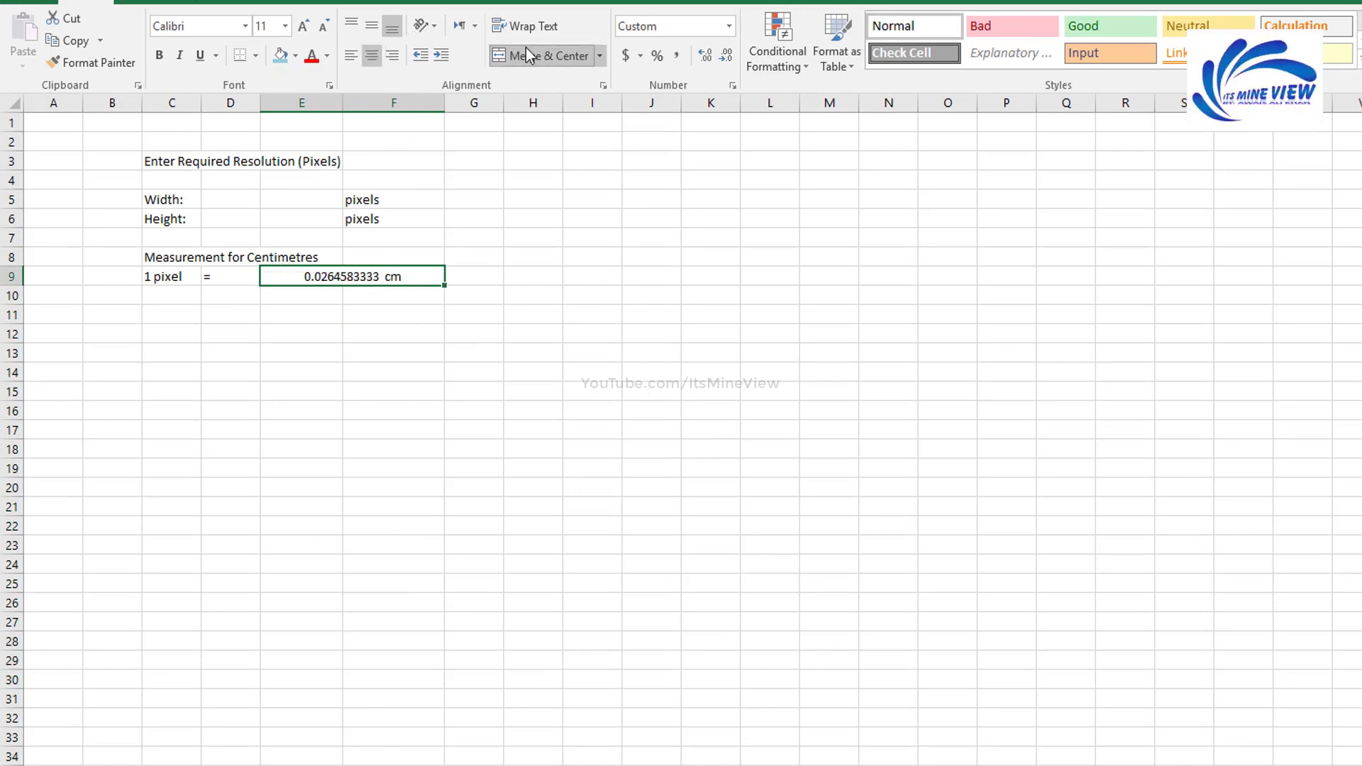
pyautogui.rightClick(473, 104)
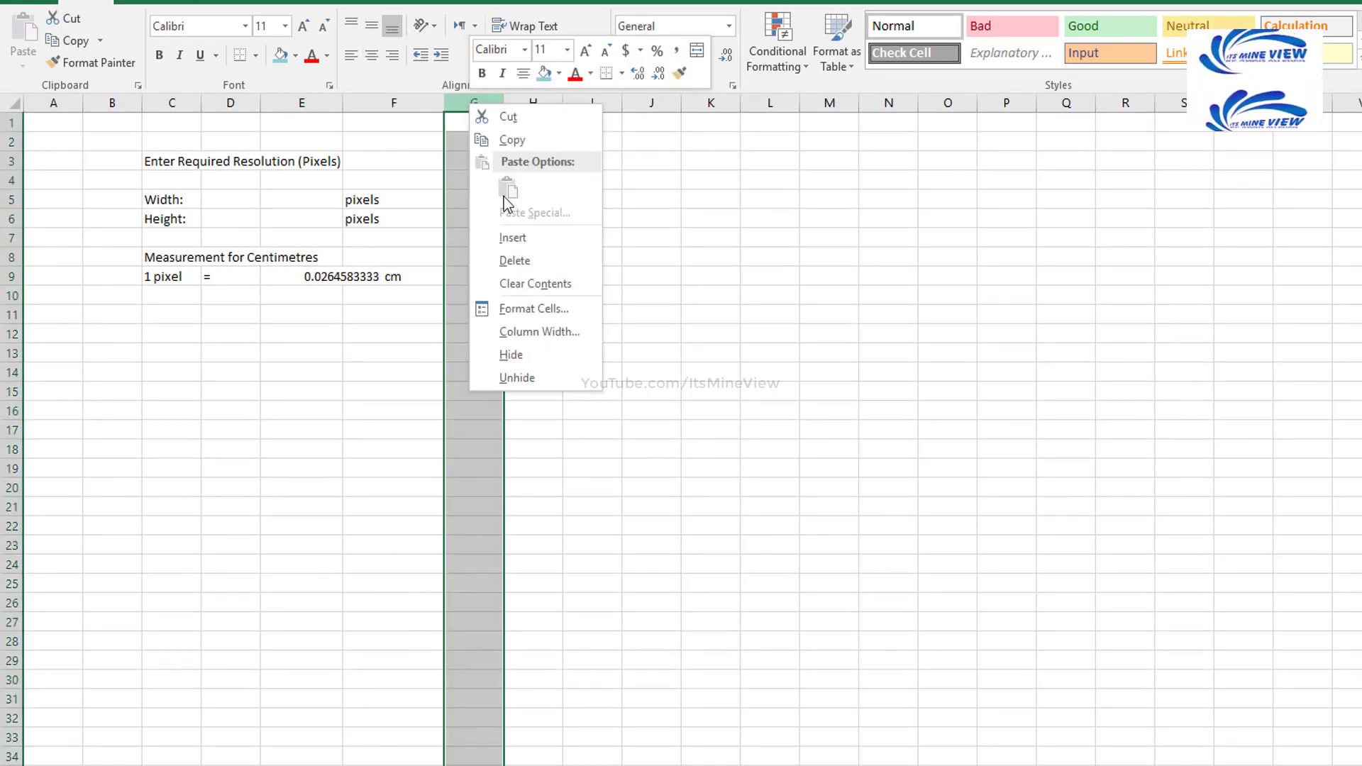
pyautogui.click(529, 332)
pyautogui.write('3')
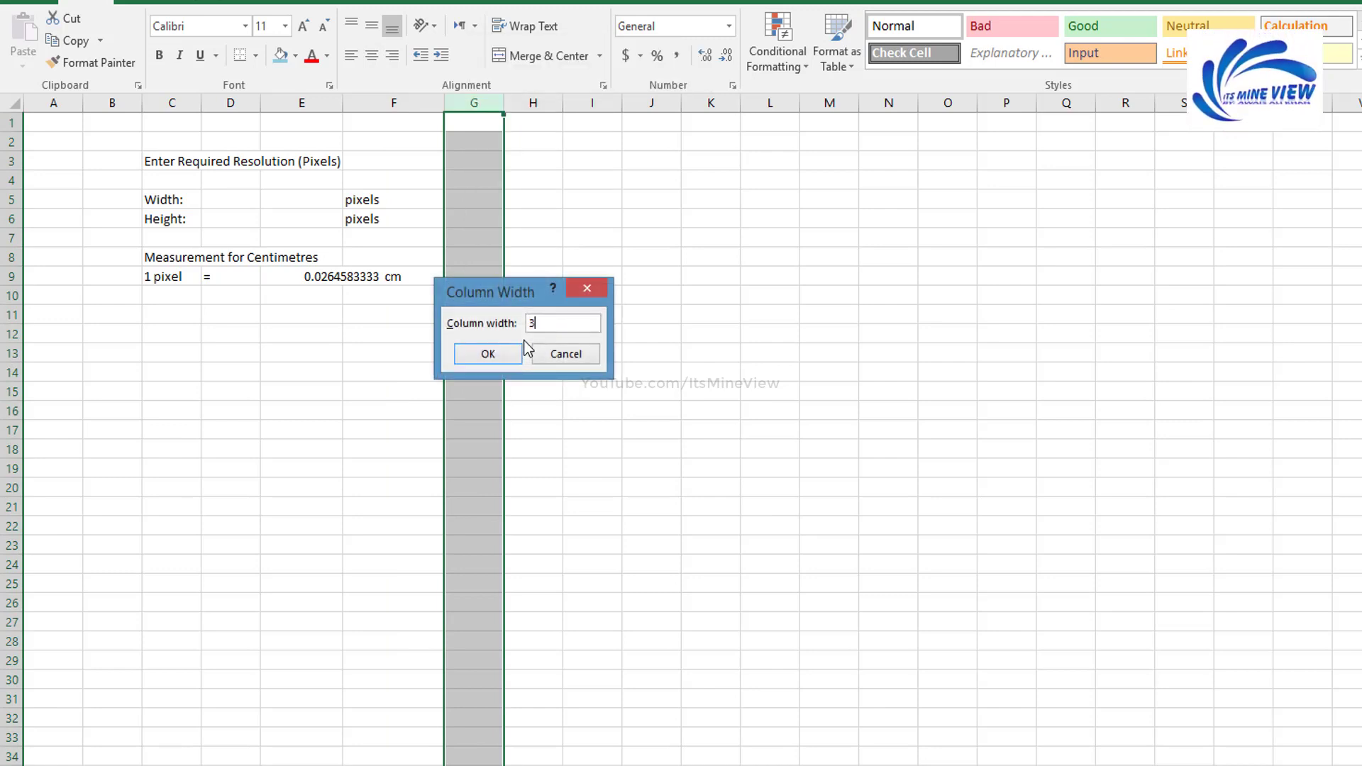
pyautogui.press('Return')
pyautogui.click(496, 104)
pyautogui.press('F4')
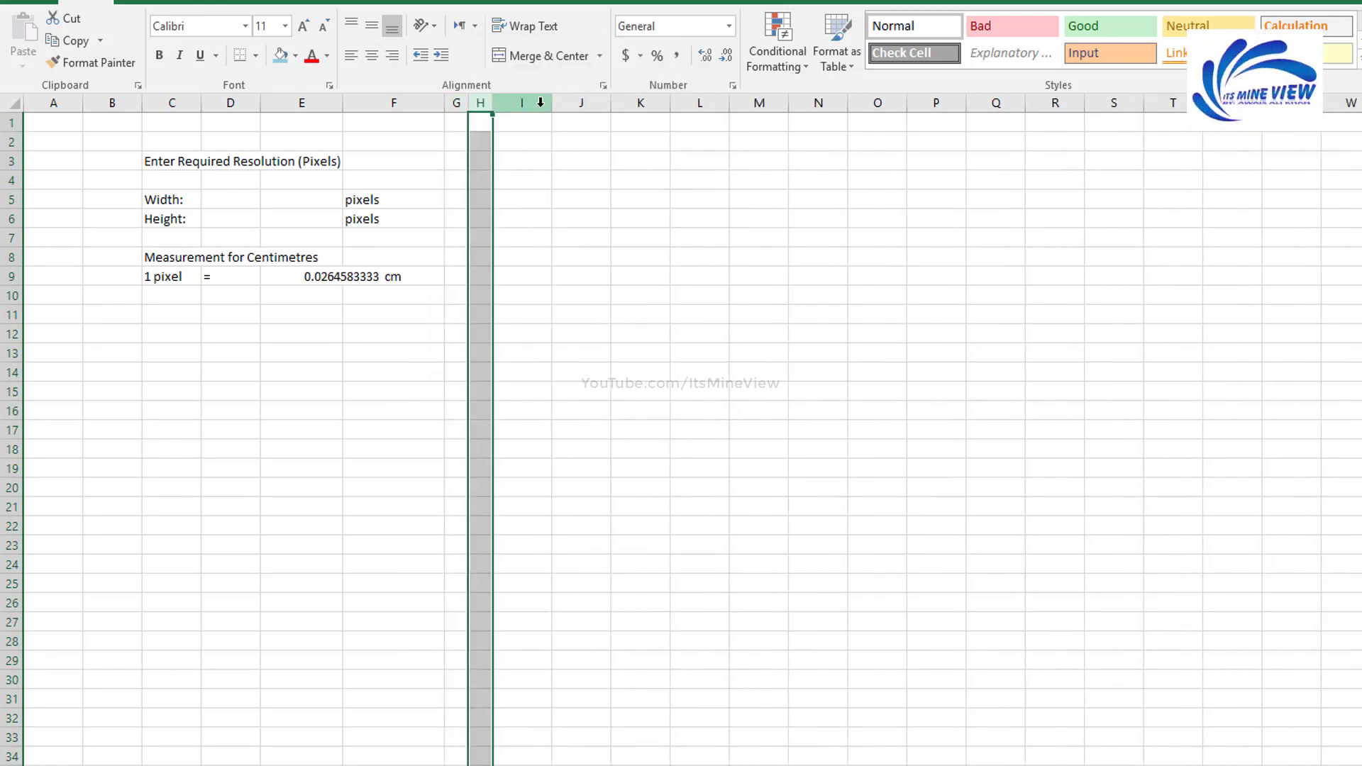
pyautogui.click(541, 102)
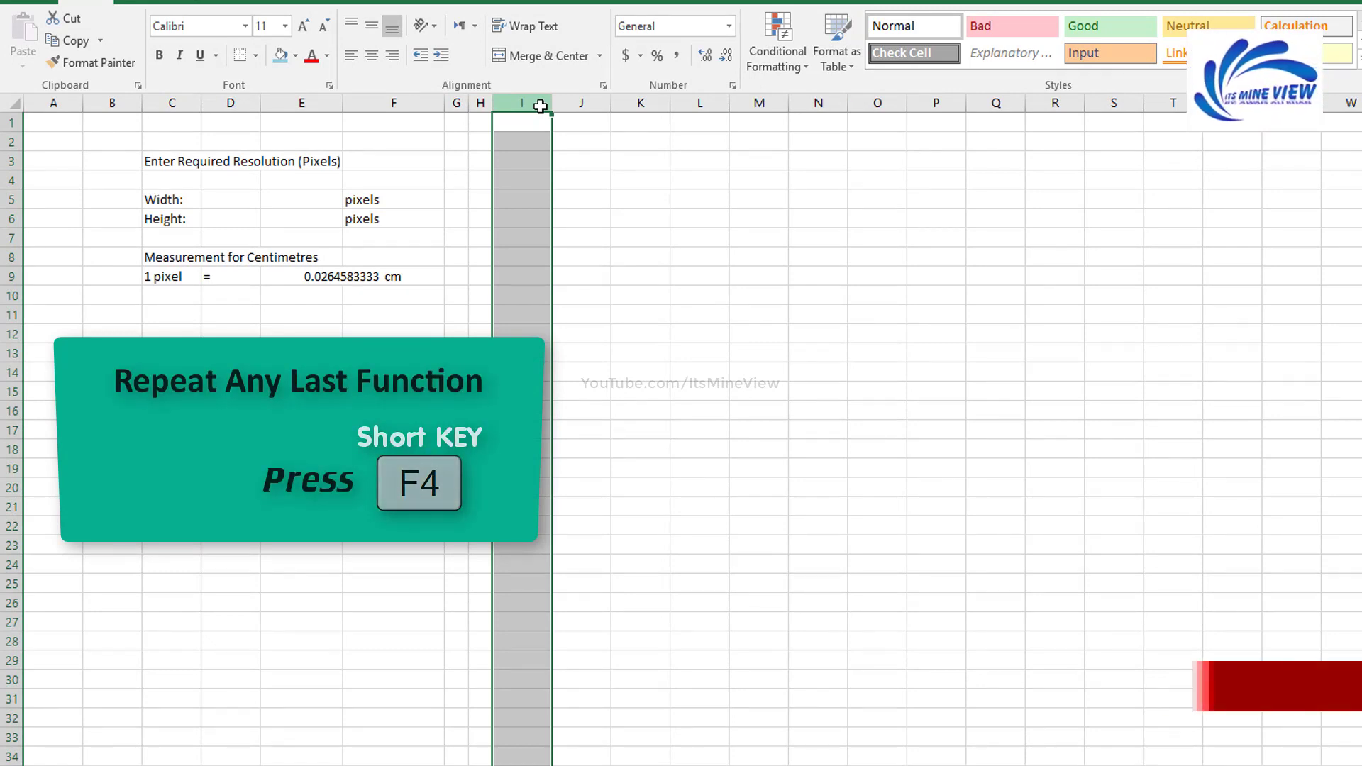
pyautogui.press('F4')
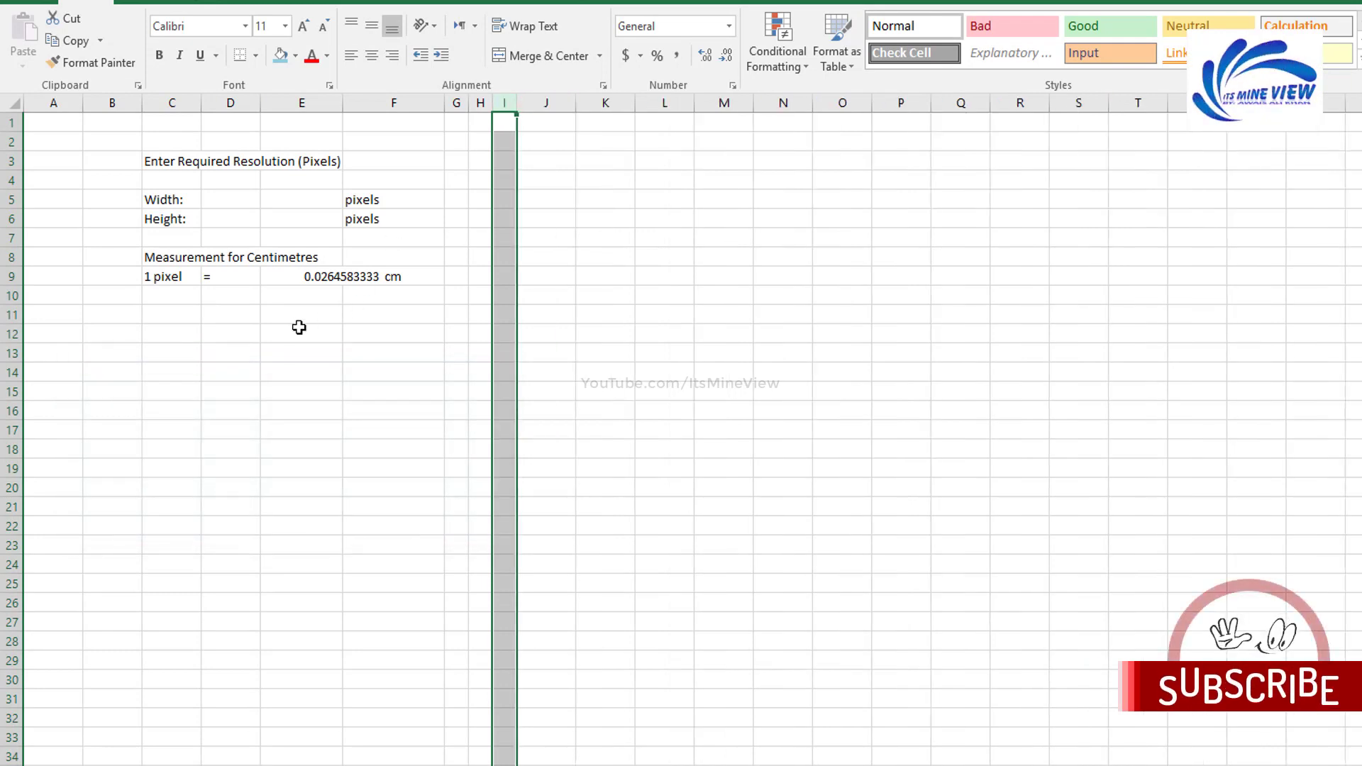
pyautogui.click(298, 327)
# Step: Left-align the merged 0.0264583333 cm cell
pyautogui.click(195, 382)
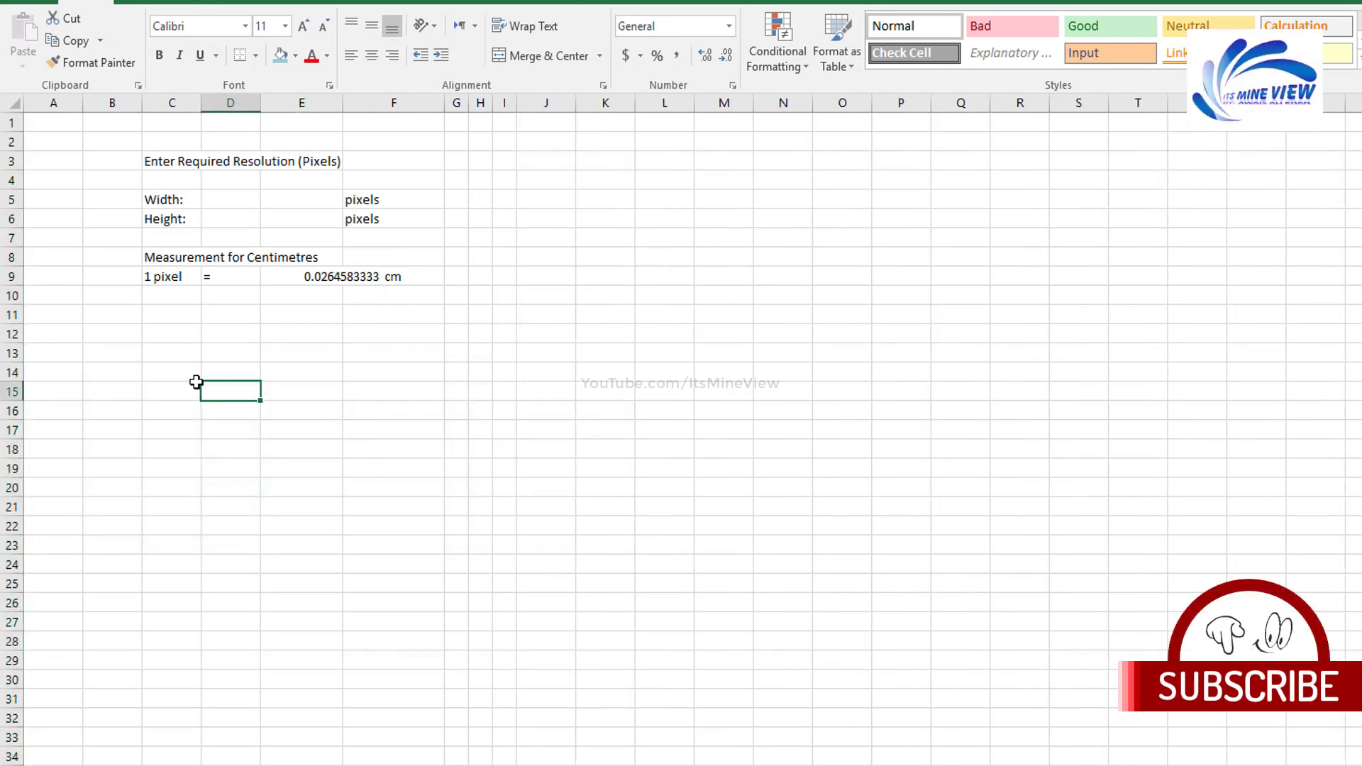
pyautogui.click(306, 283)
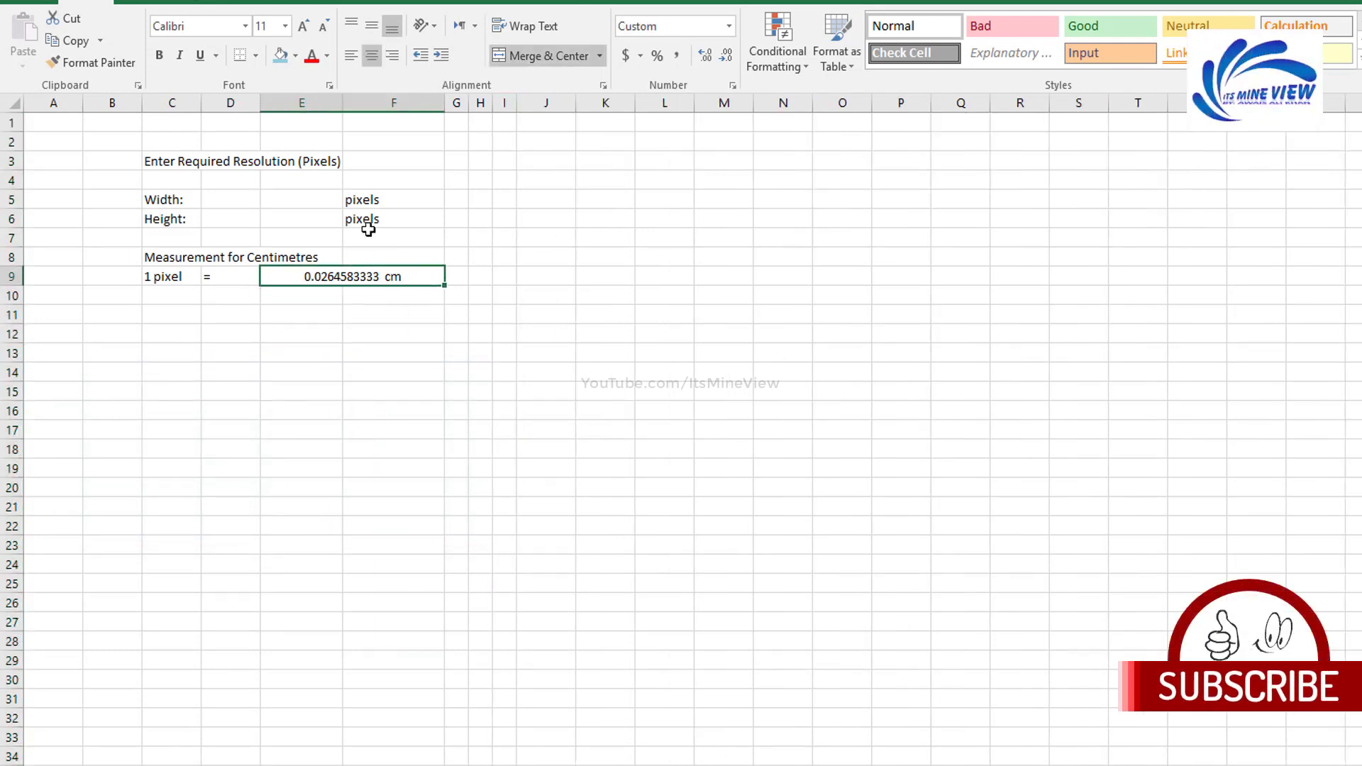
pyautogui.click(350, 56)
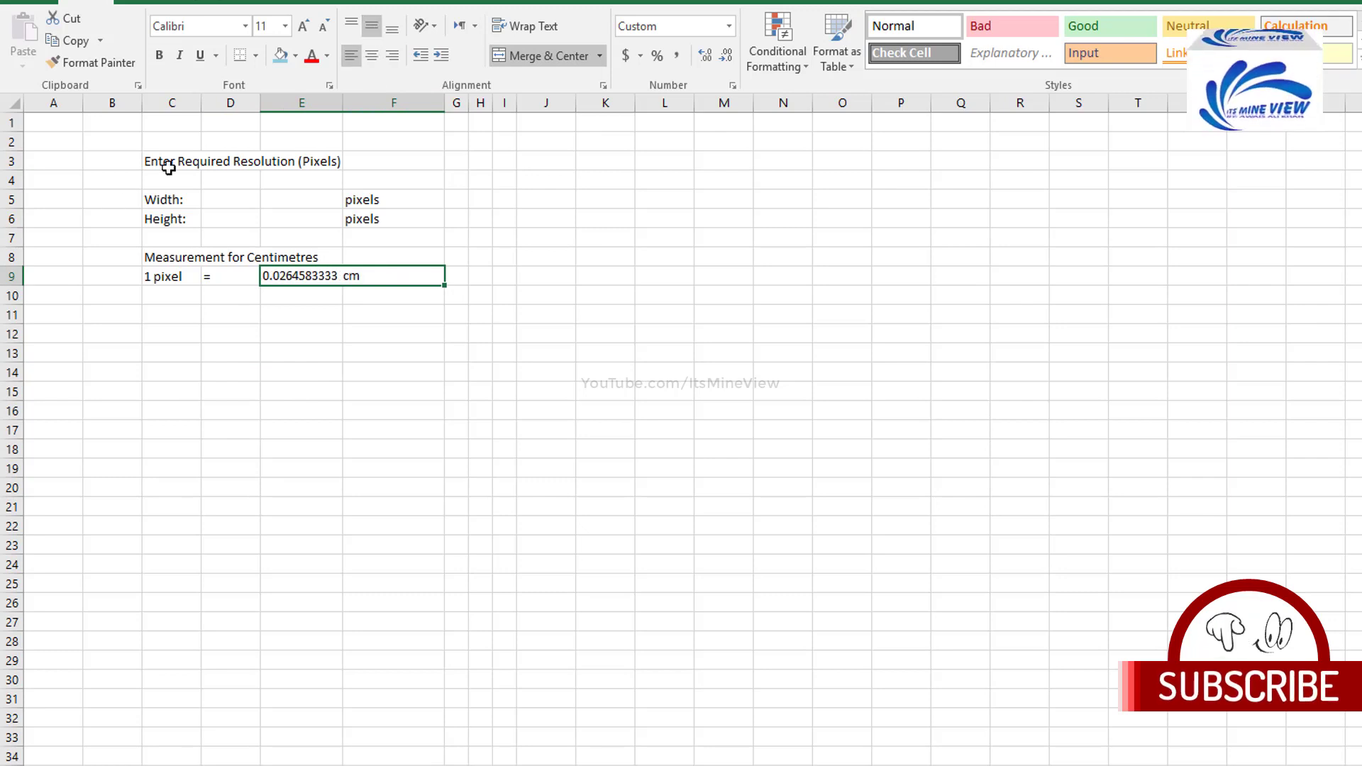
pyautogui.moveTo(168, 167); pyautogui.dragTo(267, 287)
pyautogui.click(185, 303)
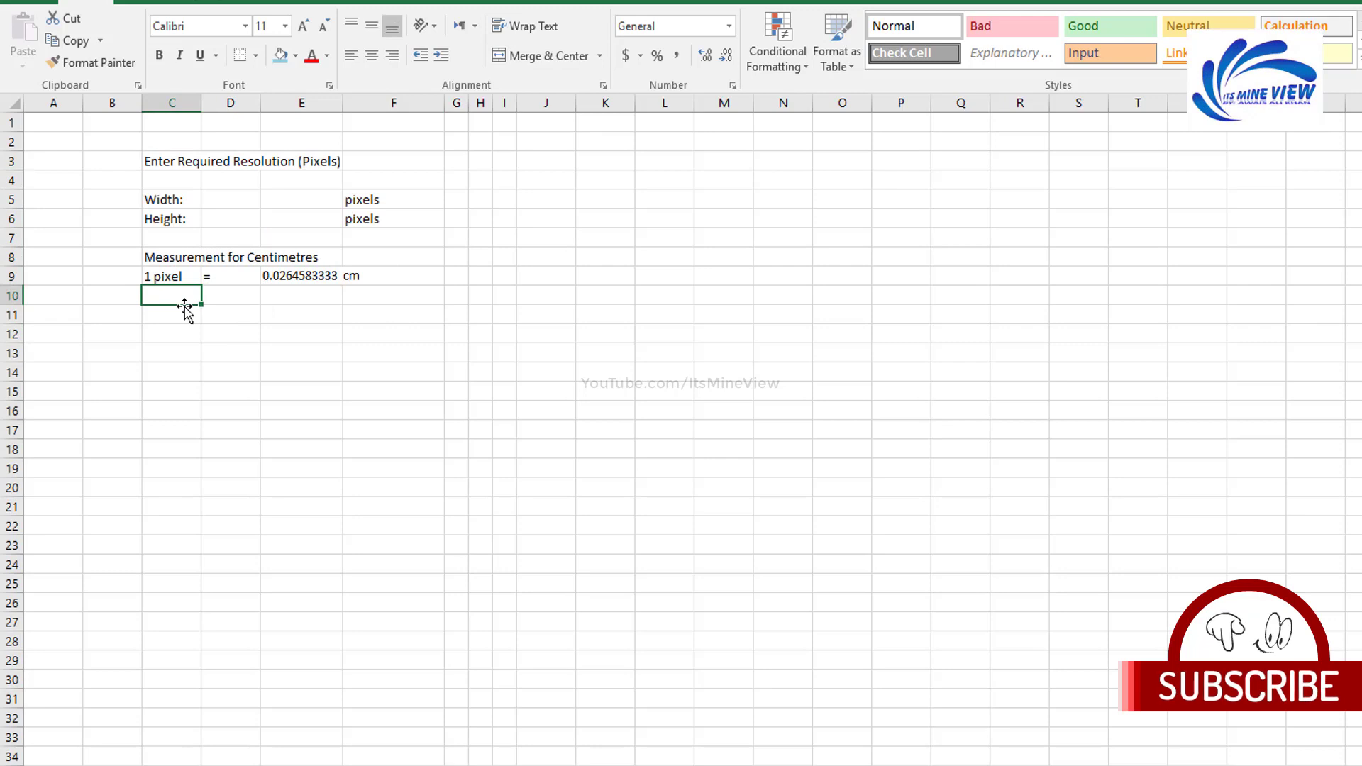
# Step: Copy the Width/Height labels with their 'pixels' units from C5:F6 into C11:F12
pyautogui.press('Up')
pyautogui.press('Up')
pyautogui.press('Up')
pyautogui.press('Up')
pyautogui.hotkey('shift', 'Up')
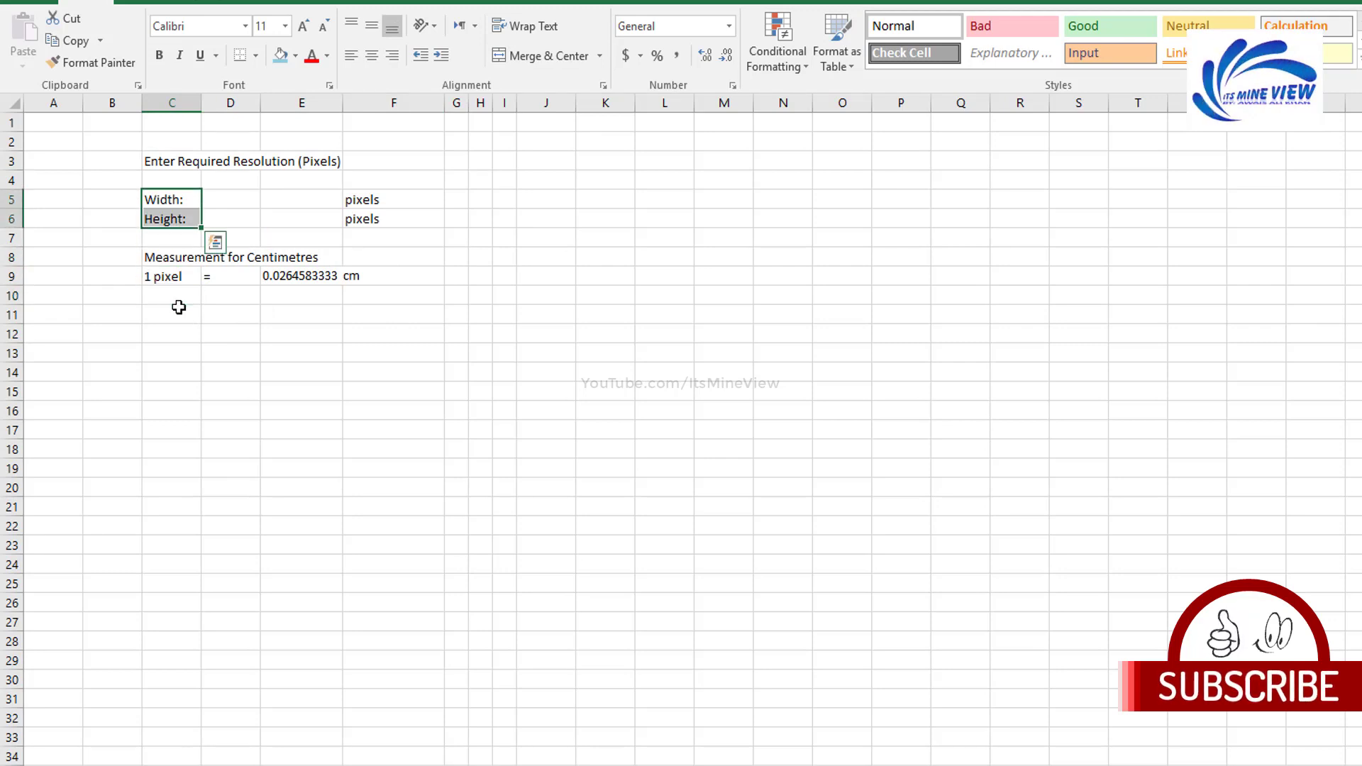
pyautogui.hotkey('shift', 'Right')
pyautogui.hotkey('shift', 'Right')
pyautogui.hotkey('shift', 'Right')
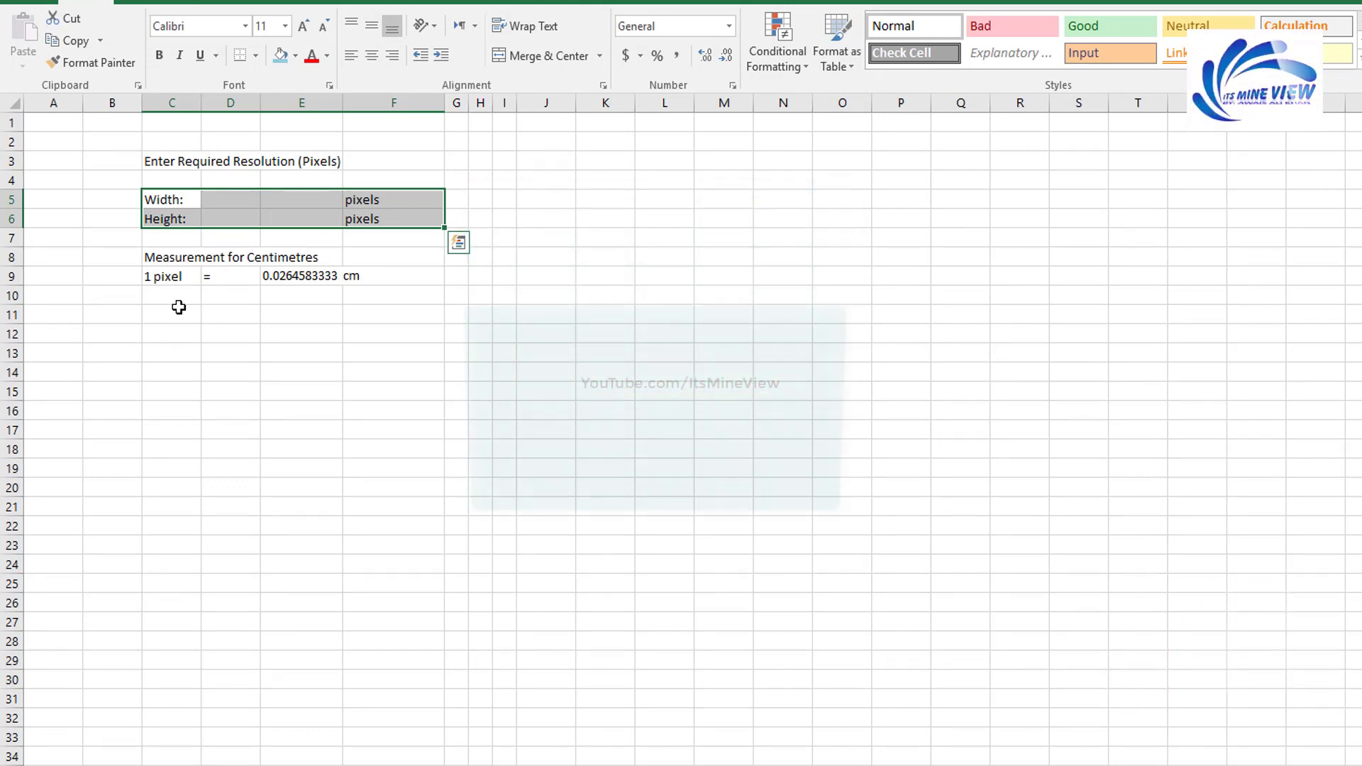
pyautogui.press('Down')
pyautogui.press('Down')
pyautogui.press('Down')
pyautogui.press('Down')
pyautogui.press('Down')
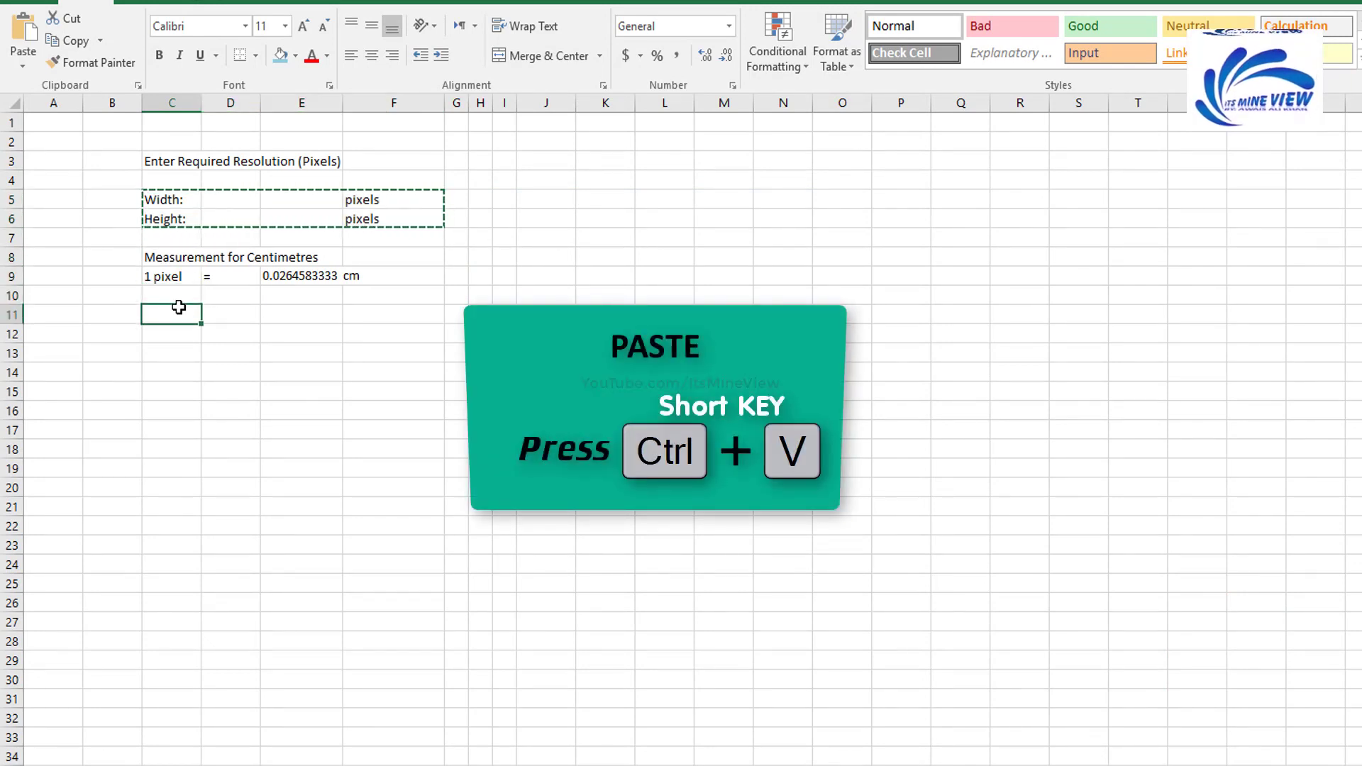
pyautogui.hotkey('ctrl', 'v')
pyautogui.click(179, 307)
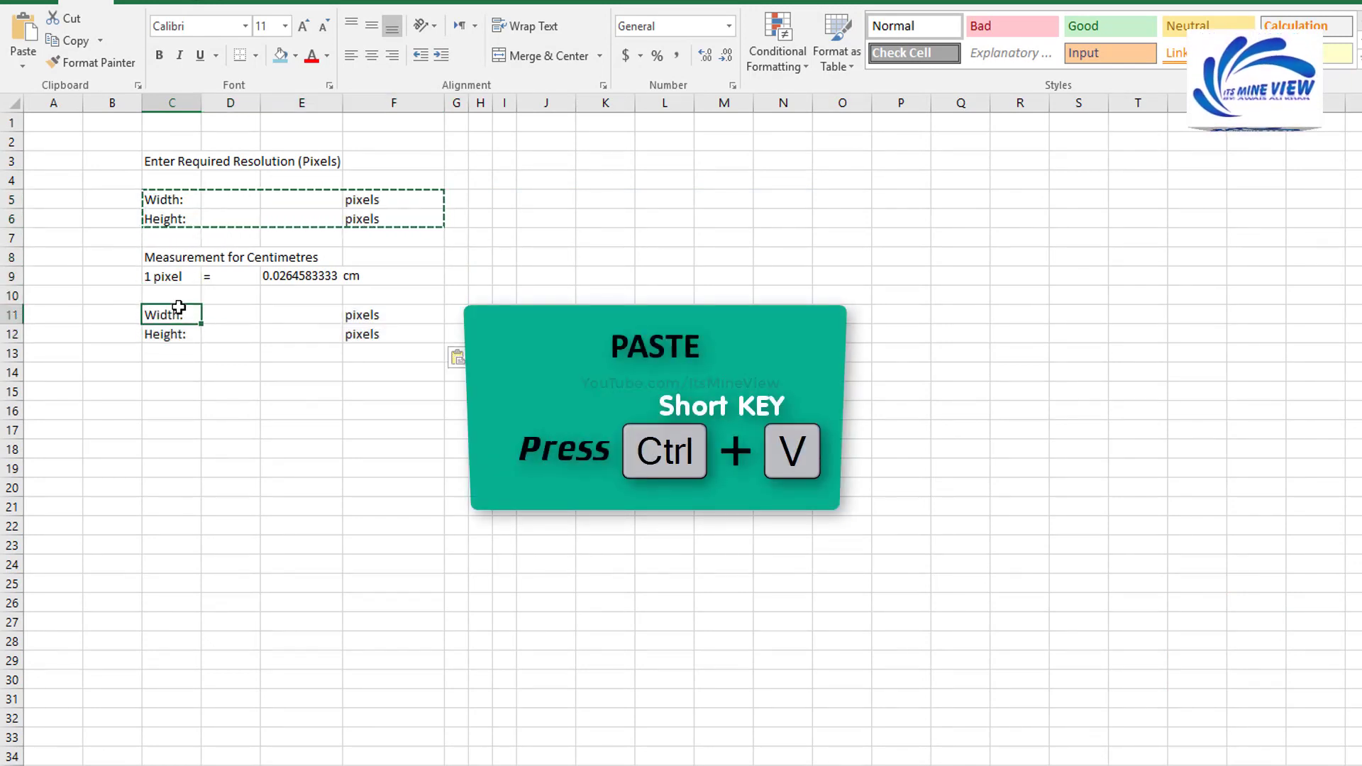
pyautogui.press('Right')
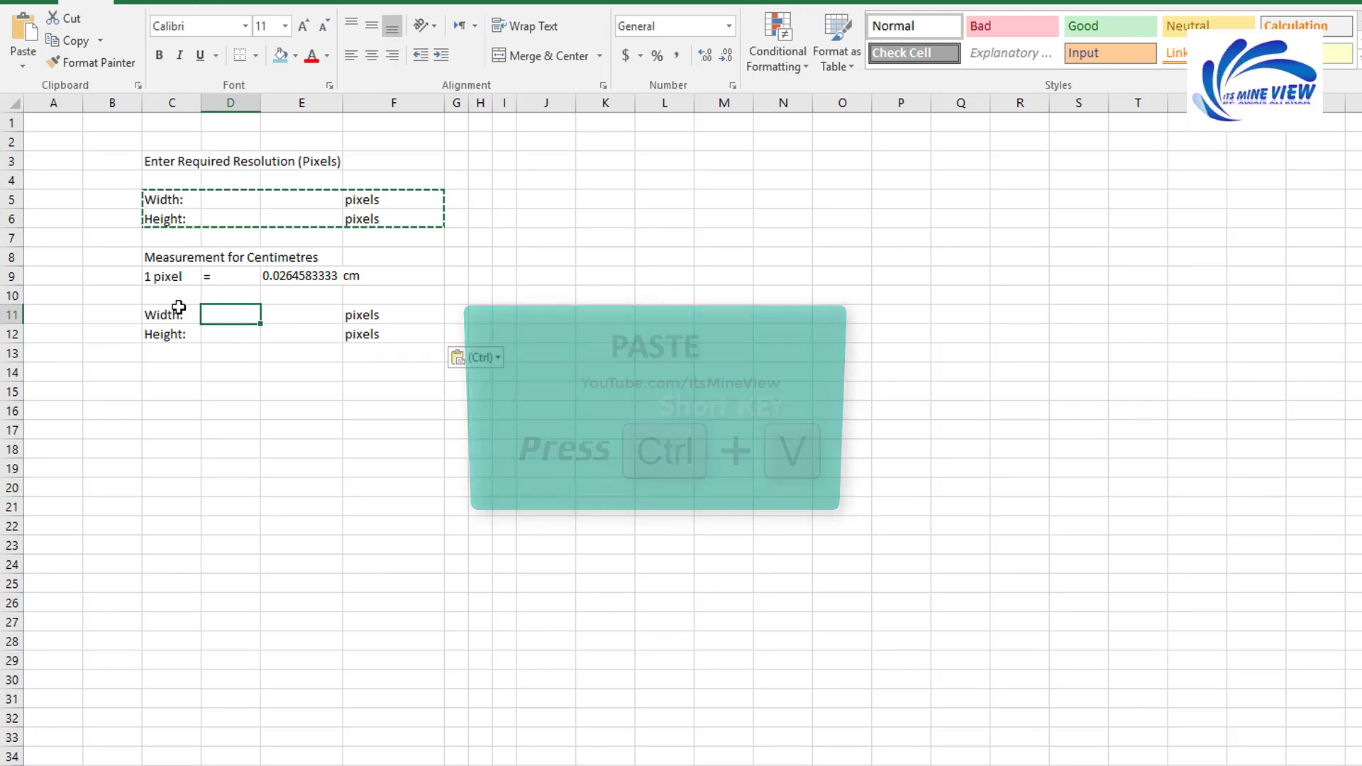
pyautogui.press('Escape')
pyautogui.press('Right')
pyautogui.press('Right')
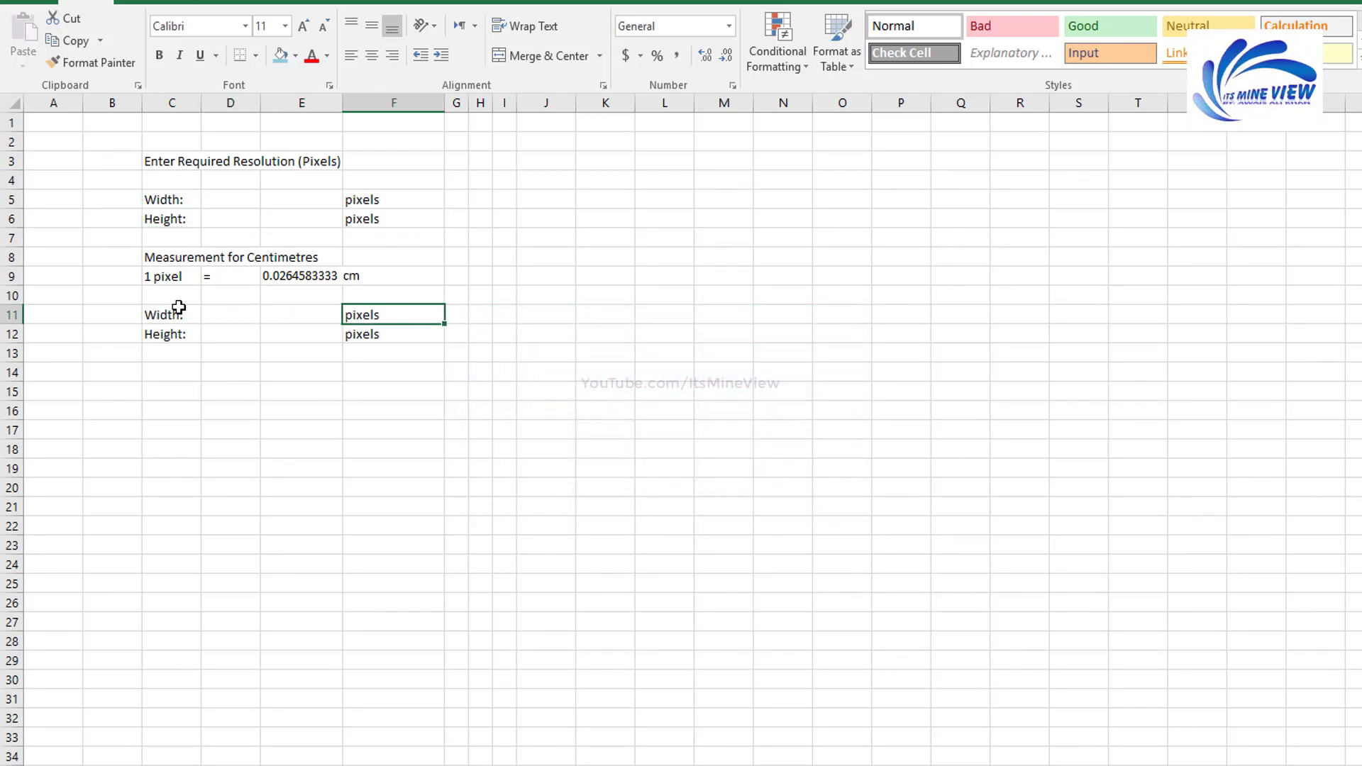
# Step: Label the centimetre Width and Height results with 'cm' in F11 and F12
pyautogui.write('cm')
pyautogui.press('Return')
pyautogui.write('cm')
pyautogui.press('Left')
pyautogui.press('Left')
pyautogui.press('Left')
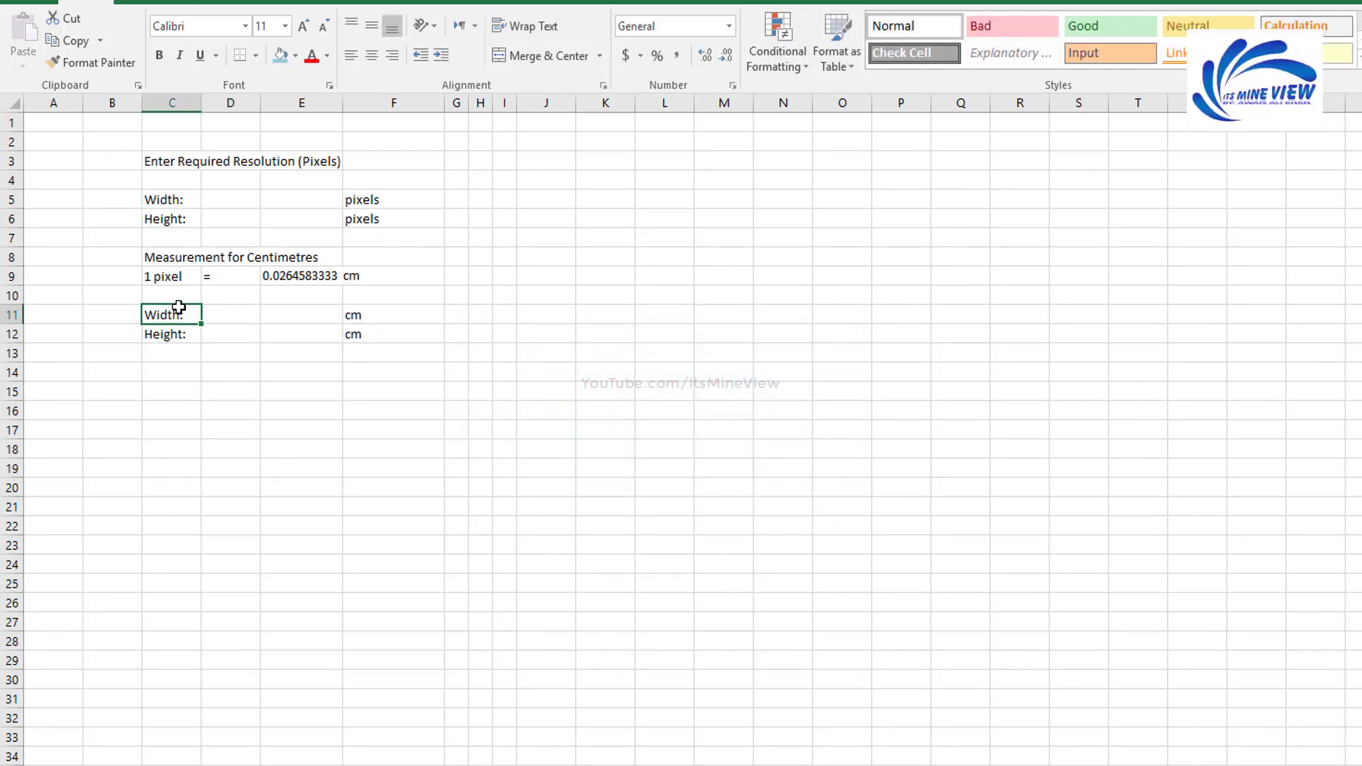
# Step: Copy the Measurement for Centimetres block and paste it starting at C14
pyautogui.press('Up')
pyautogui.press('Up')
pyautogui.press('Up')
pyautogui.hotkey('shift', 'Down')
pyautogui.hotkey('shift', 'Down')
pyautogui.hotkey('shift', 'Down')
pyautogui.hotkey('shift', 'Down')
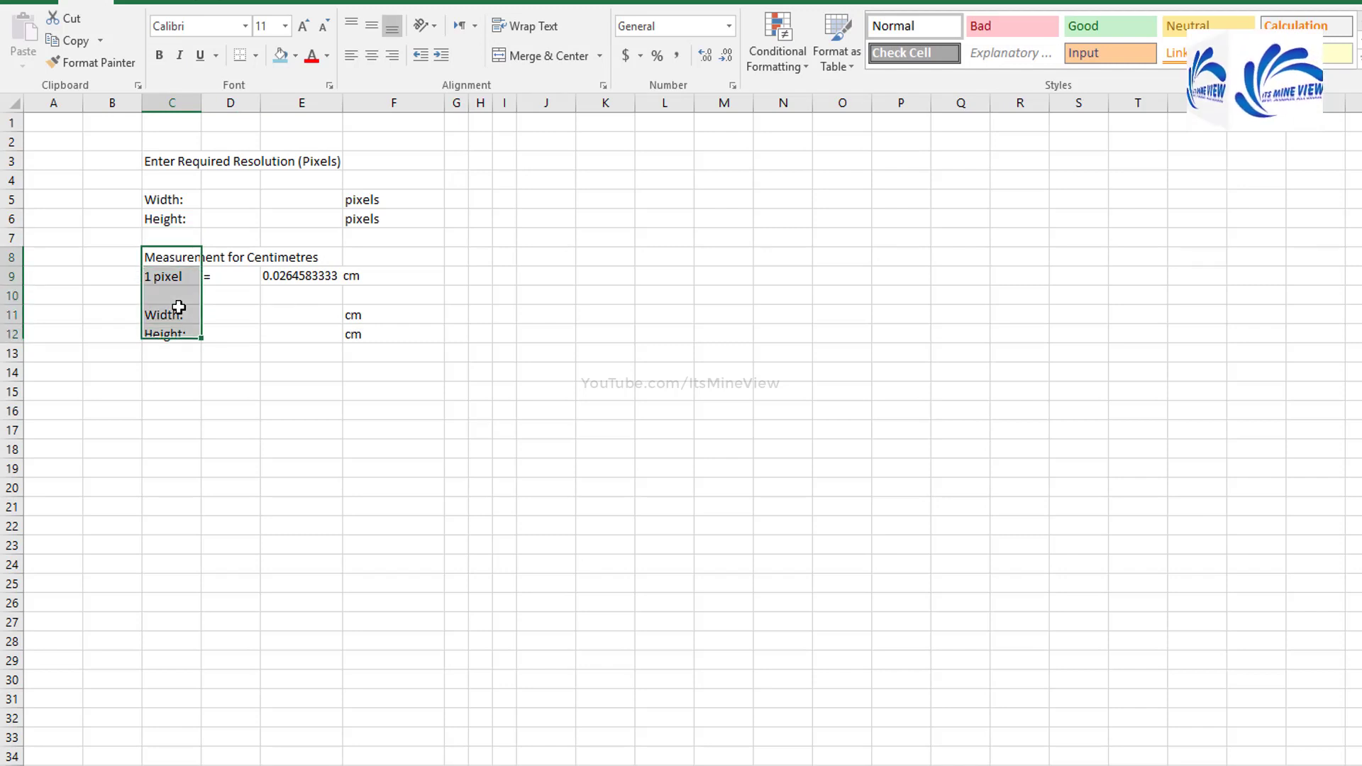
pyautogui.moveTo(178, 306); pyautogui.dragTo(179, 307)
pyautogui.hotkey('ctrl', 'c')
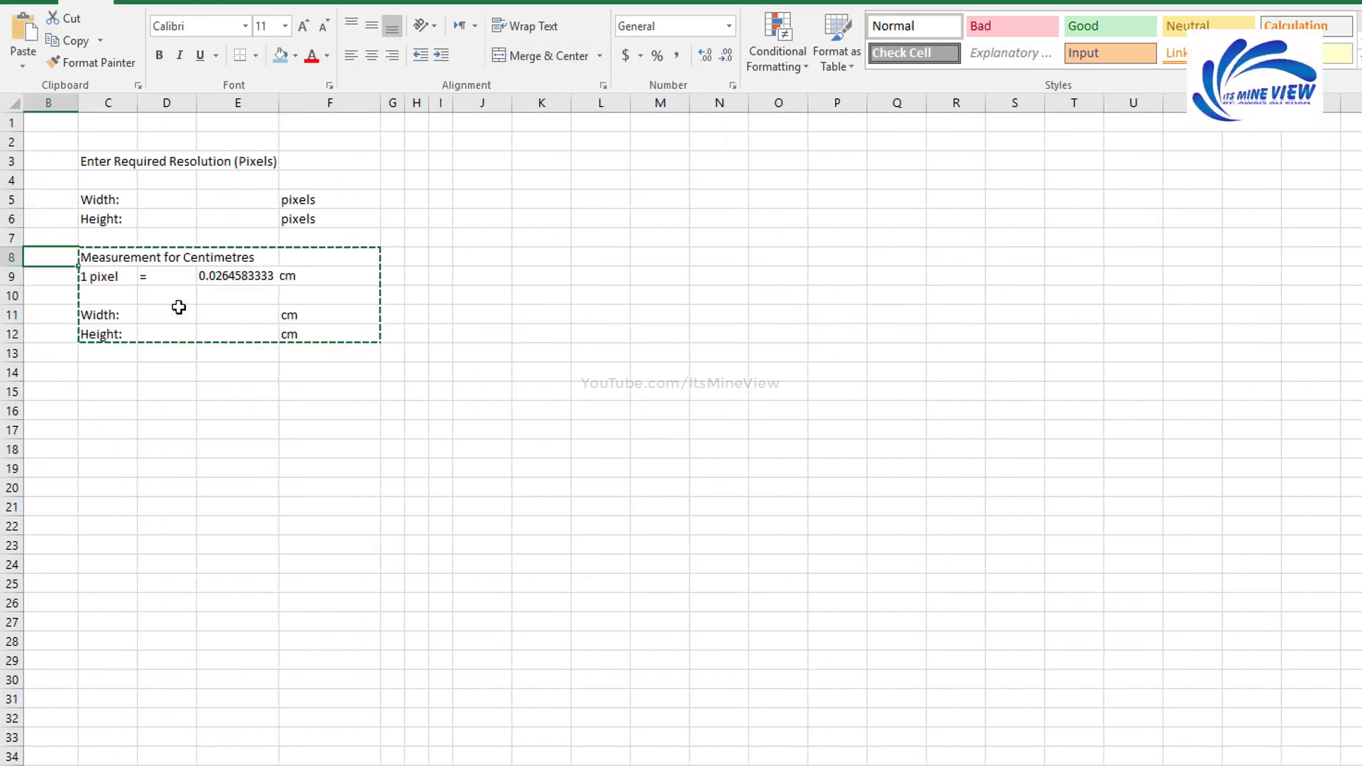
pyautogui.press('Down')
pyautogui.press('Down')
pyautogui.press('Down')
pyautogui.press('Down')
pyautogui.press('Down')
pyautogui.press('Down')
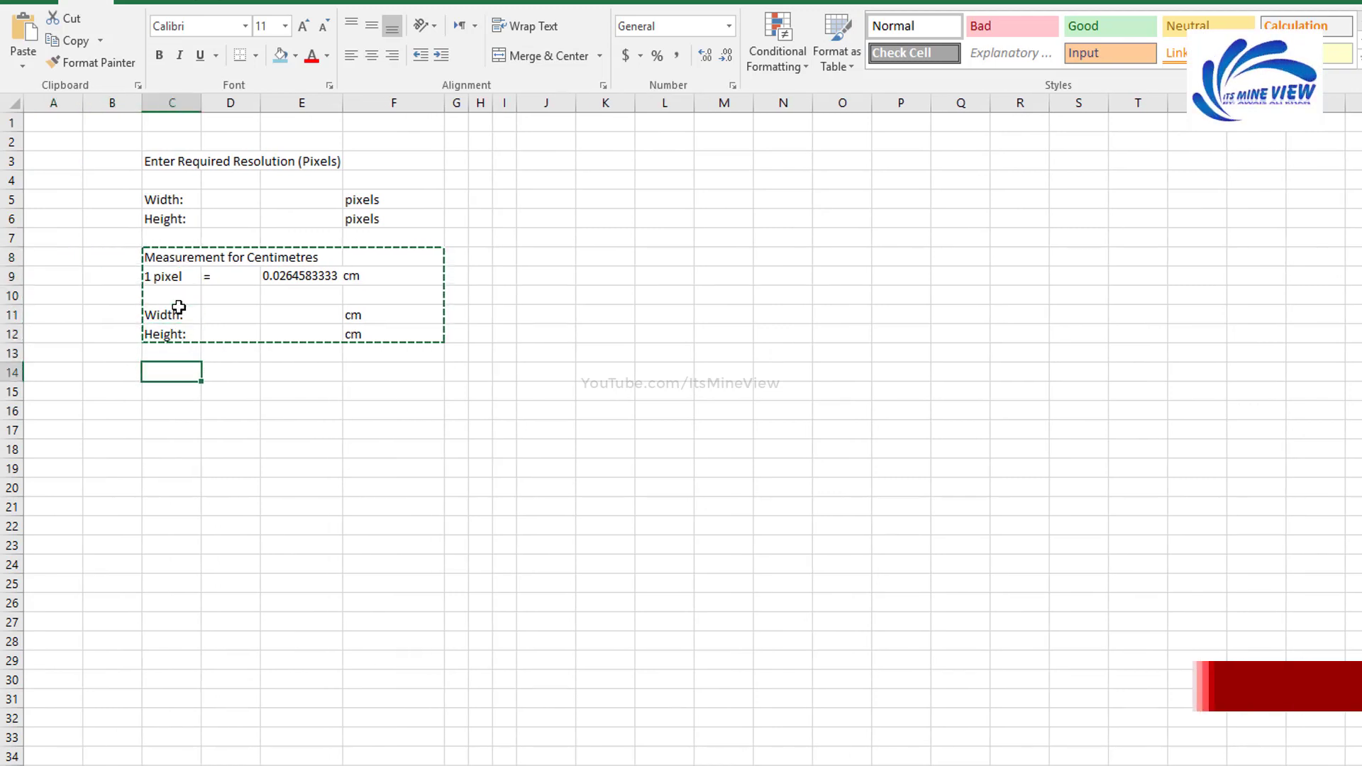
pyautogui.hotkey('ctrl', 'v')
pyautogui.press('Escape')
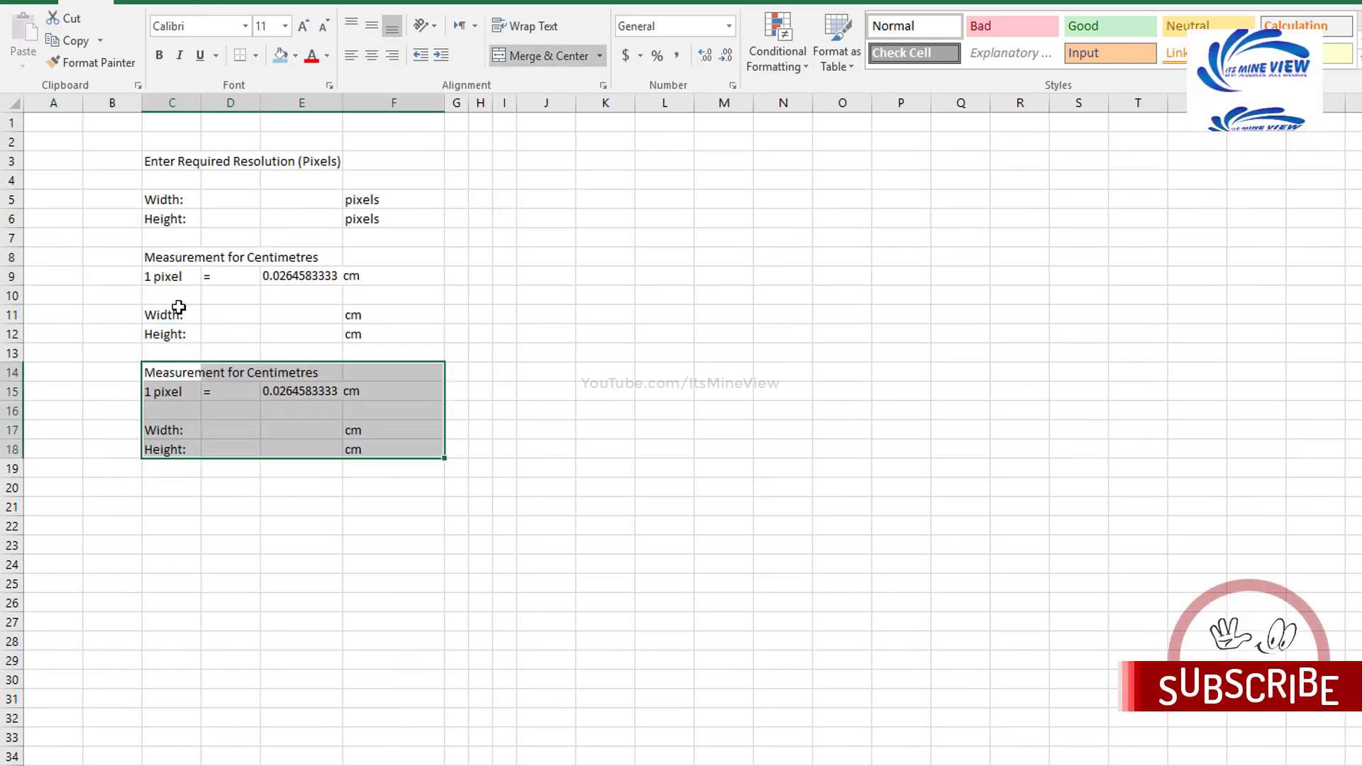
# Step: Retitle the copy 'Measurement for Inches' and set its per-pixel value in E15 to 0.0104166667
pyautogui.press('F2')
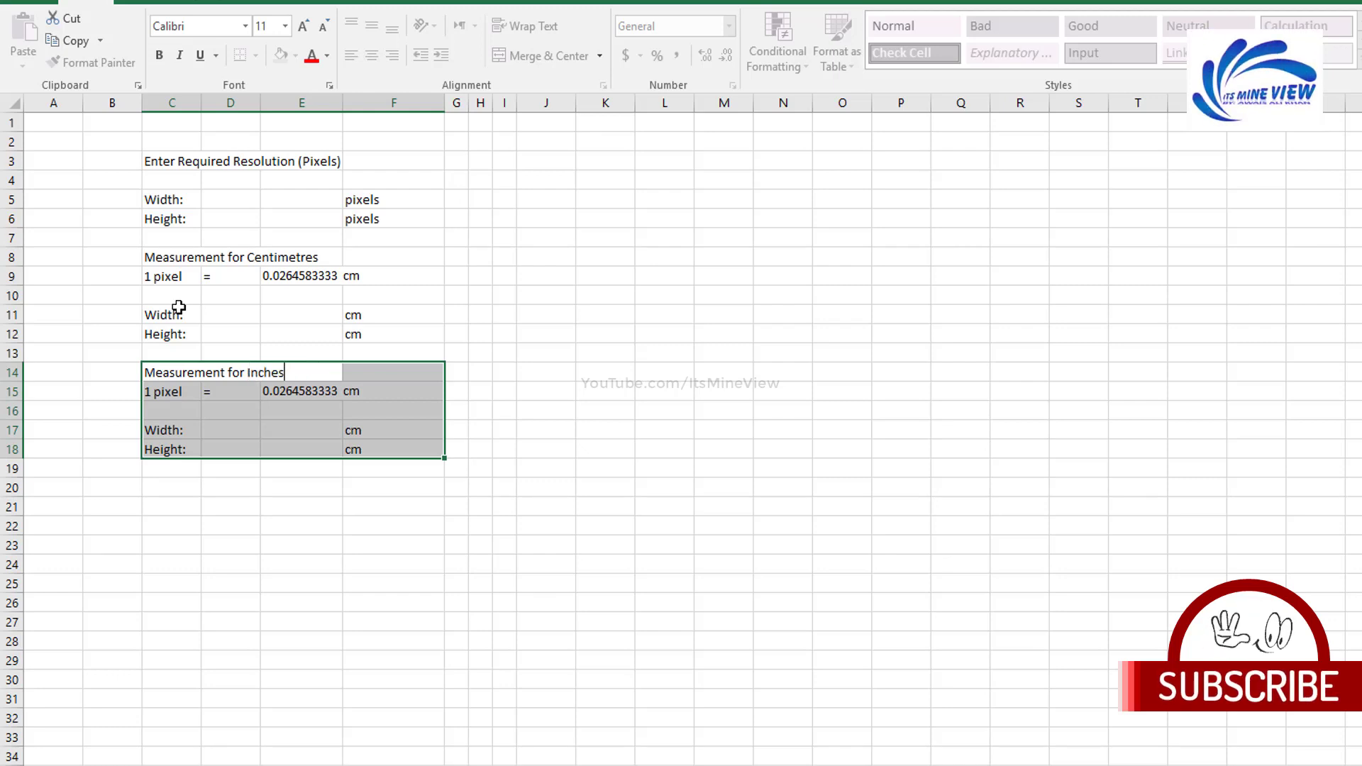
pyautogui.press('Return')
pyautogui.press('Right')
pyautogui.press('Right')
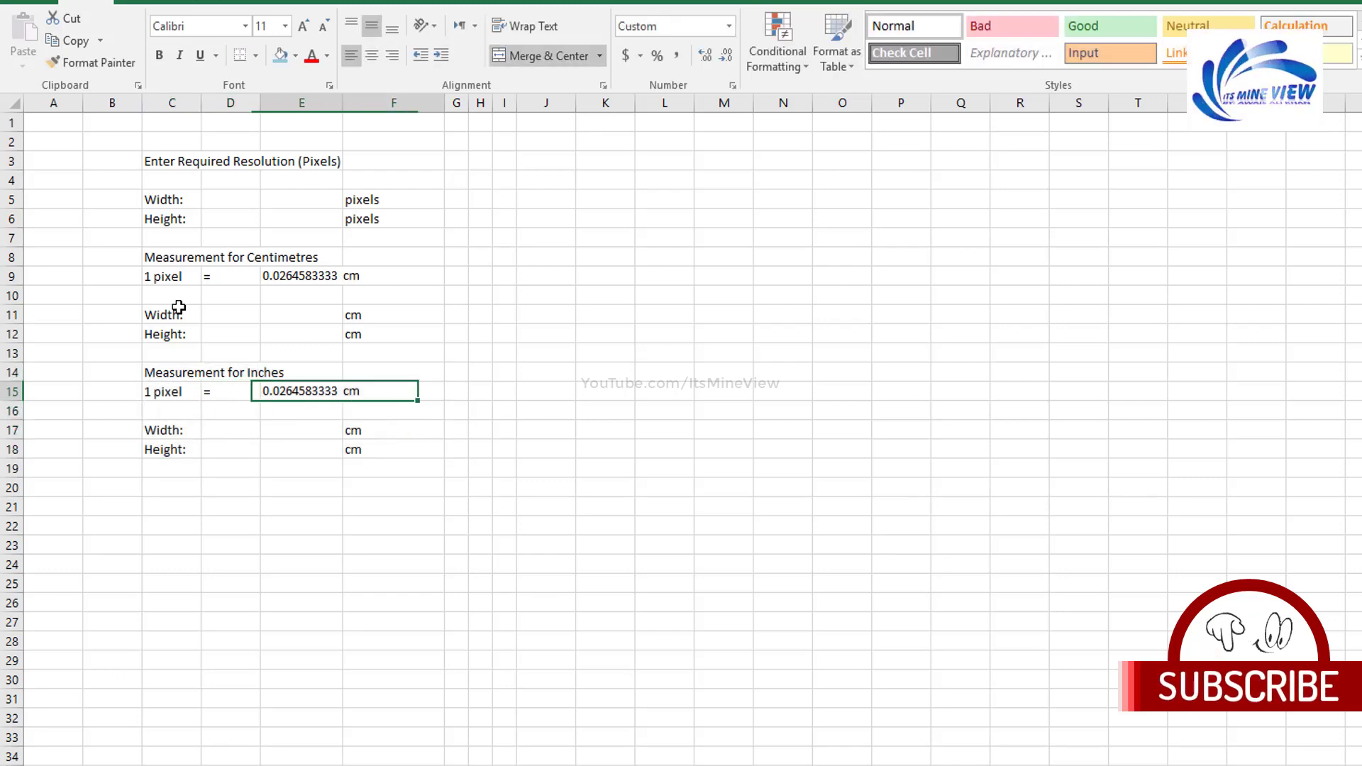
pyautogui.press('F2')
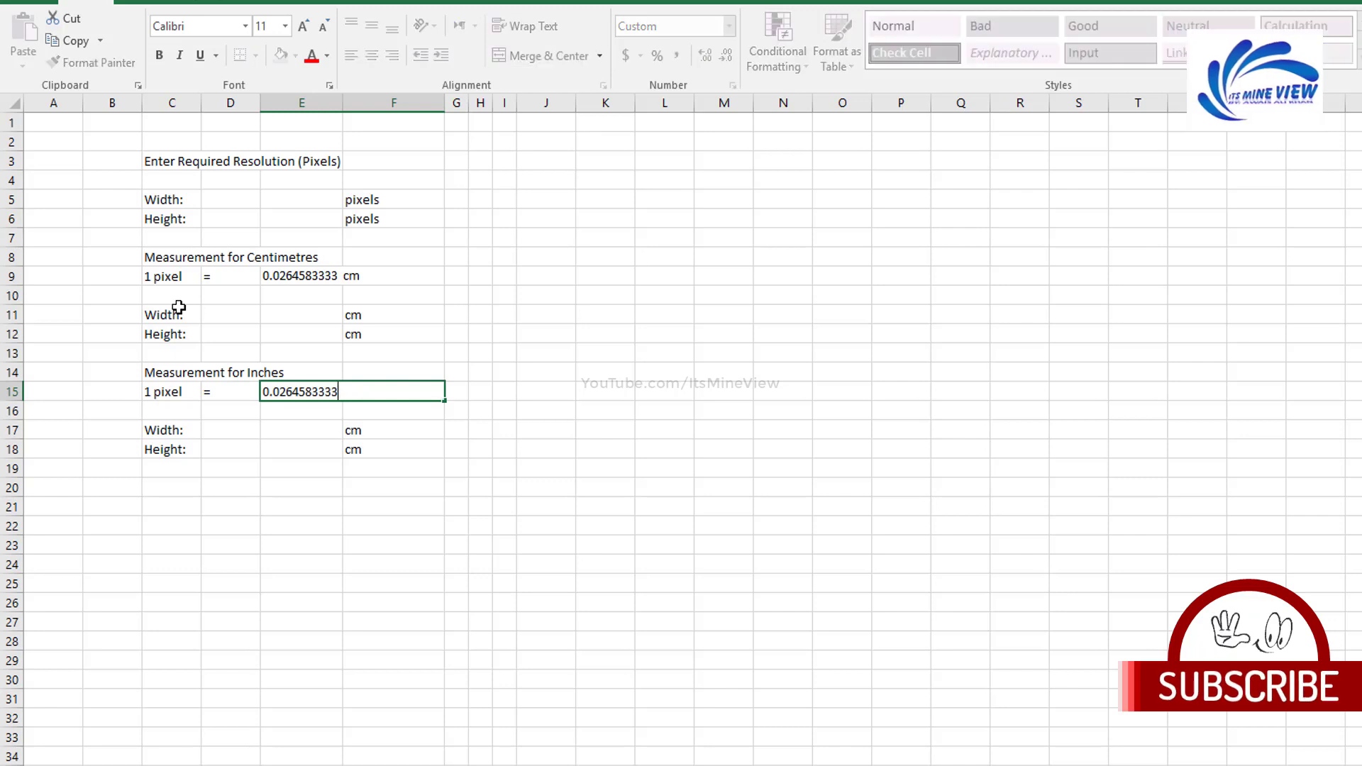
pyautogui.hotkey('shift', 'Home')
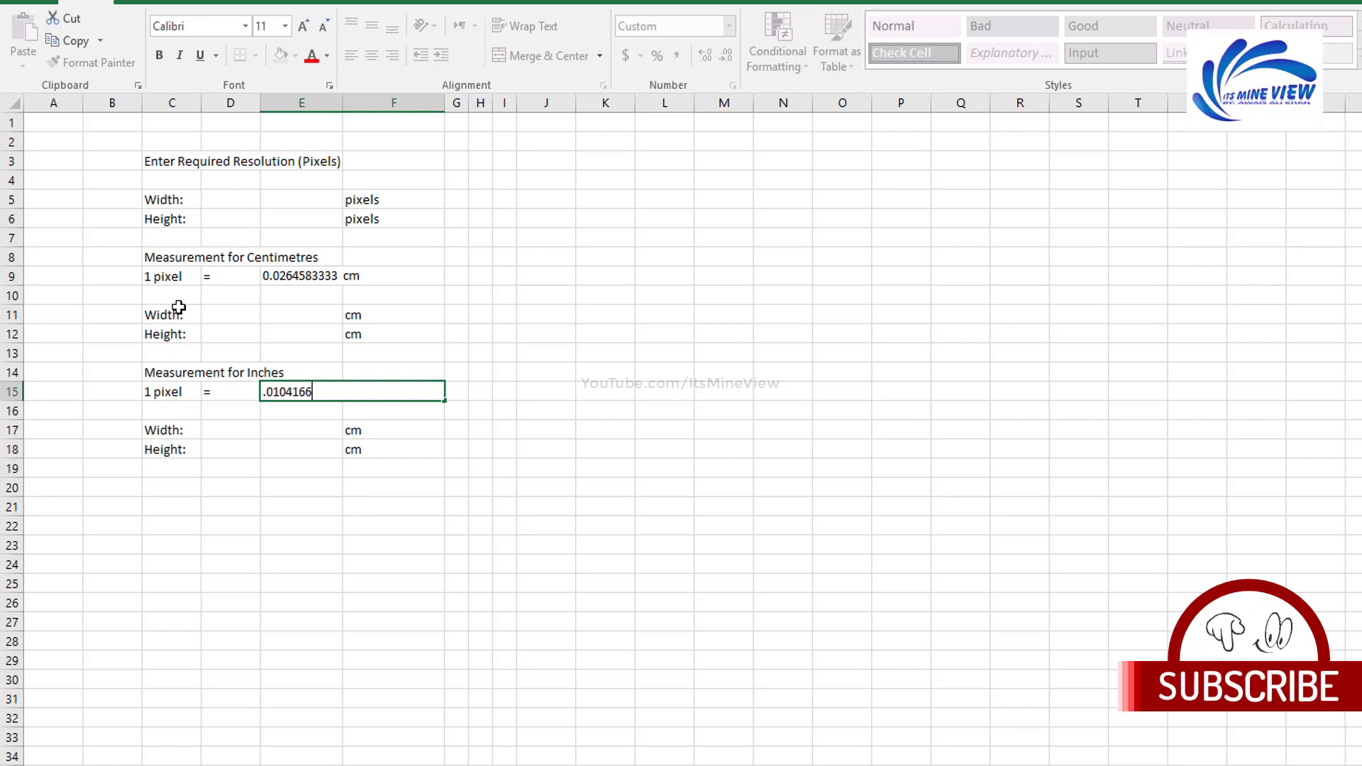
pyautogui.press('Return')
# Step: Label the inch Width and Height results with 'in' in F17 and F18
pyautogui.press('Down')
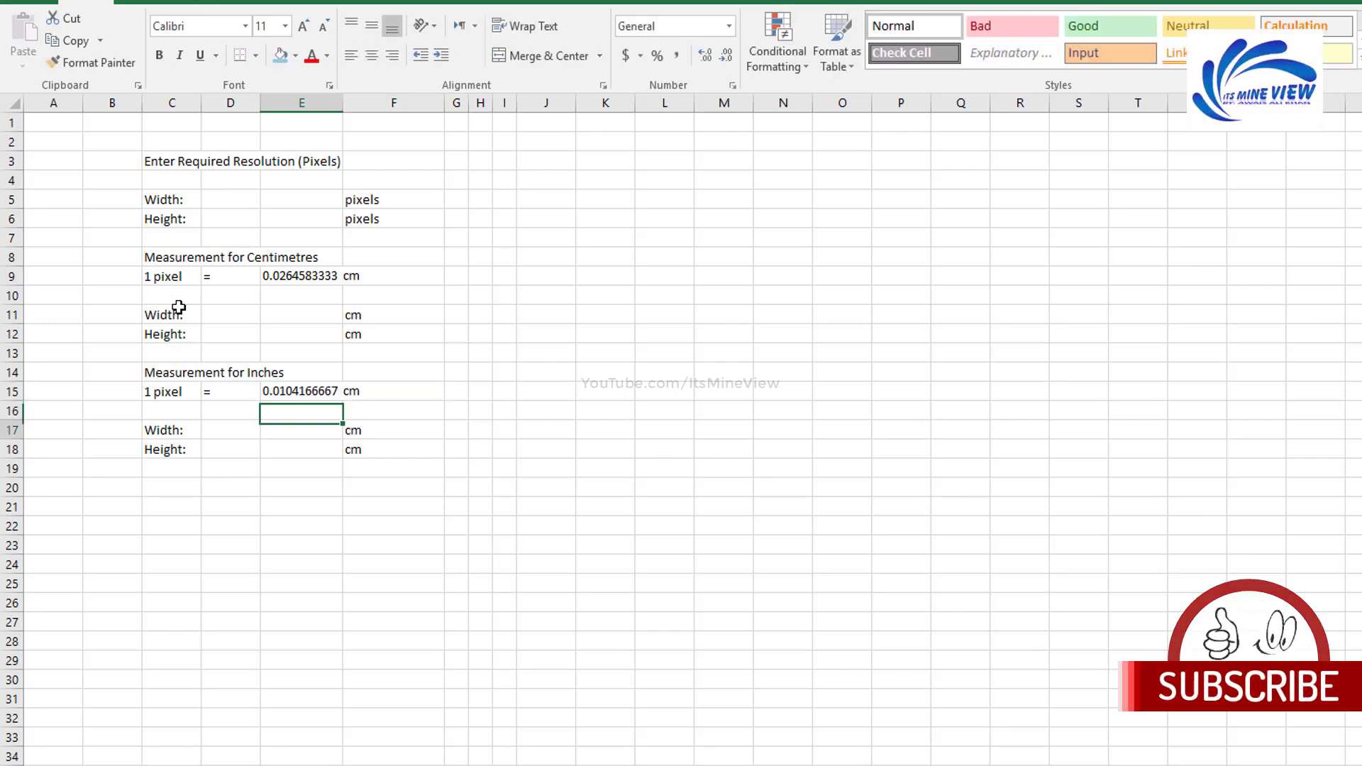
pyautogui.press('Right')
pyautogui.write('in')
pyautogui.press('Return')
pyautogui.write('in')
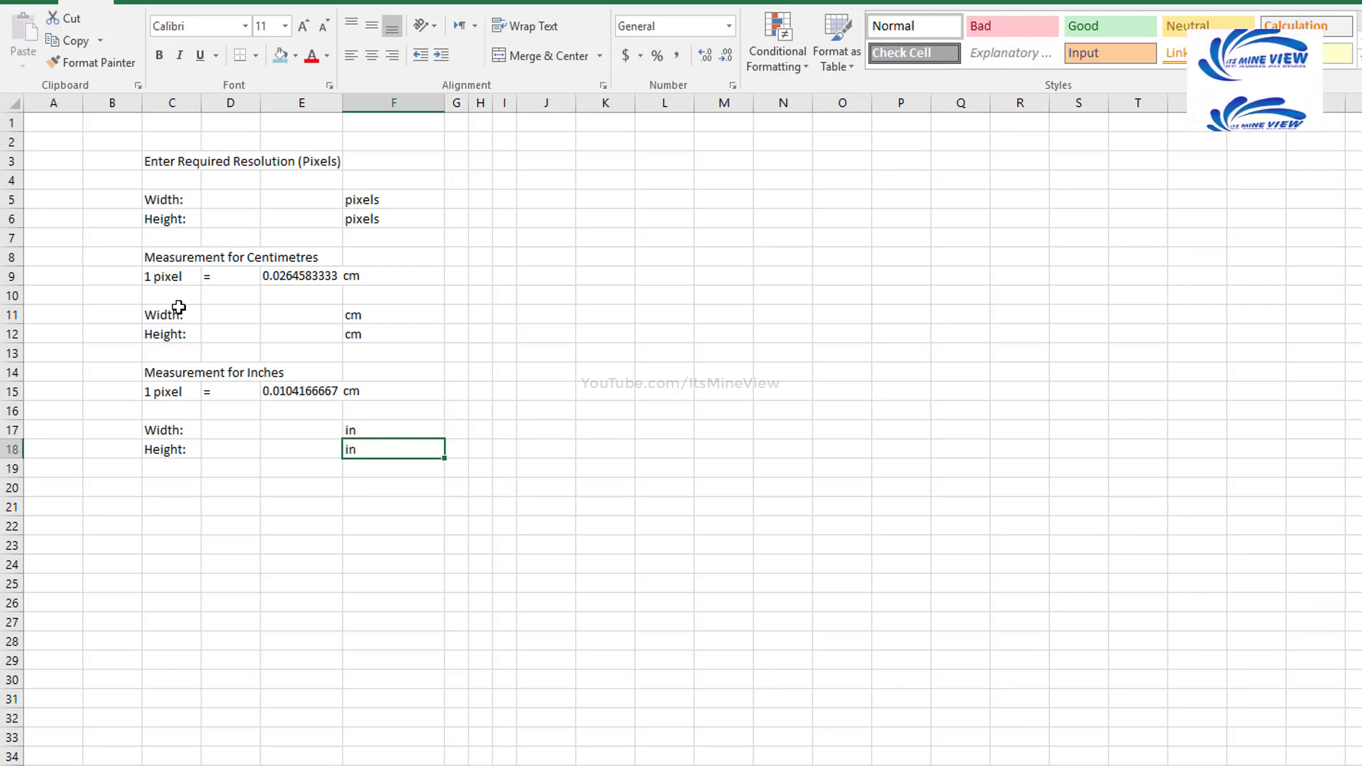
pyautogui.press('Up')
pyautogui.press('Up')
pyautogui.press('Up')
pyautogui.press('Up')
pyautogui.hotkey('ctrl', 'Home')
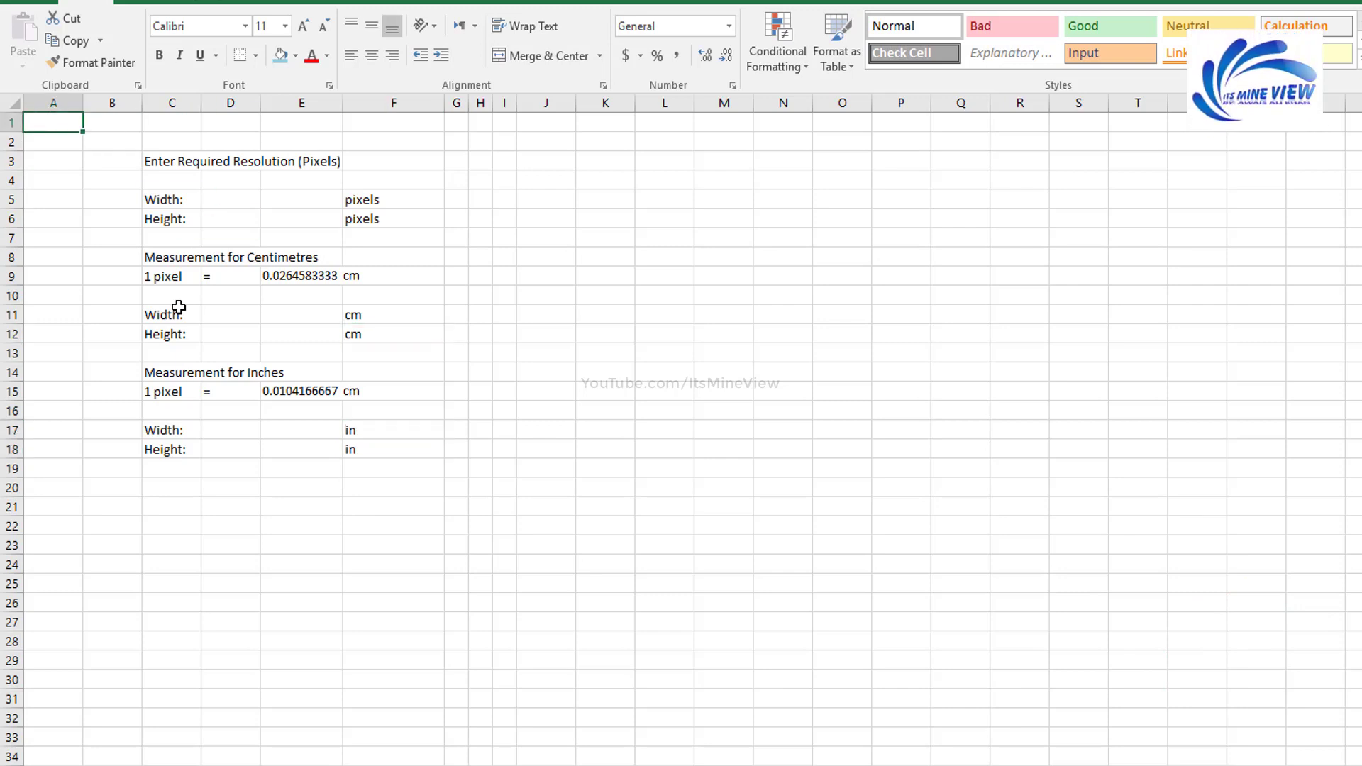
# Step: Set the column width of columns A and B to 3
pyautogui.hotkey('ctrl', 'space')
pyautogui.hotkey('shift', 'Right')
pyautogui.hotkey('shift', 'F10')
pyautogui.press('Up')
pyautogui.press('Up')
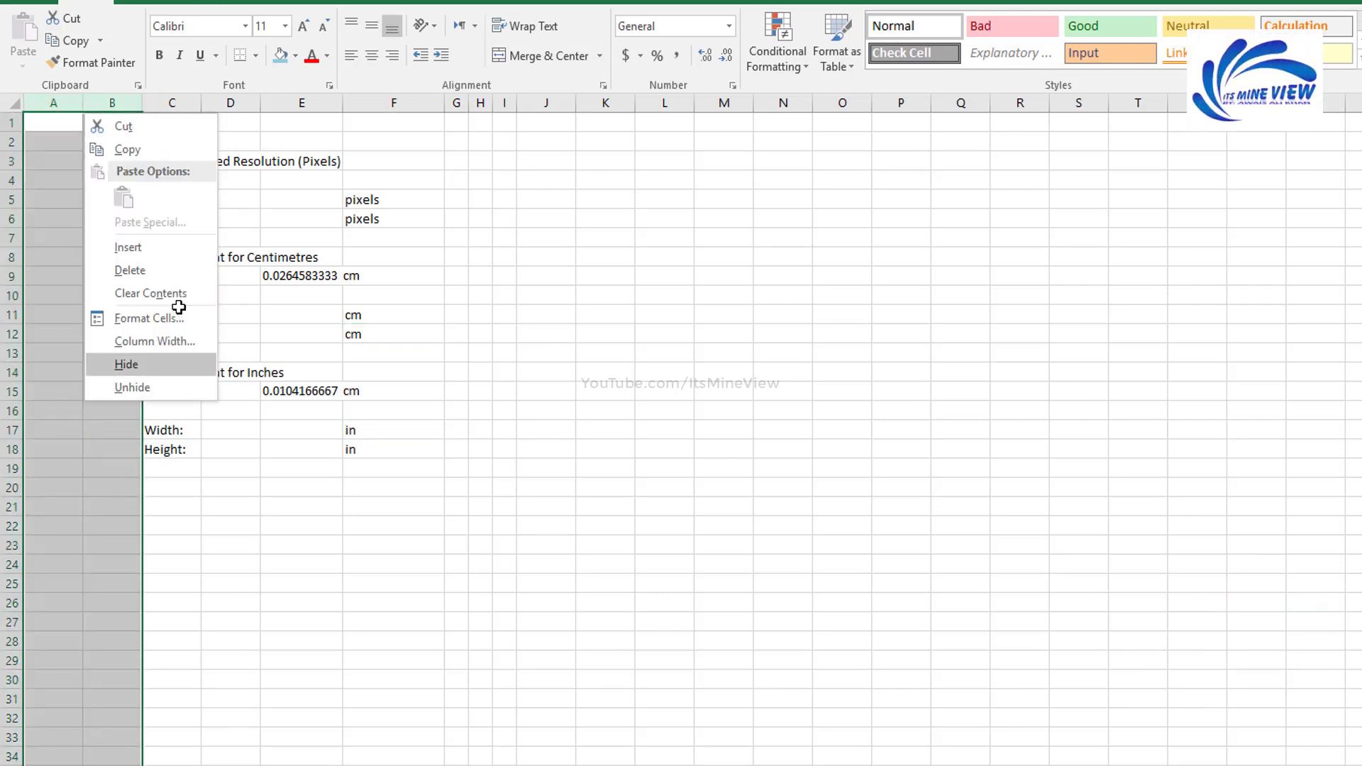
pyautogui.press('Return')
pyautogui.hotkey('ctrl', 'shift', '0')
pyautogui.hotkey('shift', 'F10')
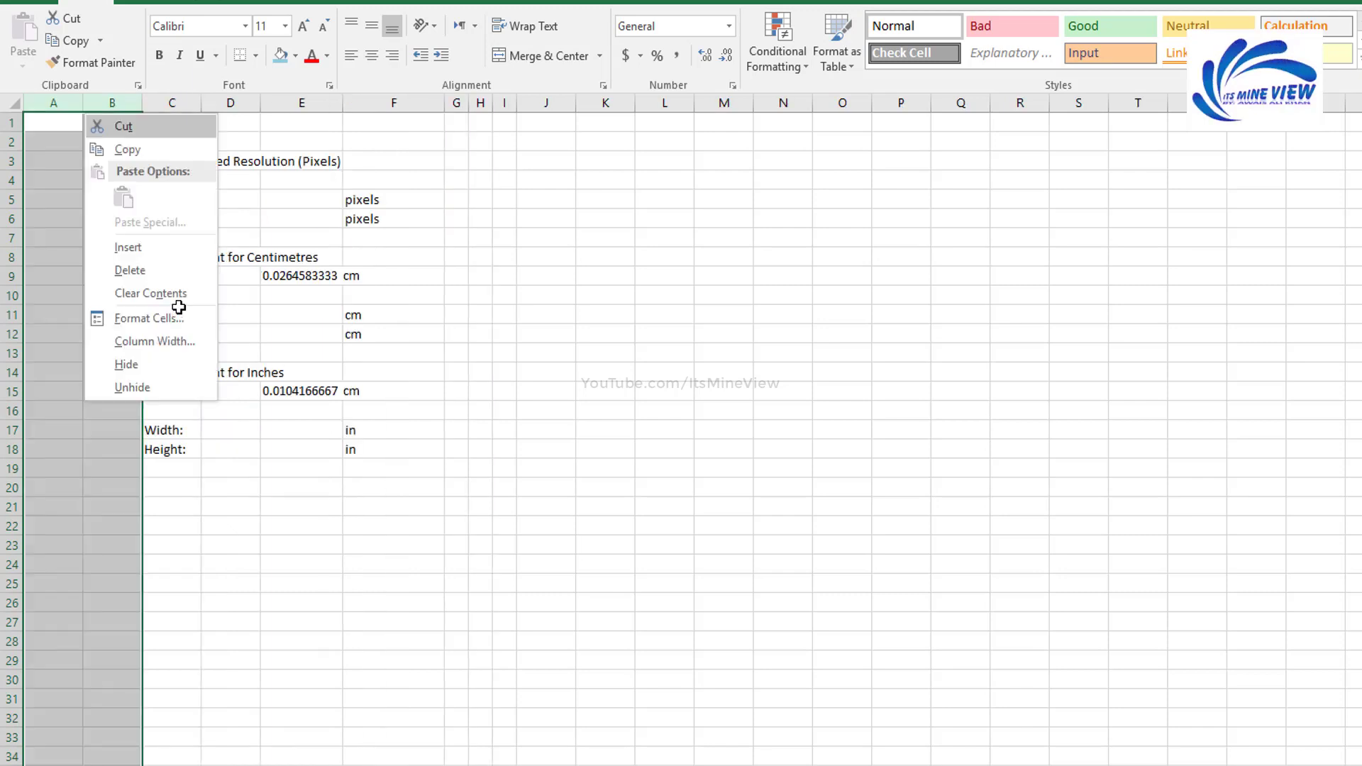
pyautogui.press('Up')
pyautogui.press('Up')
pyautogui.press('Up')
pyautogui.press('Return')
pyautogui.write('3')
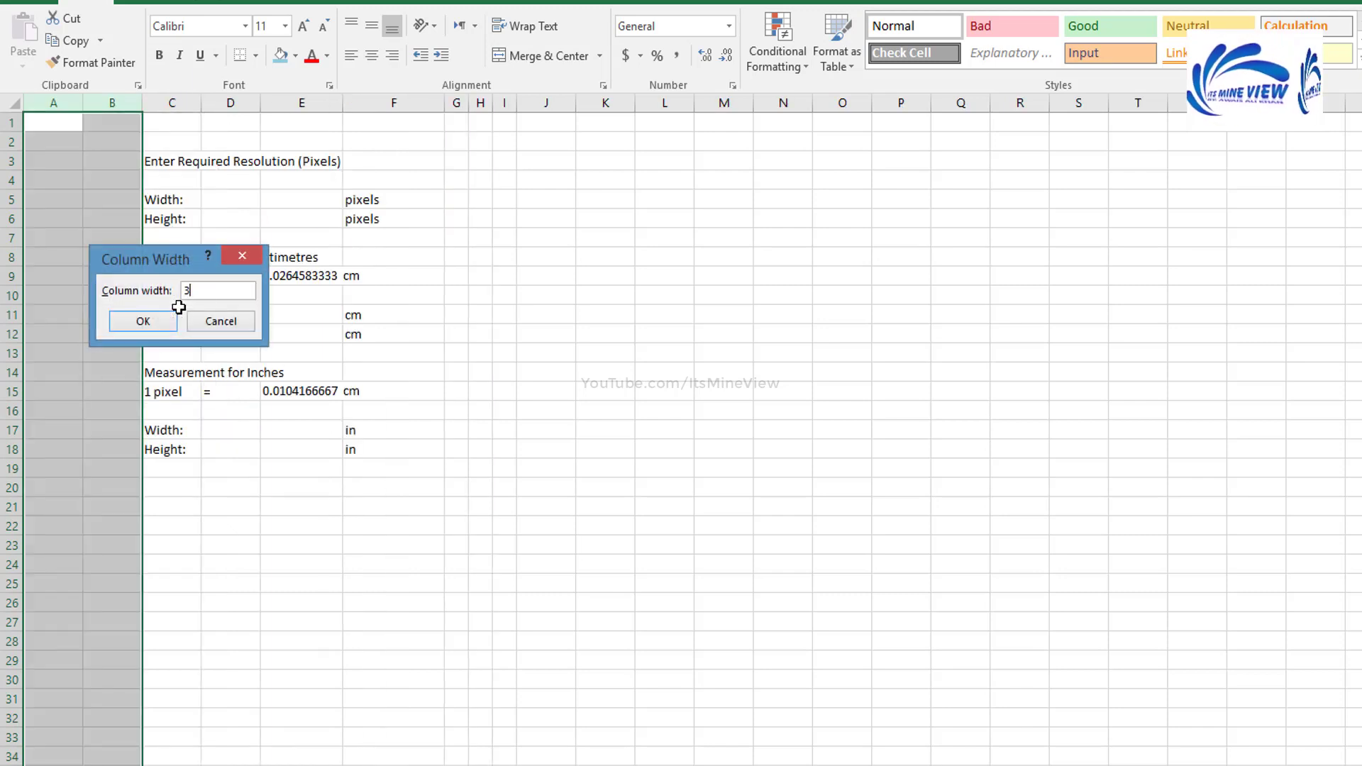
pyautogui.press('Return')
# Step: Check the row height of rows 1 and 2, leaving it at 15
pyautogui.hotkey('ctrl', 'Home')
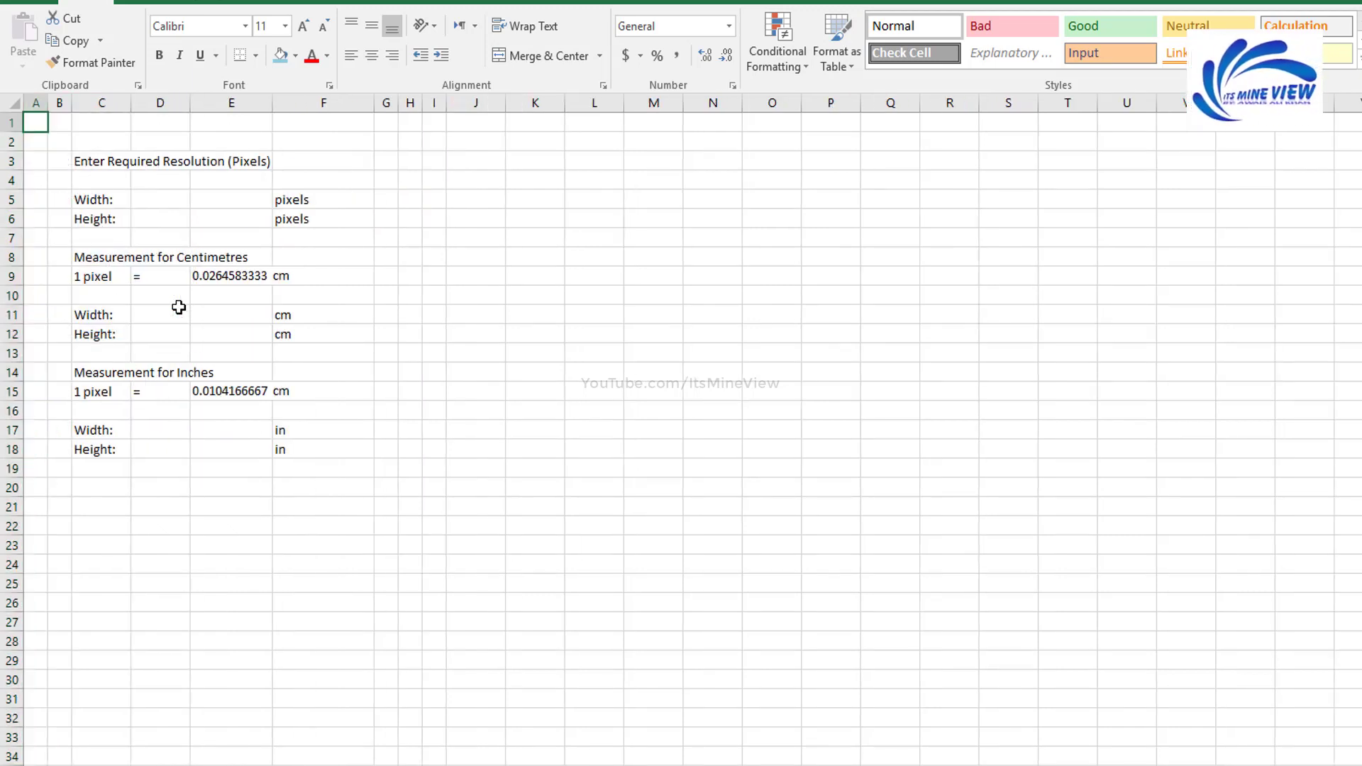
pyautogui.hotkey('shift', 'space')
pyautogui.hotkey('shift', 'Down')
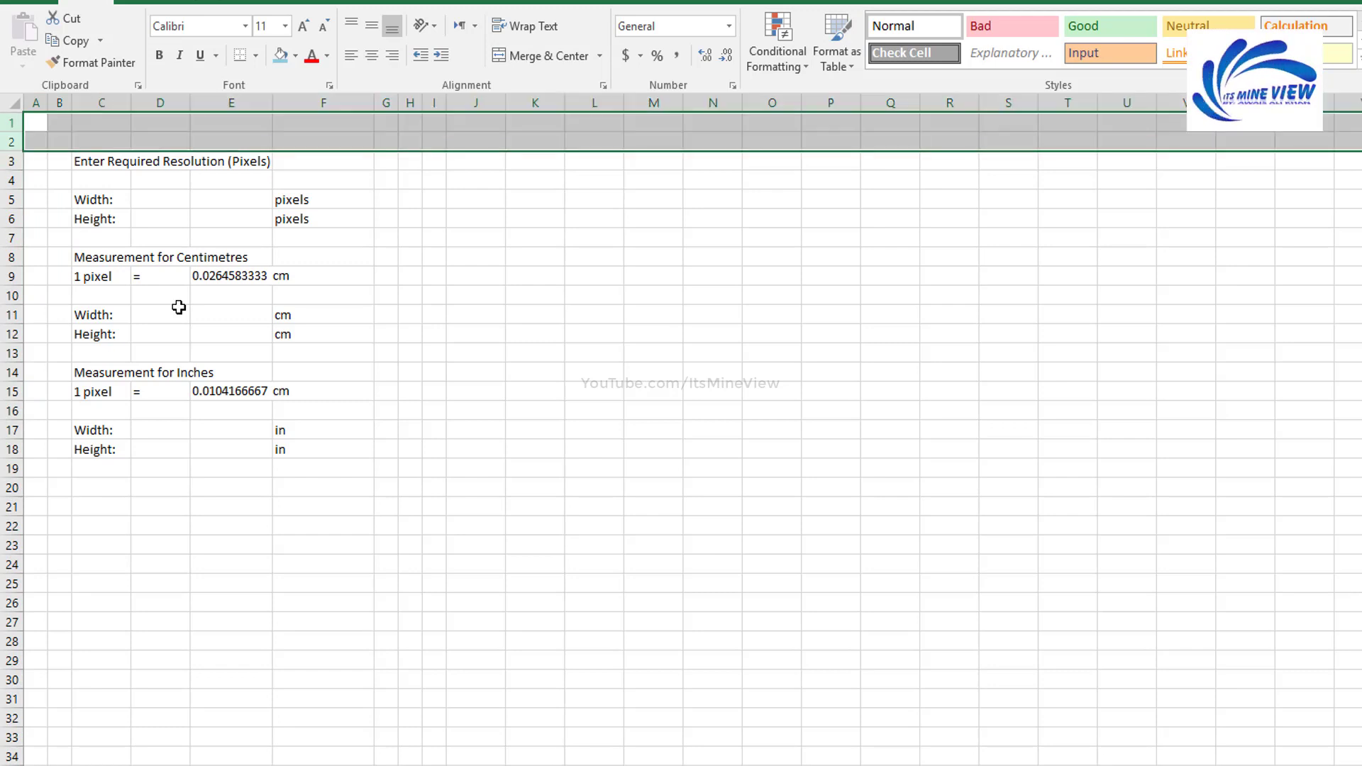
pyautogui.hotkey('shift', 'F10')
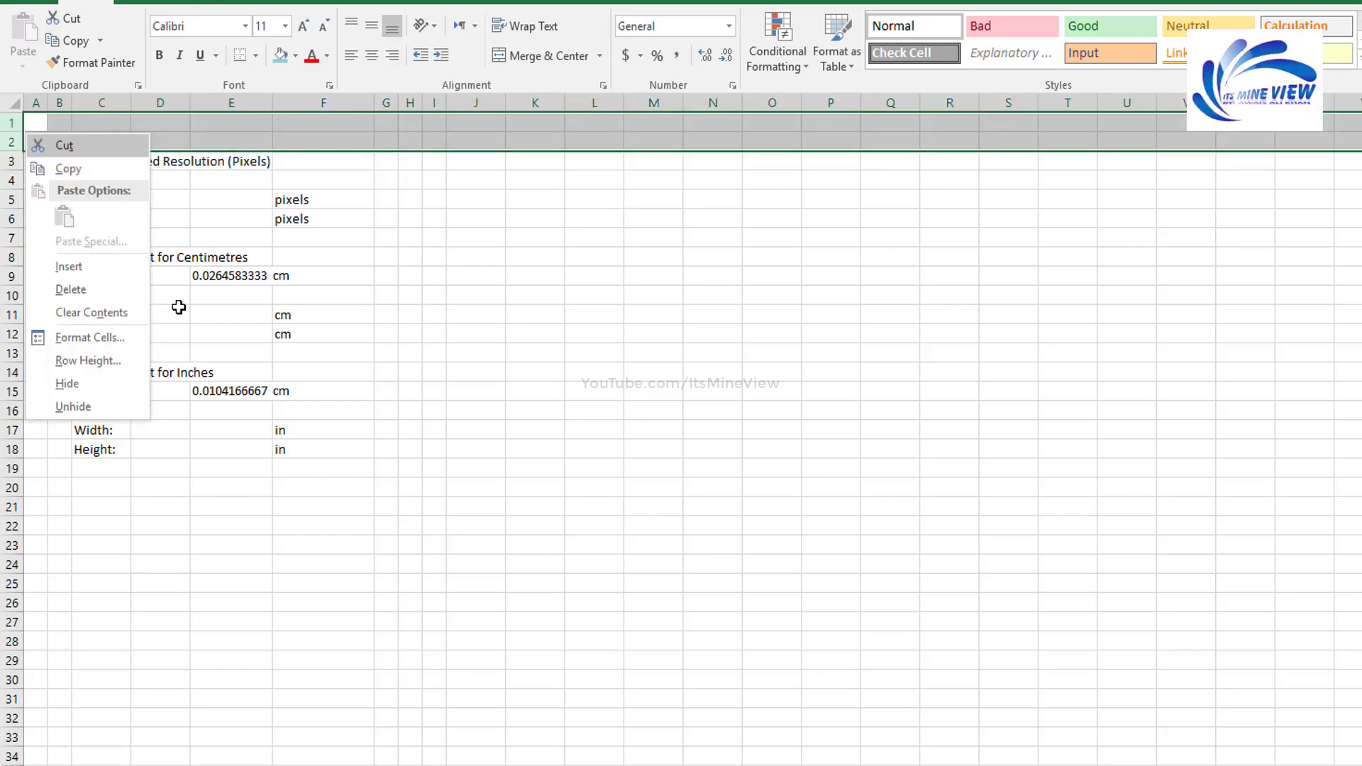
pyautogui.press('r')
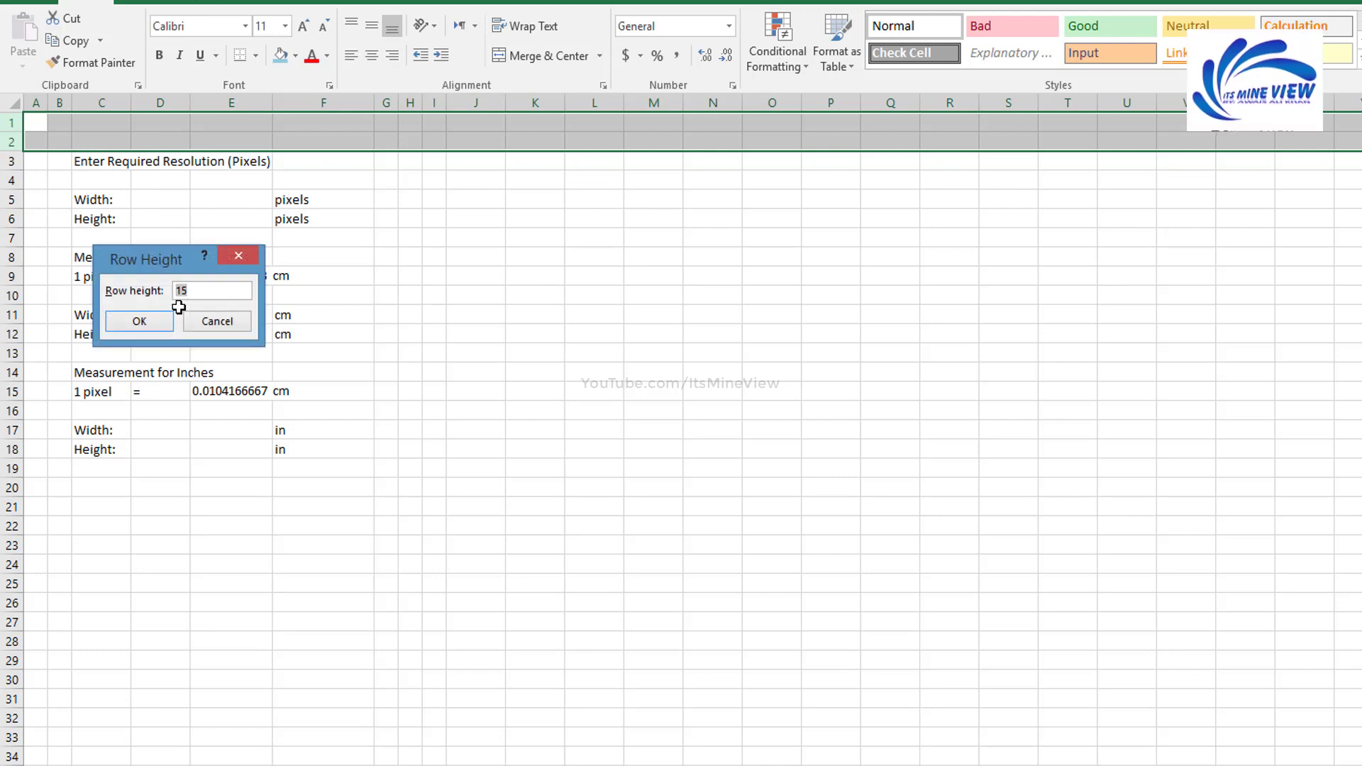
pyautogui.press('Return')
pyautogui.press('Down')
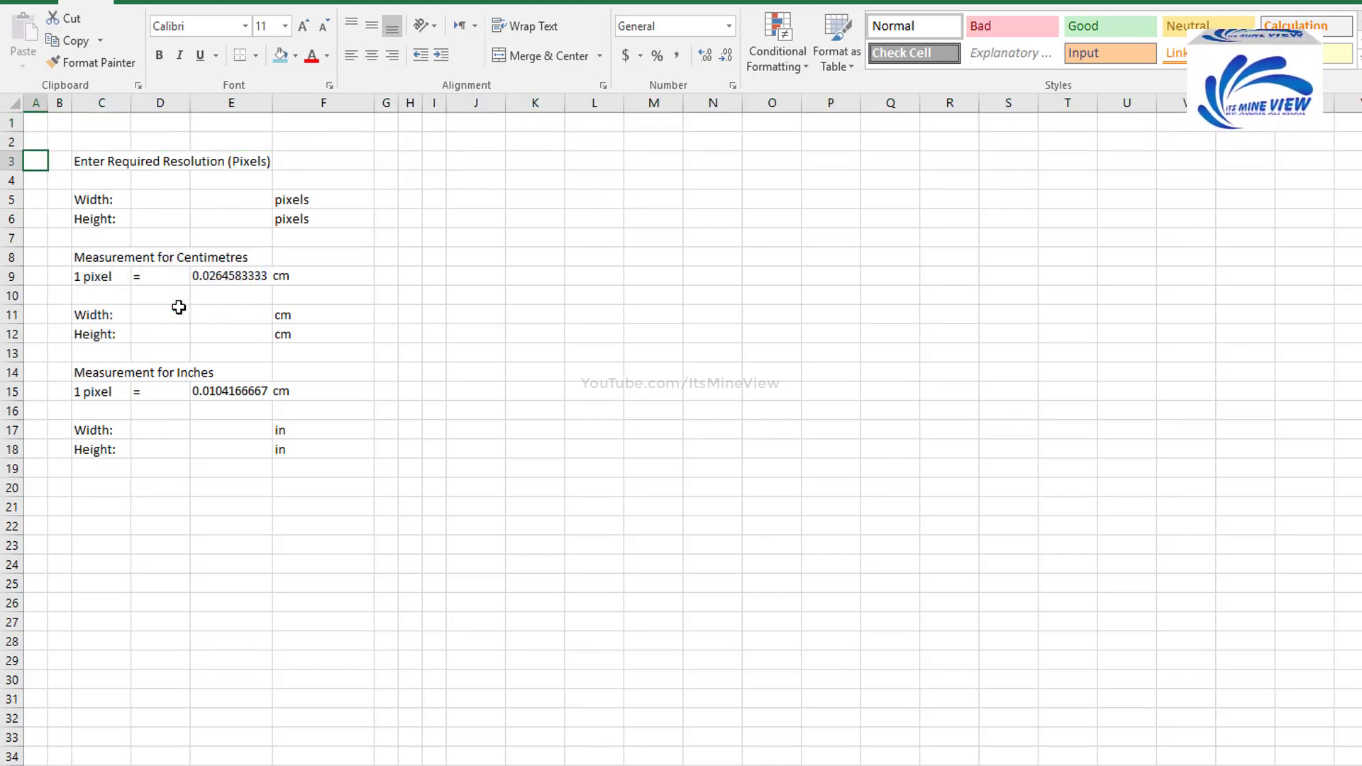
pyautogui.press('Right')
pyautogui.press('Right')
# Step: Set the font size of the converter block C3:F18 to 14
pyautogui.hotkey('shift', 'Down')
pyautogui.hotkey('shift', 'Down')
pyautogui.hotkey('shift', 'Down')
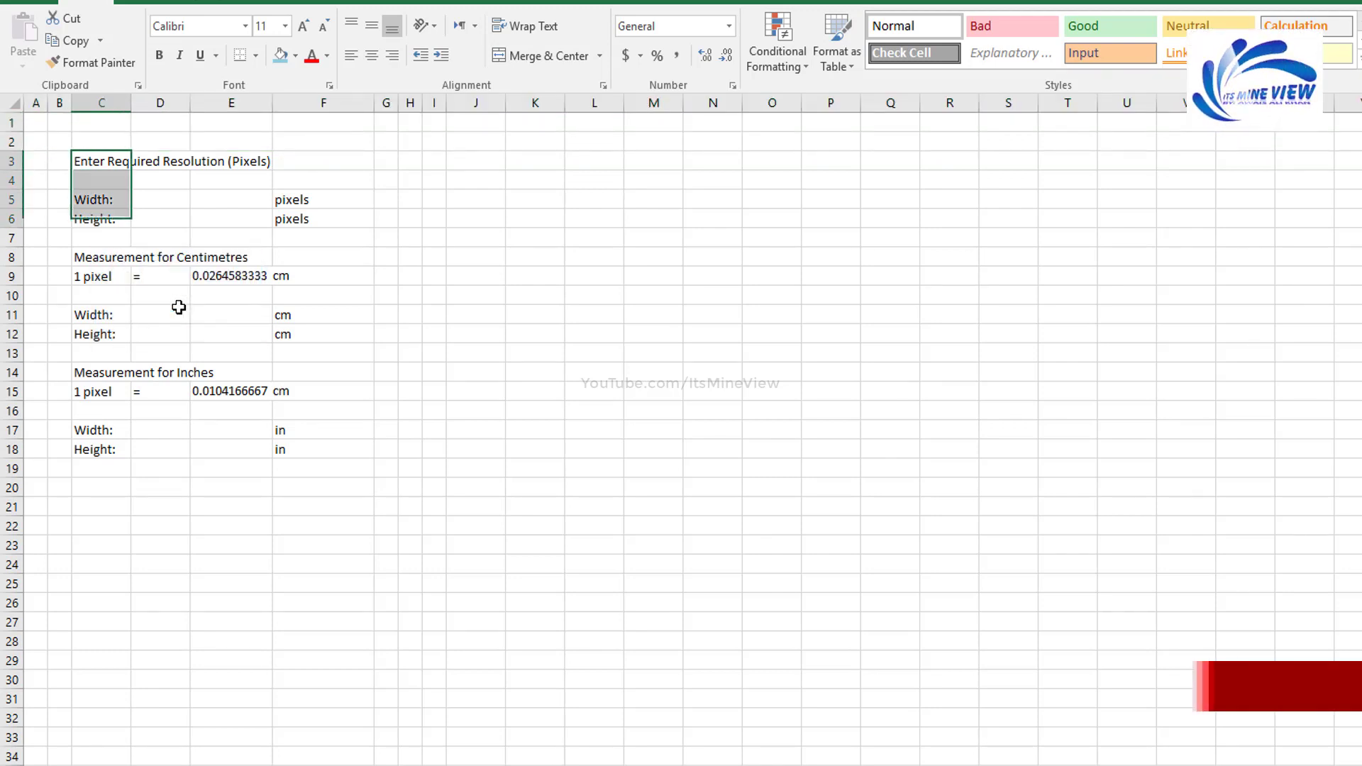
pyautogui.hotkey('shift', 'Down')
pyautogui.hotkey('shift', 'Down')
pyautogui.hotkey('shift', 'Down')
pyautogui.hotkey('shift', 'Down')
pyautogui.hotkey('shift', 'Down')
pyautogui.hotkey('shift', 'Down')
pyautogui.hotkey('shift', 'Down')
pyautogui.hotkey('shift', 'Down')
pyautogui.hotkey('shift', 'Down')
pyautogui.hotkey('shift', 'Down')
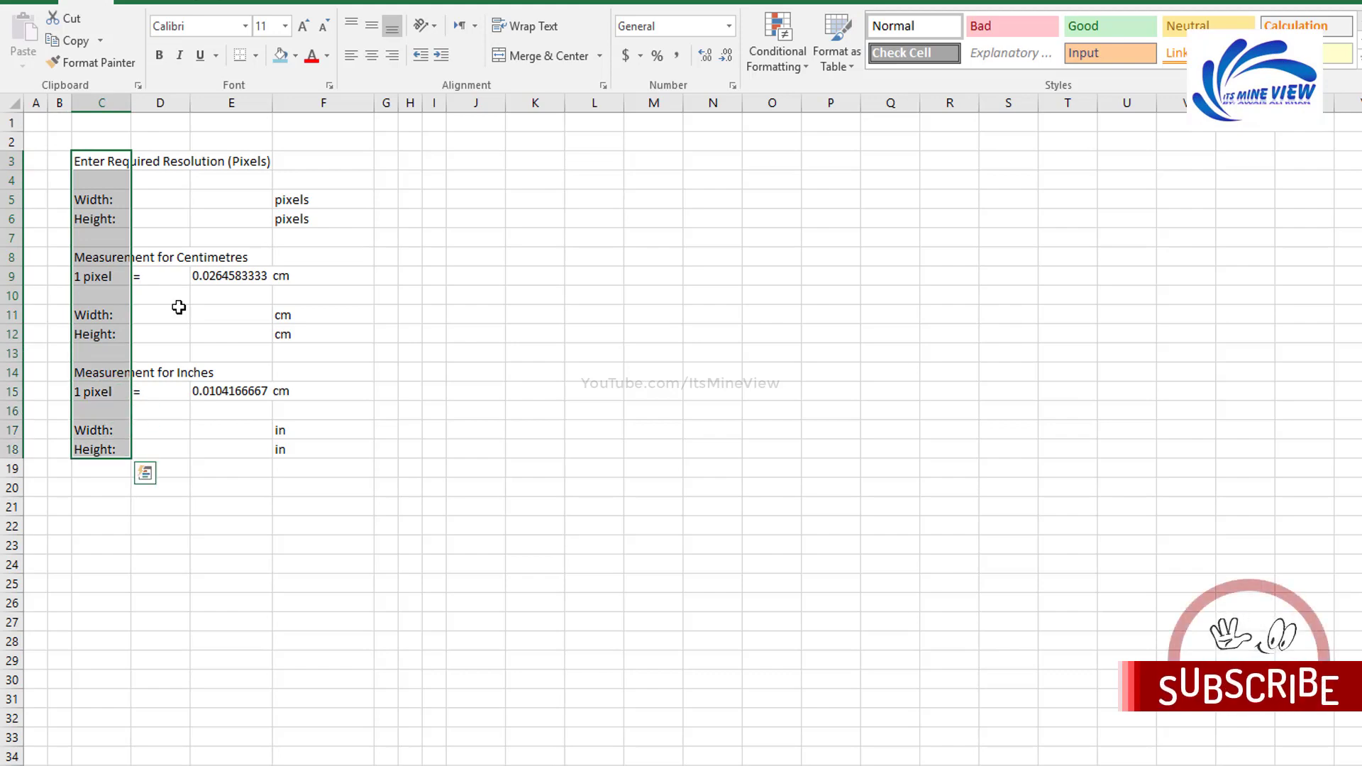
pyautogui.hotkey('shift', 'Right')
pyautogui.hotkey('ctrl', 'shift', 'Right')
pyautogui.hotkey('ctrl', 'shift', 'Left')
pyautogui.hotkey('shift', 'Right')
pyautogui.hotkey('shift', 'Right')
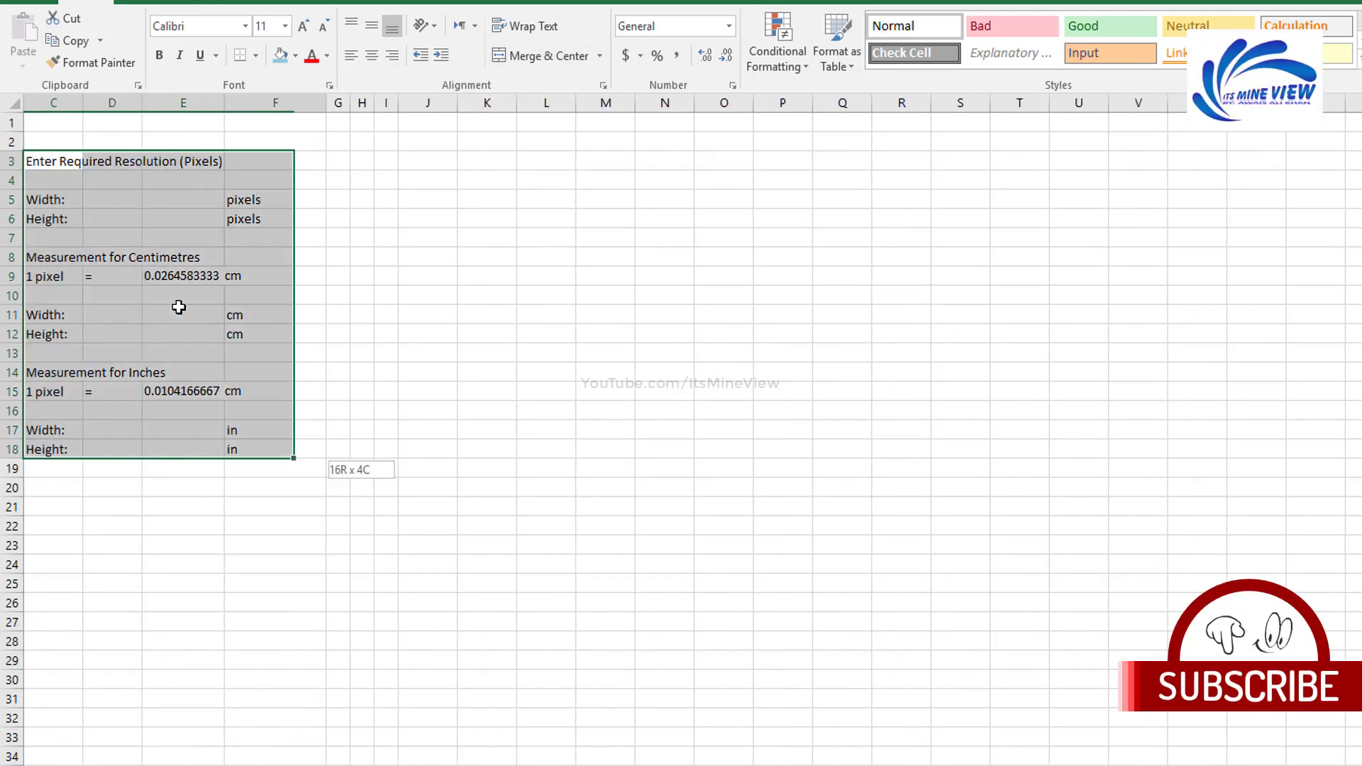
pyautogui.hotkey('shift', 'Right')
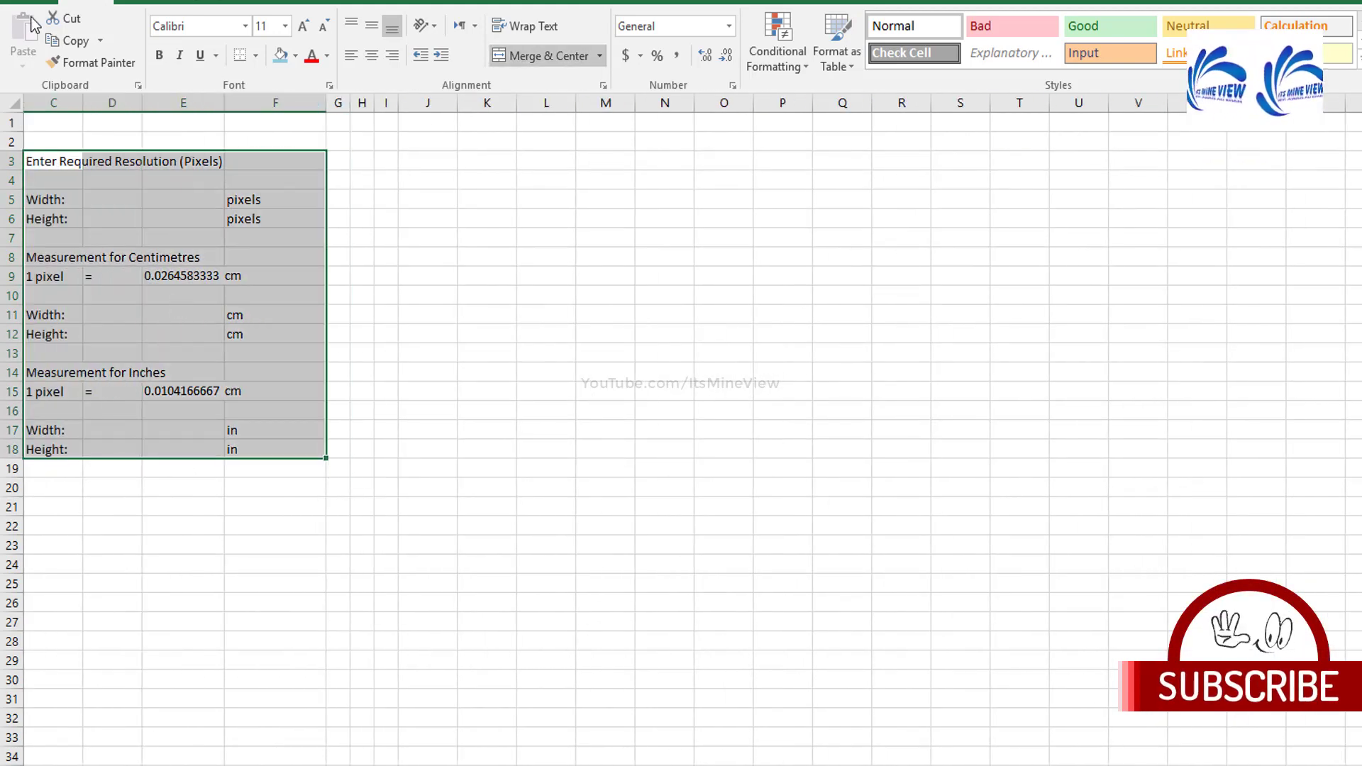
pyautogui.click(275, 27)
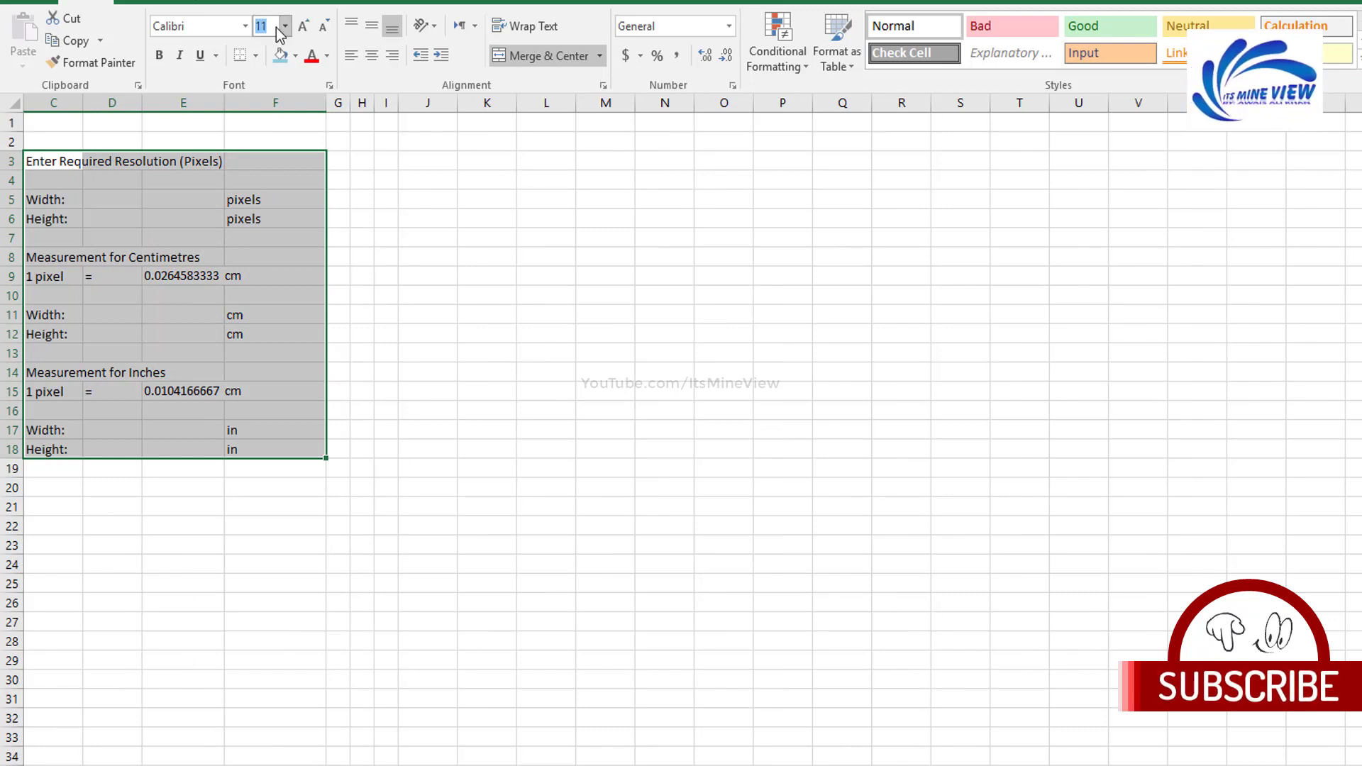
pyautogui.write('14')
pyautogui.press('Return')
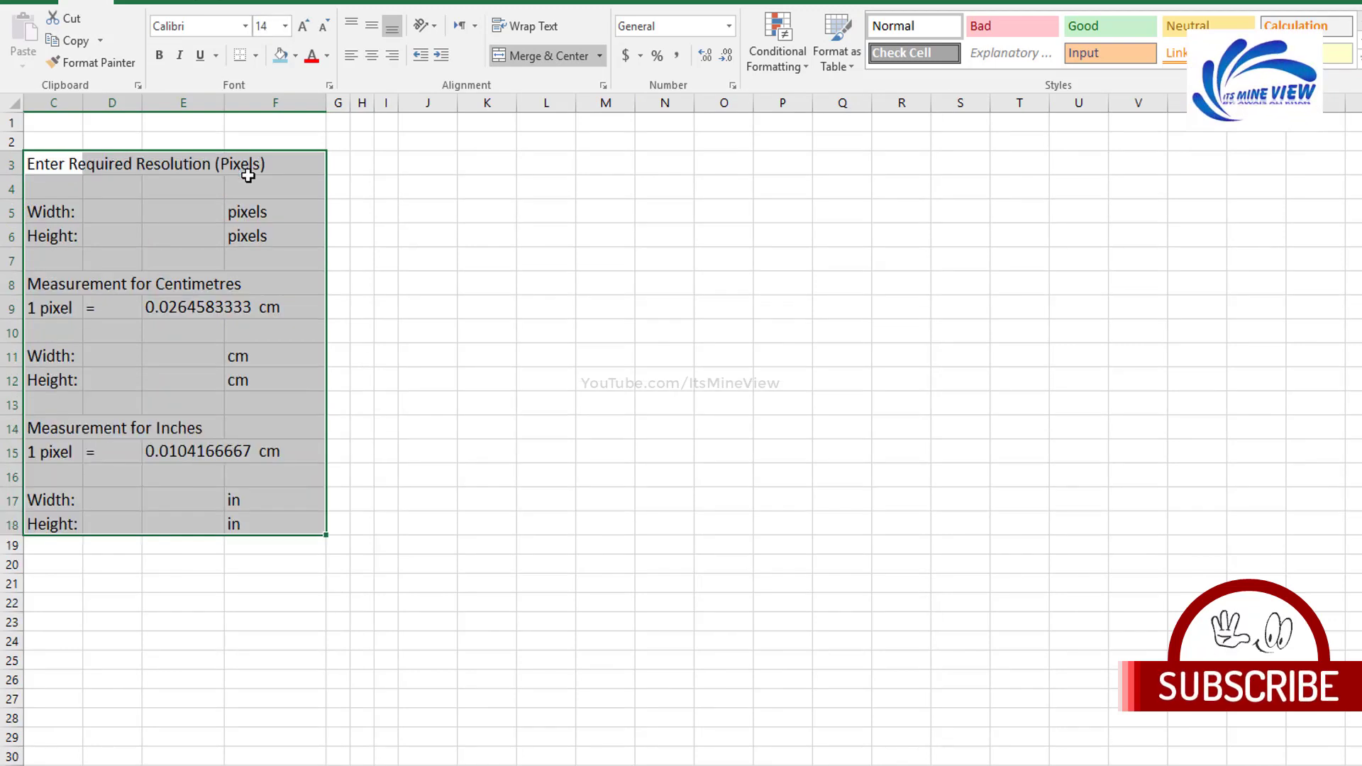
pyautogui.click(295, 220)
# Step: Select the background area from A1 down to row 19 and across toward column V
pyautogui.hotkey('ctrl', 'Home')
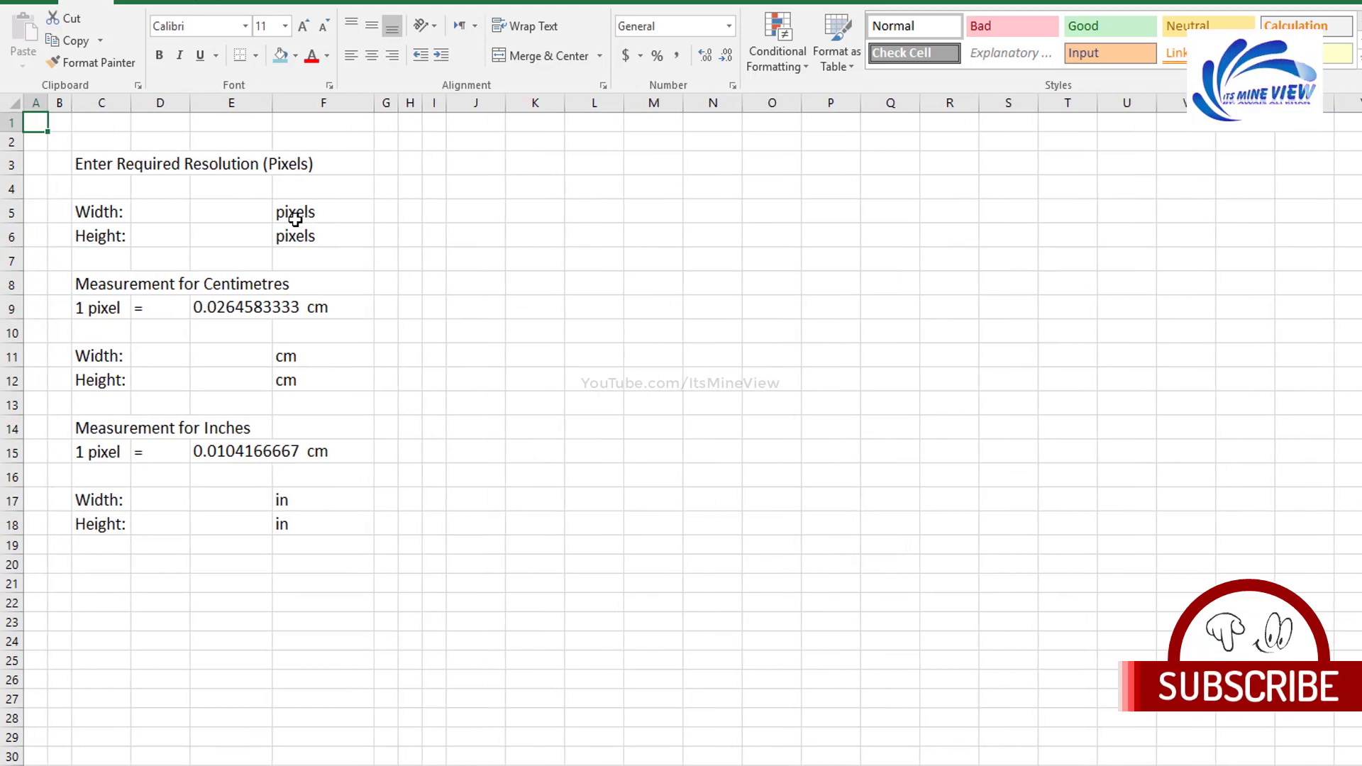
pyautogui.hotkey('shift', 'Down')
pyautogui.hotkey('shift', 'Down')
pyautogui.hotkey('shift', 'Down')
pyautogui.hotkey('shift', 'Down')
pyautogui.hotkey('shift', 'Down')
pyautogui.hotkey('shift', 'Down')
pyautogui.hotkey('shift', 'Down')
pyautogui.hotkey('shift', 'Down')
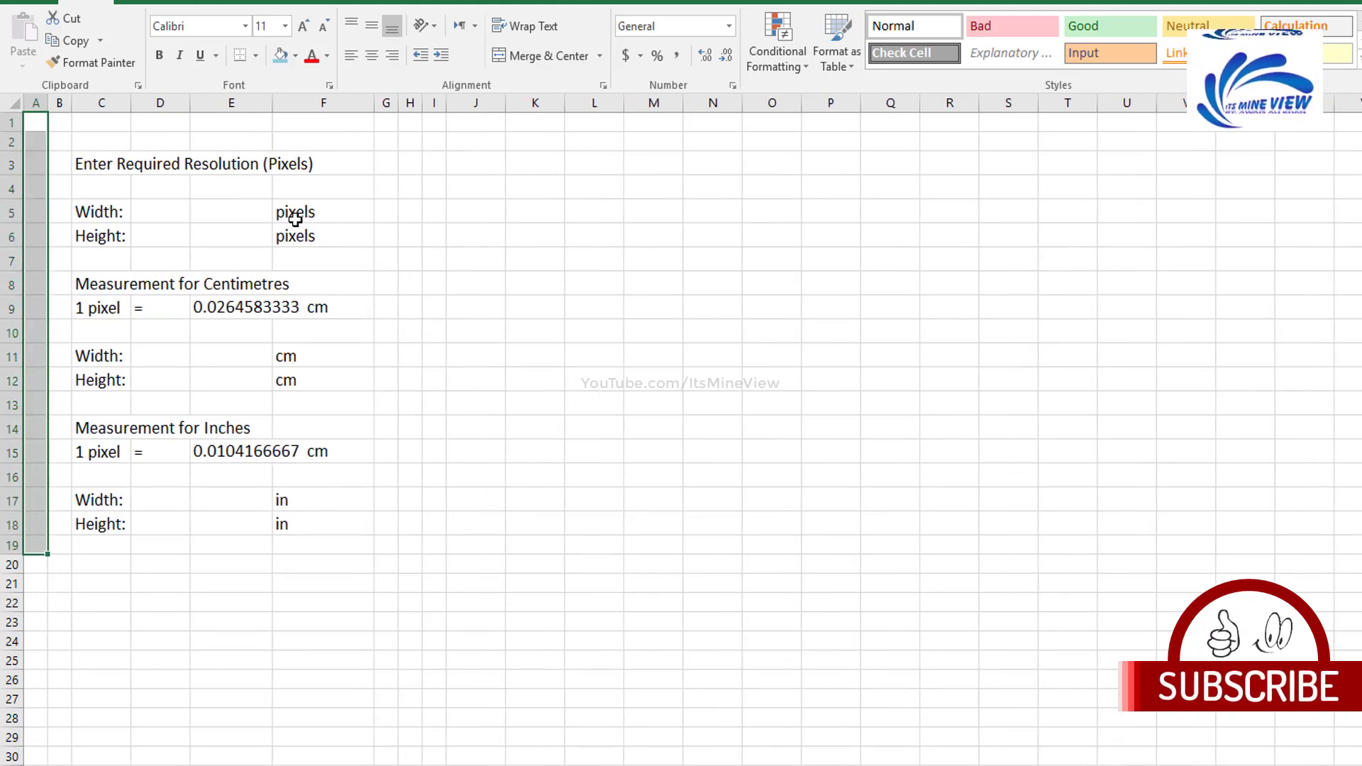
pyautogui.hotkey('shift', 'Right')
pyautogui.hotkey('shift', 'Right')
pyautogui.hotkey('shift', 'Right')
pyautogui.hotkey('shift', 'Right')
pyautogui.hotkey('shift', 'Right')
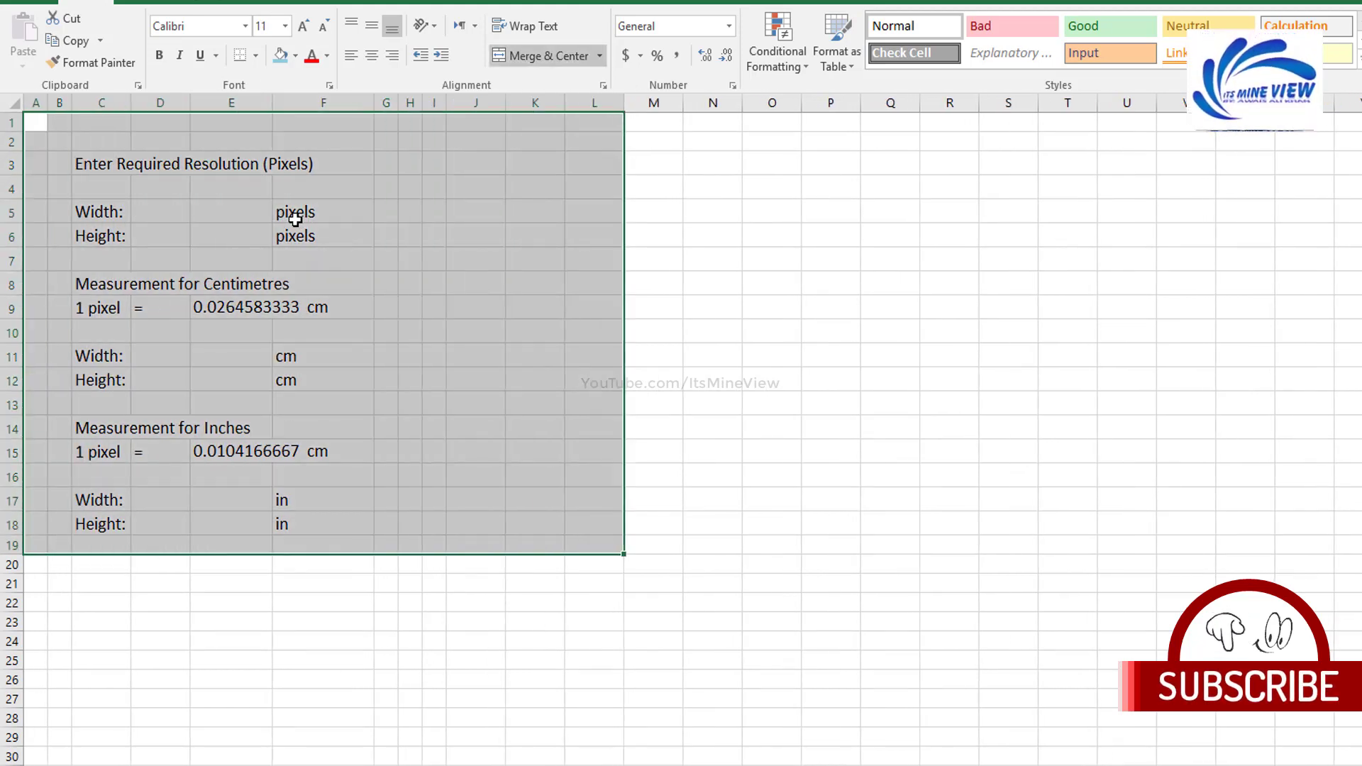
pyautogui.hotkey('shift', 'Right')
pyautogui.hotkey('shift', 'Right')
pyautogui.hotkey('shift', 'Right')
pyautogui.hotkey('shift', 'Right')
pyautogui.hotkey('shift', 'Right')
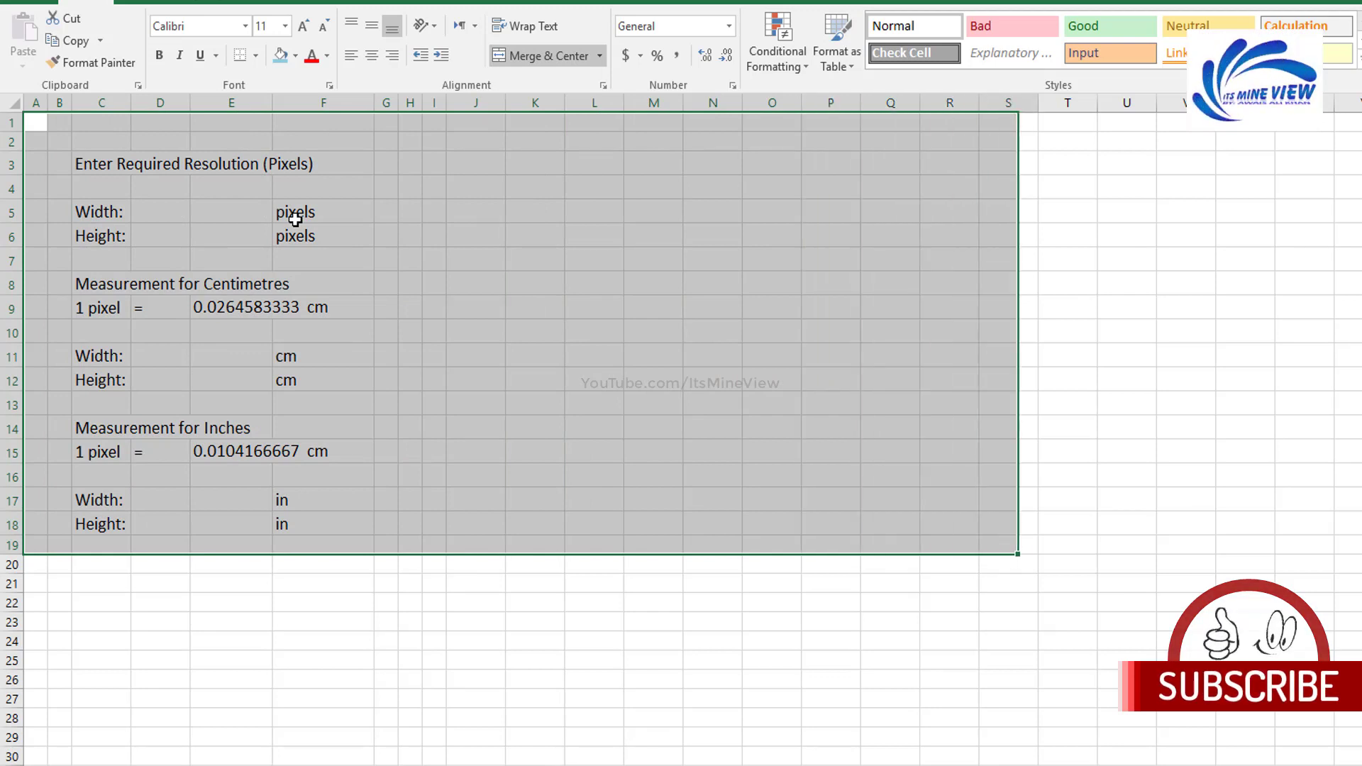
pyautogui.hotkey('shift', 'Right')
pyautogui.hotkey('shift', 'Right')
pyautogui.hotkey('shift', 'Right')
pyautogui.hotkey('shift', 'Right')
pyautogui.hotkey('shift', 'Right')
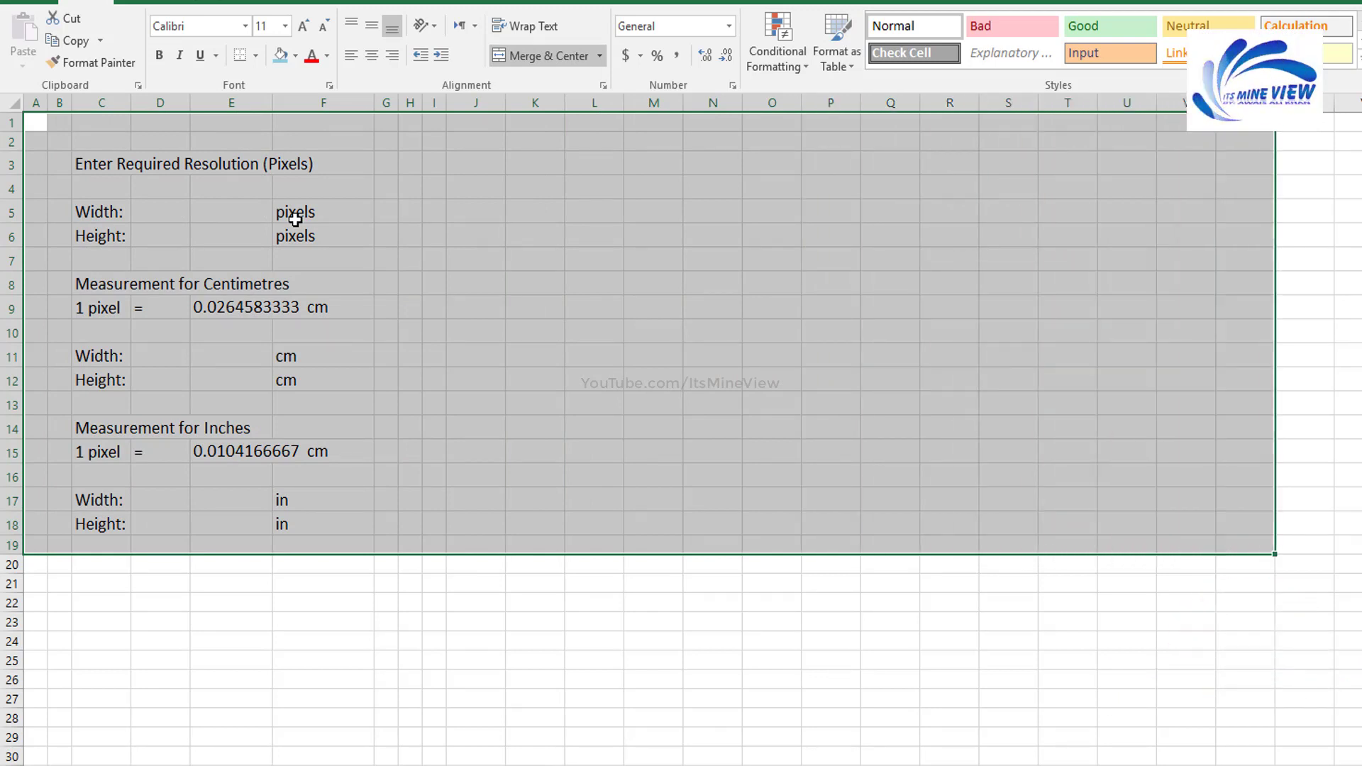
# Step: Try a blue-grey fill from the palette on the selected A1:V19 area
pyautogui.click(295, 64)
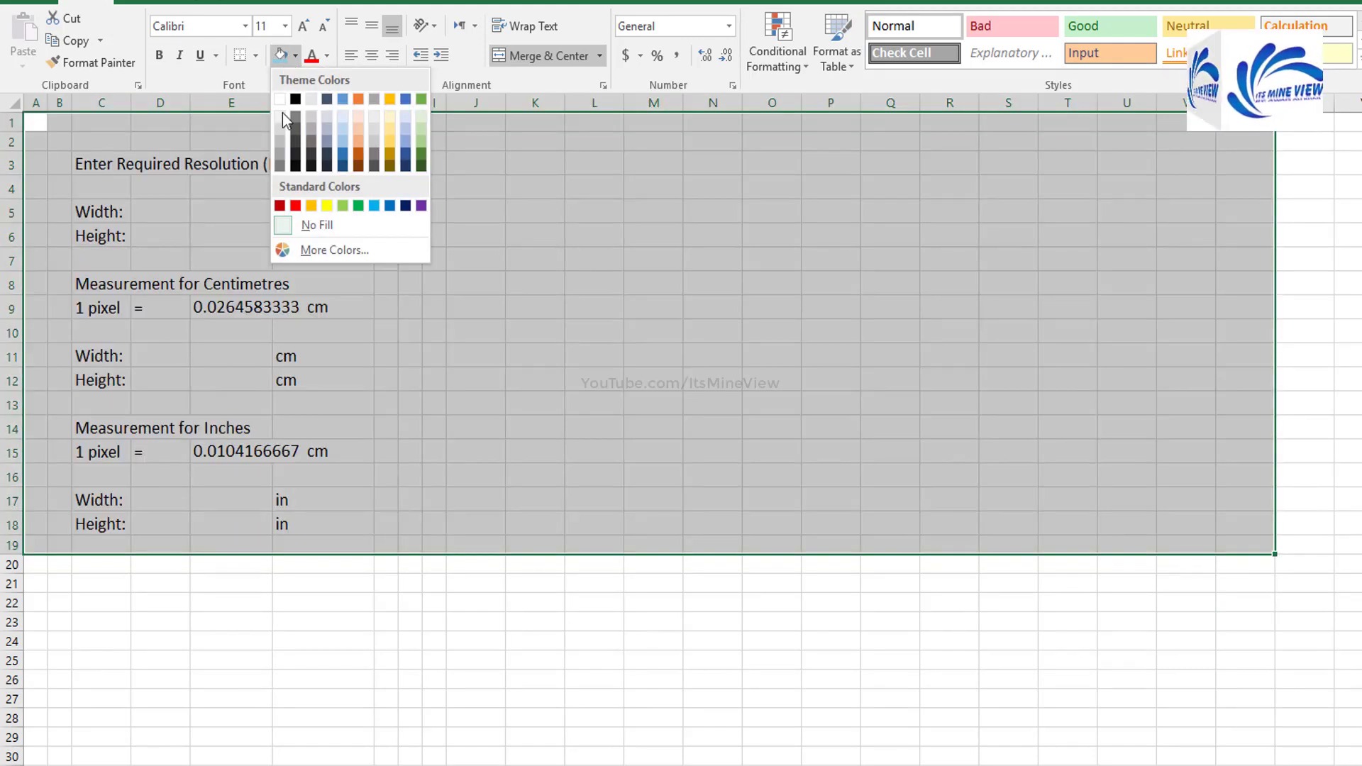
pyautogui.click(282, 225)
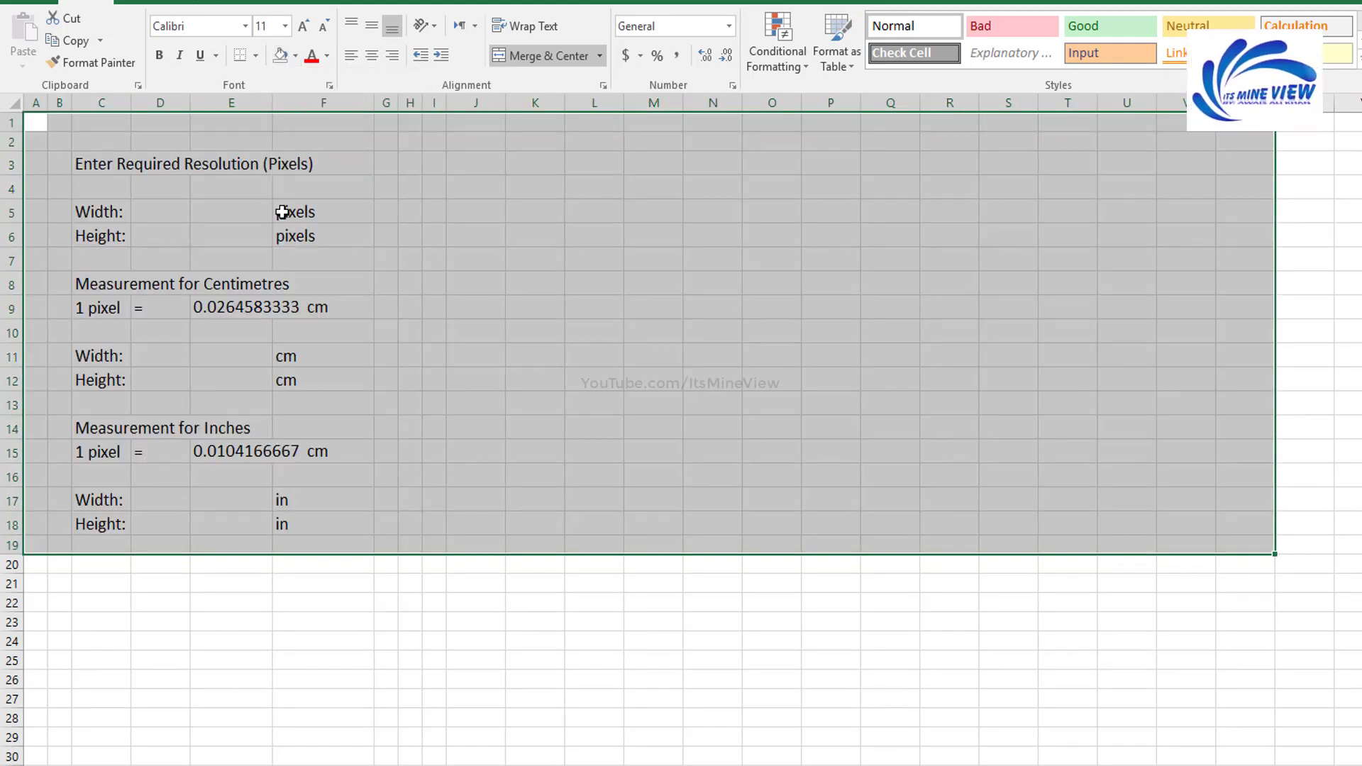
pyautogui.click(296, 60)
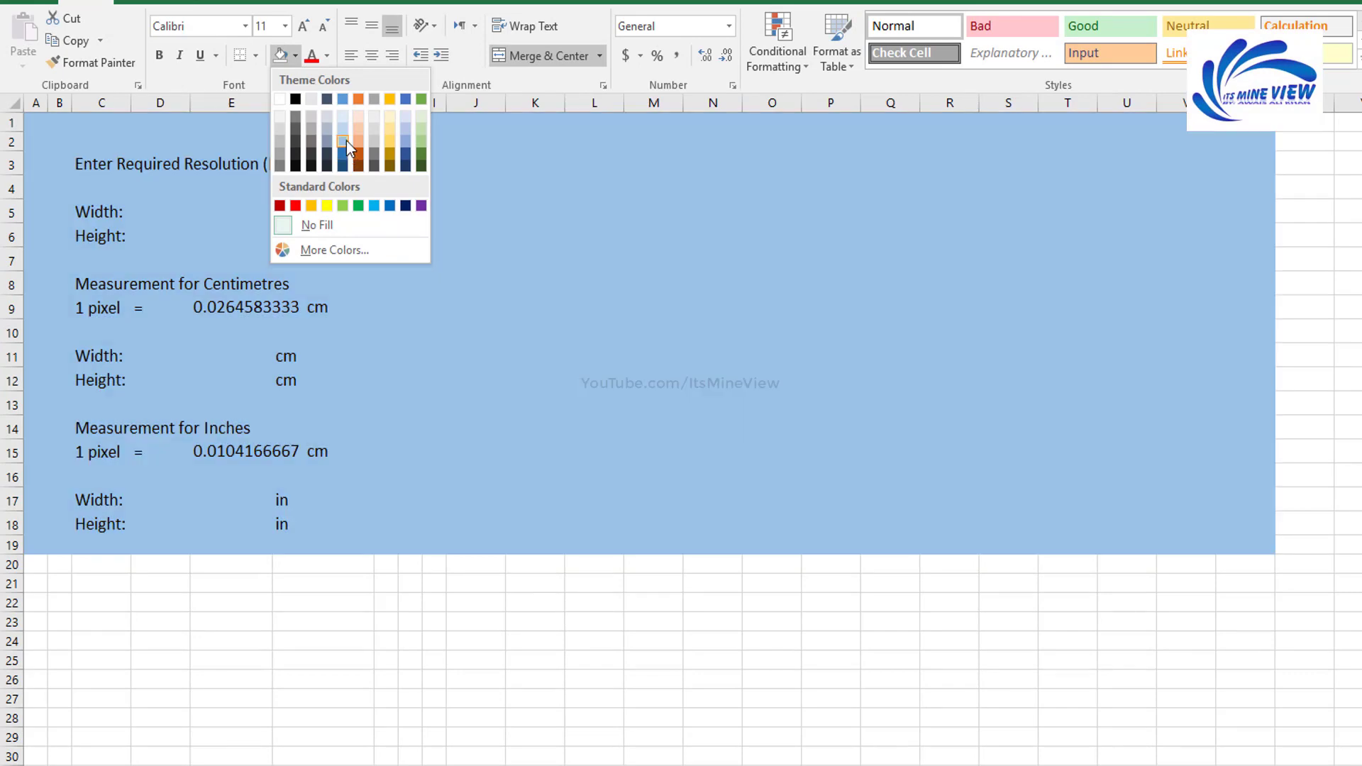
pyautogui.click(344, 141)
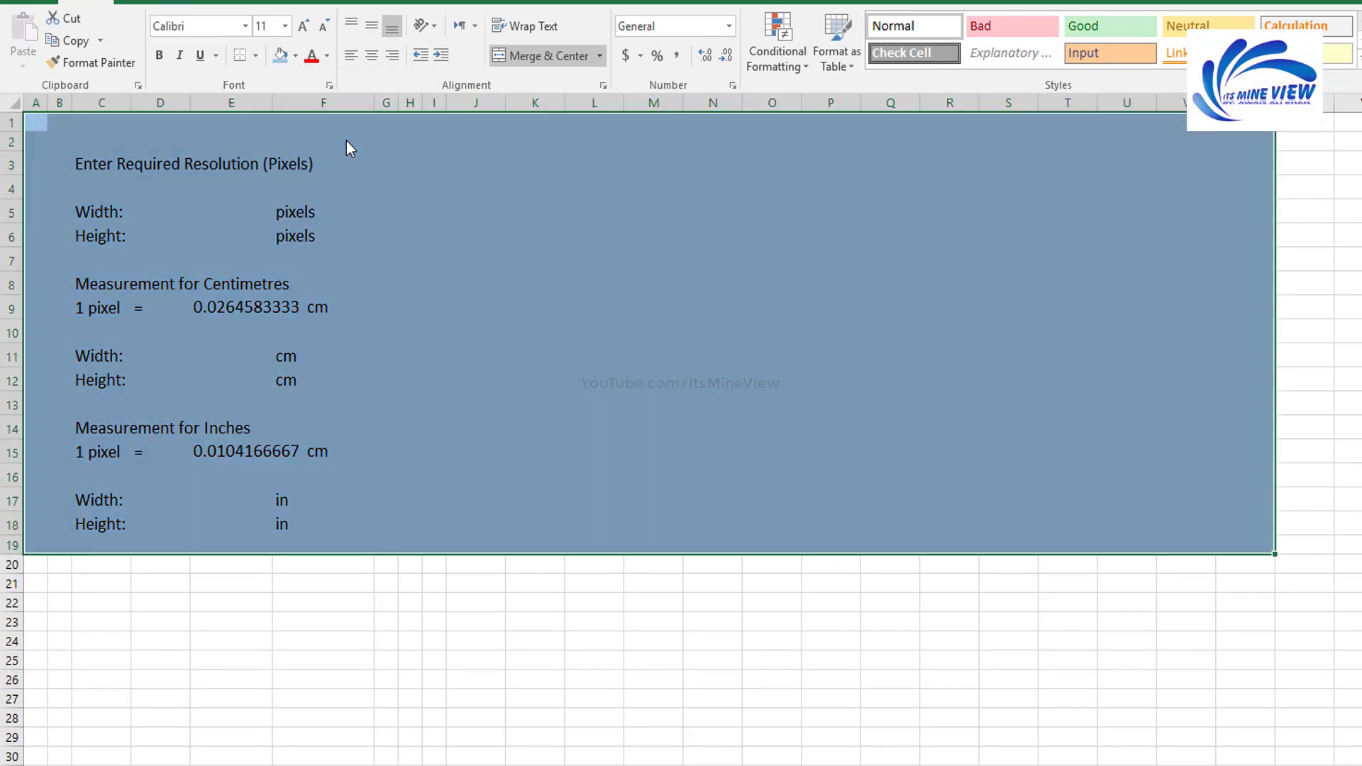
# Step: Apply a custom light blue fill of RGB 146, 205, 230, then select B2:F16
pyautogui.click(295, 60)
pyautogui.click(336, 249)
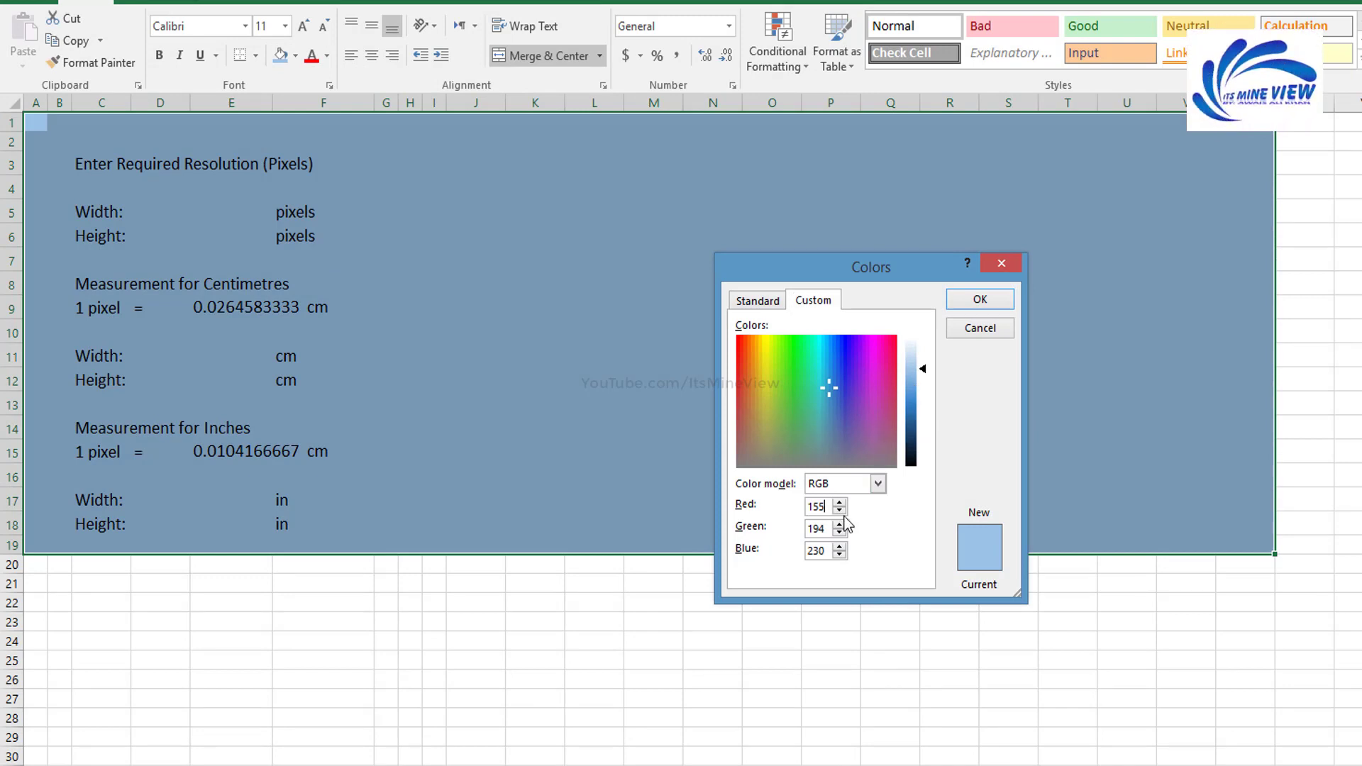
pyautogui.write('146')
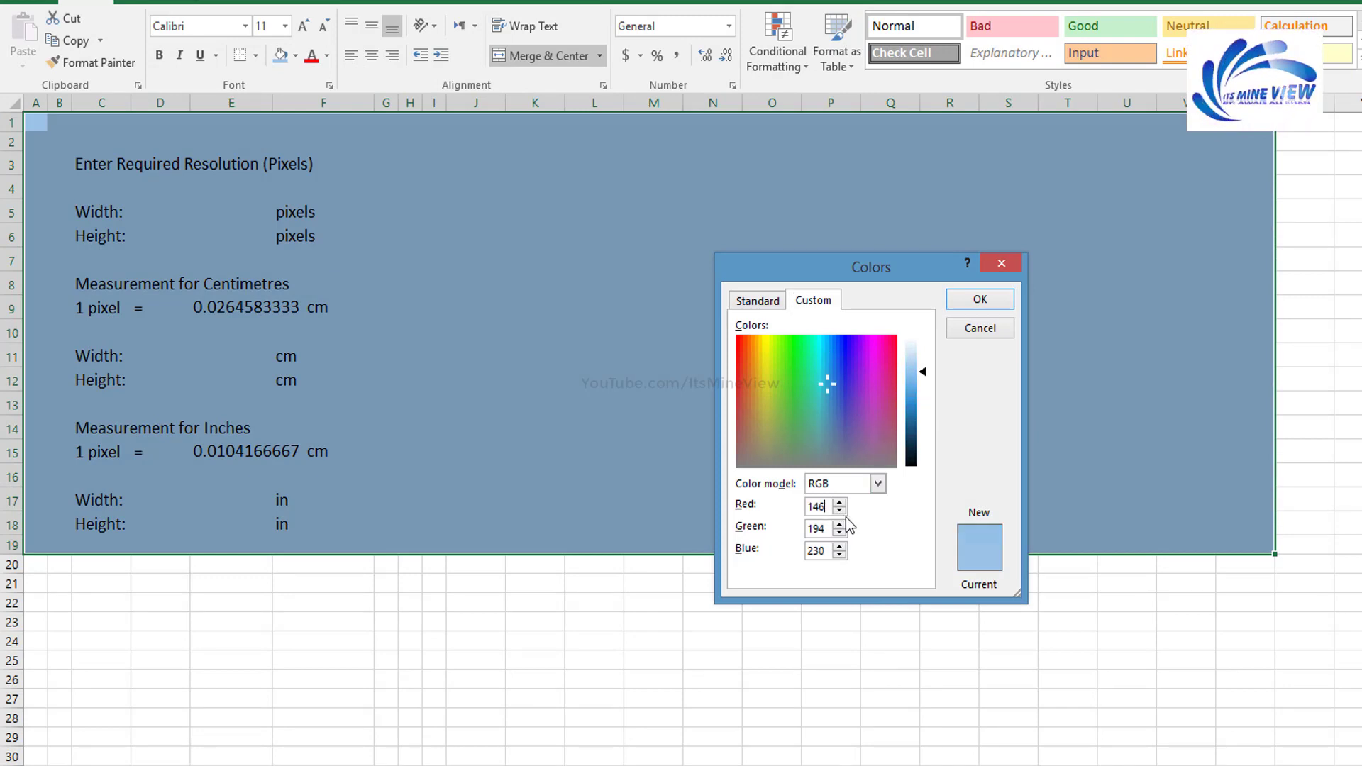
pyautogui.press('Tab')
pyautogui.write('205')
pyautogui.press('Tab')
pyautogui.write('2')
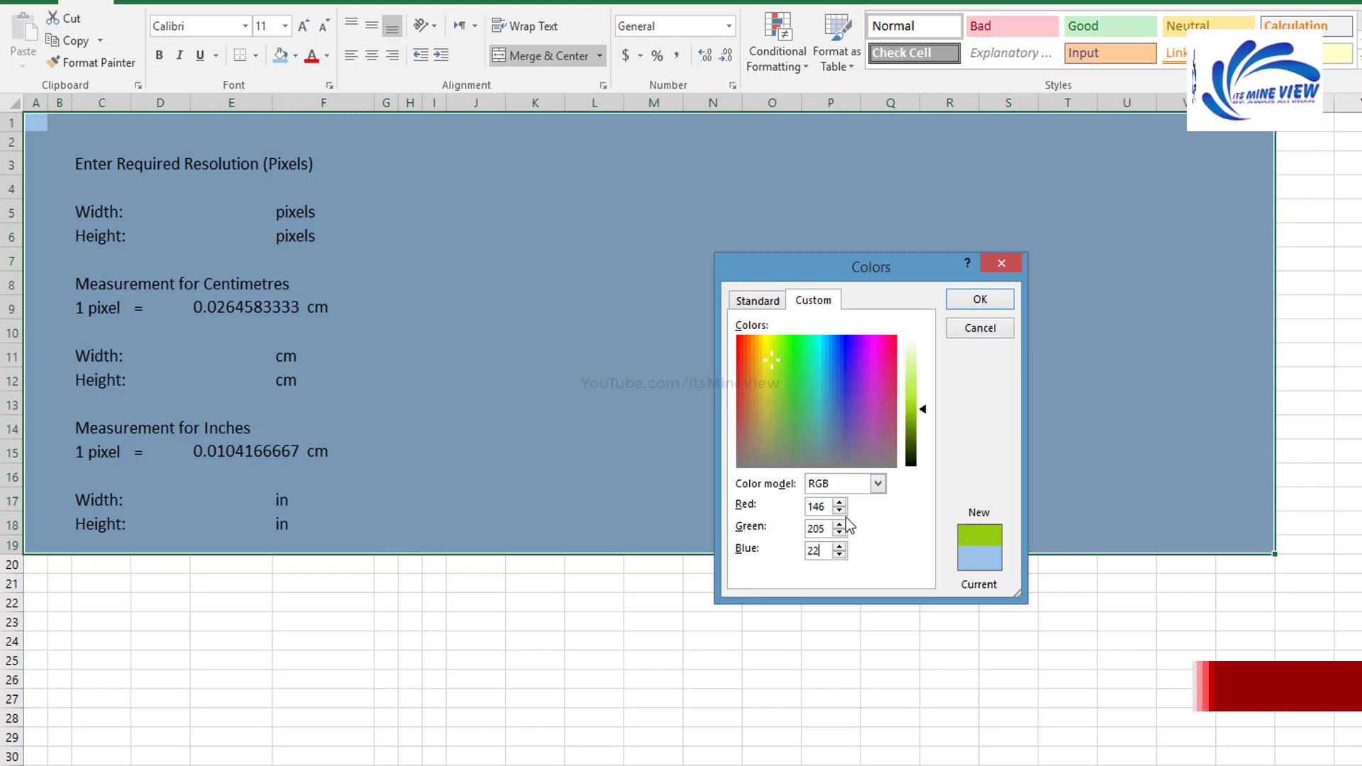
pyautogui.write('30')
pyautogui.press('Return')
pyautogui.hotkey('ctrl', 'Home')
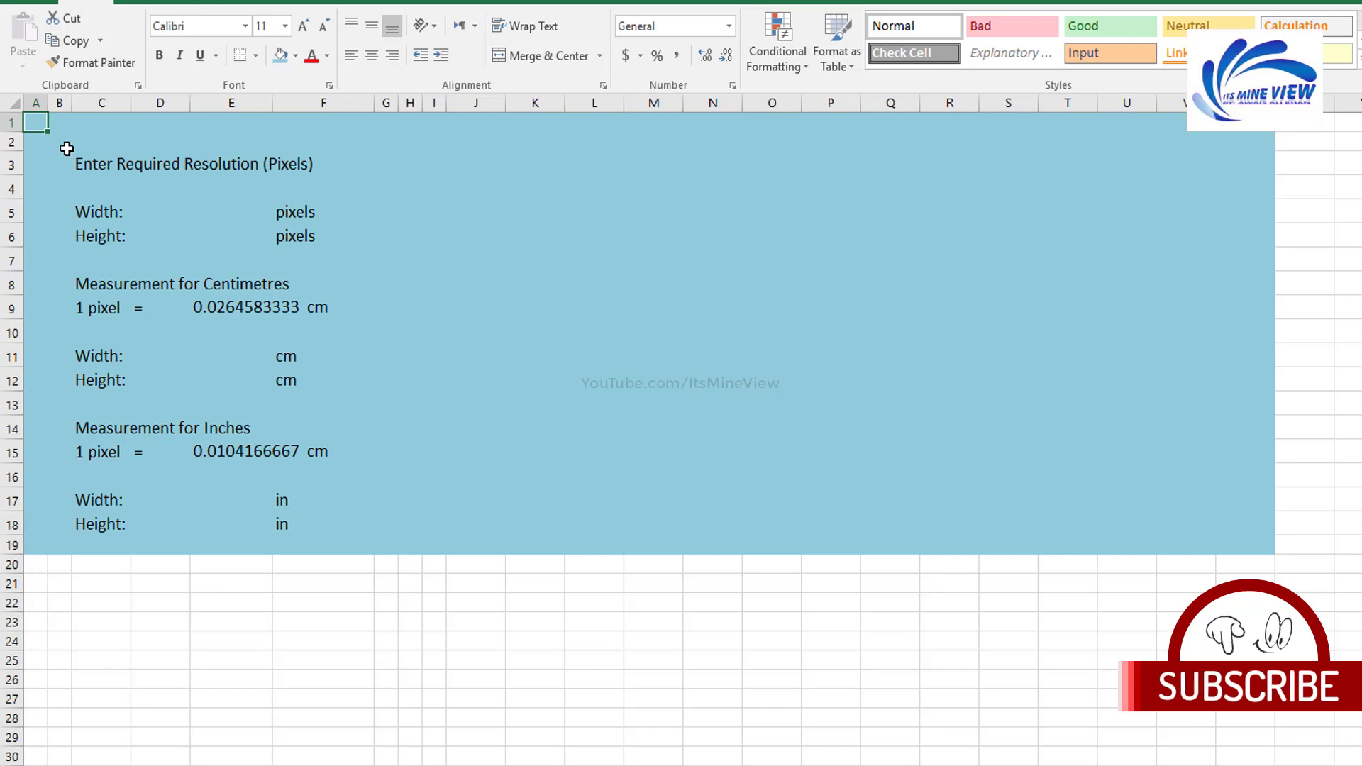
pyautogui.moveTo(67, 148); pyautogui.dragTo(372, 488)
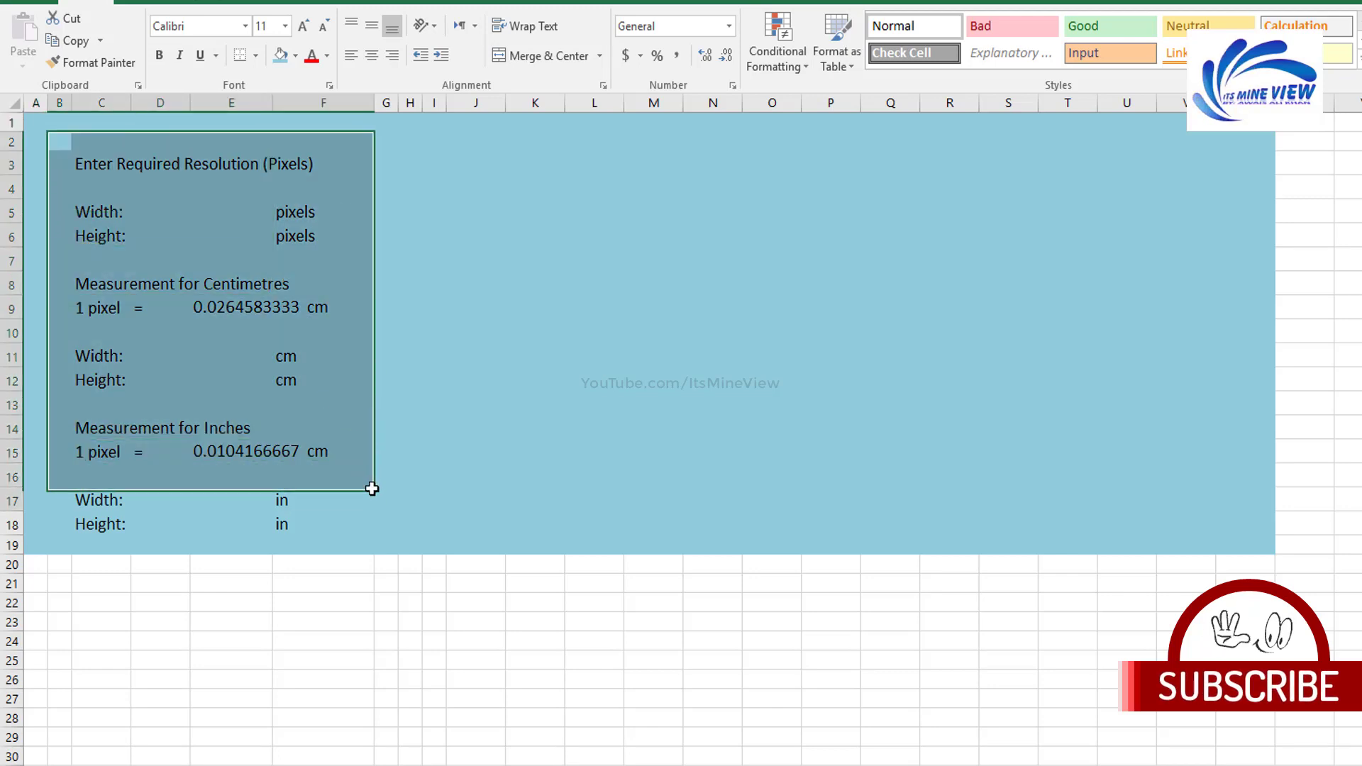
# Step: Fill the panel B2:G19 with a custom muted dark red (red 151, green 51)
pyautogui.moveTo(372, 489); pyautogui.dragTo(379, 538)
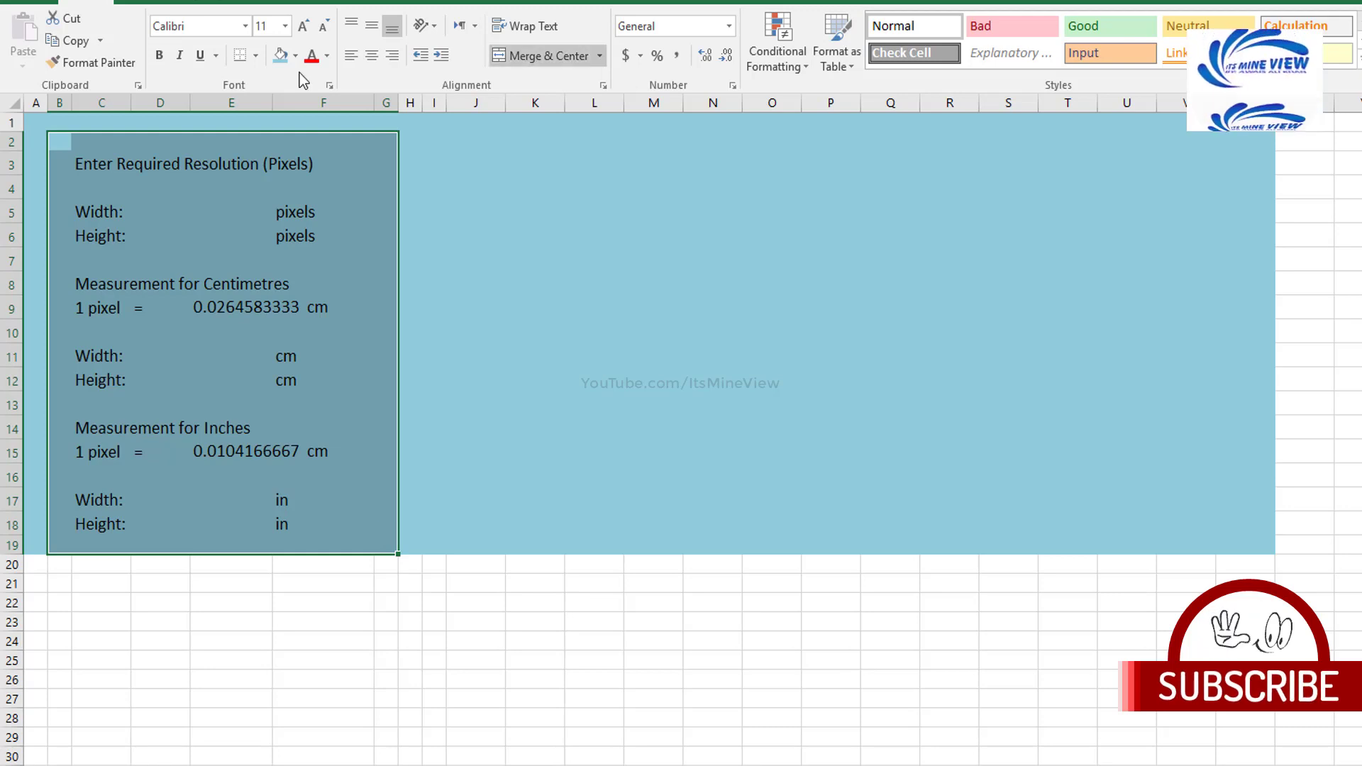
pyautogui.click(296, 55)
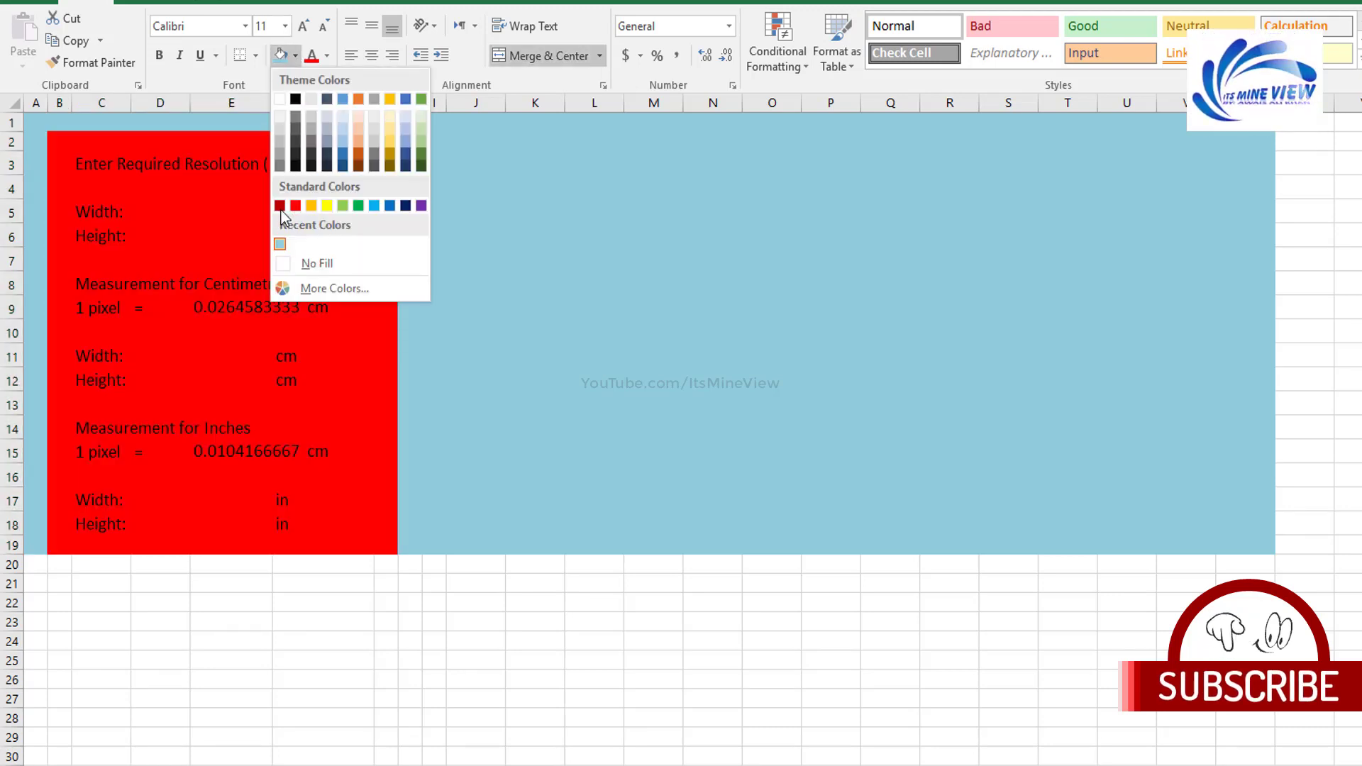
pyautogui.click(279, 207)
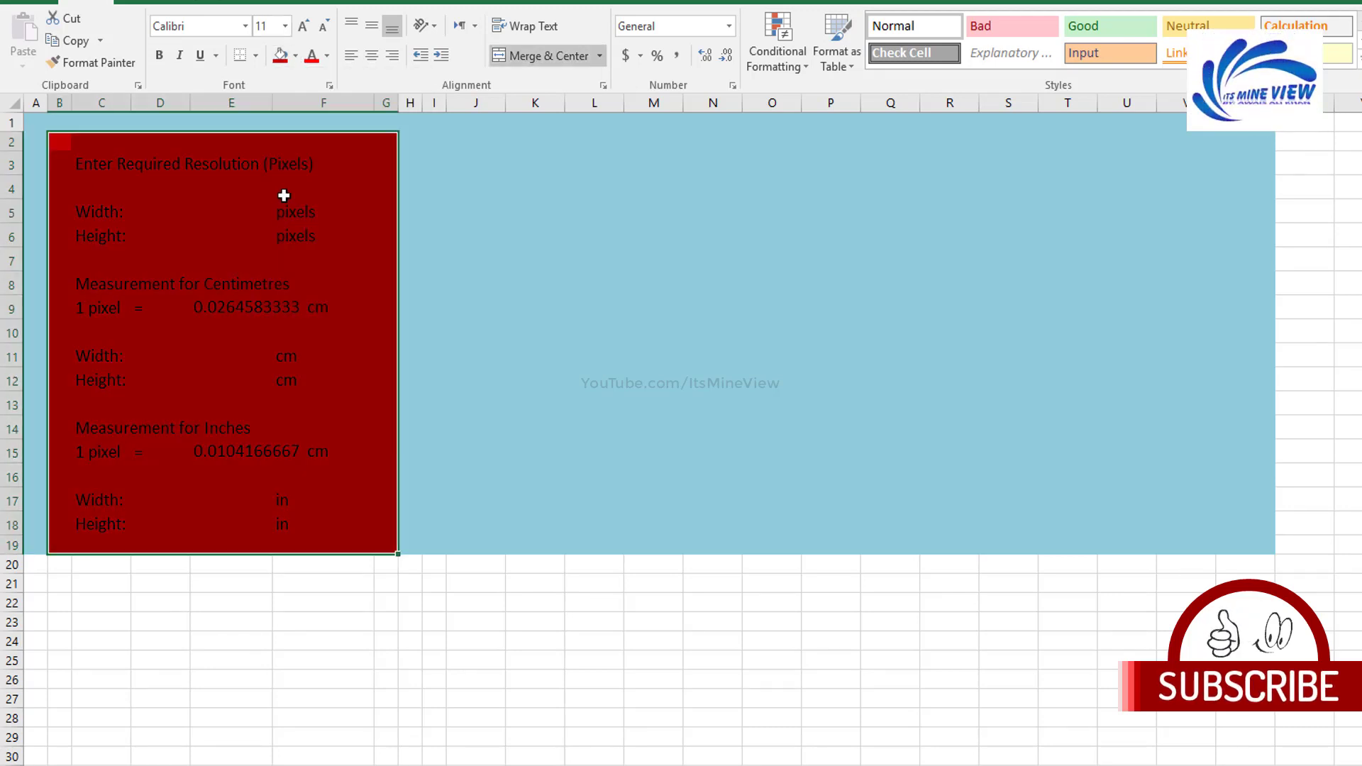
pyautogui.click(295, 55)
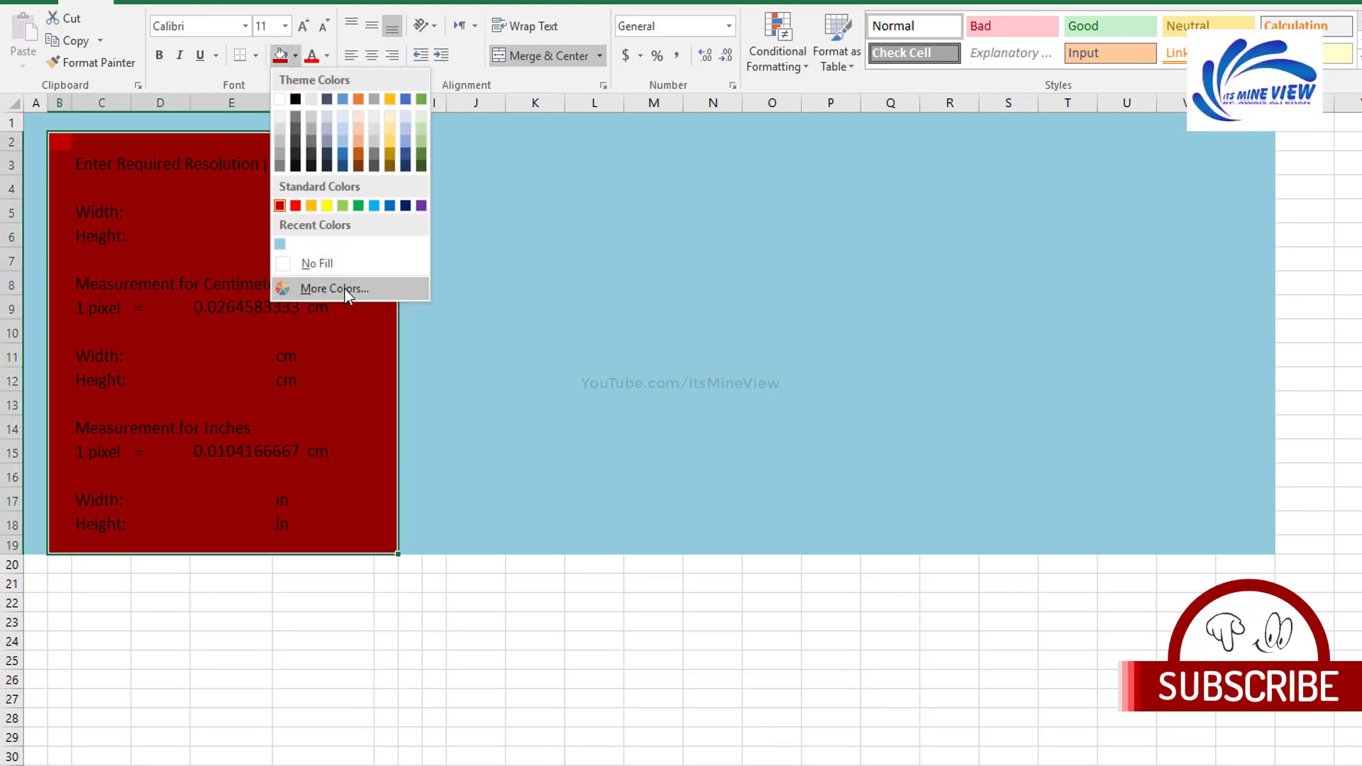
pyautogui.click(343, 287)
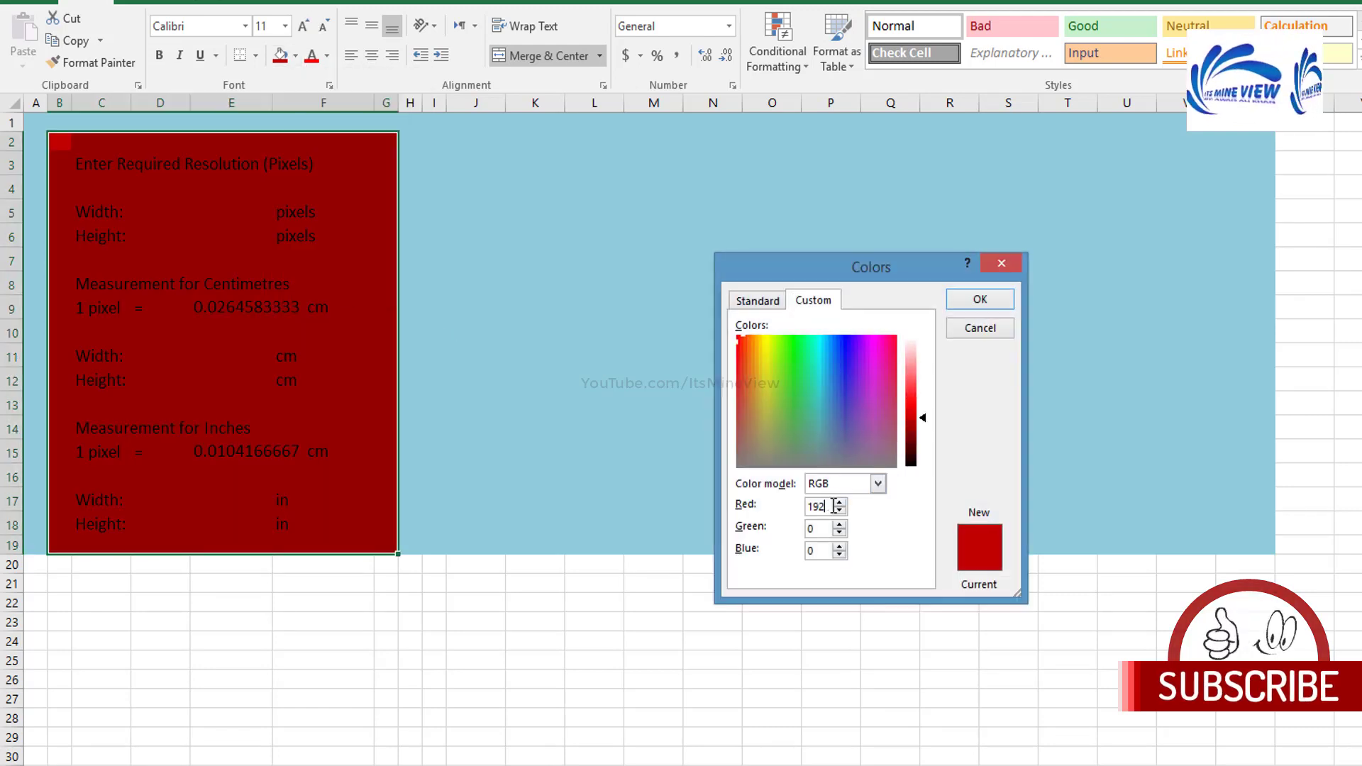
pyautogui.doubleClick(834, 506)
pyautogui.write('15')
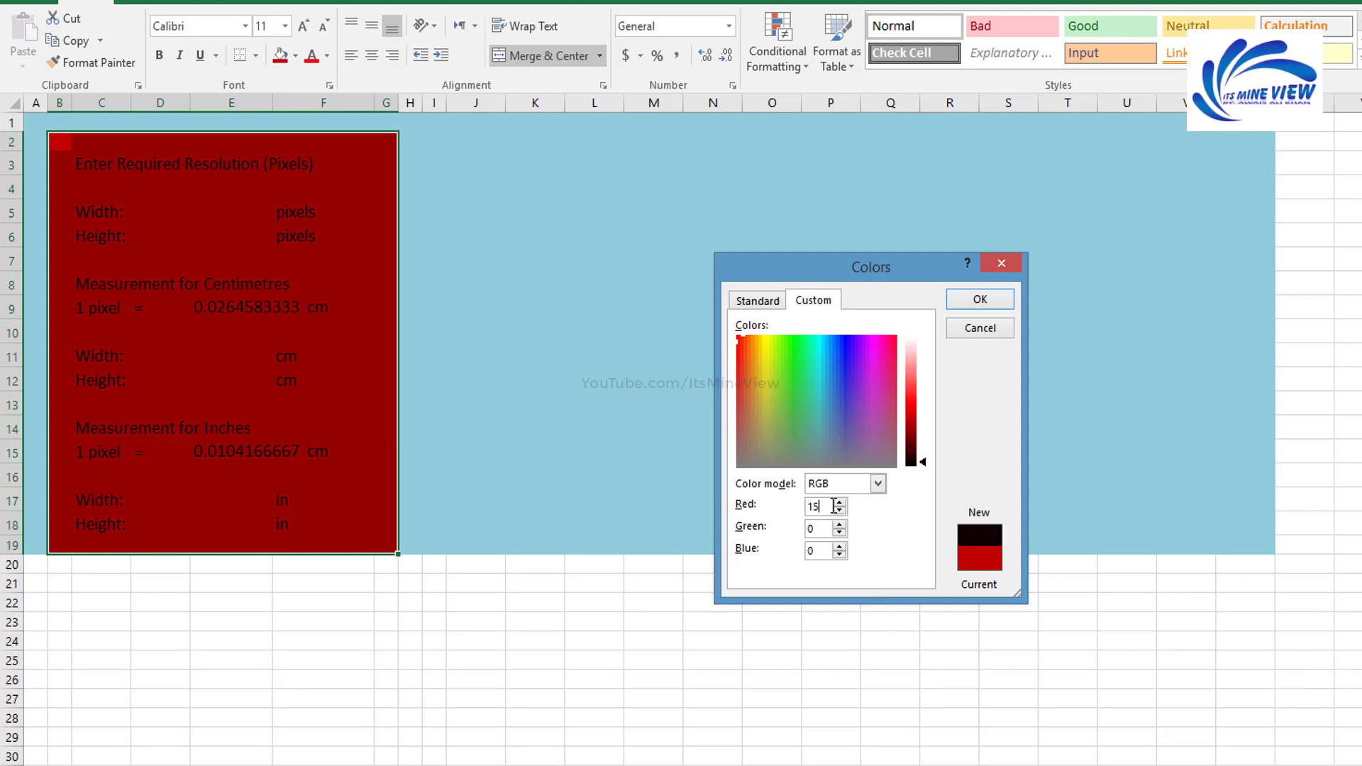
pyautogui.write('1')
pyautogui.press('Tab')
pyautogui.write('51')
pyautogui.press('Return')
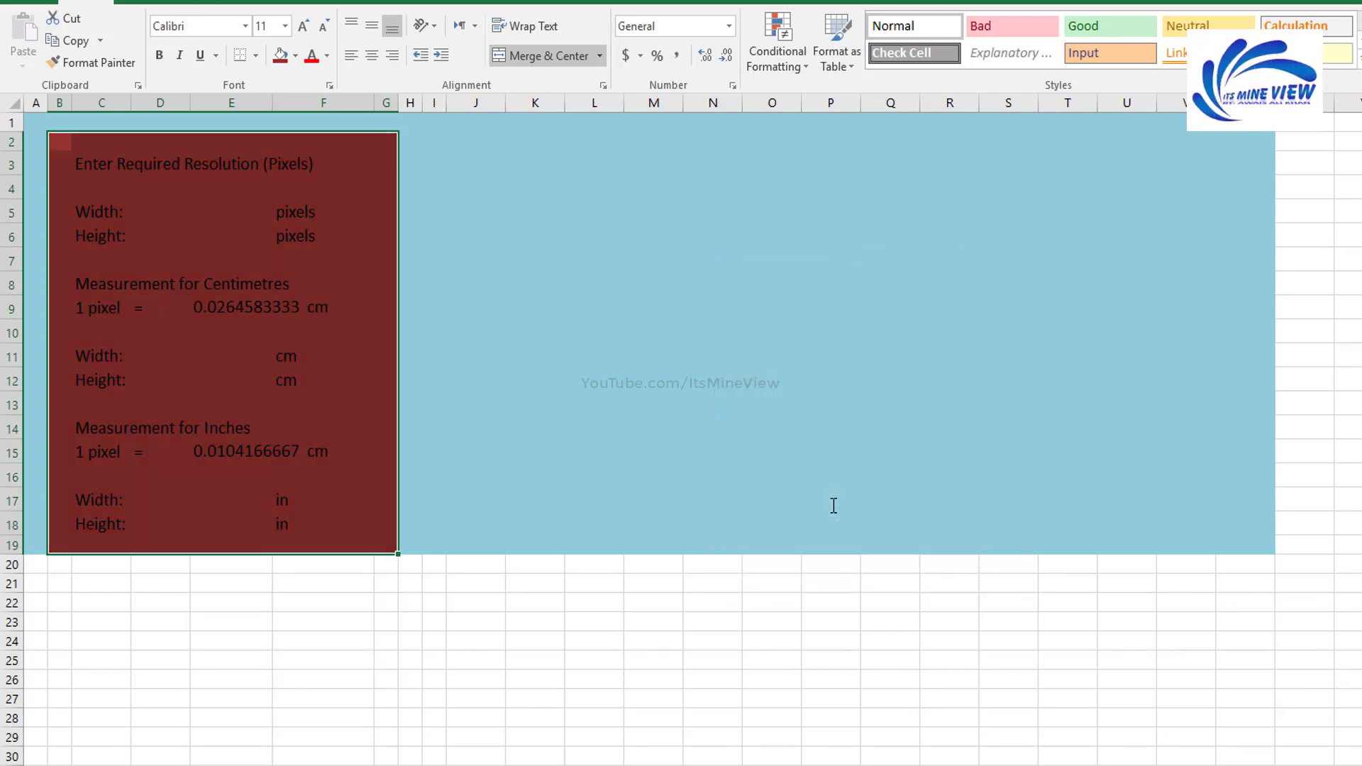
pyautogui.hotkey('ctrl', 'Home')
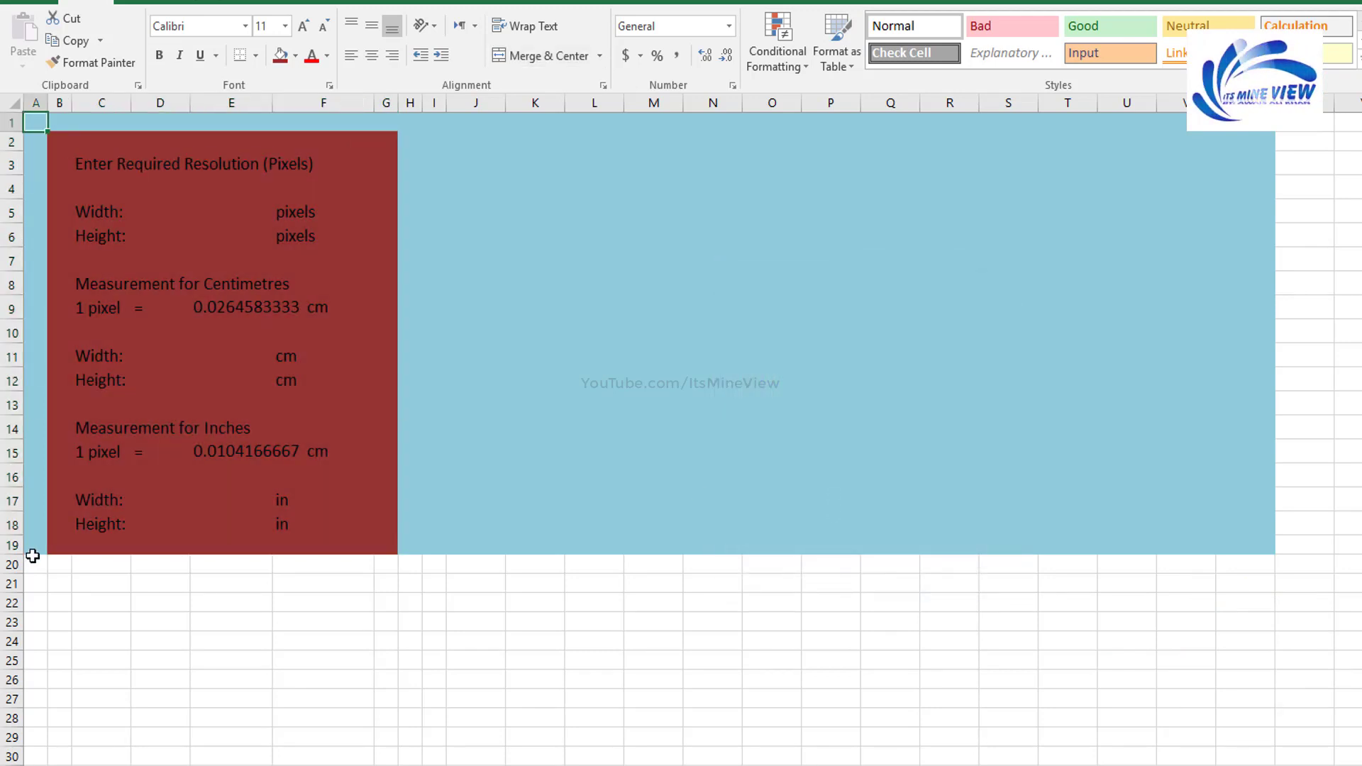
# Step: Fill row 20 light blue to extend the backdrop
pyautogui.moveTo(32, 556); pyautogui.dragTo(1263, 564)
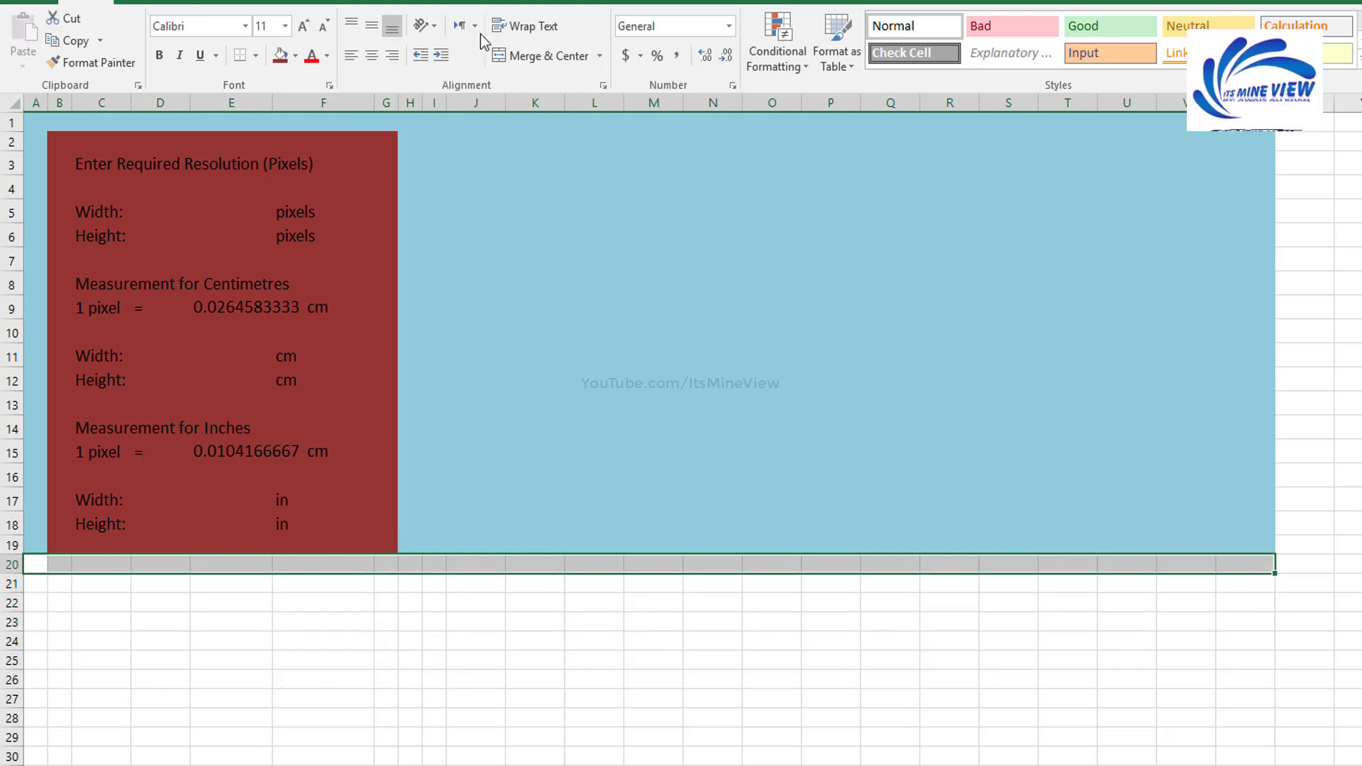
pyautogui.click(296, 56)
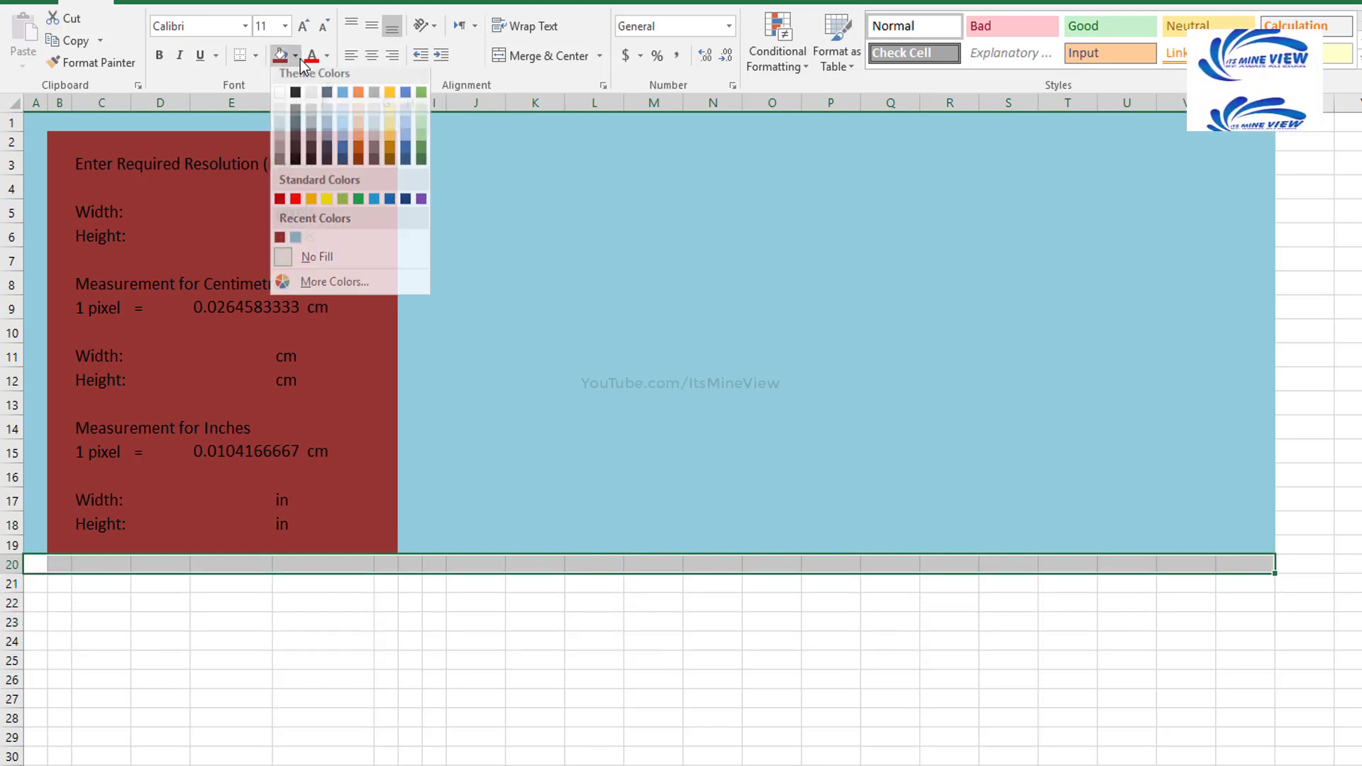
pyautogui.click(296, 244)
pyautogui.click(487, 279)
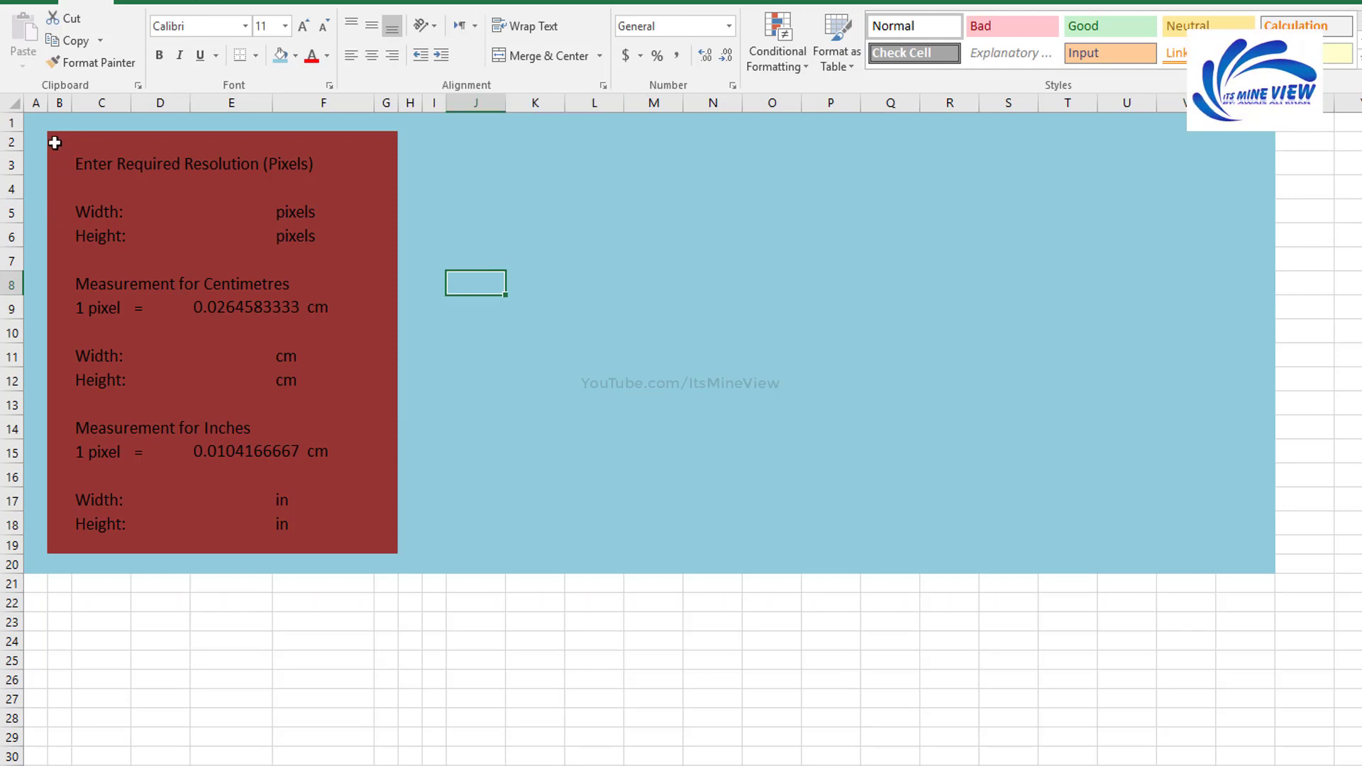
# Step: Give the Width and Height inputs E5:E6 a light blue fill with outline and inside borders
pyautogui.click(204, 211)
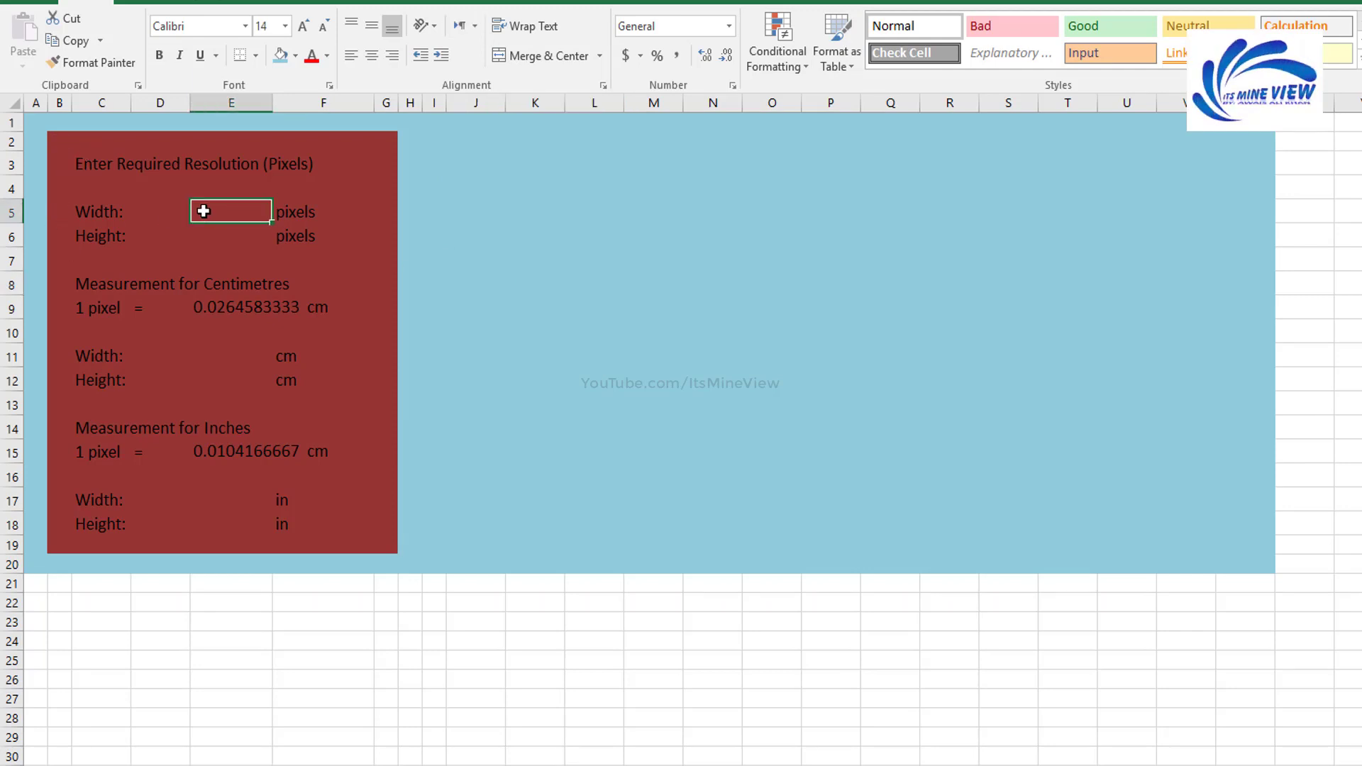
pyautogui.keyDown('shift'); pyautogui.click(234, 235); pyautogui.keyUp('shift')
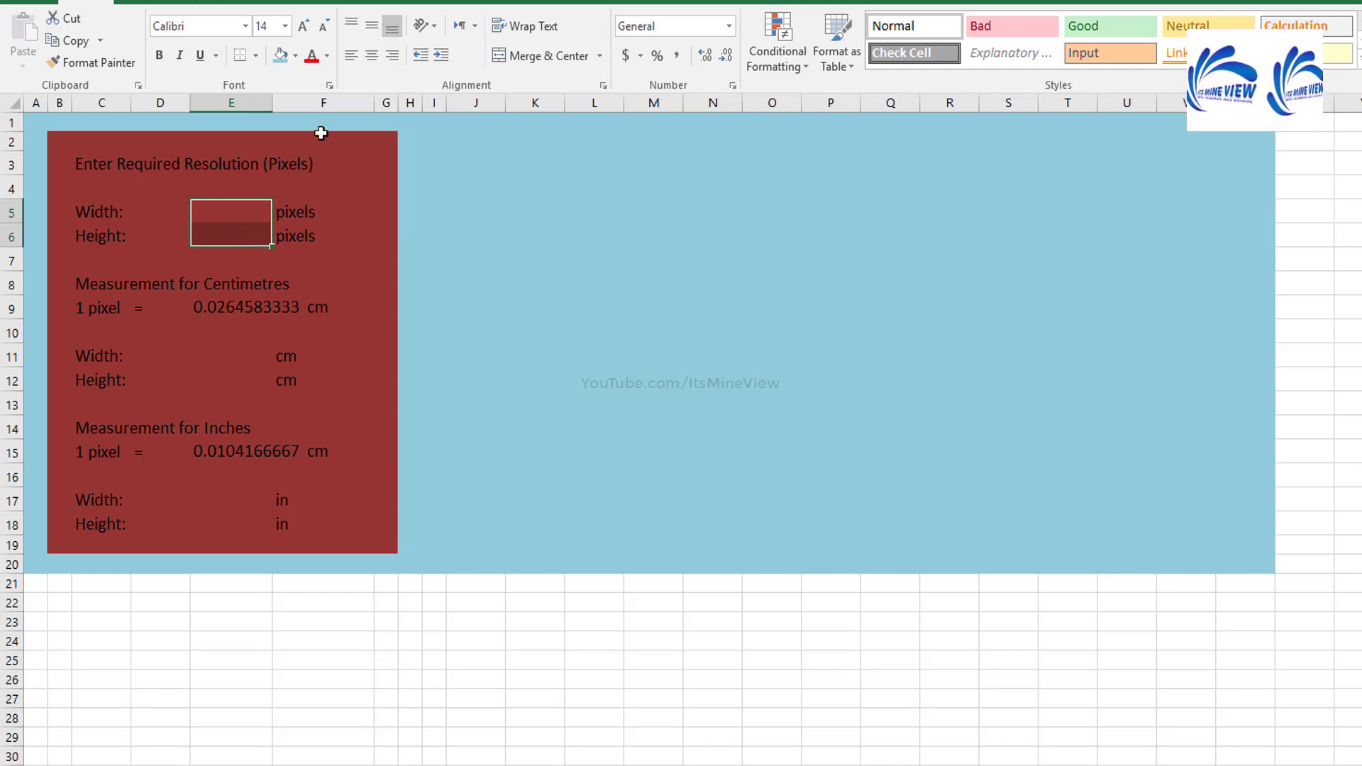
pyautogui.click(300, 61)
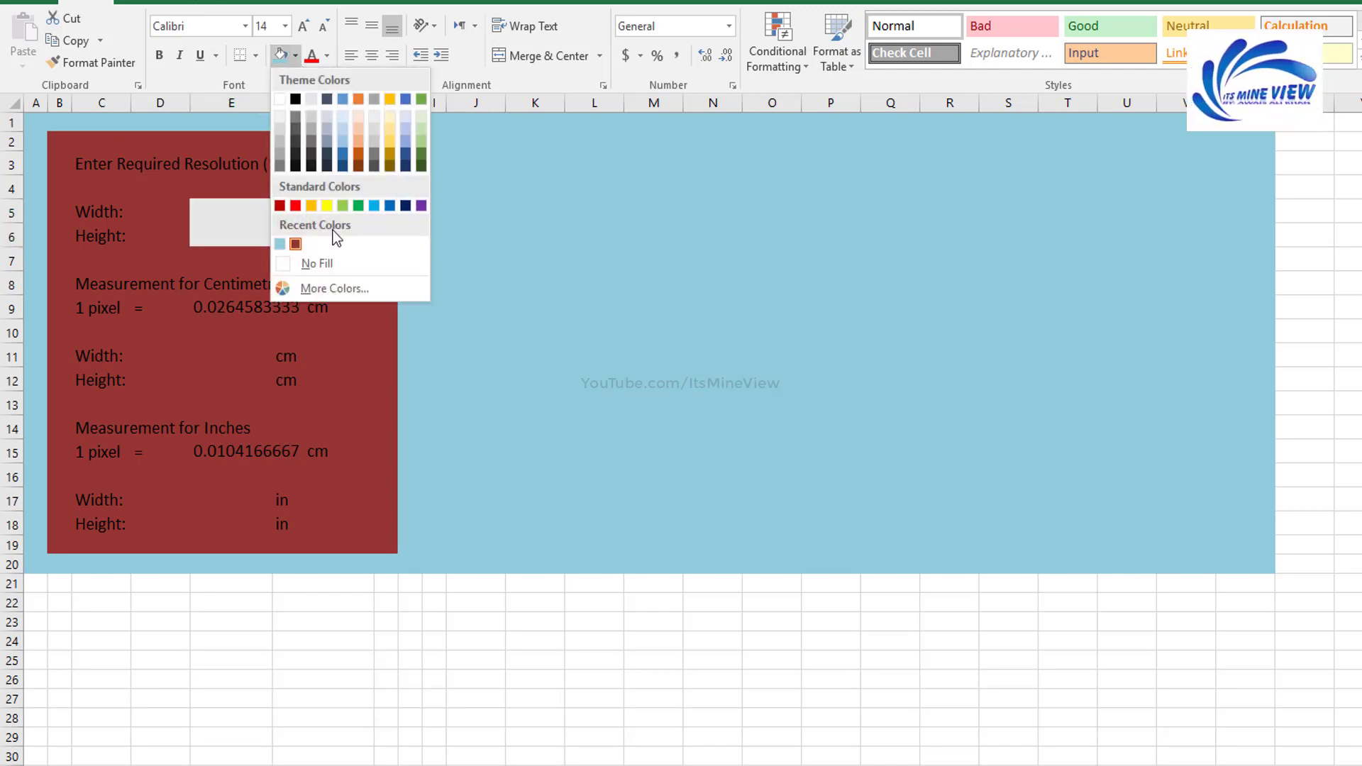
pyautogui.click(278, 242)
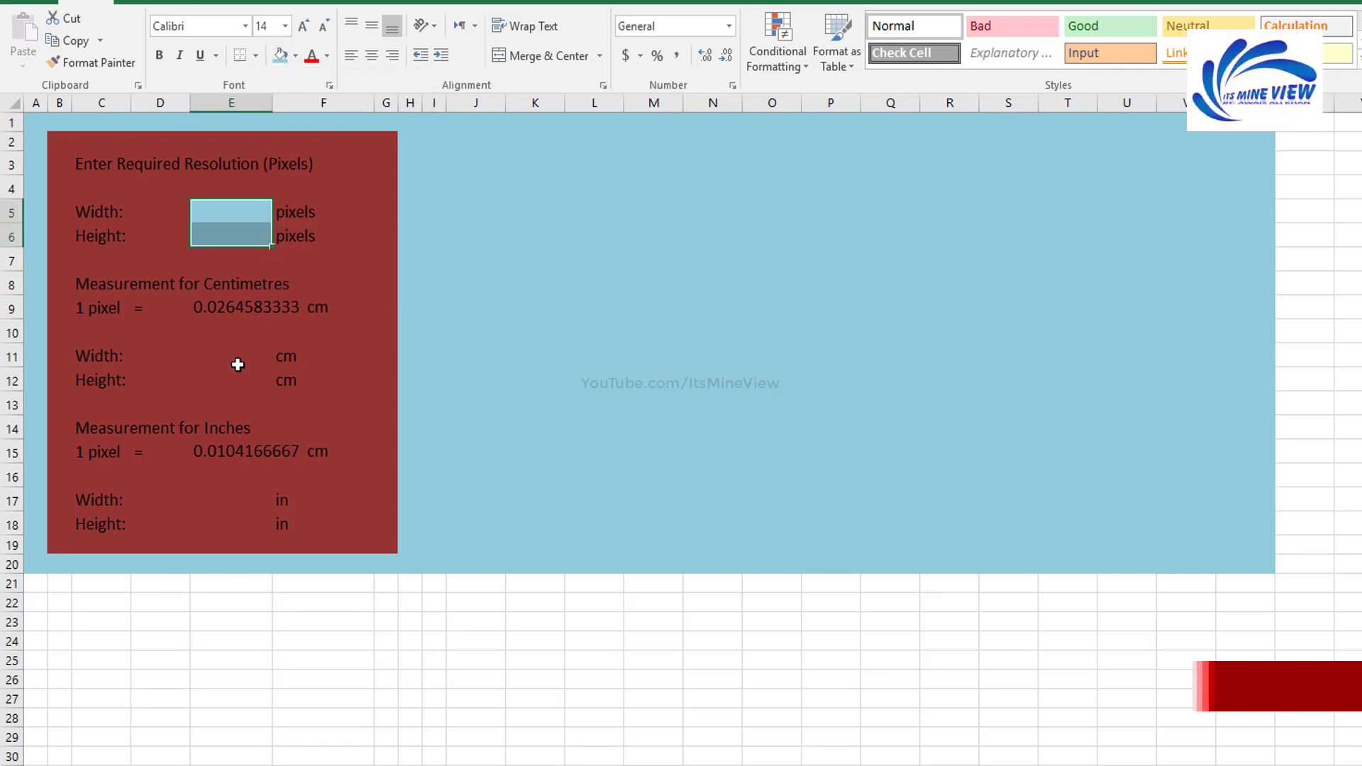
pyautogui.hotkey('ctrl', '1')
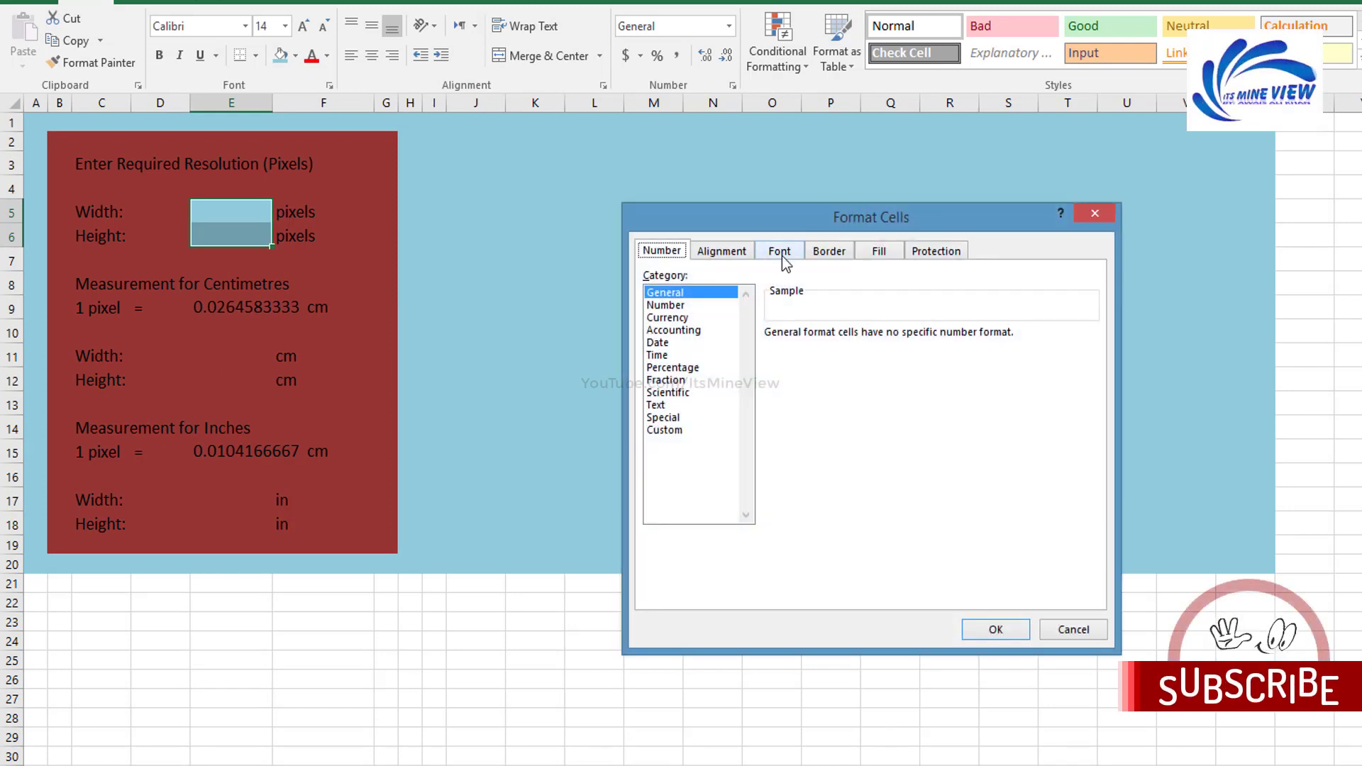
pyautogui.click(829, 250)
pyautogui.click(889, 316)
pyautogui.click(936, 305)
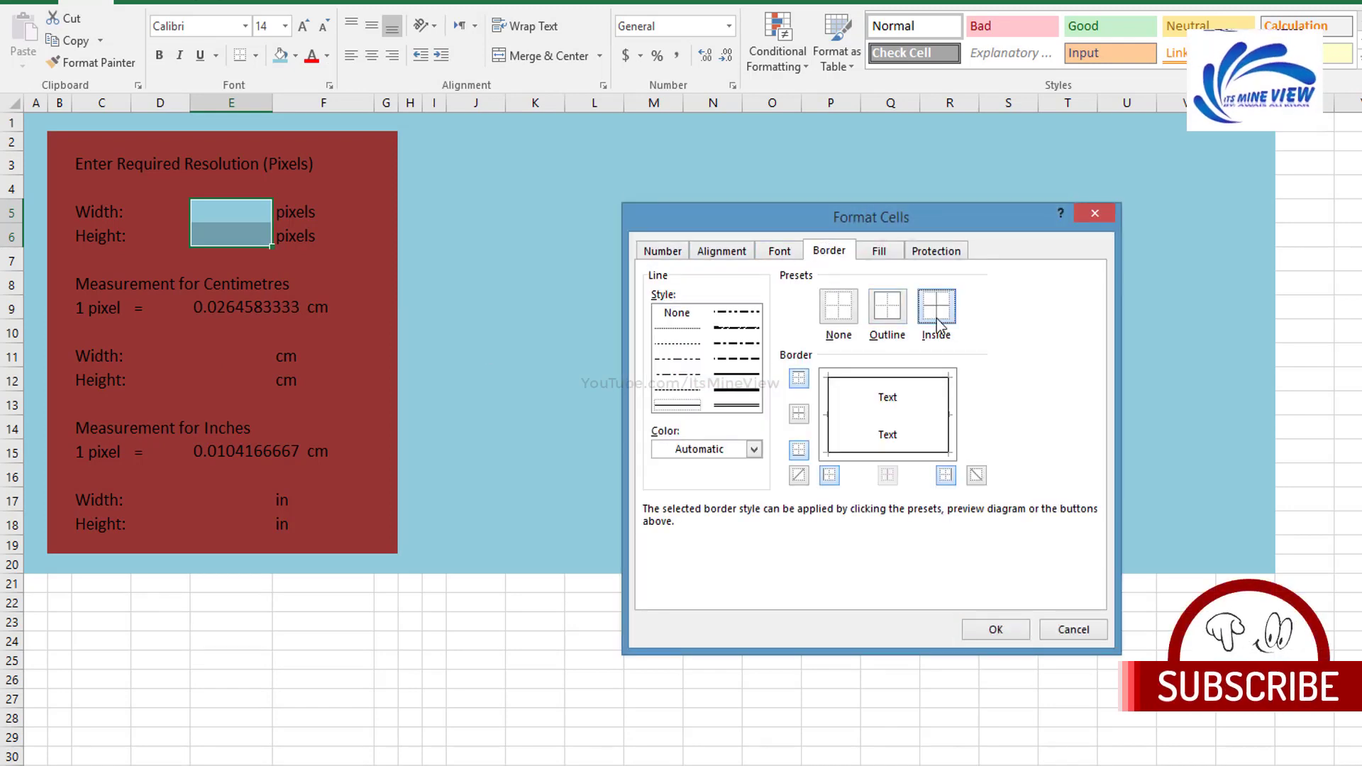
pyautogui.click(996, 629)
pyautogui.moveTo(248, 356); pyautogui.dragTo(248, 371)
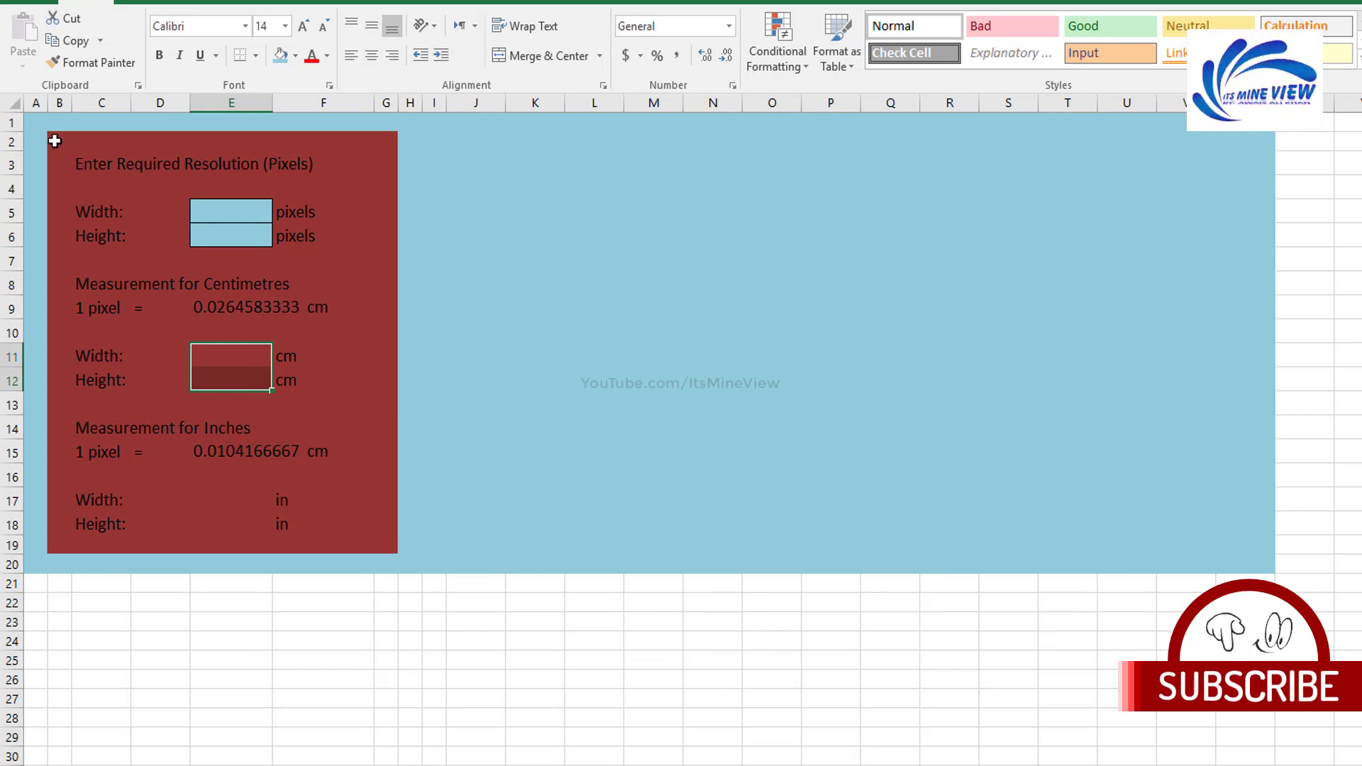
# Step: Set the text colour of panel B2:G19 to a pale off-white (Orange Lighter 80%)
pyautogui.moveTo(59, 151); pyautogui.dragTo(341, 516)
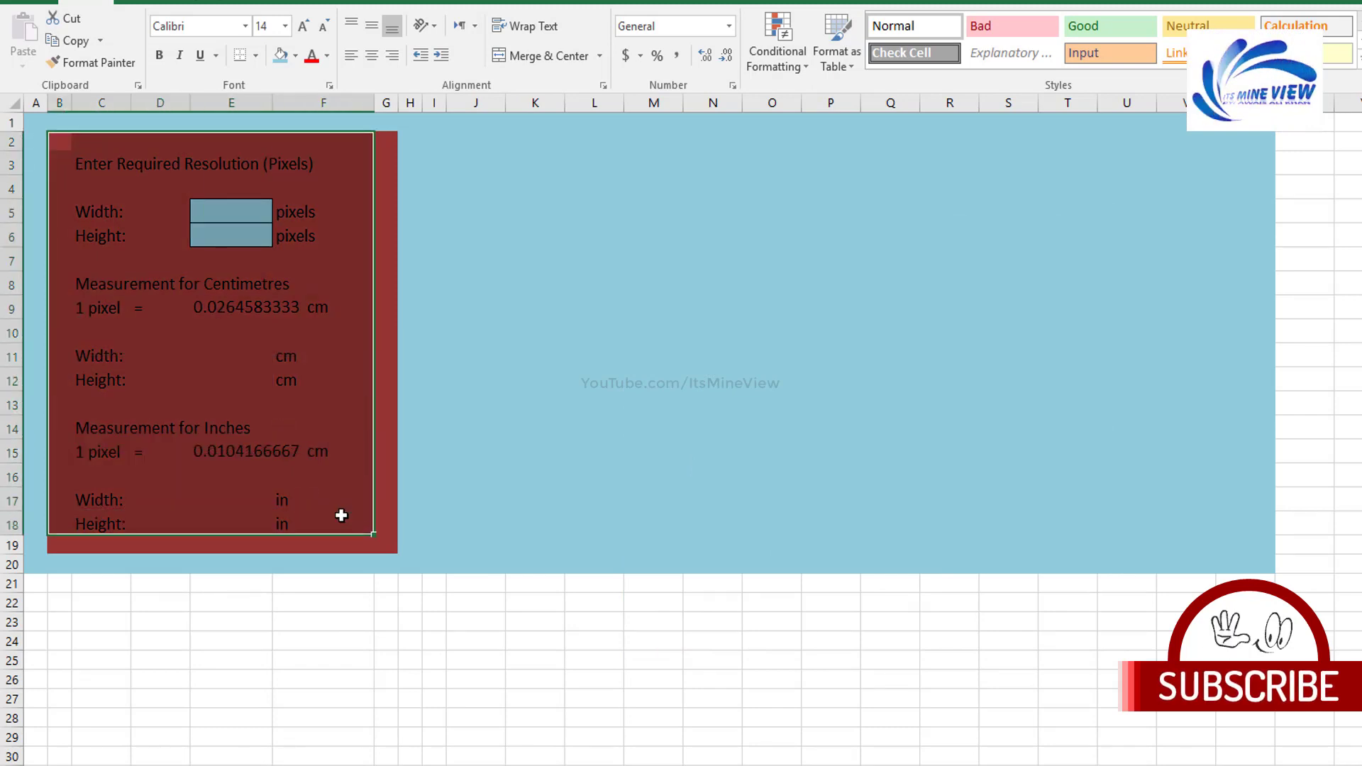
pyautogui.moveTo(354, 520); pyautogui.dragTo(386, 544)
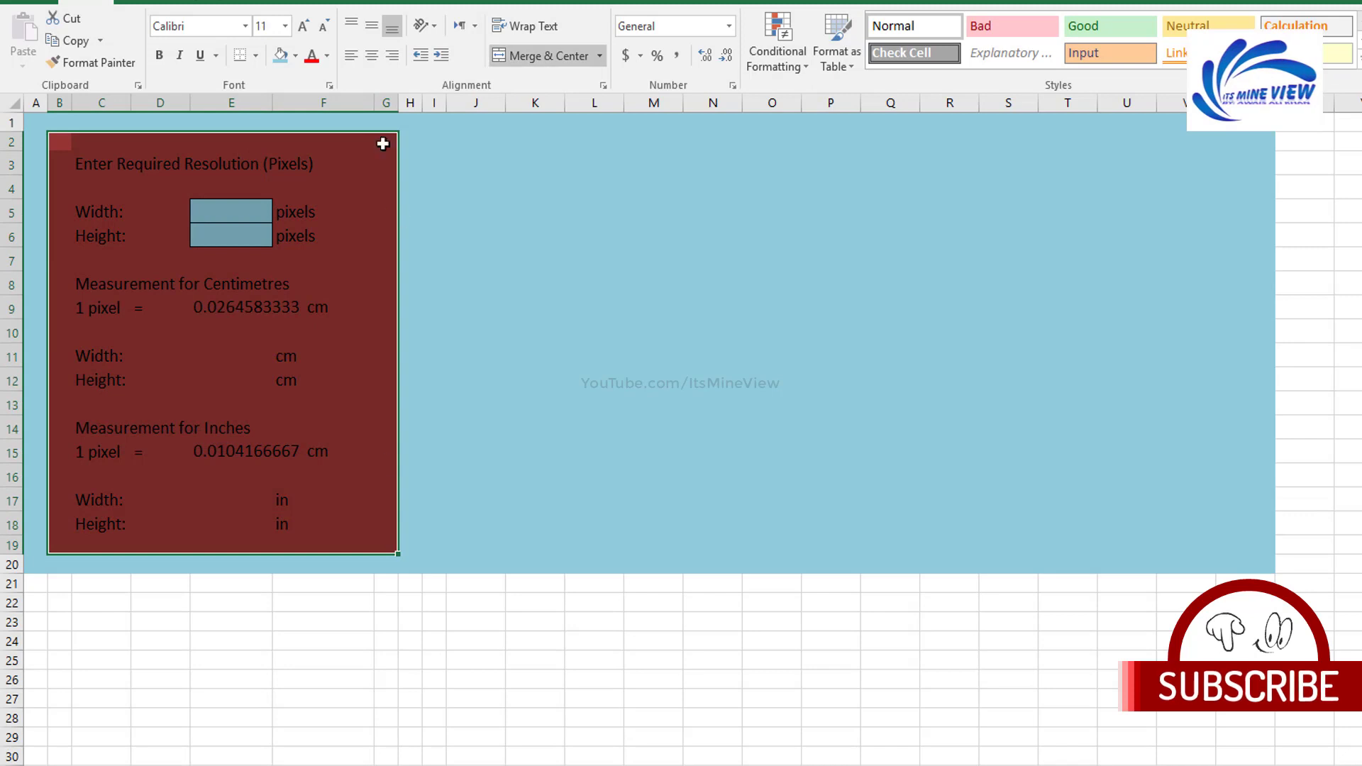
pyautogui.click(328, 56)
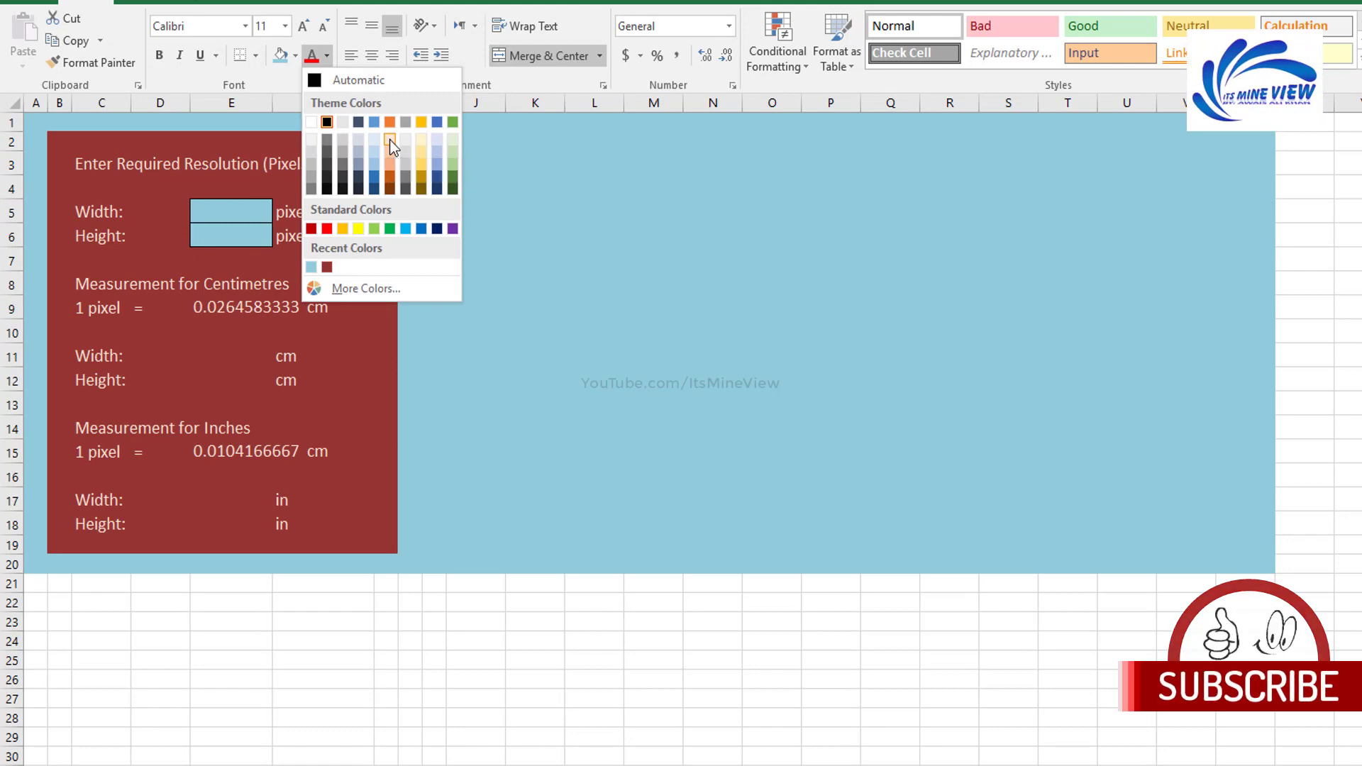
pyautogui.click(390, 140)
# Step: Make the Enter Required Resolution (Pixels) heading in C3 bold
pyautogui.click(106, 168)
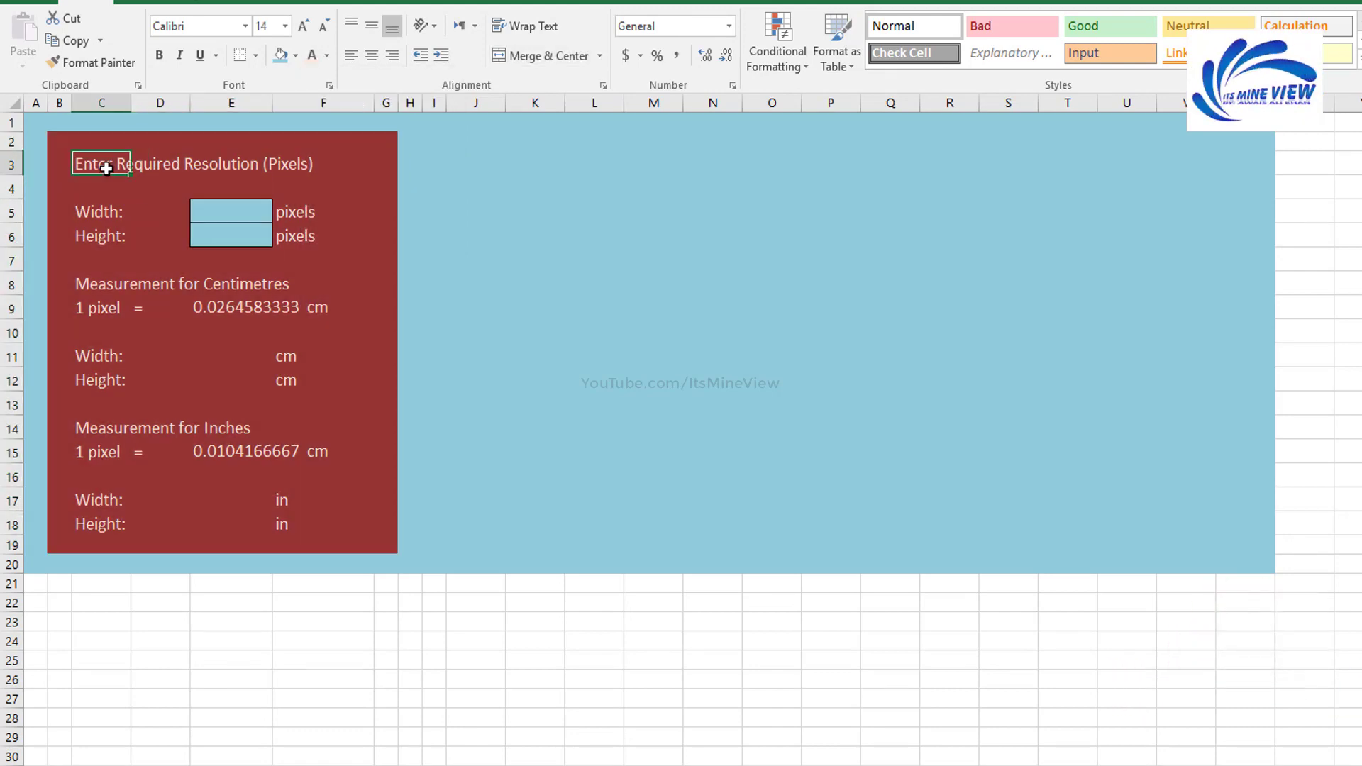
pyautogui.hotkey('ctrl', 'b')
pyautogui.click(153, 212)
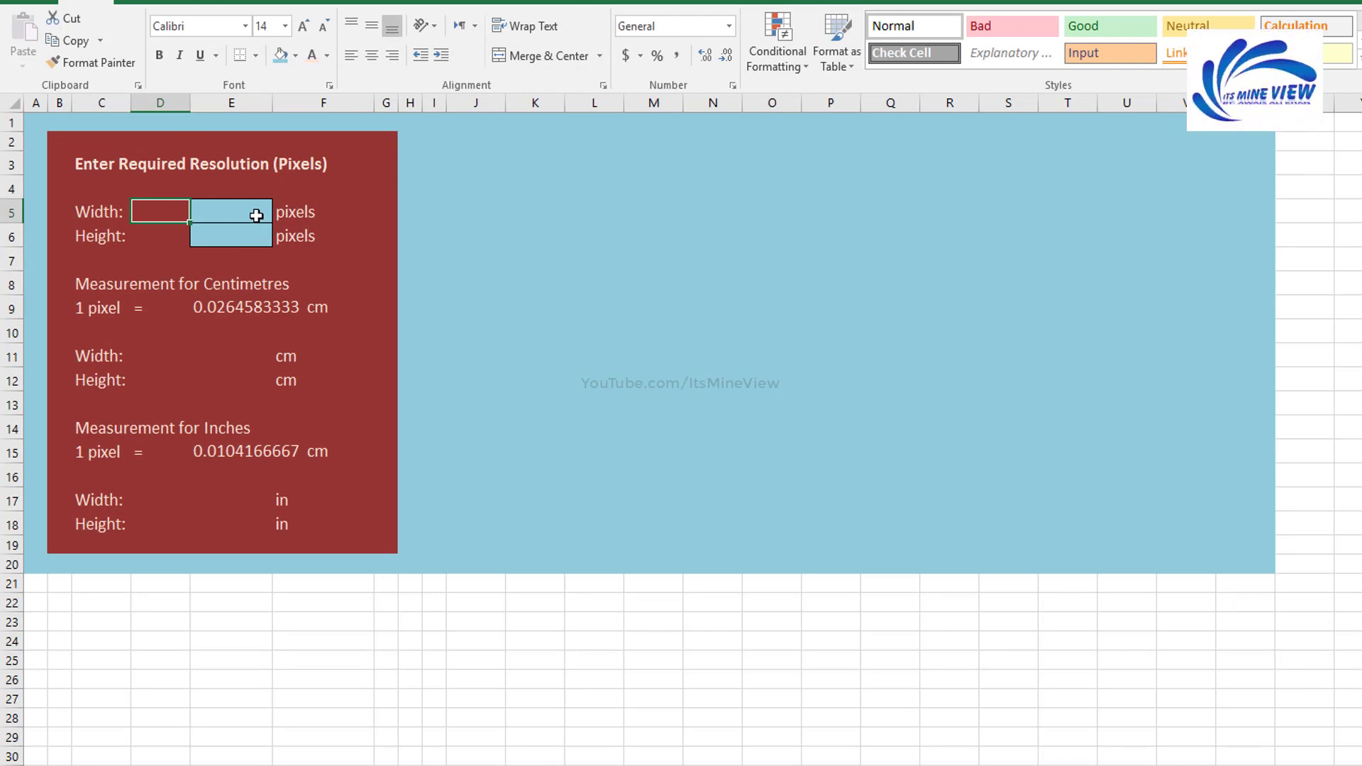
pyautogui.click(238, 366)
pyautogui.write('=')
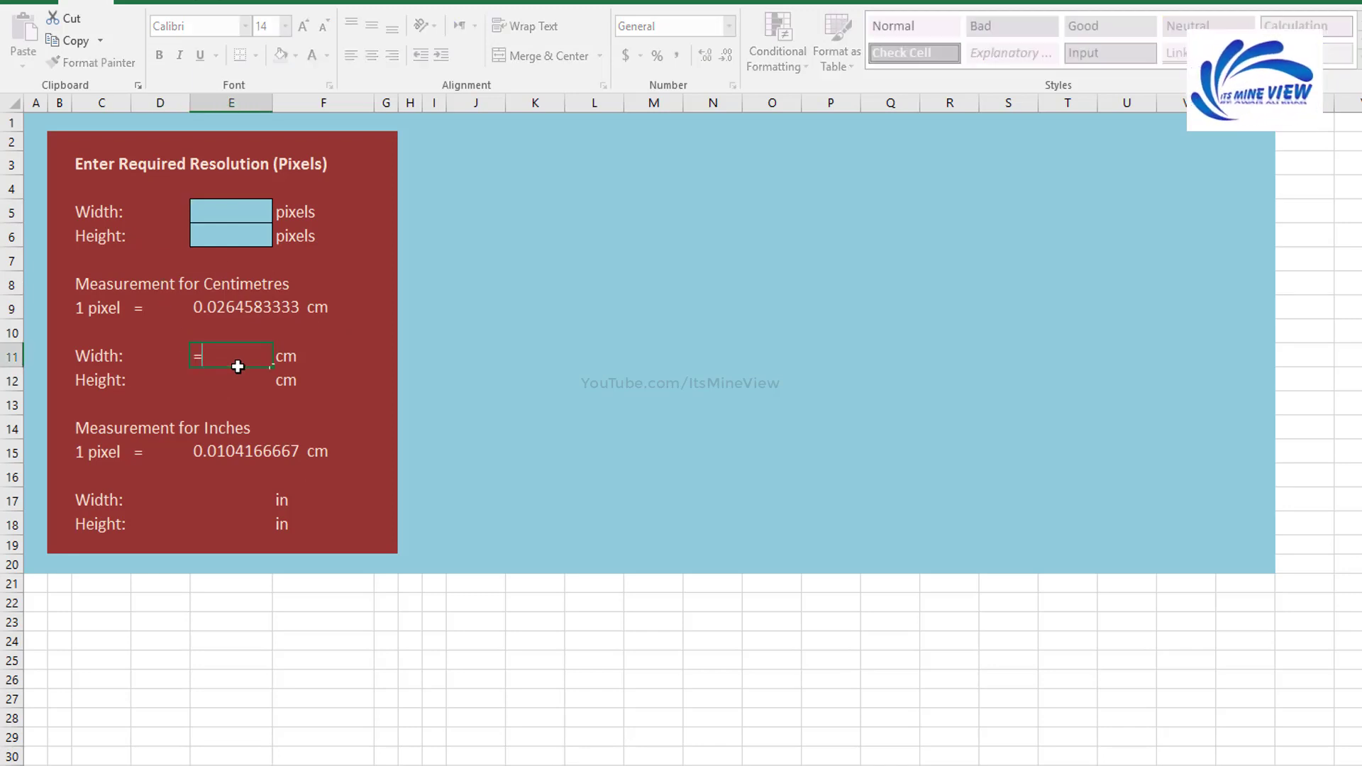
pyautogui.press('Escape')
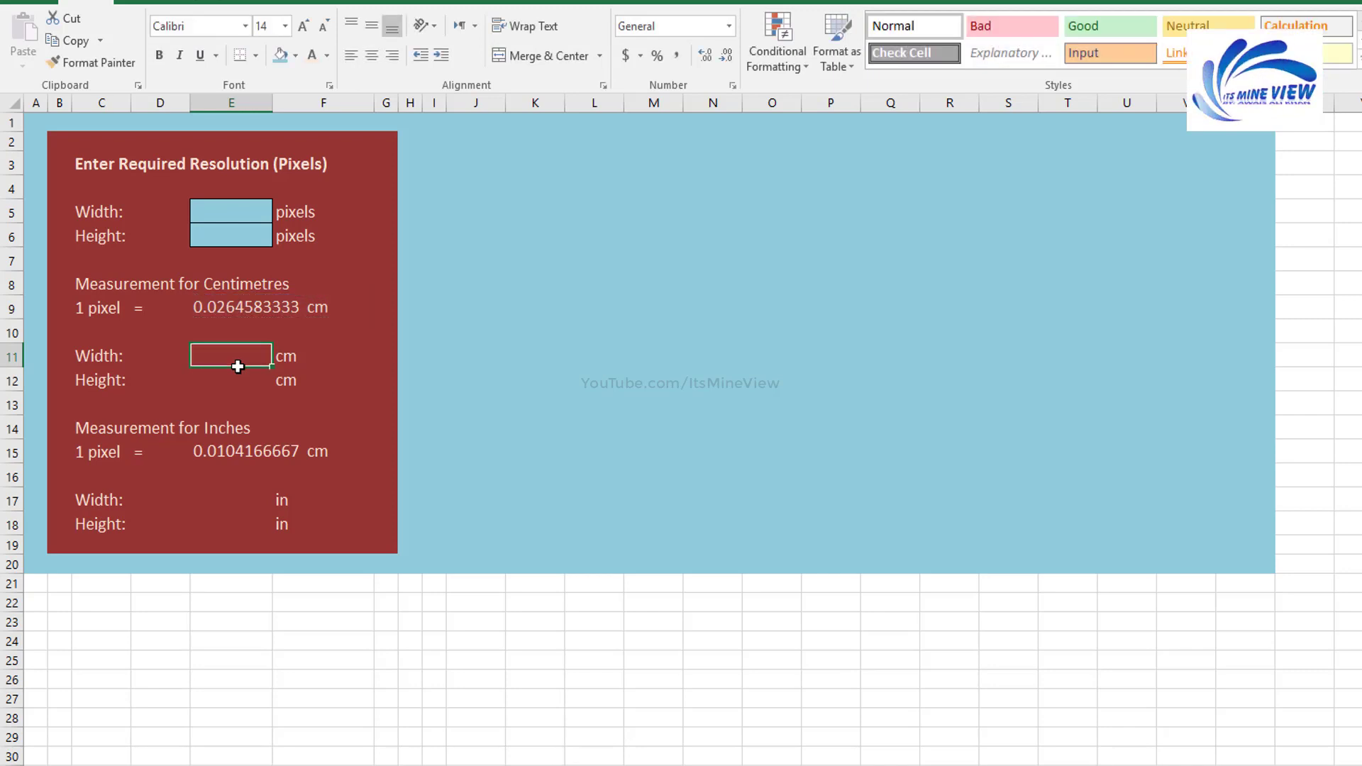
pyautogui.press('Up')
pyautogui.press('Up')
pyautogui.press('Up')
pyautogui.press('Up')
pyautogui.press('Up')
pyautogui.press('Up')
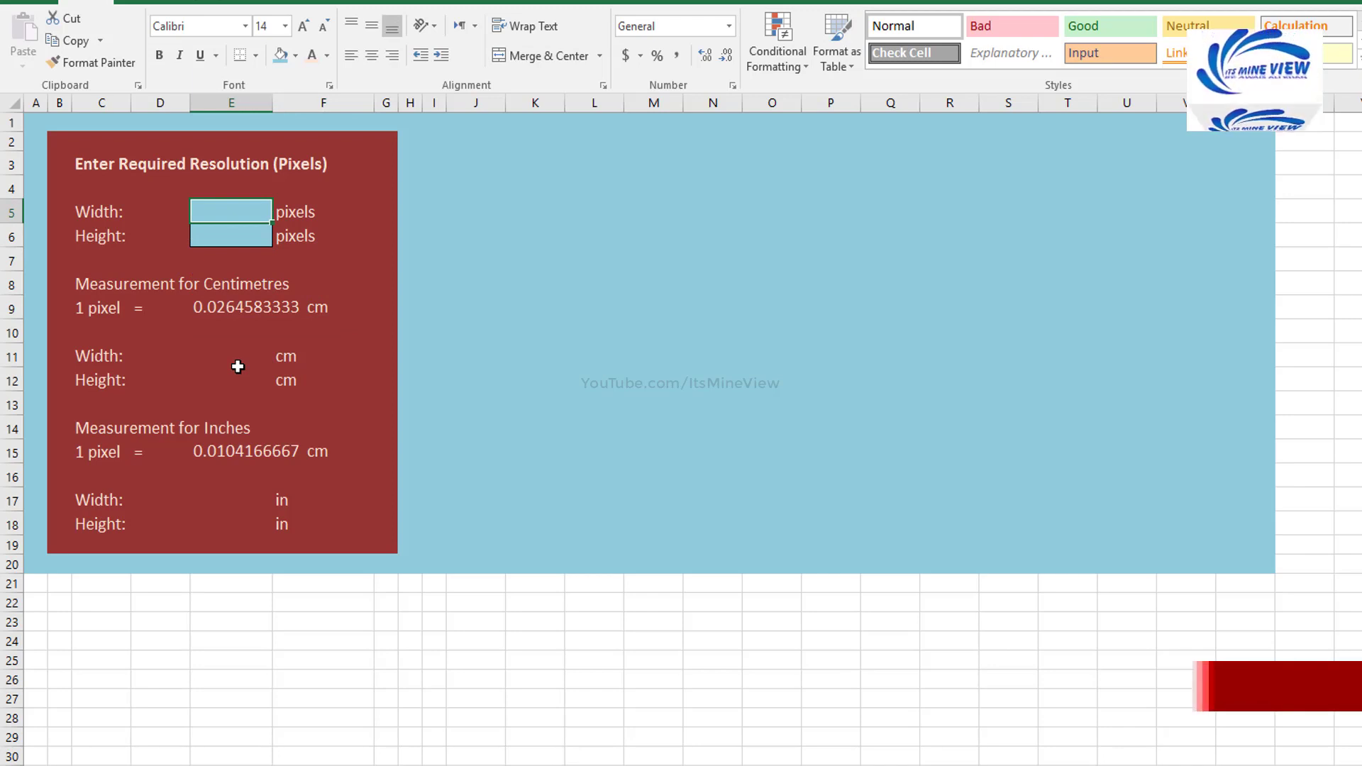
# Step: Enter width 2546 and height 423 in E5:E6, centred in black text
pyautogui.write('2546')
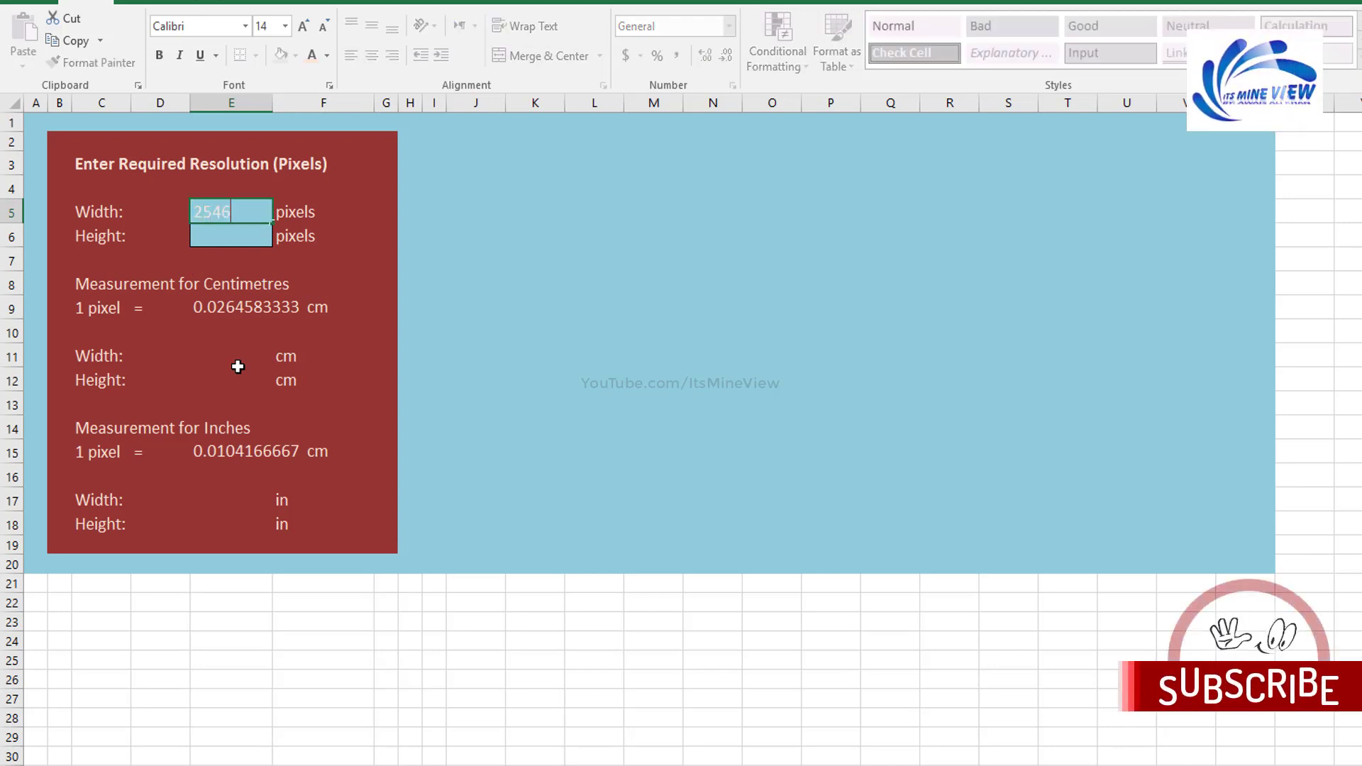
pyautogui.press('Return')
pyautogui.write('423')
pyautogui.press('Return')
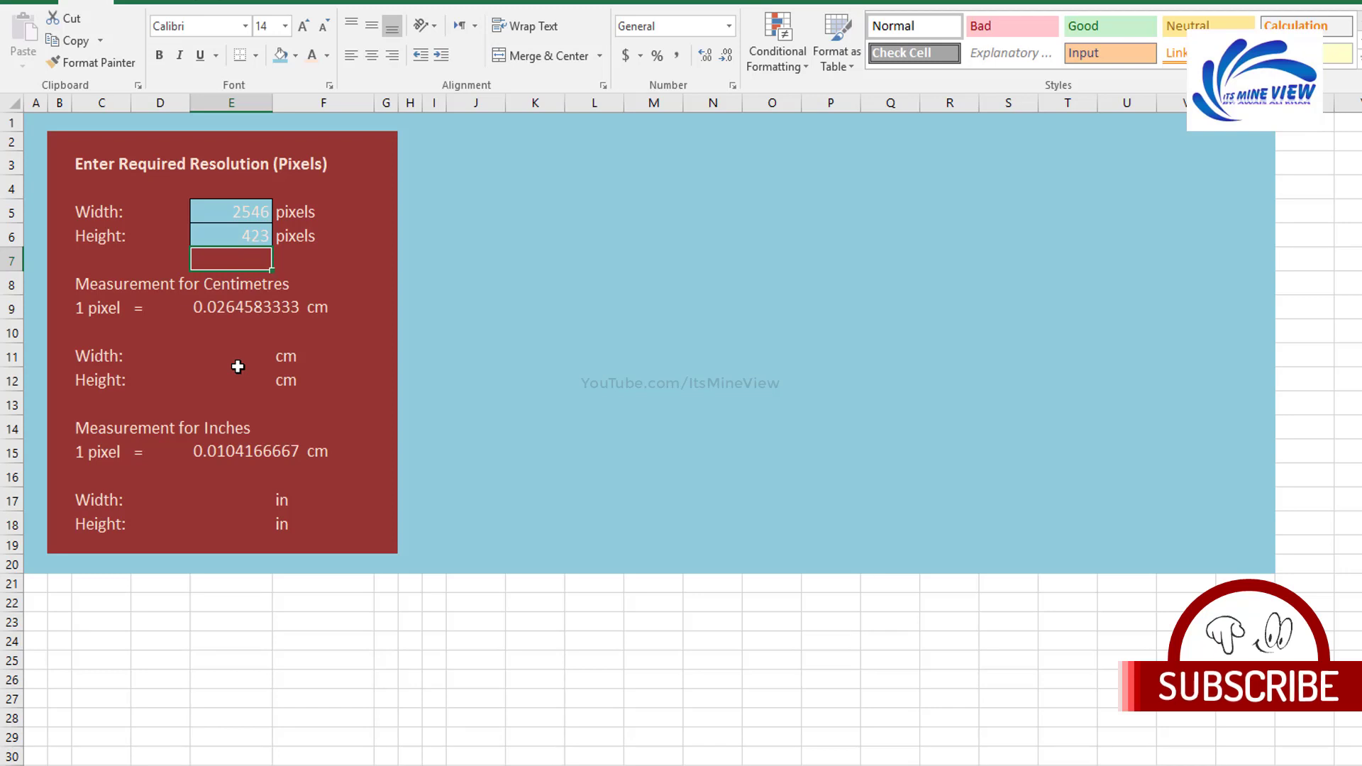
pyautogui.press('Up')
pyautogui.press('Up')
pyautogui.hotkey('shift', 'Down')
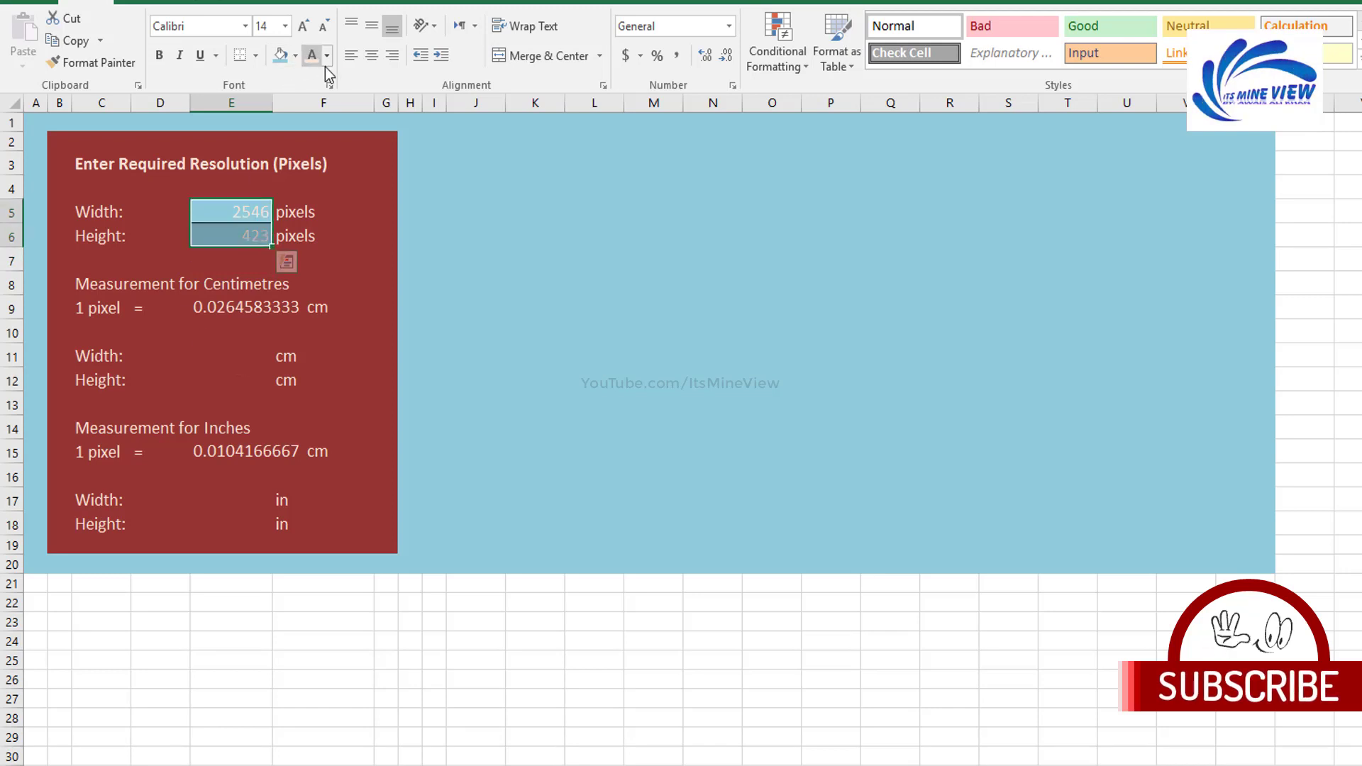
pyautogui.click(326, 60)
pyautogui.click(331, 85)
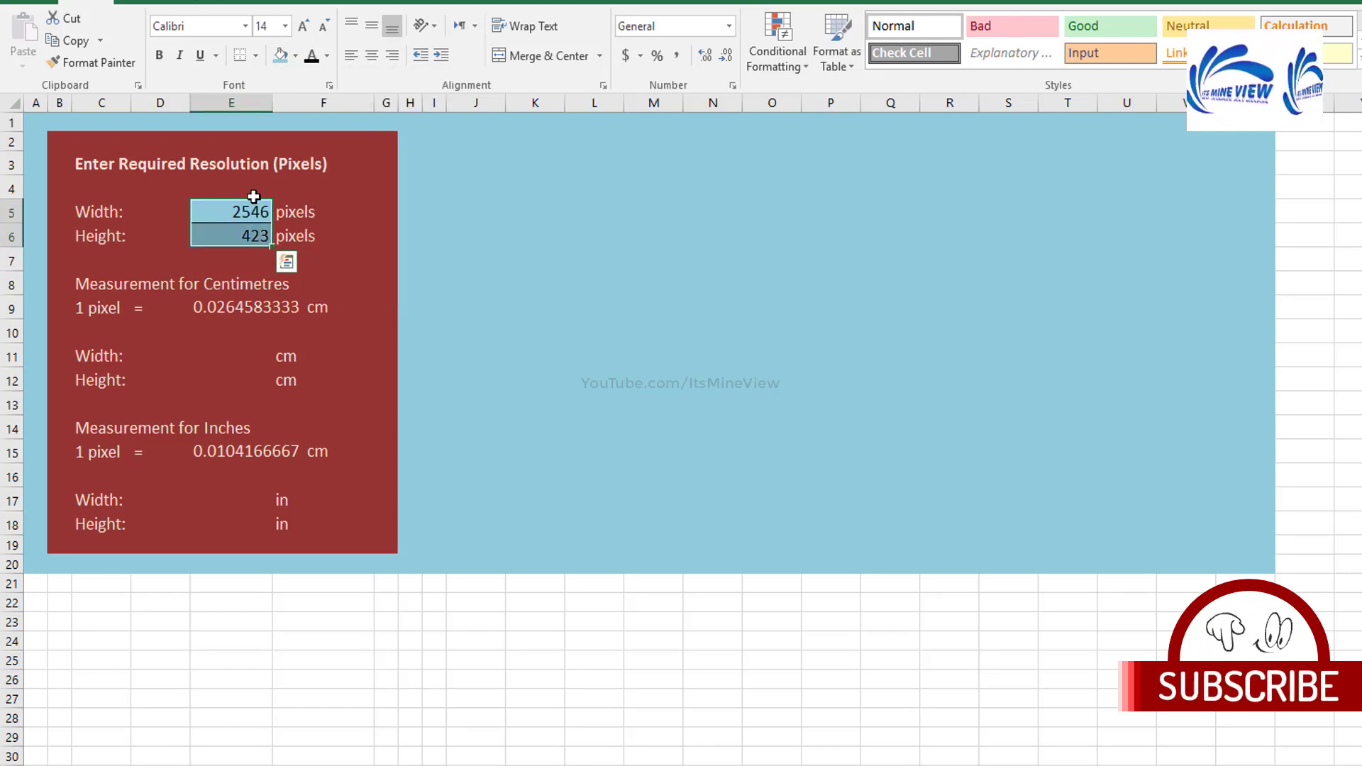
pyautogui.click(371, 56)
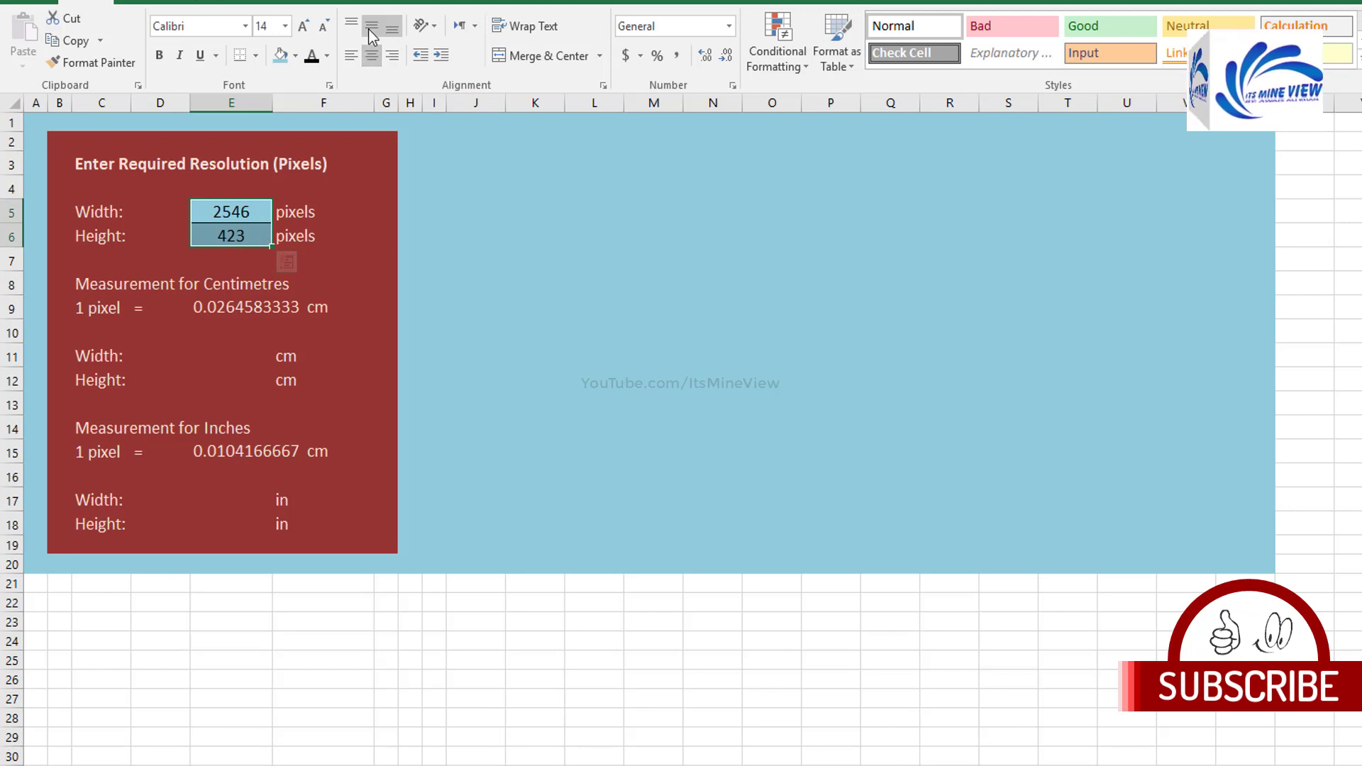
pyautogui.click(241, 358)
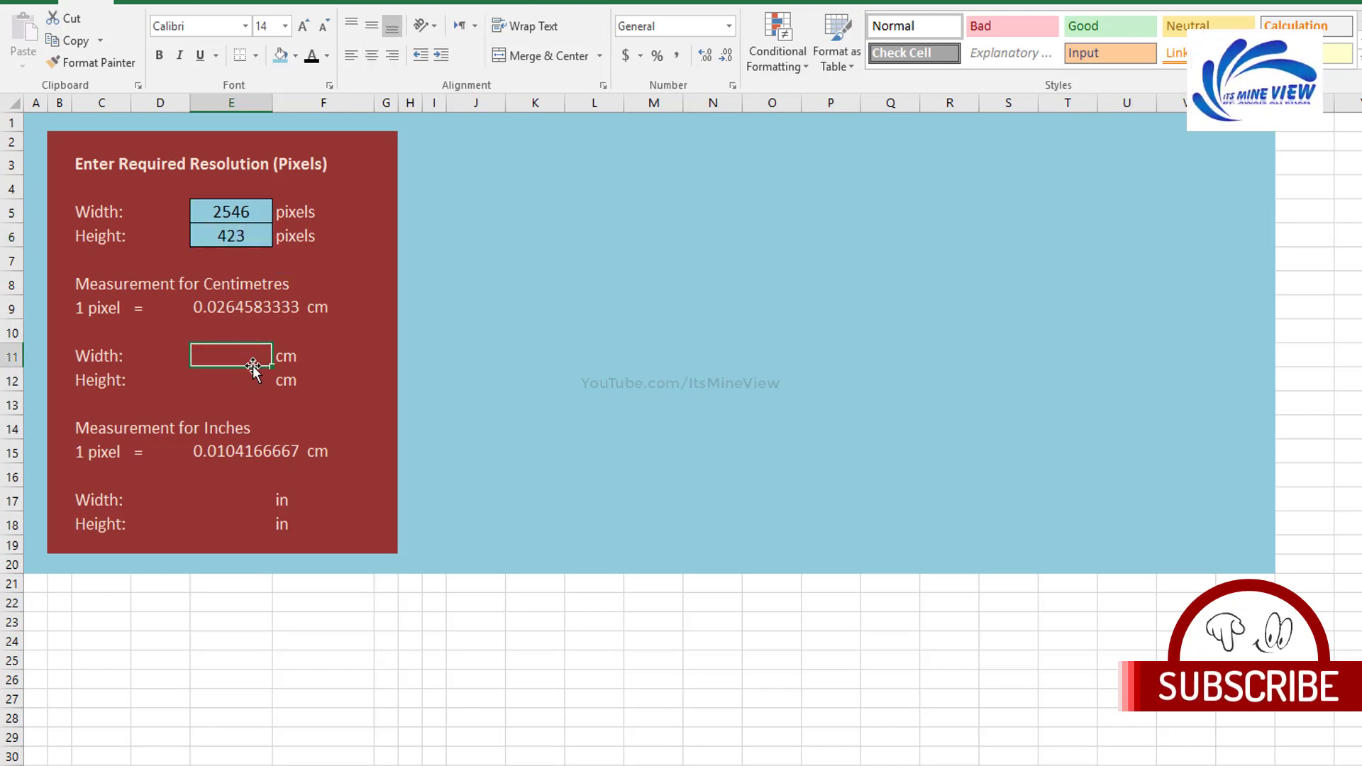
# Step: Border E11:E12 with a light salmon outline and a horizontal divider between the cells
pyautogui.moveTo(254, 365); pyautogui.dragTo(254, 367)
pyautogui.hotkey('ctrl', '1')
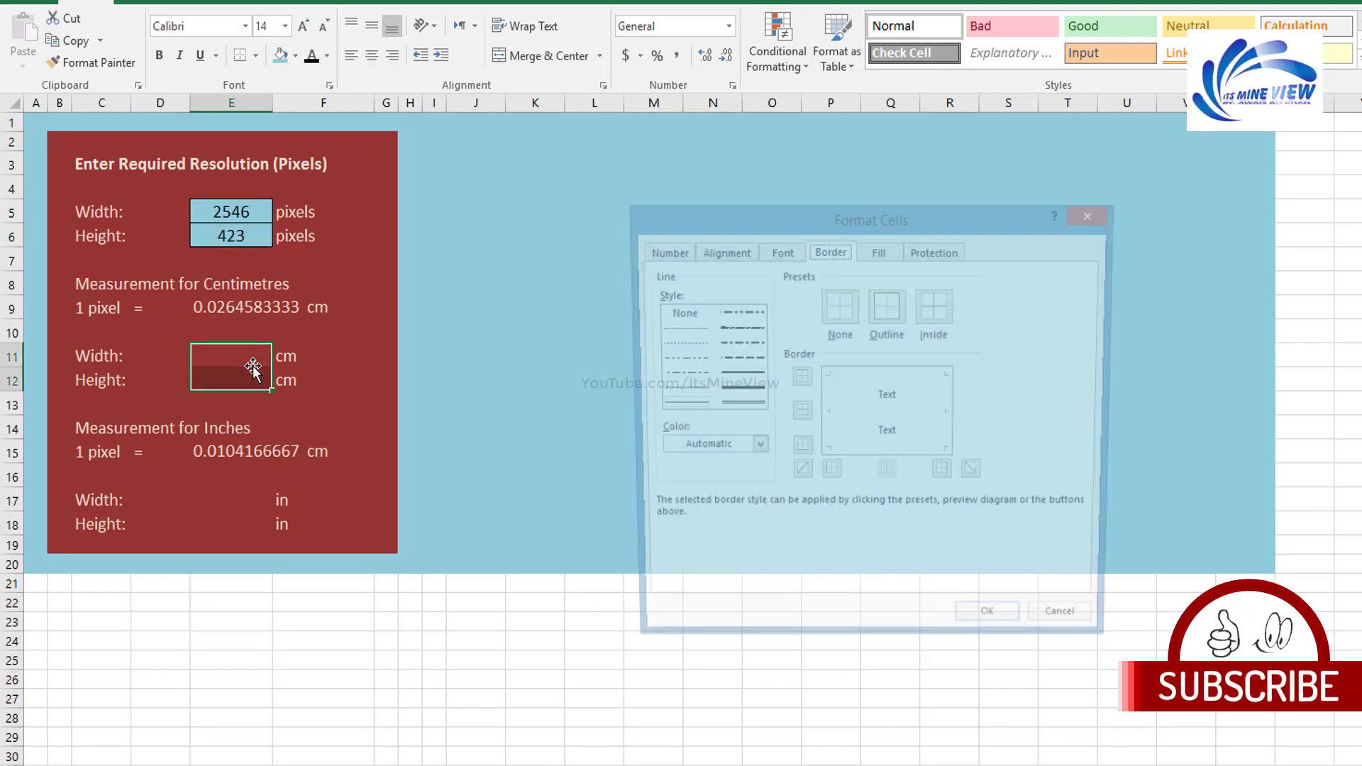
pyautogui.click(749, 453)
pyautogui.click(738, 530)
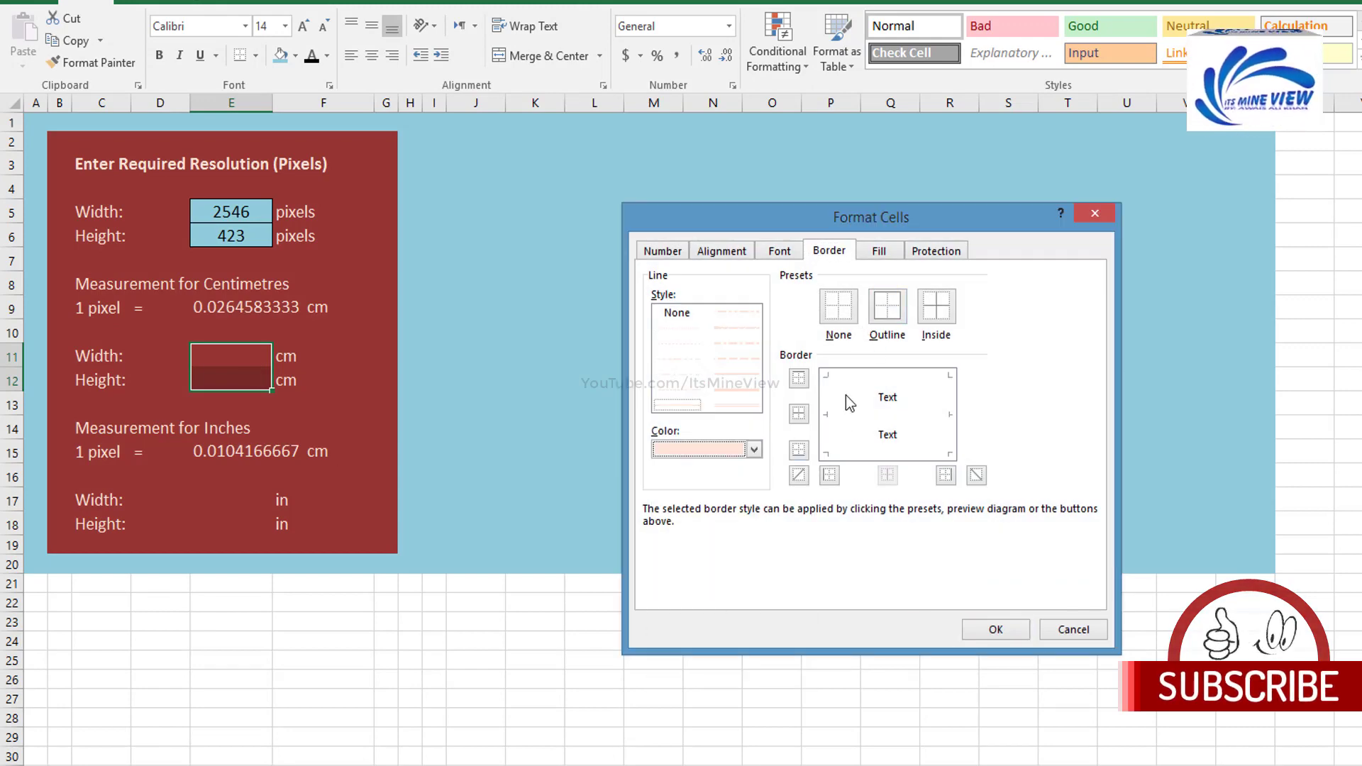
pyautogui.click(887, 305)
pyautogui.click(935, 309)
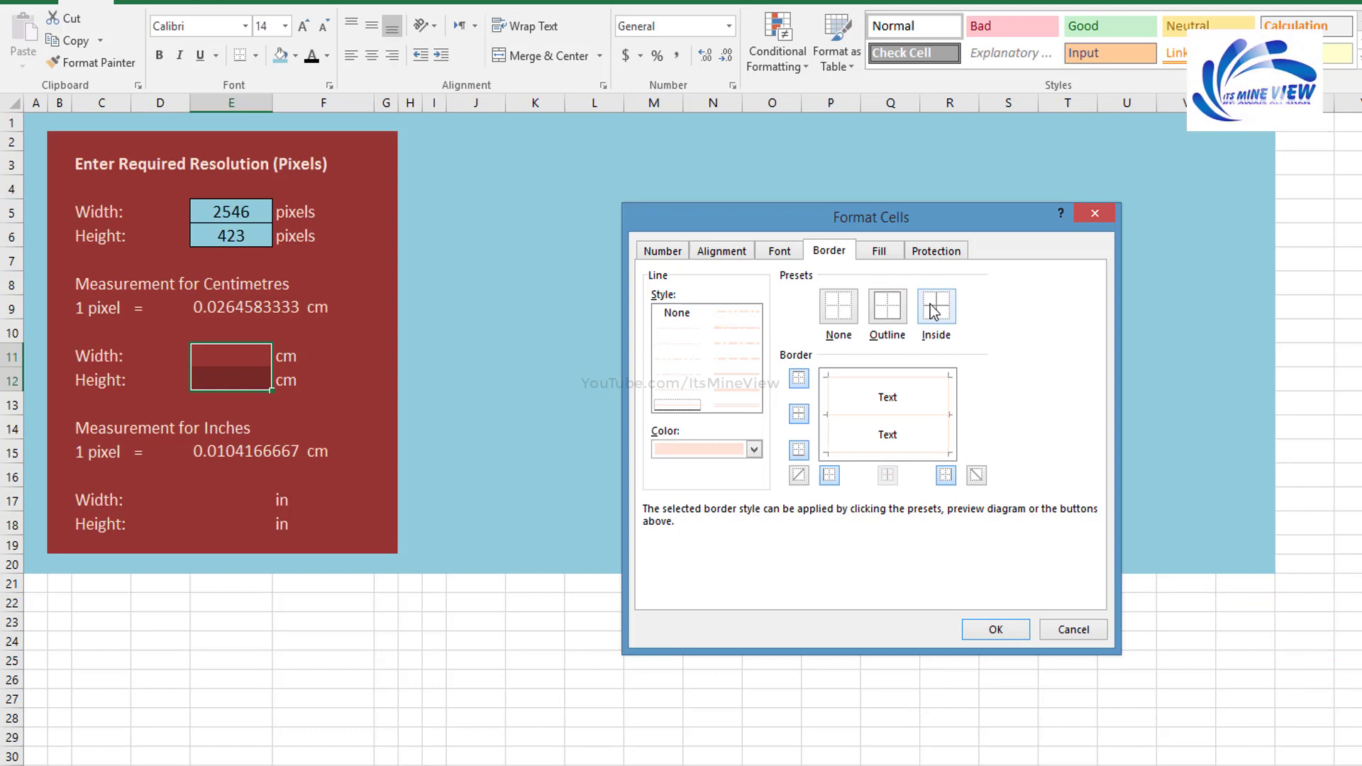
pyautogui.click(997, 629)
pyautogui.moveTo(248, 499); pyautogui.dragTo(244, 520)
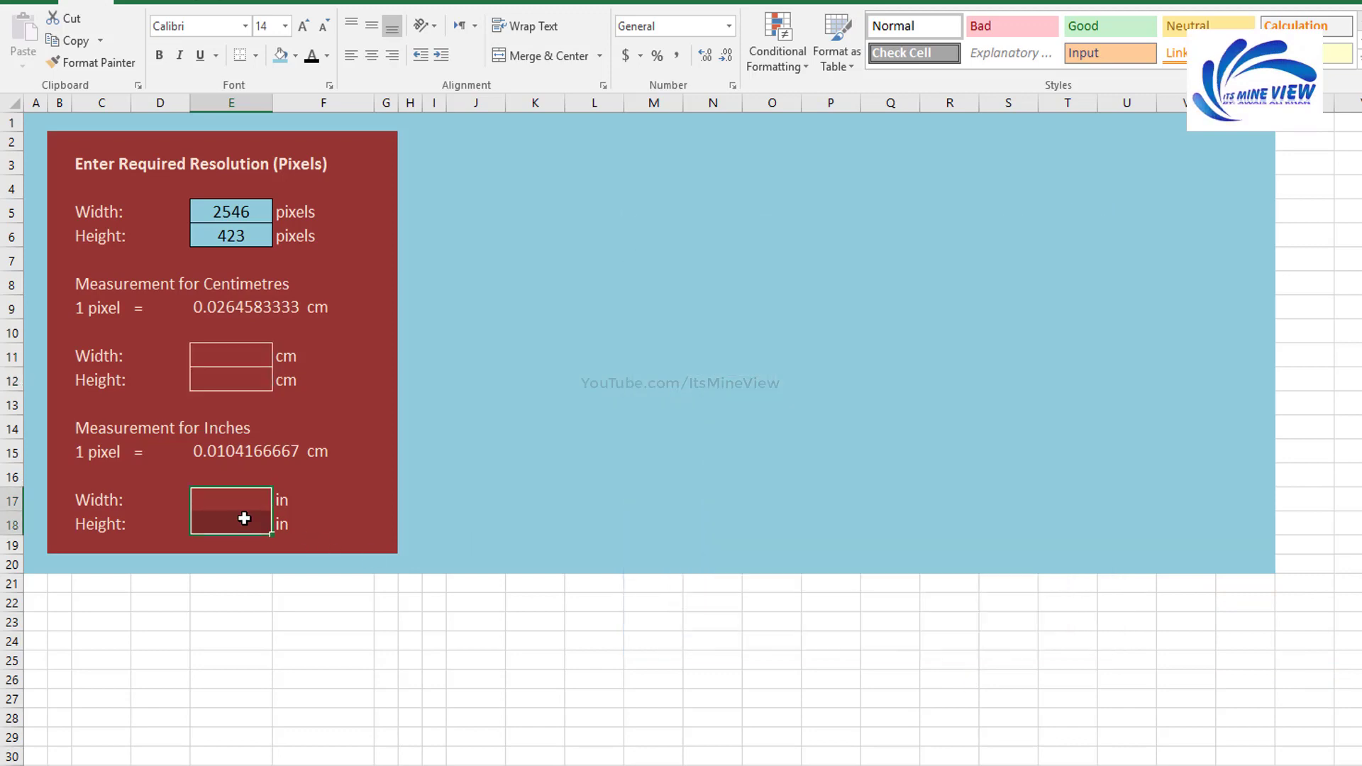
pyautogui.click(244, 354)
pyautogui.write('=')
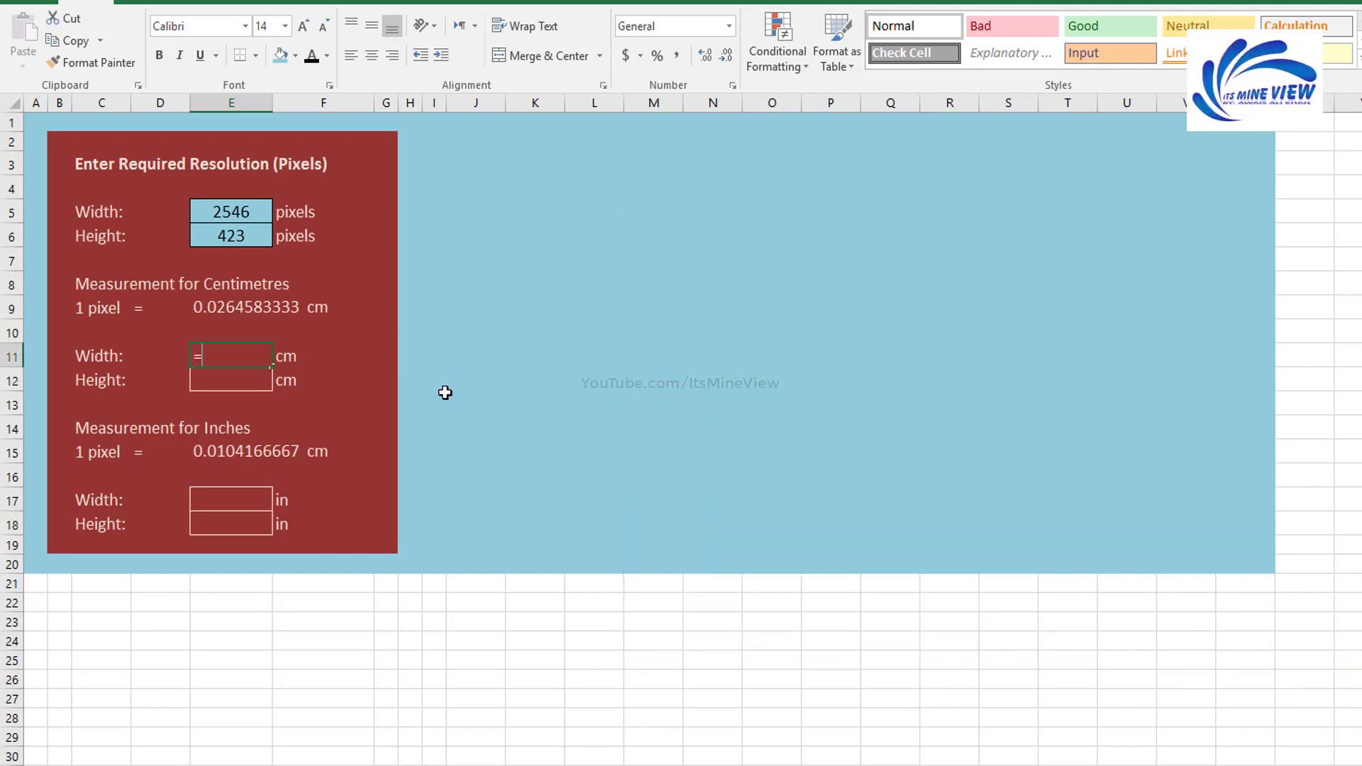
# Step: Enter =E5*E9 in E11 and =E6*E9 in E12, then select both results
pyautogui.press('Up')
pyautogui.press('Up')
pyautogui.press('Up')
pyautogui.press('Up')
pyautogui.press('Up')
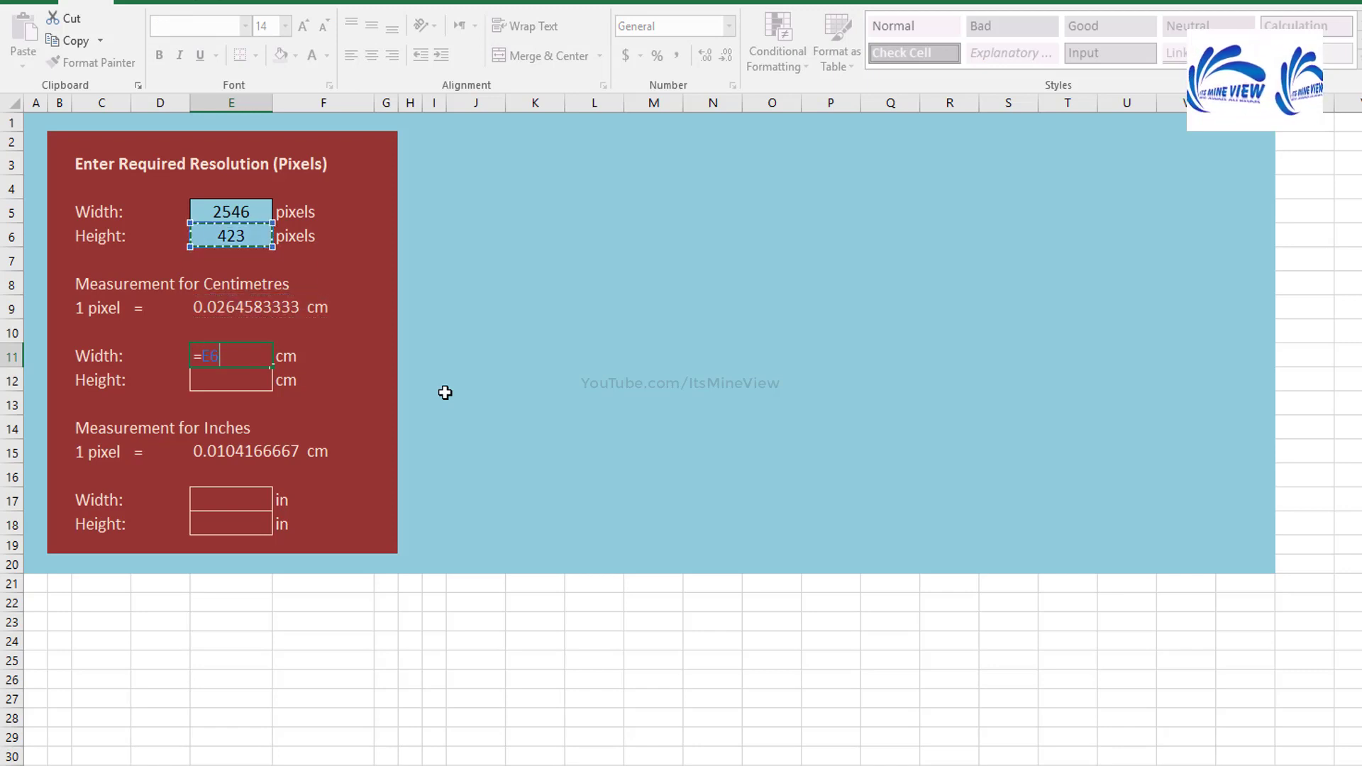
pyautogui.press('Up')
pyautogui.write('*')
pyautogui.press('Down')
pyautogui.press('Down')
pyautogui.press('Down')
pyautogui.press('Return')
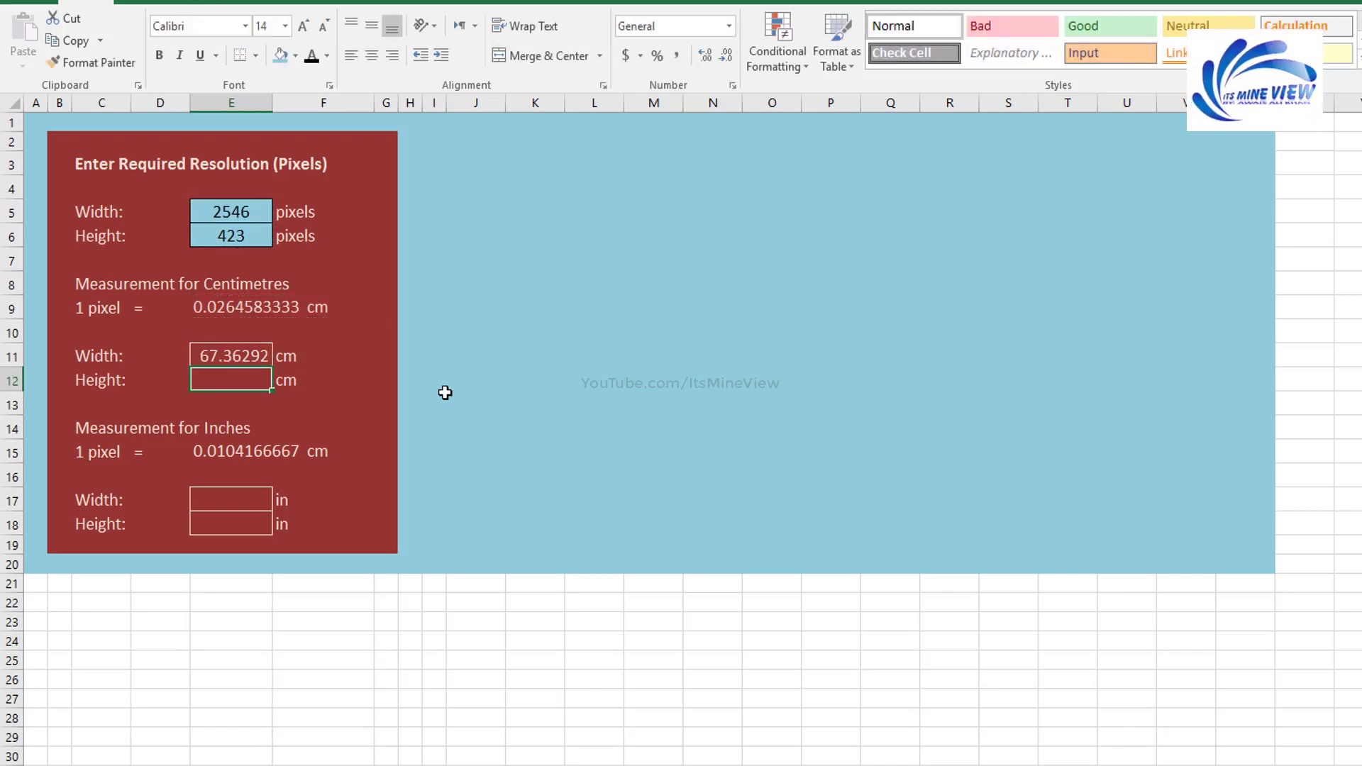
pyautogui.write('=')
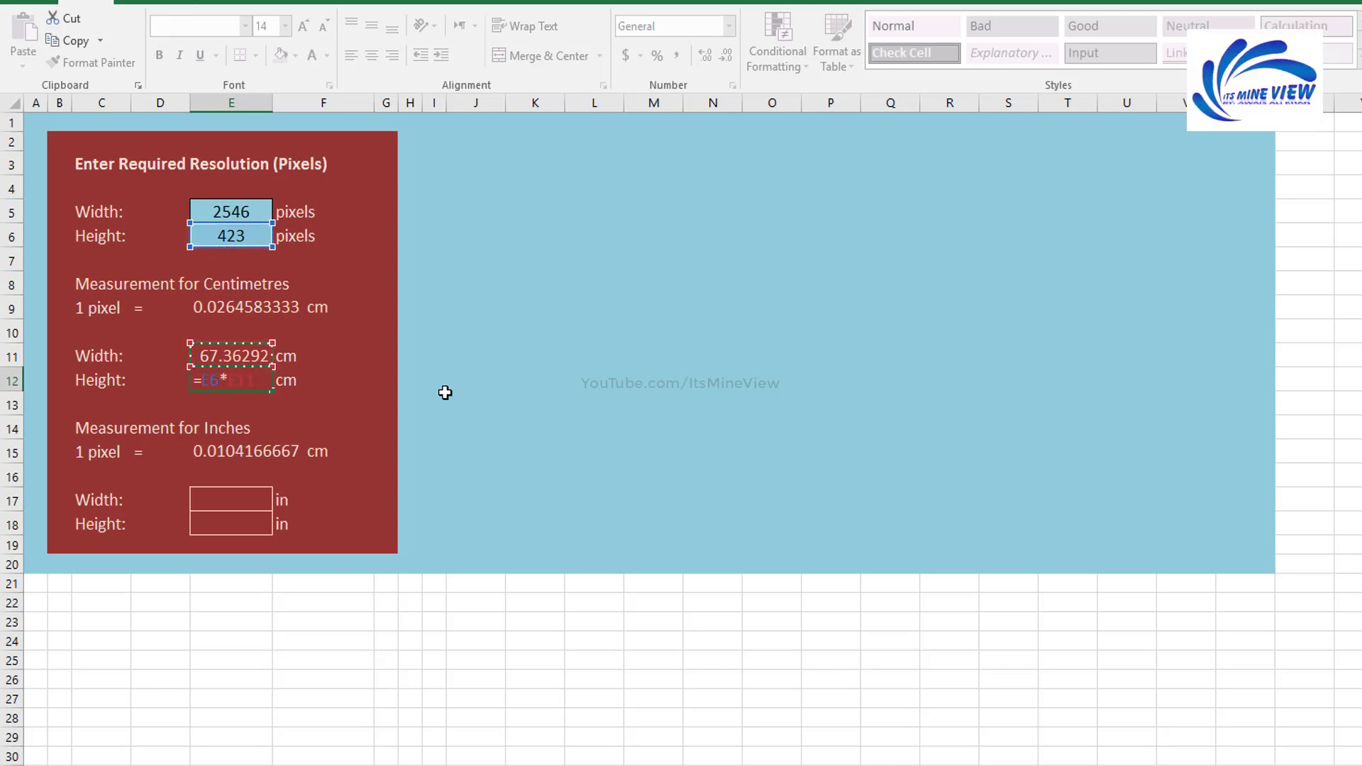
pyautogui.press('Return')
pyautogui.press('Up')
pyautogui.press('Up')
pyautogui.hotkey('shift', 'Down')
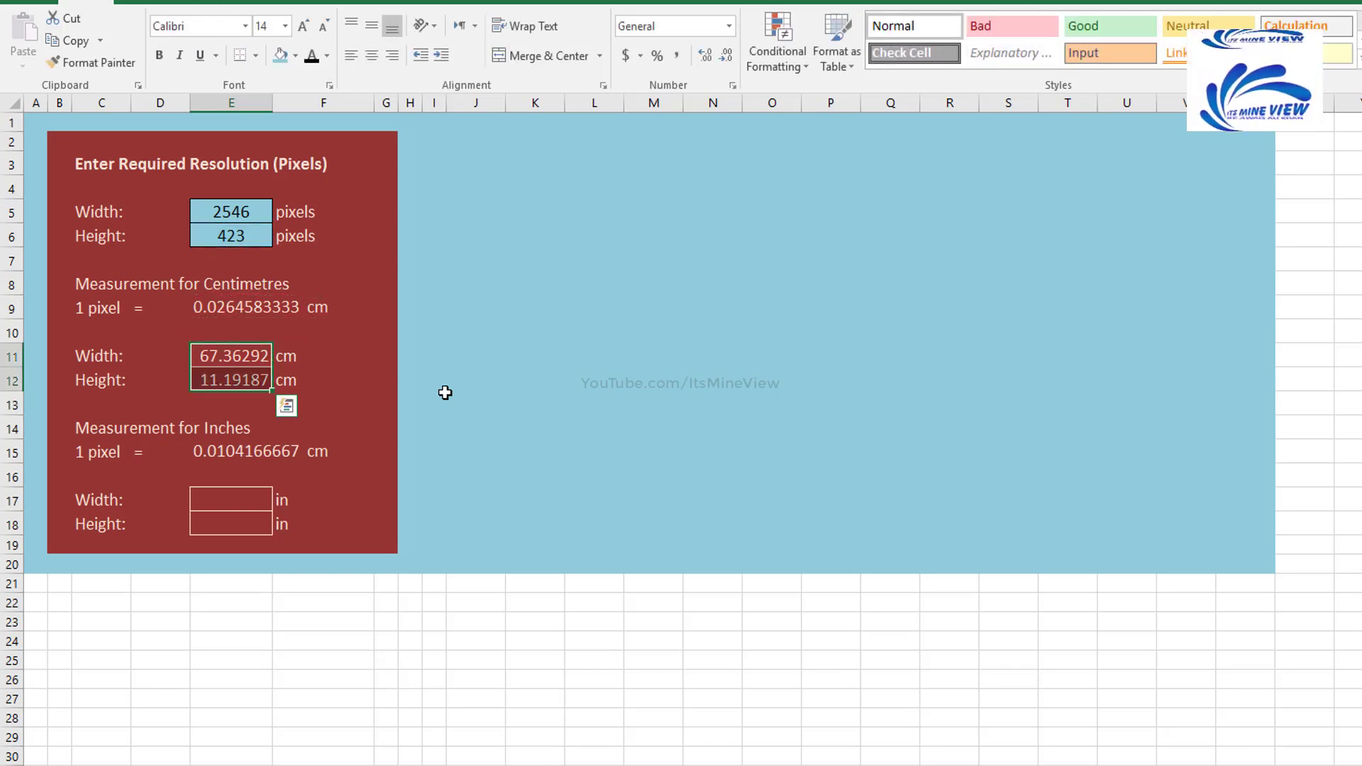
# Step: Round the centimetre results to two decimals and paint their format onto E17:E18
pyautogui.click(724, 55)
pyautogui.click(724, 55)
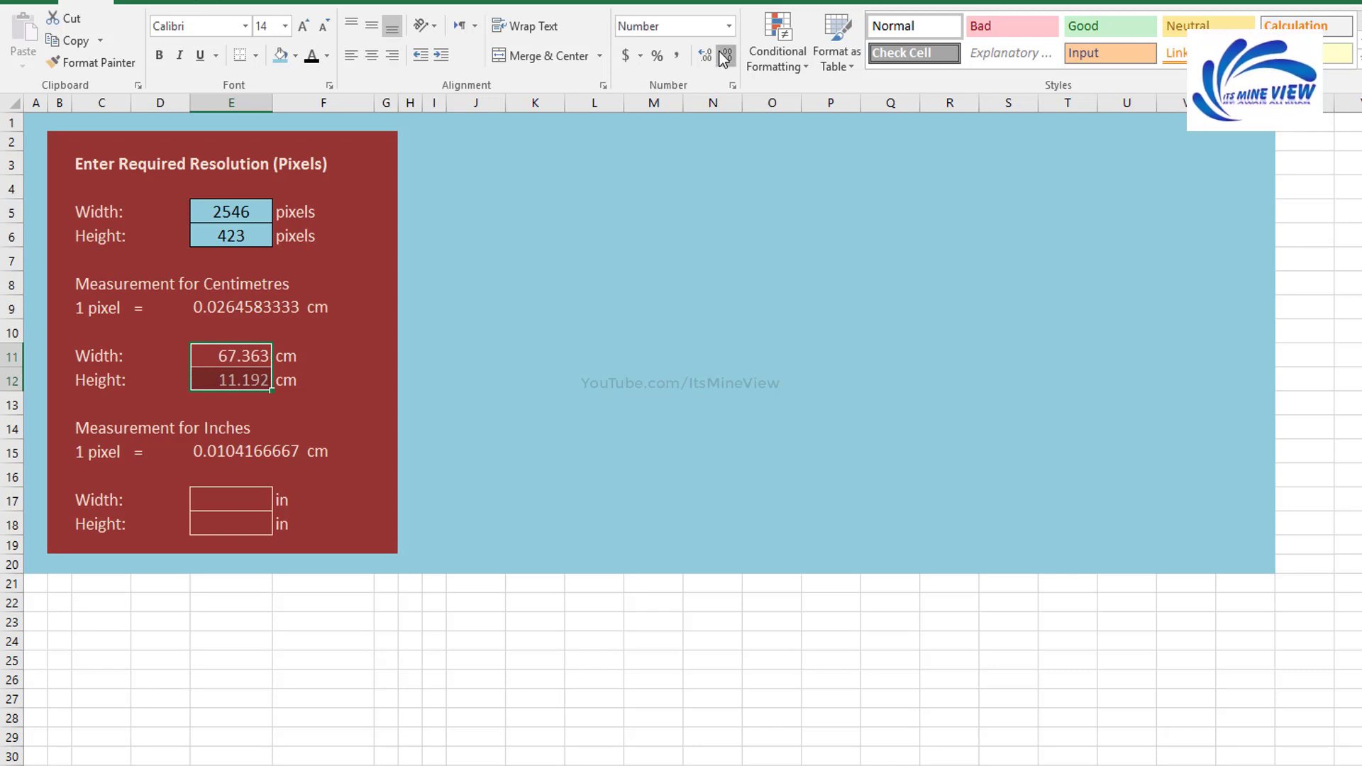
pyautogui.click(724, 55)
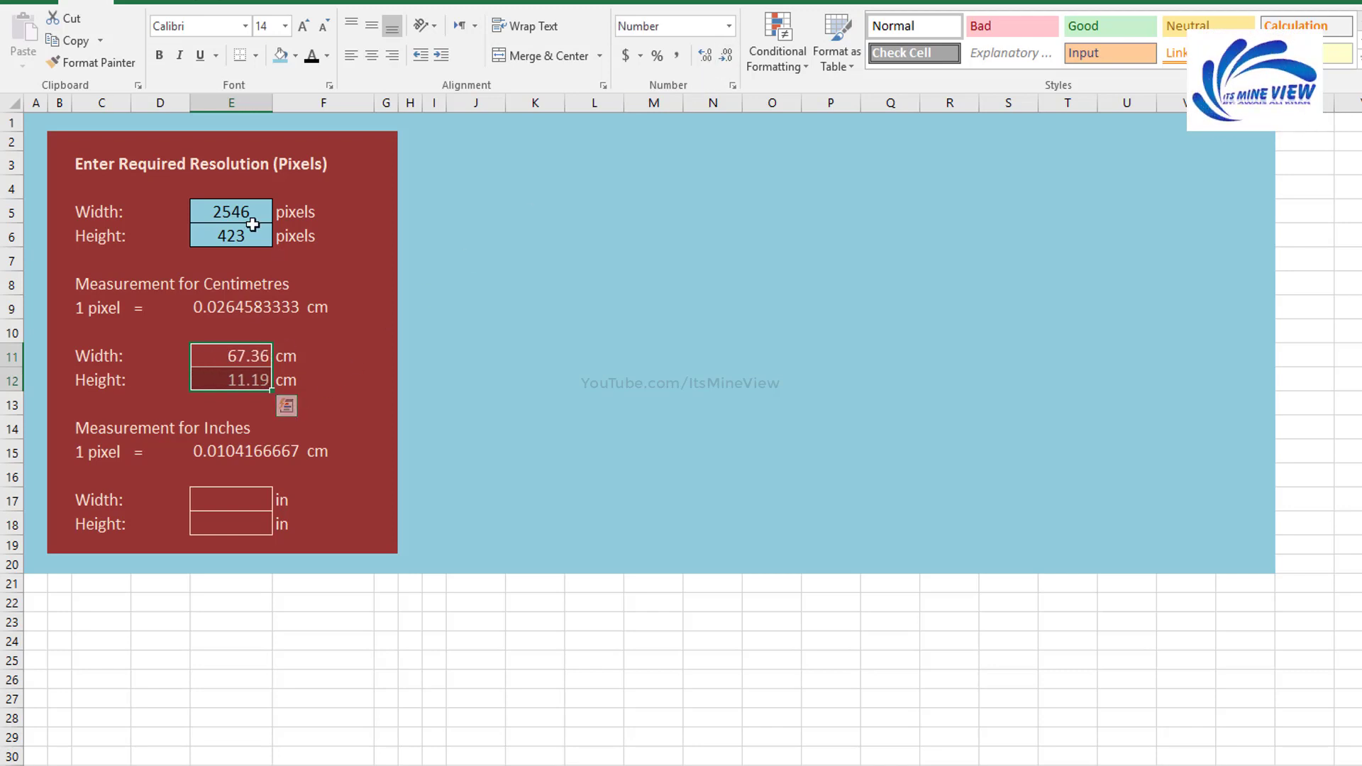
pyautogui.moveTo(237, 504); pyautogui.dragTo(237, 522)
# Step: Enter =E5*E15 in E17 so the inch width reads 26.52
pyautogui.click(244, 504)
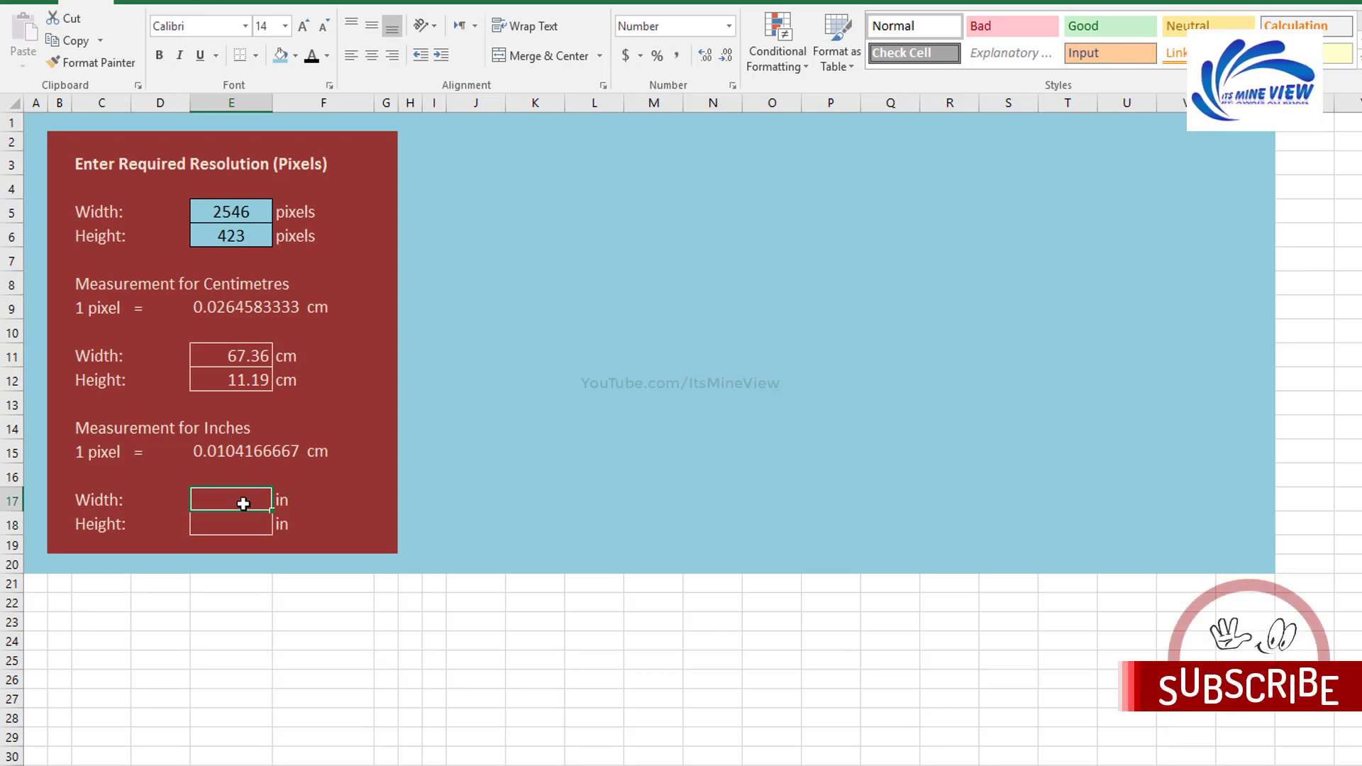
pyautogui.write('=')
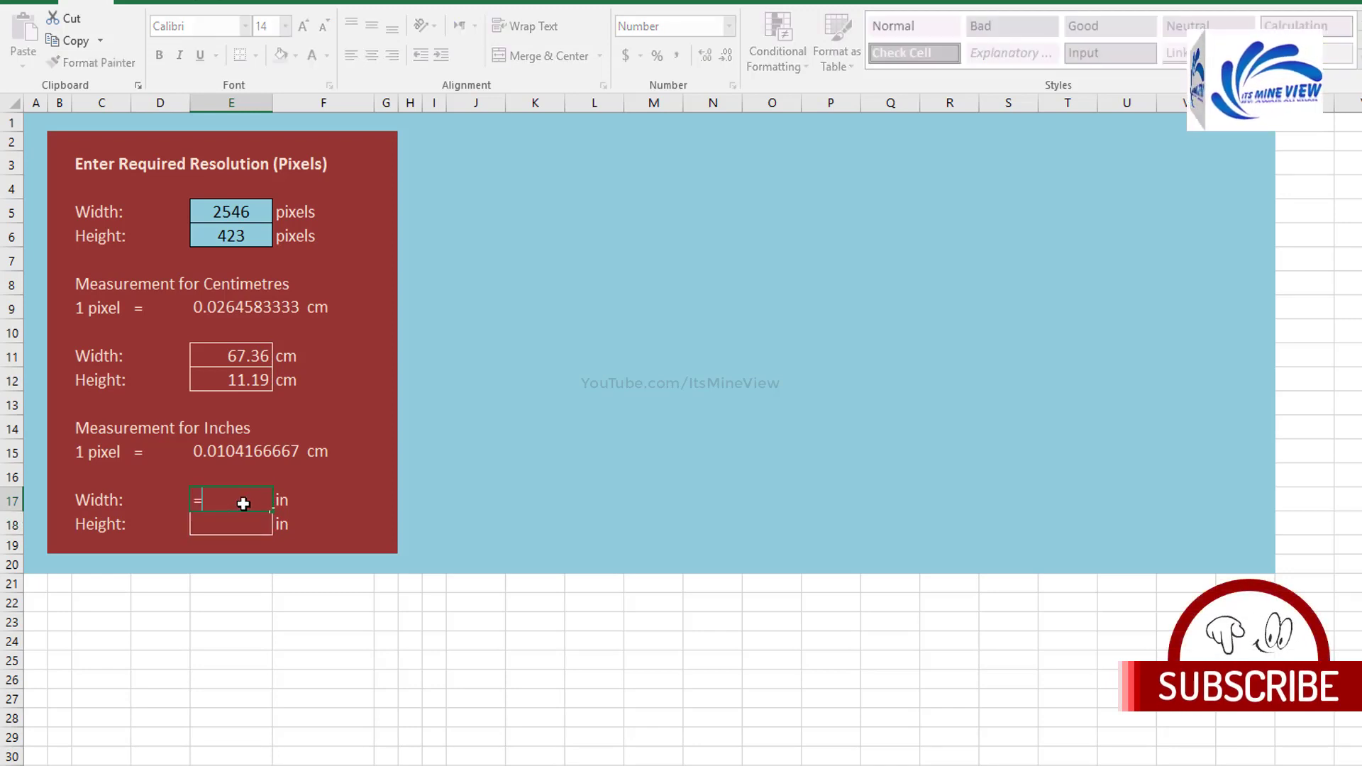
pyautogui.press('Up')
pyautogui.press('Up')
pyautogui.press('Up')
pyautogui.press('Up')
pyautogui.press('Up')
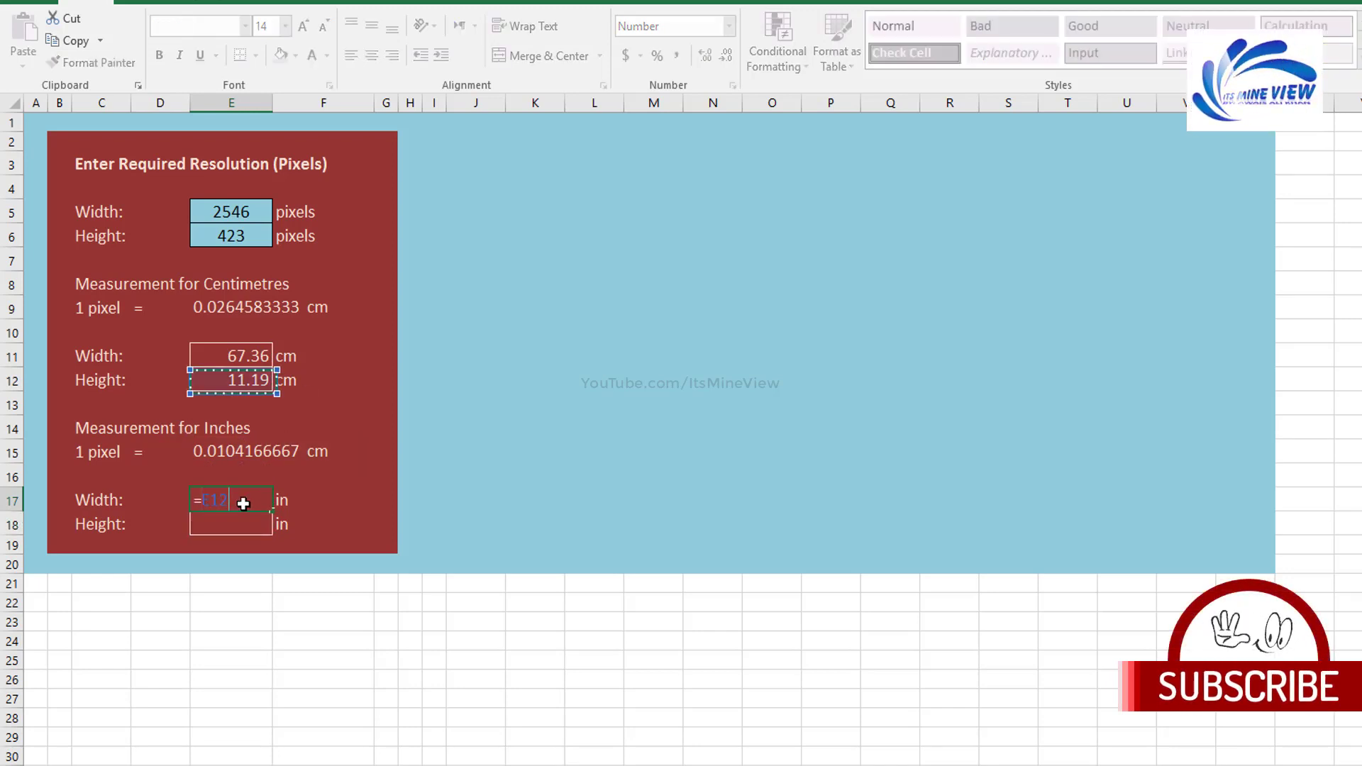
pyautogui.press('Up')
pyautogui.press('Up')
pyautogui.press('Up')
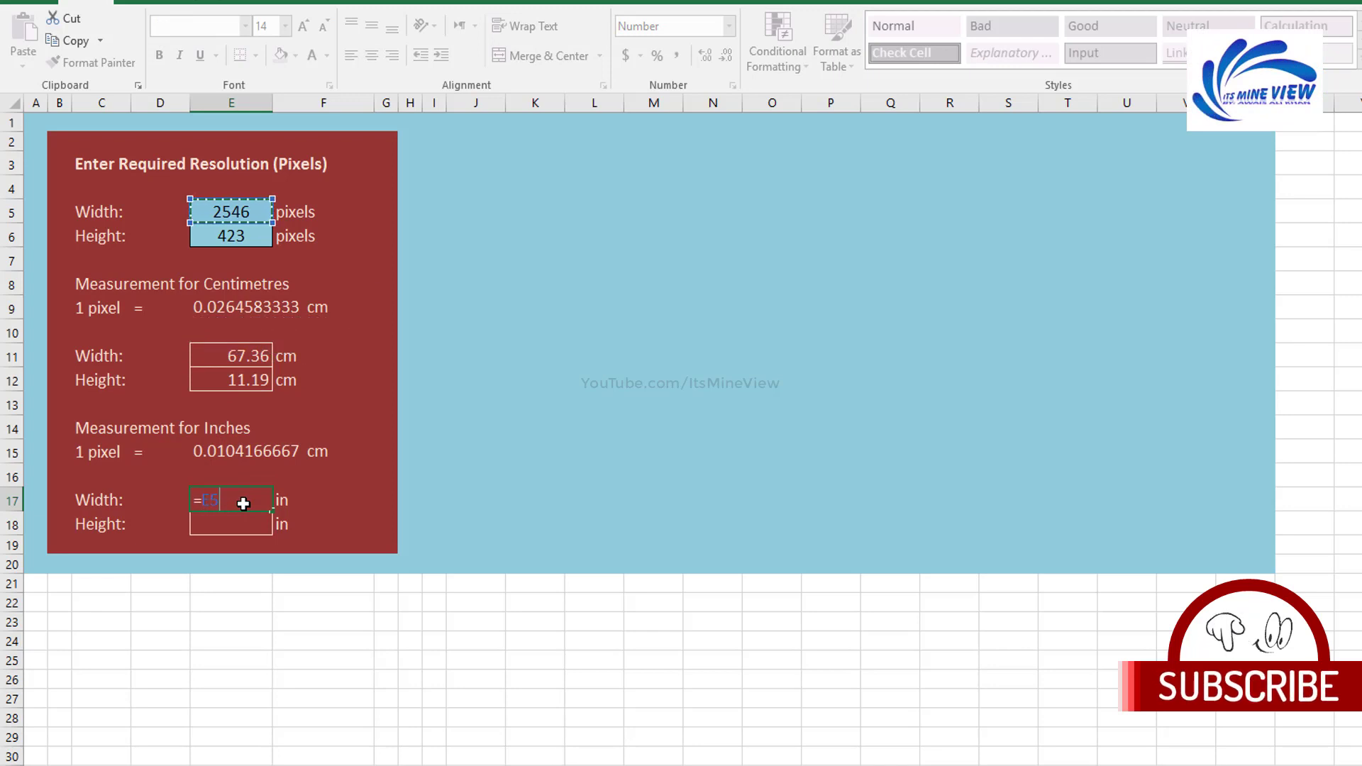
pyautogui.press('Return')
# Step: Enter =E6*E15 in E18 for an inch height of 4.41, then select both results
pyautogui.write('=')
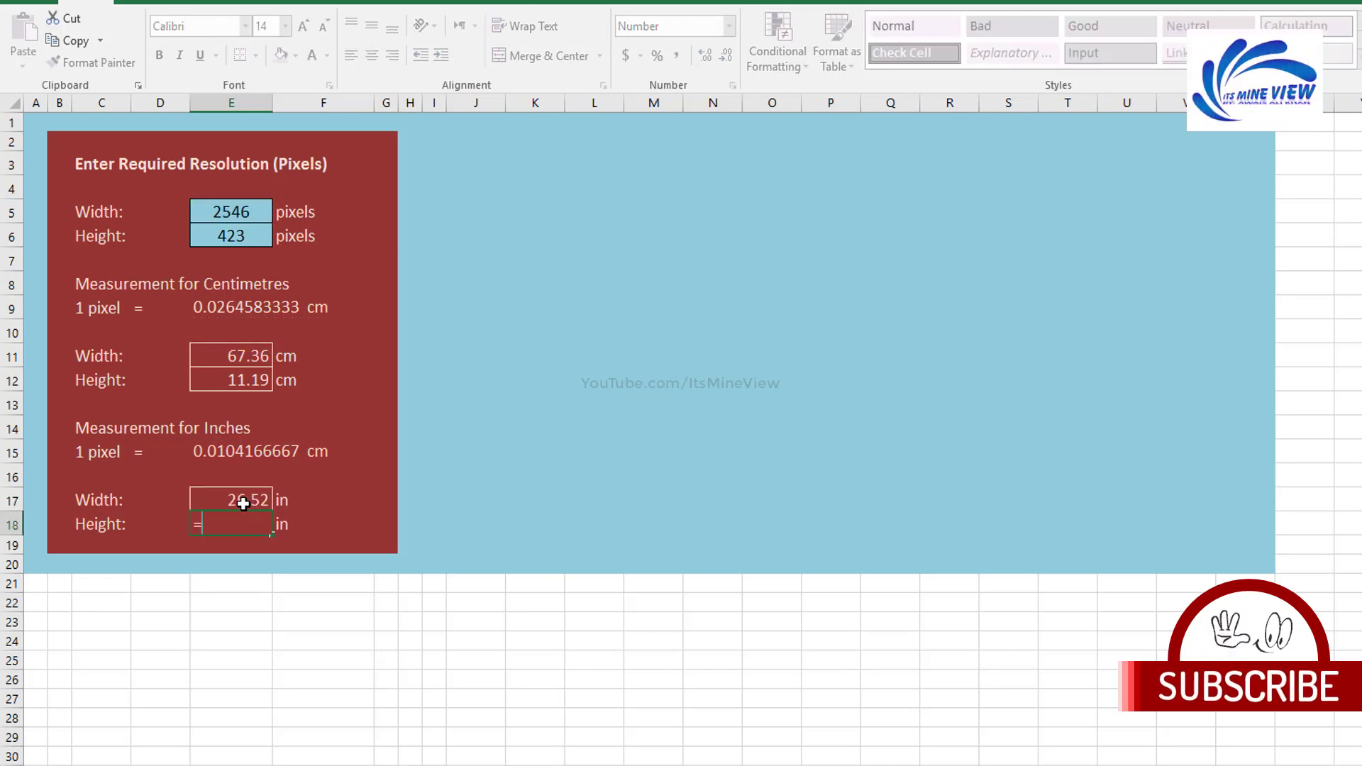
pyautogui.press('Right')
pyautogui.press('Right')
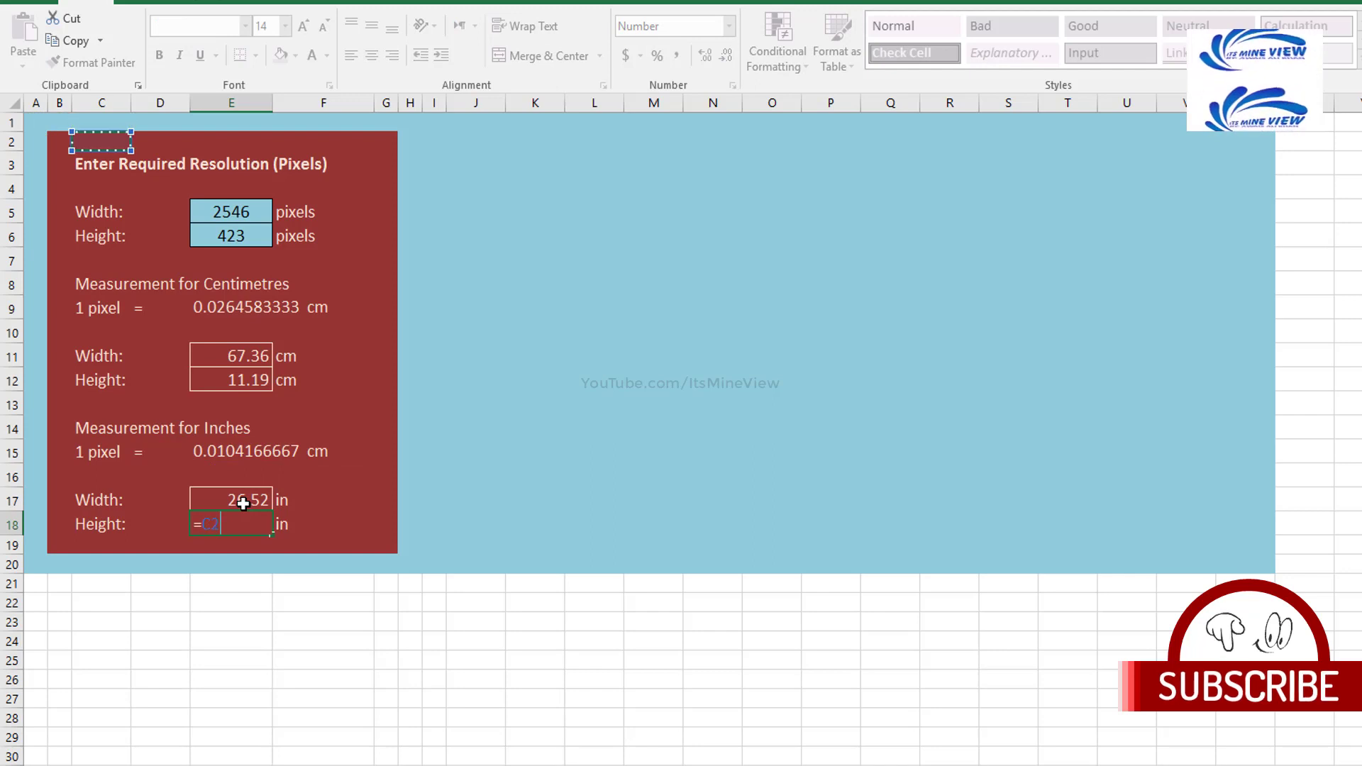
pyautogui.press('Down')
pyautogui.press('Down')
pyautogui.press('Down')
pyautogui.press('Right')
pyautogui.press('Right')
pyautogui.press('Down')
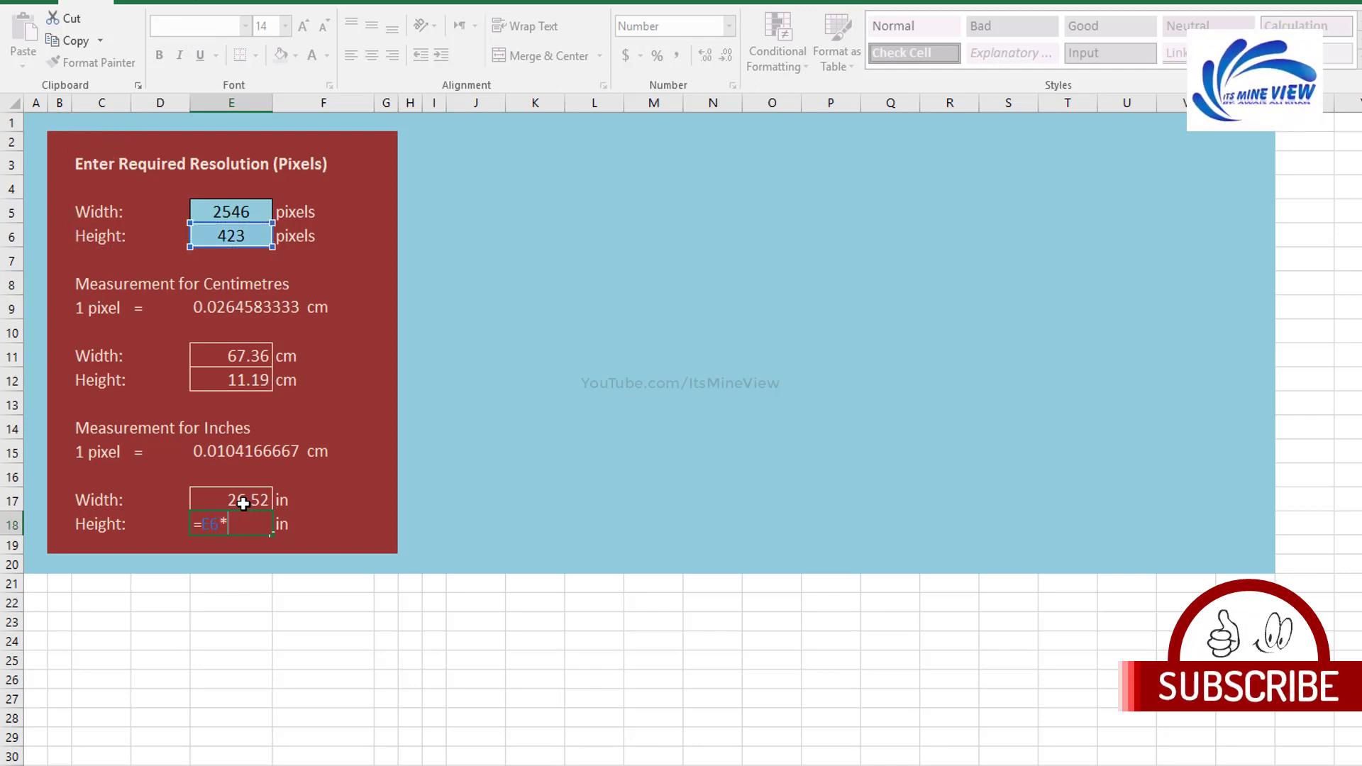
pyautogui.press('Return')
pyautogui.press('Up')
pyautogui.press('Up')
pyautogui.hotkey('shift', 'Down')
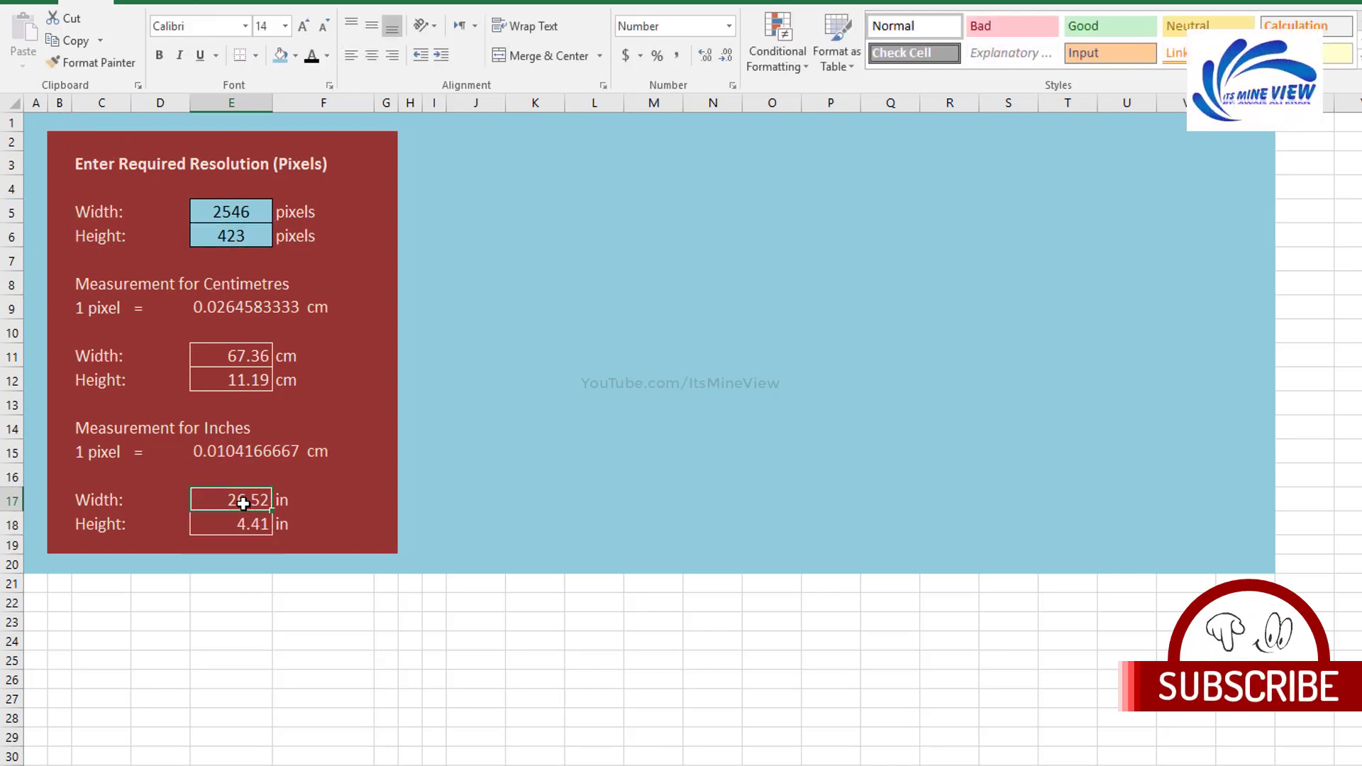
# Step: Center the inch results, then left-align the whole C3:F19 converter panel
pyautogui.click(372, 56)
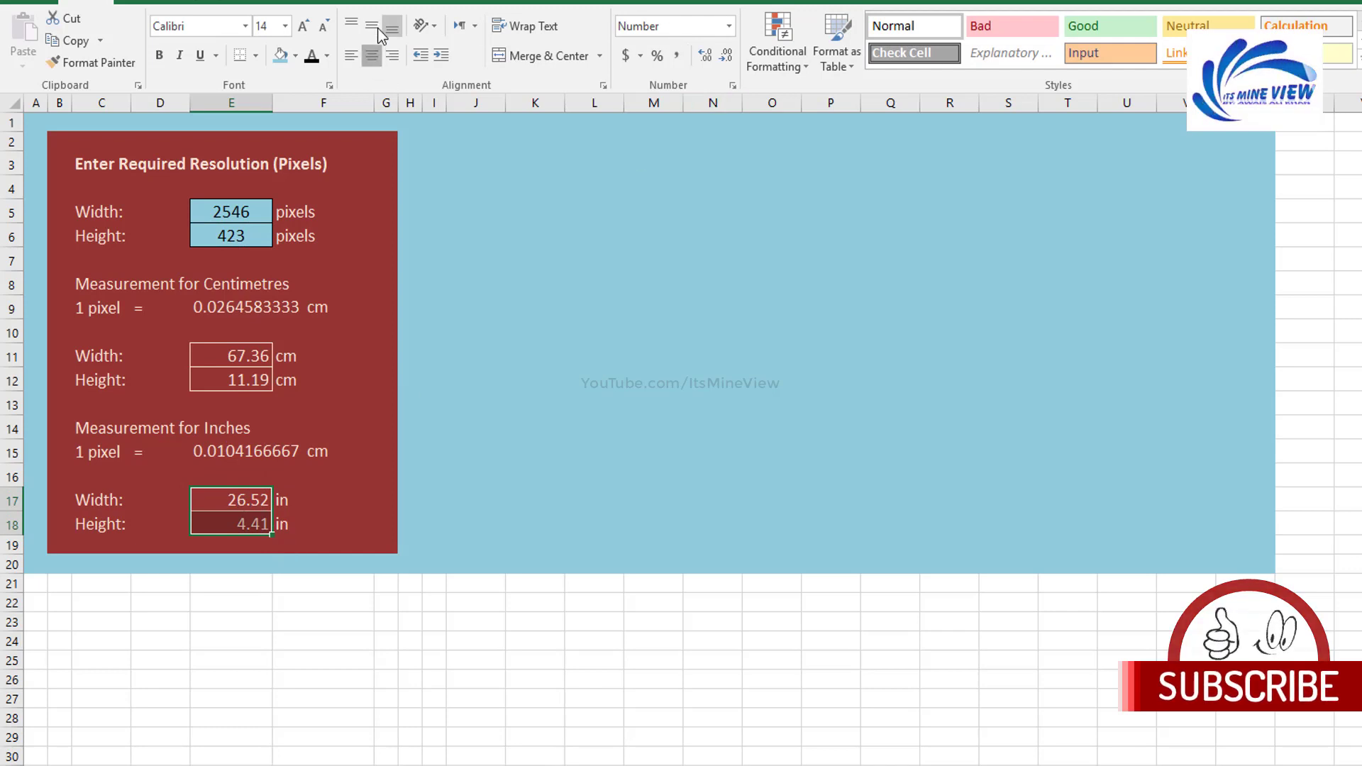
pyautogui.click(372, 25)
pyautogui.click(252, 370)
pyautogui.moveTo(251, 370); pyautogui.dragTo(252, 379)
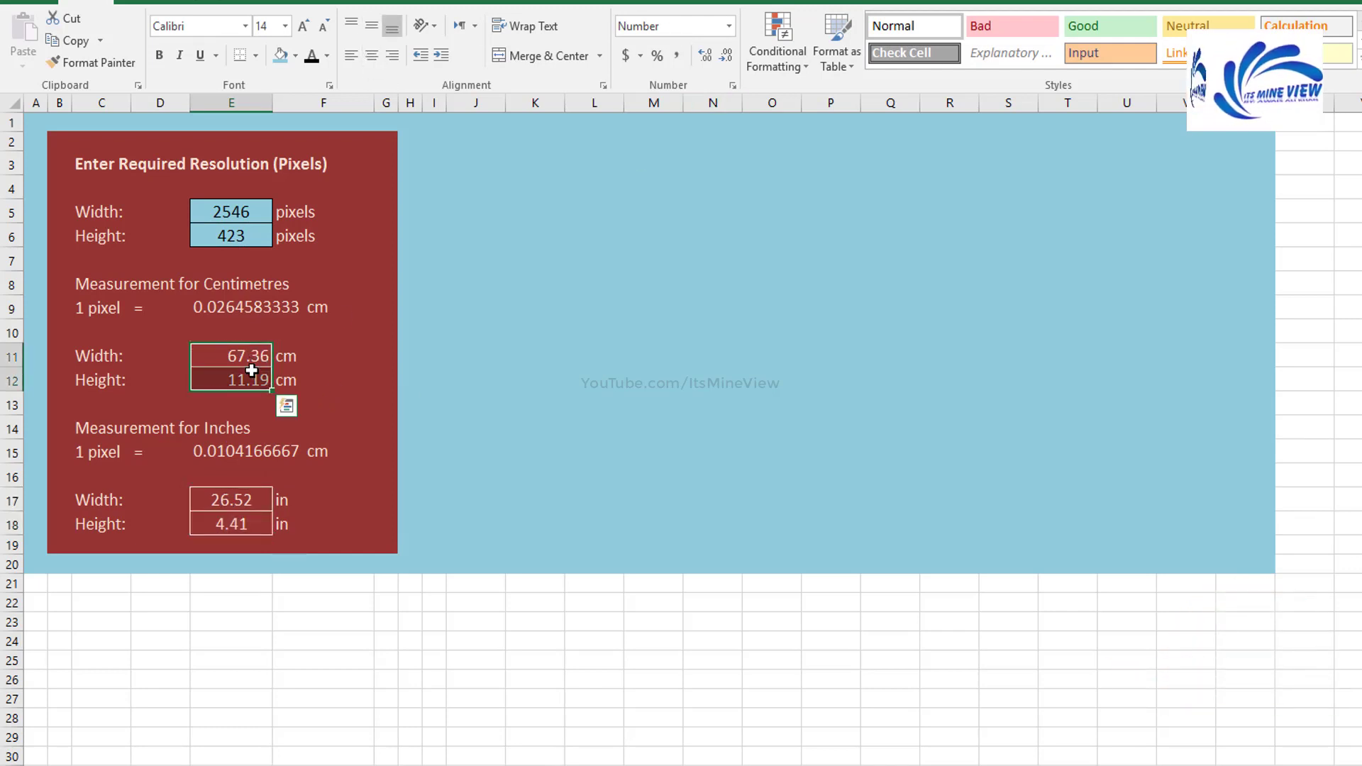
pyautogui.moveTo(77, 161); pyautogui.dragTo(174, 340)
pyautogui.moveTo(240, 464); pyautogui.dragTo(369, 538)
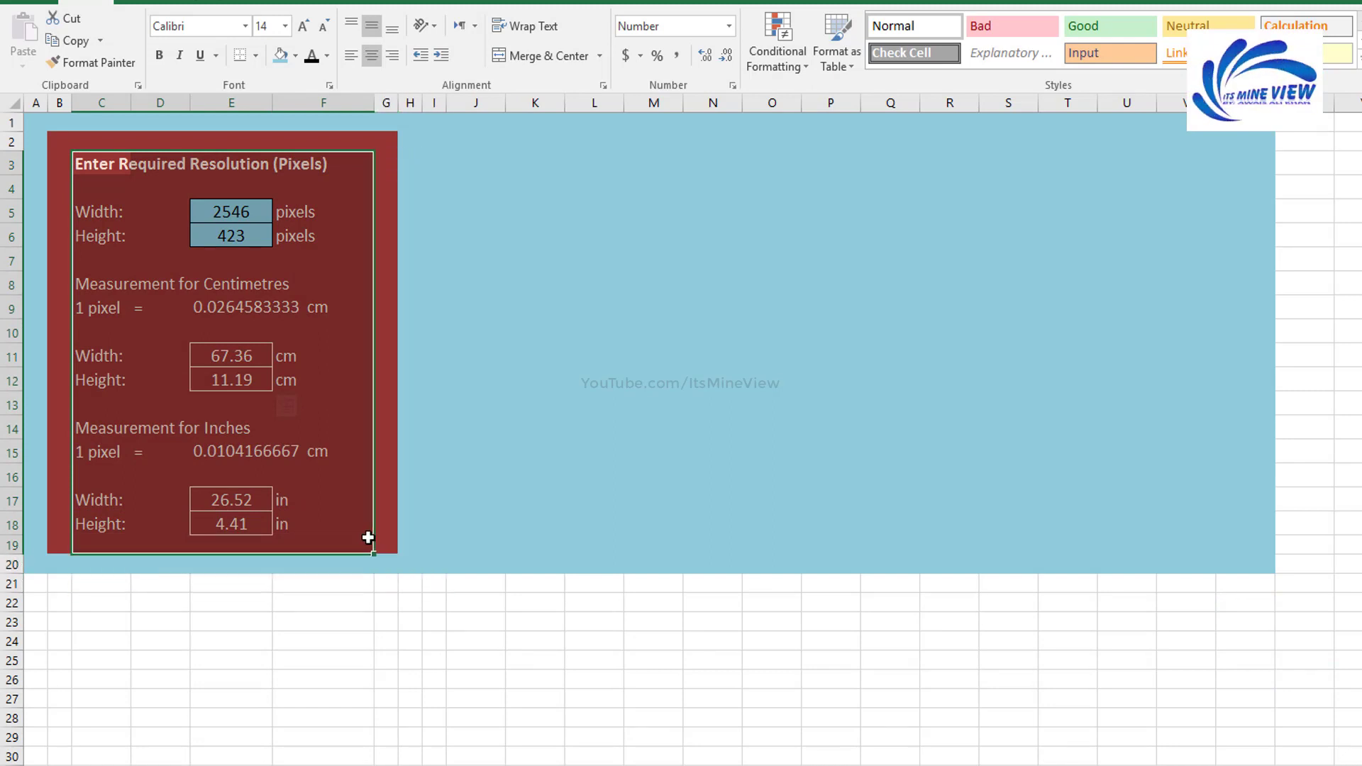
pyautogui.click(347, 57)
# Step: Center the pixel inputs E5:E6, the centimetre results and the inch results
pyautogui.moveTo(260, 213); pyautogui.dragTo(260, 236)
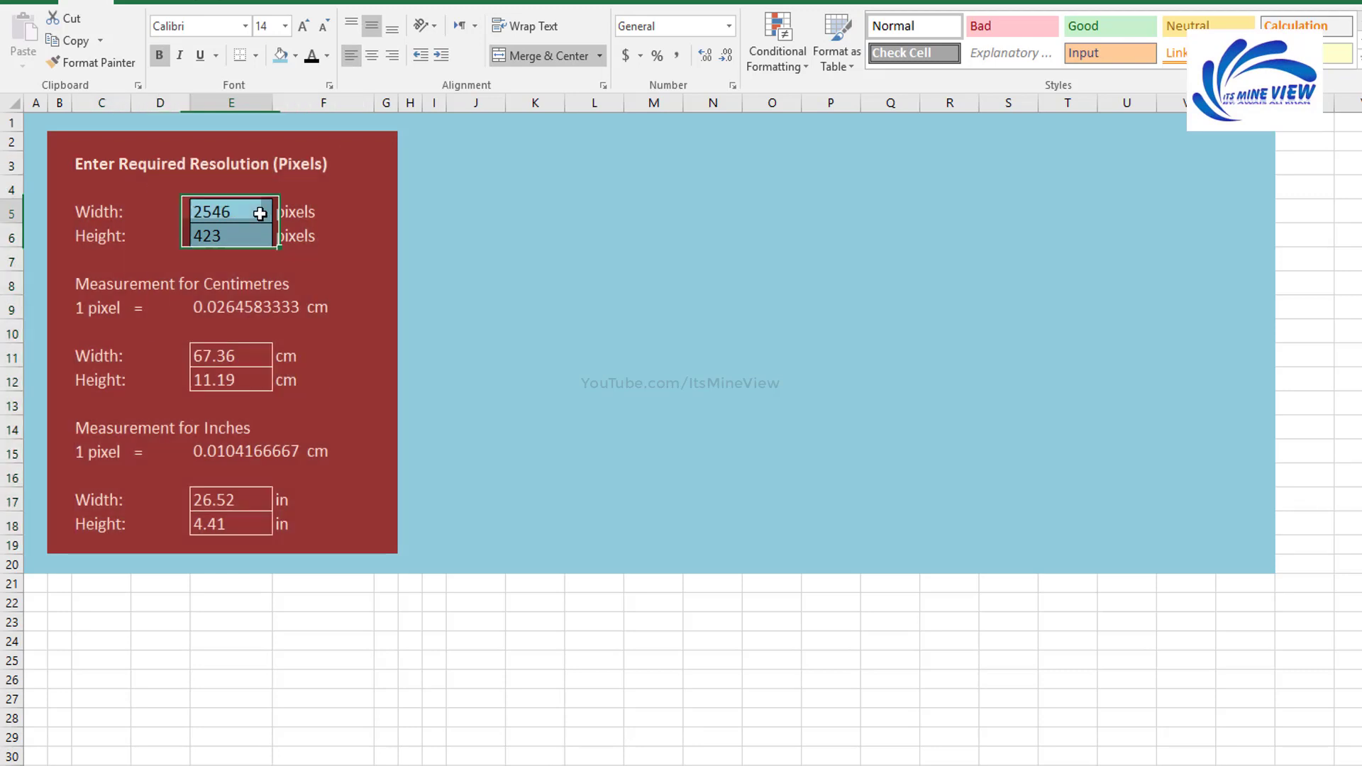
pyautogui.hotkey('ctrl', 'e')
pyautogui.click(256, 306)
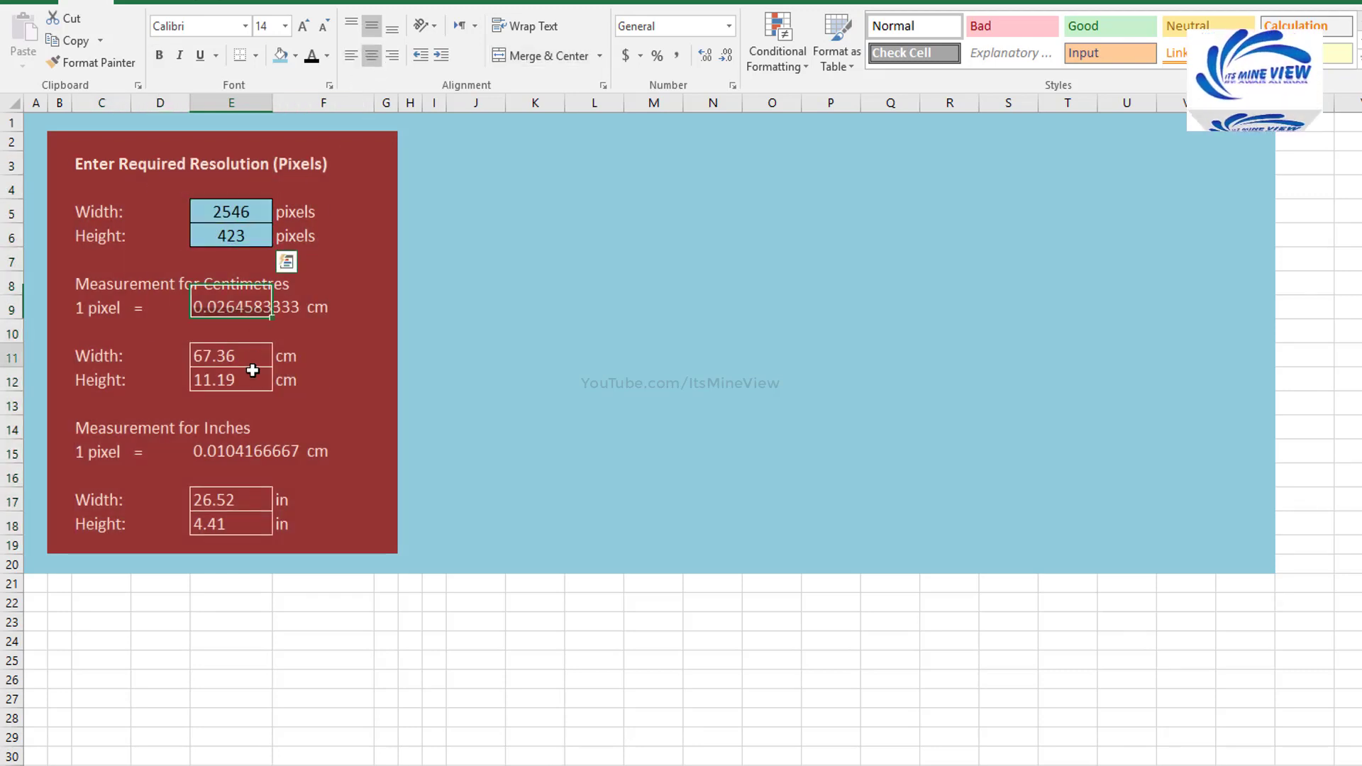
pyautogui.moveTo(253, 359); pyautogui.dragTo(253, 379)
pyautogui.hotkey('ctrl', 'e')
pyautogui.moveTo(249, 502); pyautogui.dragTo(250, 527)
pyautogui.hotkey('ctrl', 'e')
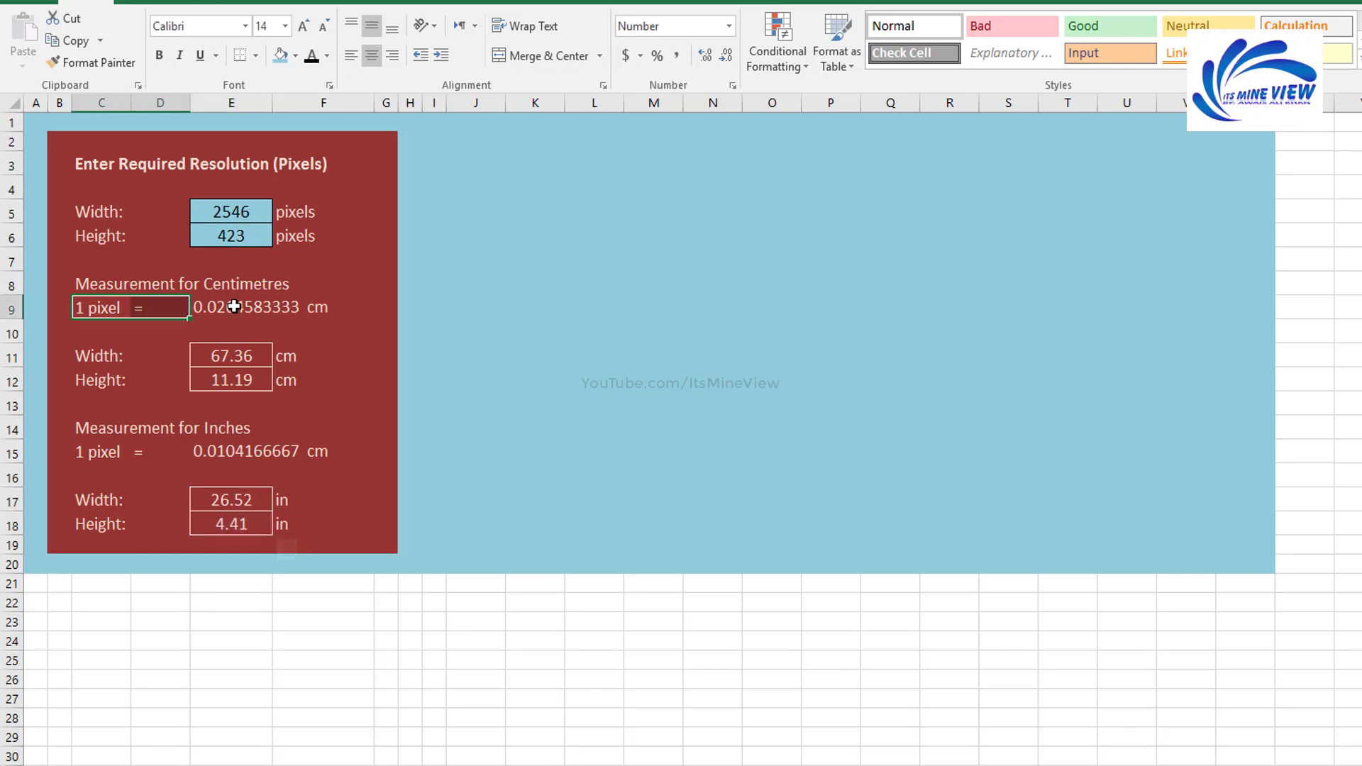
# Step: Set the centimetre factor row C9:F9 to size 13 and copy that formatting onto the inch factor row
pyautogui.moveTo(83, 306); pyautogui.dragTo(283, 306)
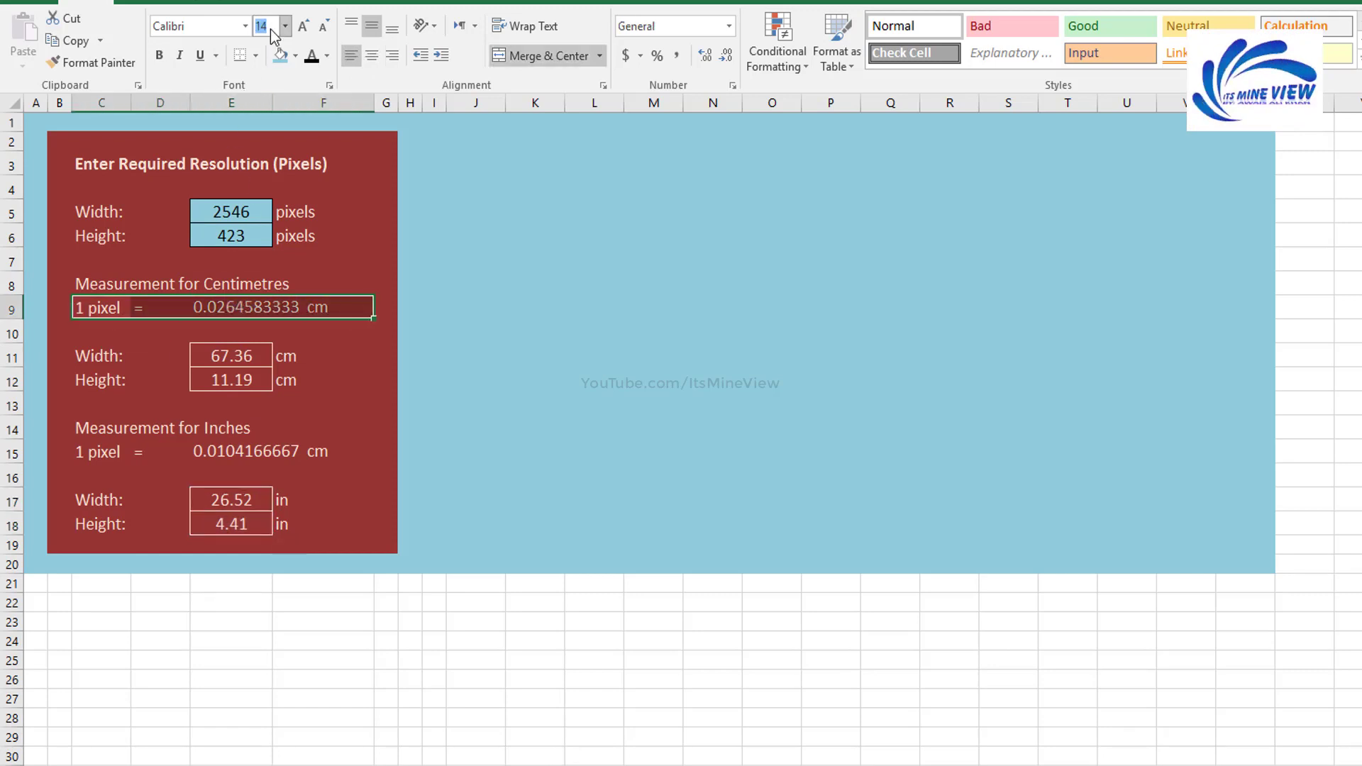
pyautogui.write('3')
pyautogui.press('Return')
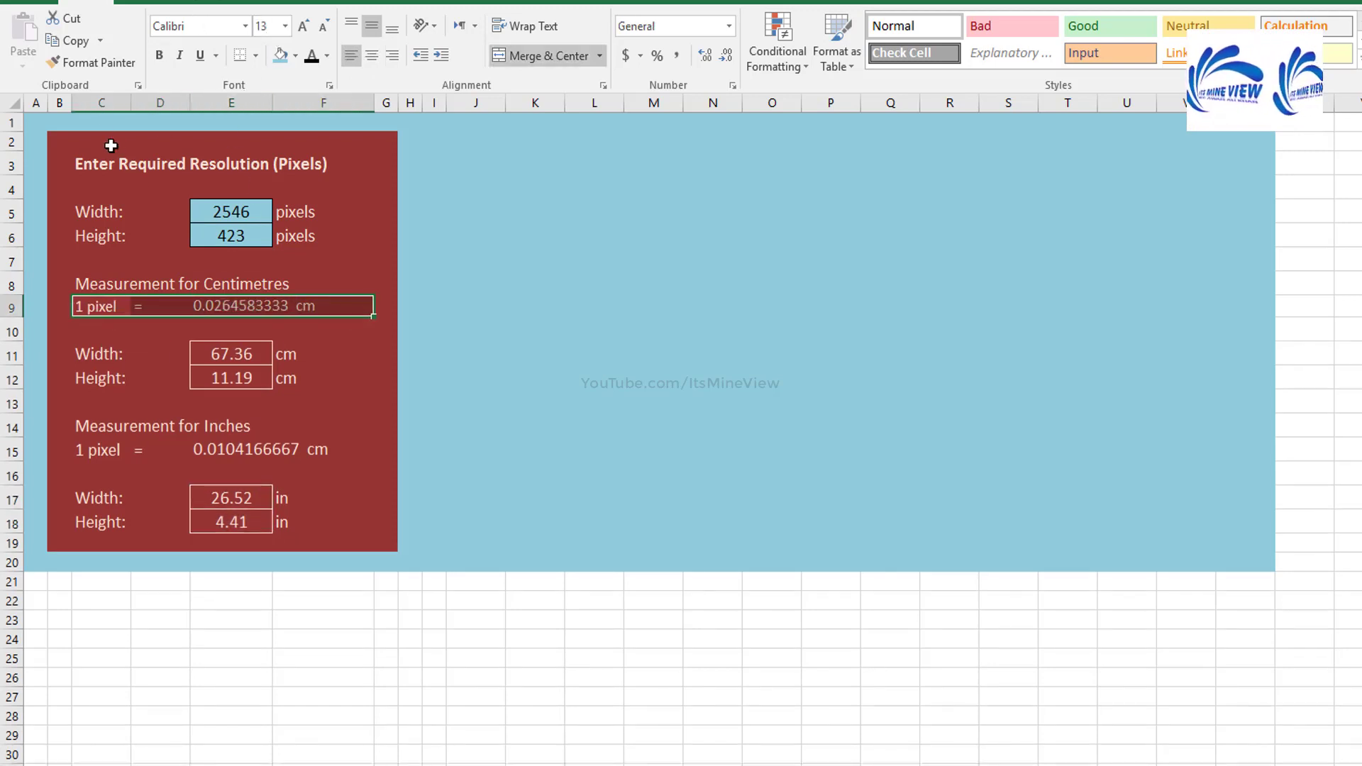
pyautogui.click(79, 61)
pyautogui.moveTo(100, 452); pyautogui.dragTo(331, 445)
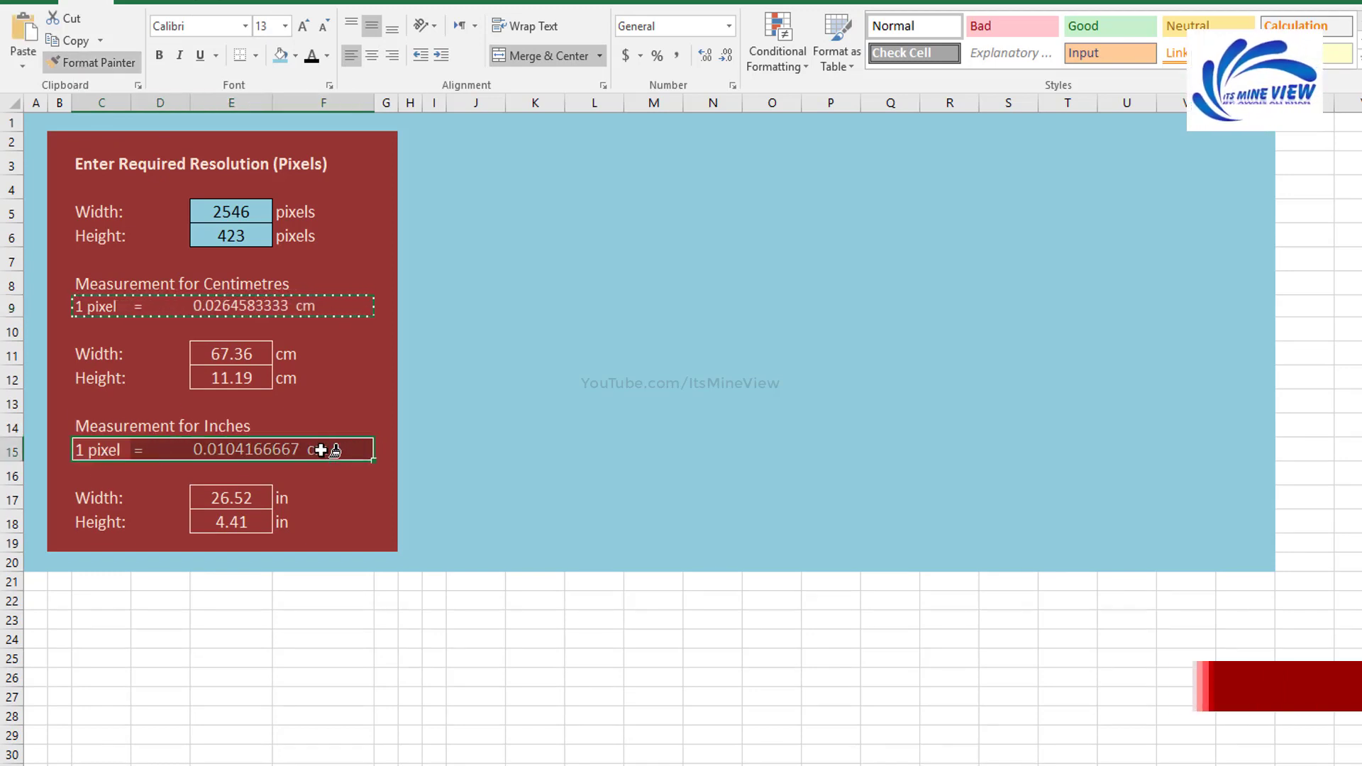
pyautogui.click(334, 322)
# Step: Set column D's width to 2 and check the equals-sign cells D9 and D15
pyautogui.click(415, 306)
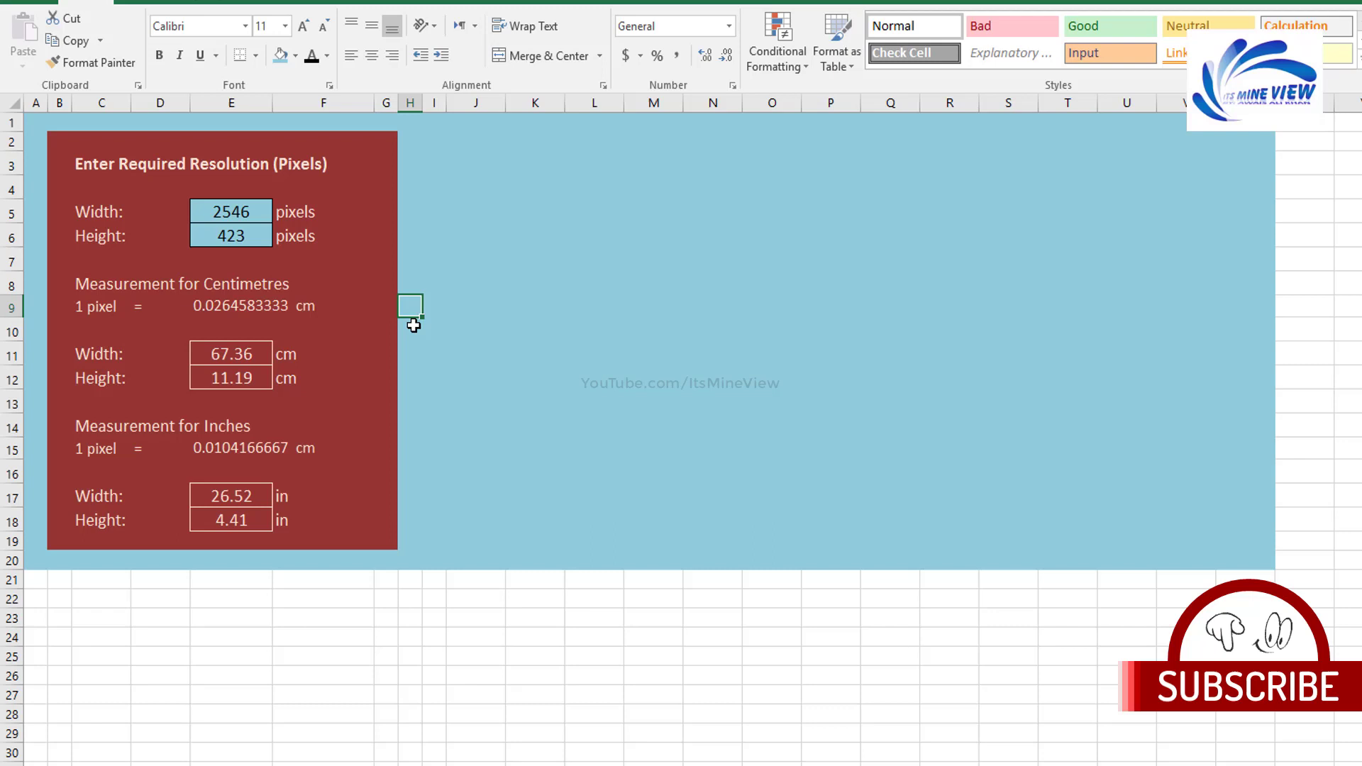
pyautogui.click(275, 305)
pyautogui.keyDown('ctrl'); pyautogui.click(245, 451); pyautogui.keyUp('ctrl')
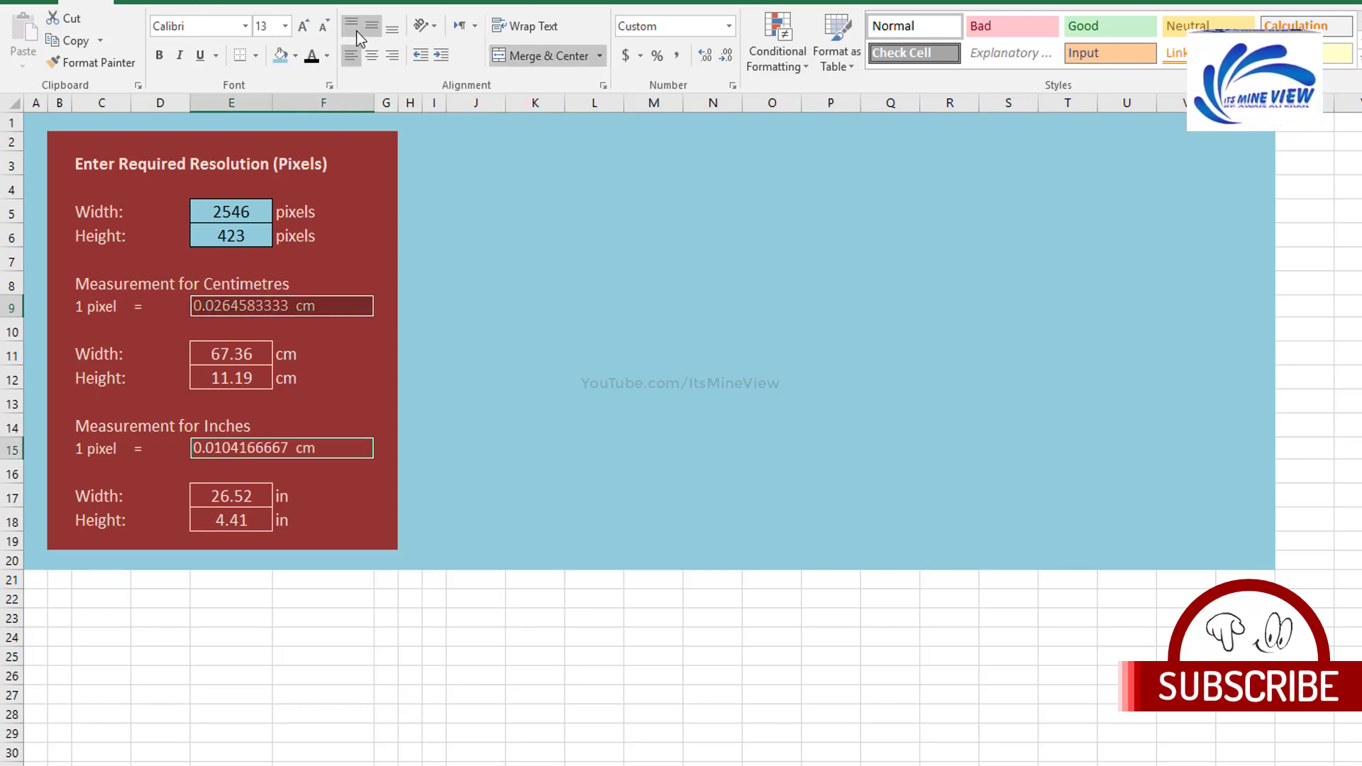
pyautogui.rightClick(168, 112)
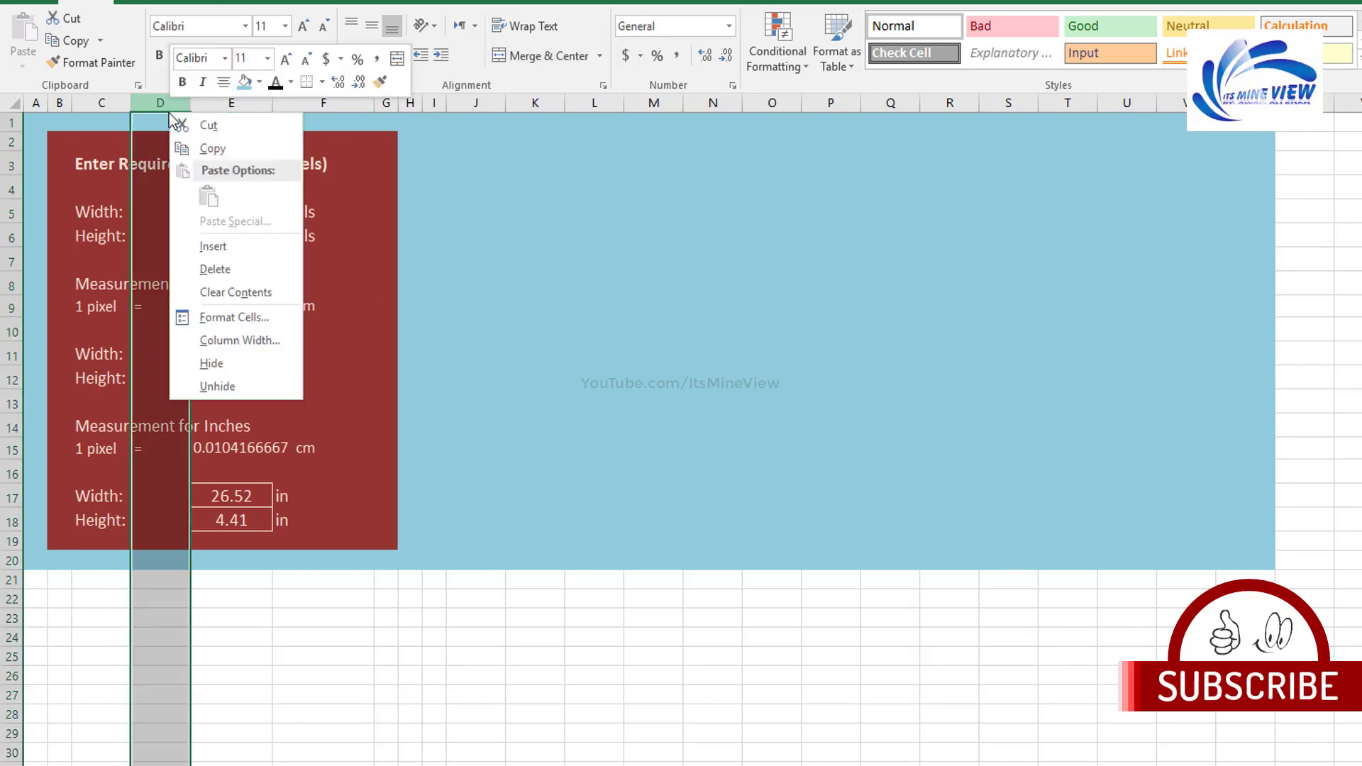
pyautogui.click(245, 334)
pyautogui.write('2')
pyautogui.press('Return')
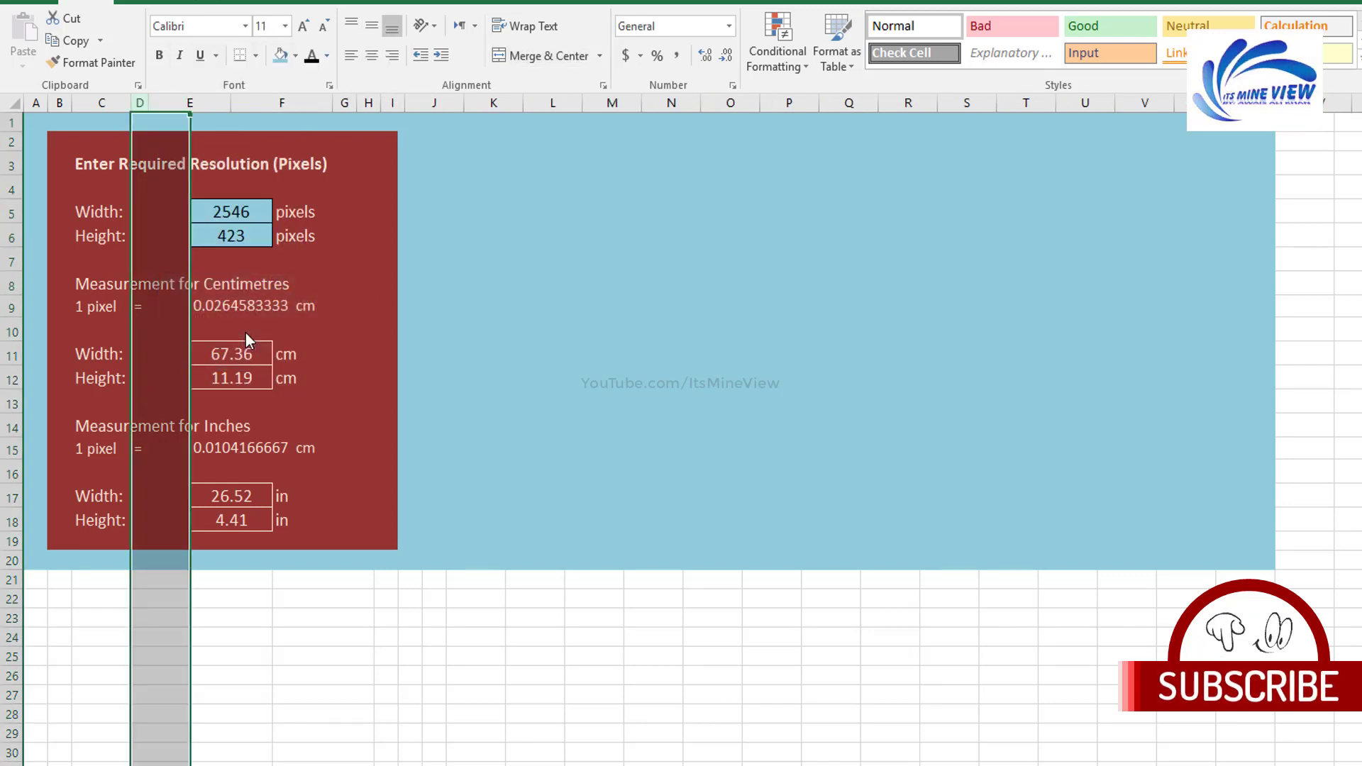
pyautogui.click(141, 306)
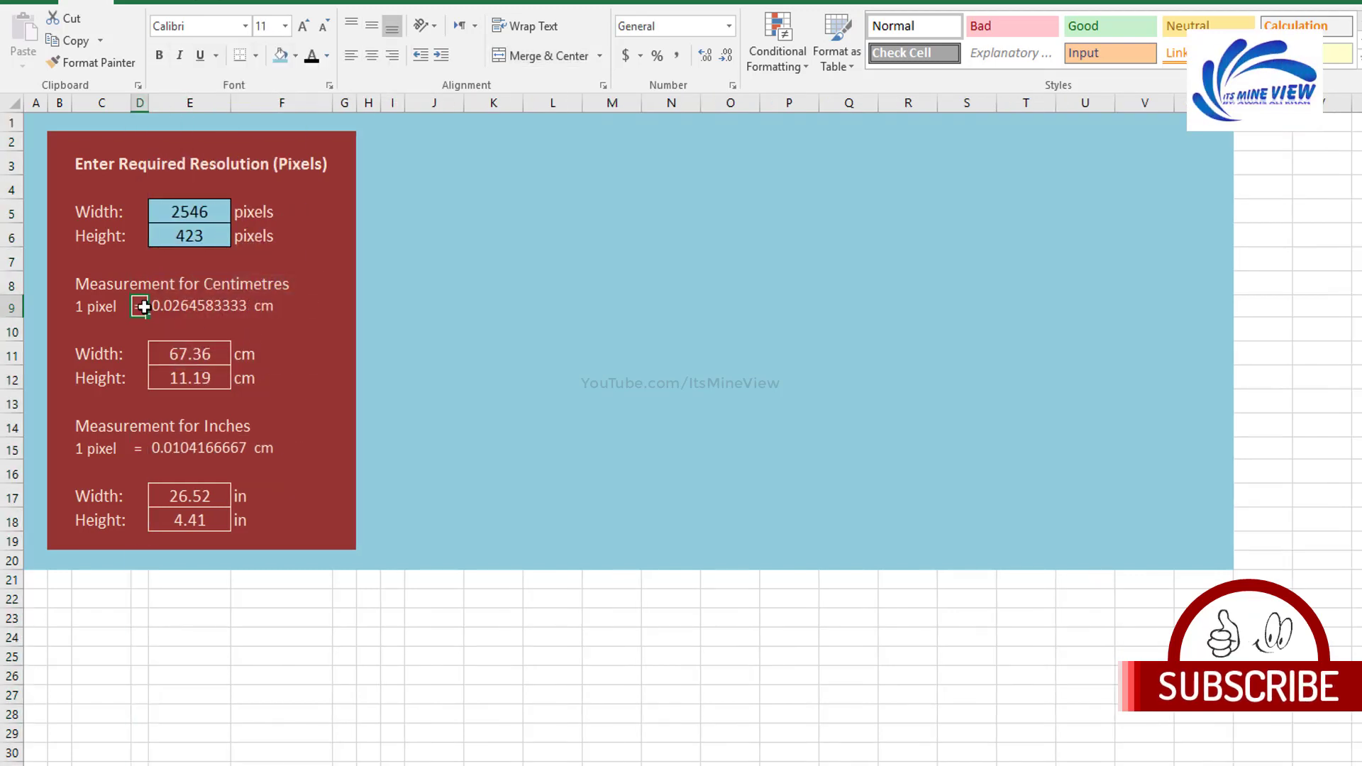
pyautogui.keyDown('ctrl'); pyautogui.click(139, 448); pyautogui.keyUp('ctrl')
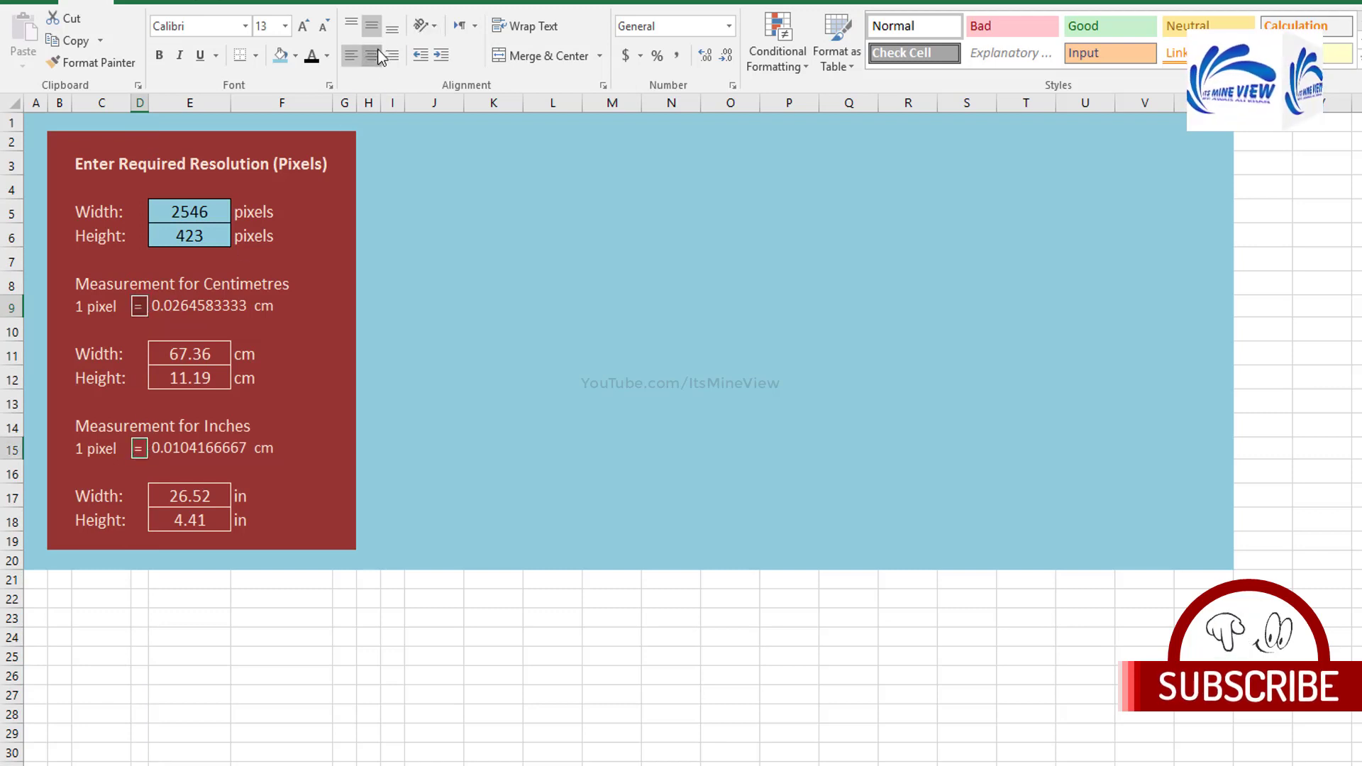
pyautogui.click(268, 216)
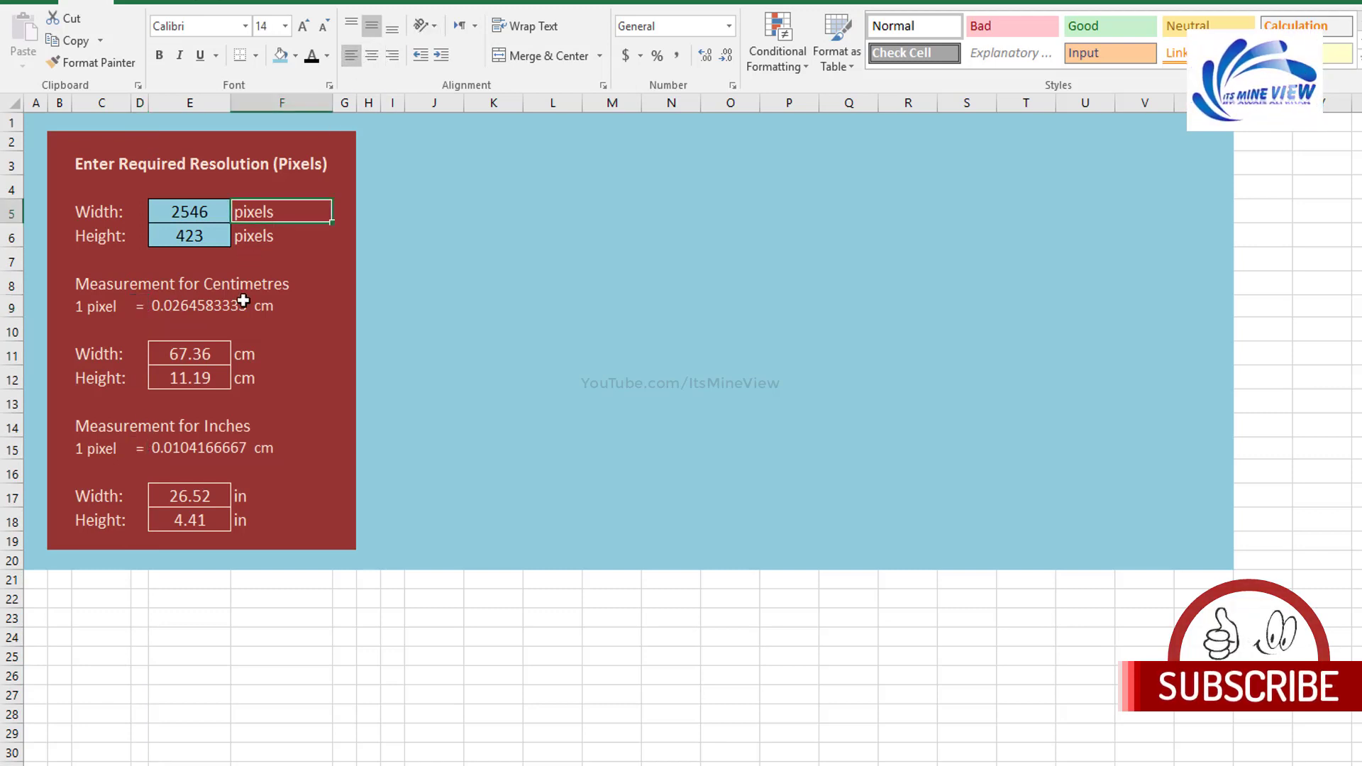
pyautogui.click(433, 287)
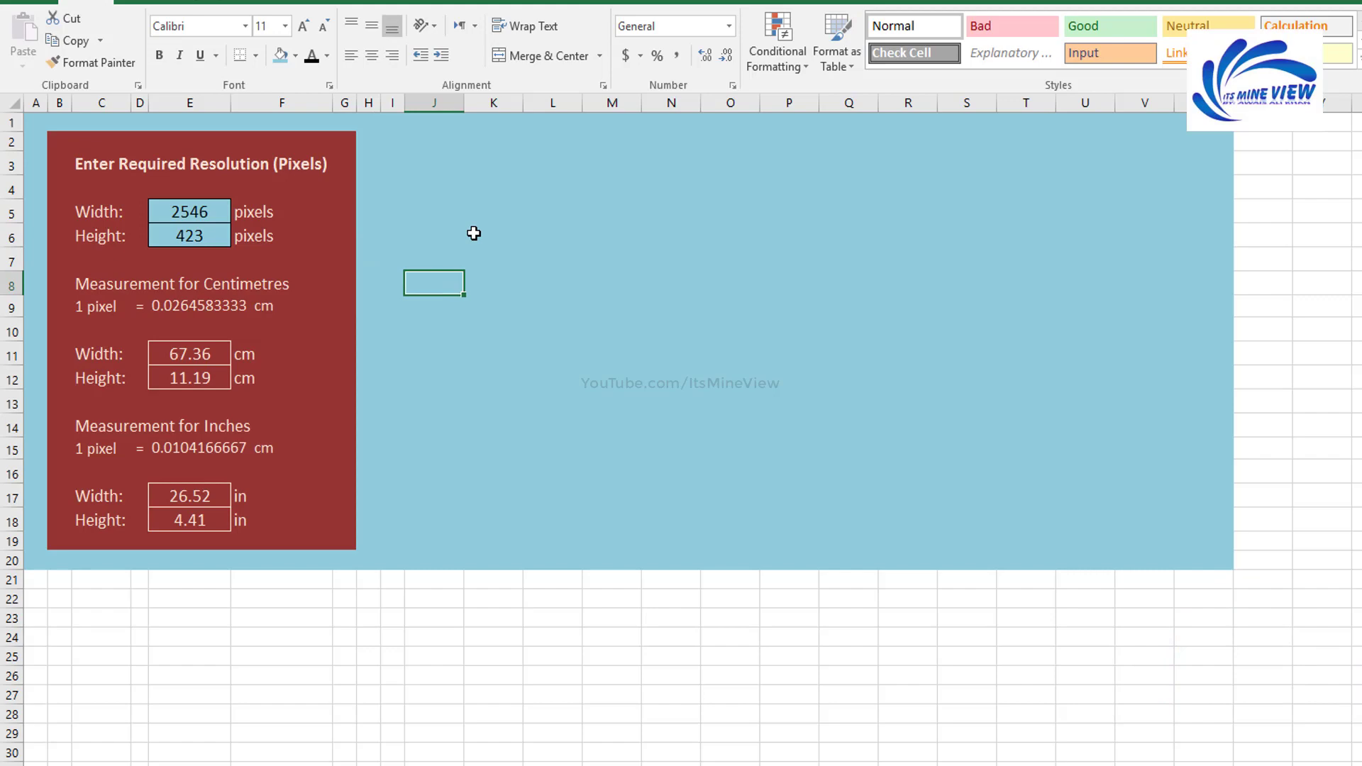
# Step: Add a red outline border around B2:G19 and copy the panel with Ctrl+C
pyautogui.moveTo(54, 142); pyautogui.dragTo(345, 538)
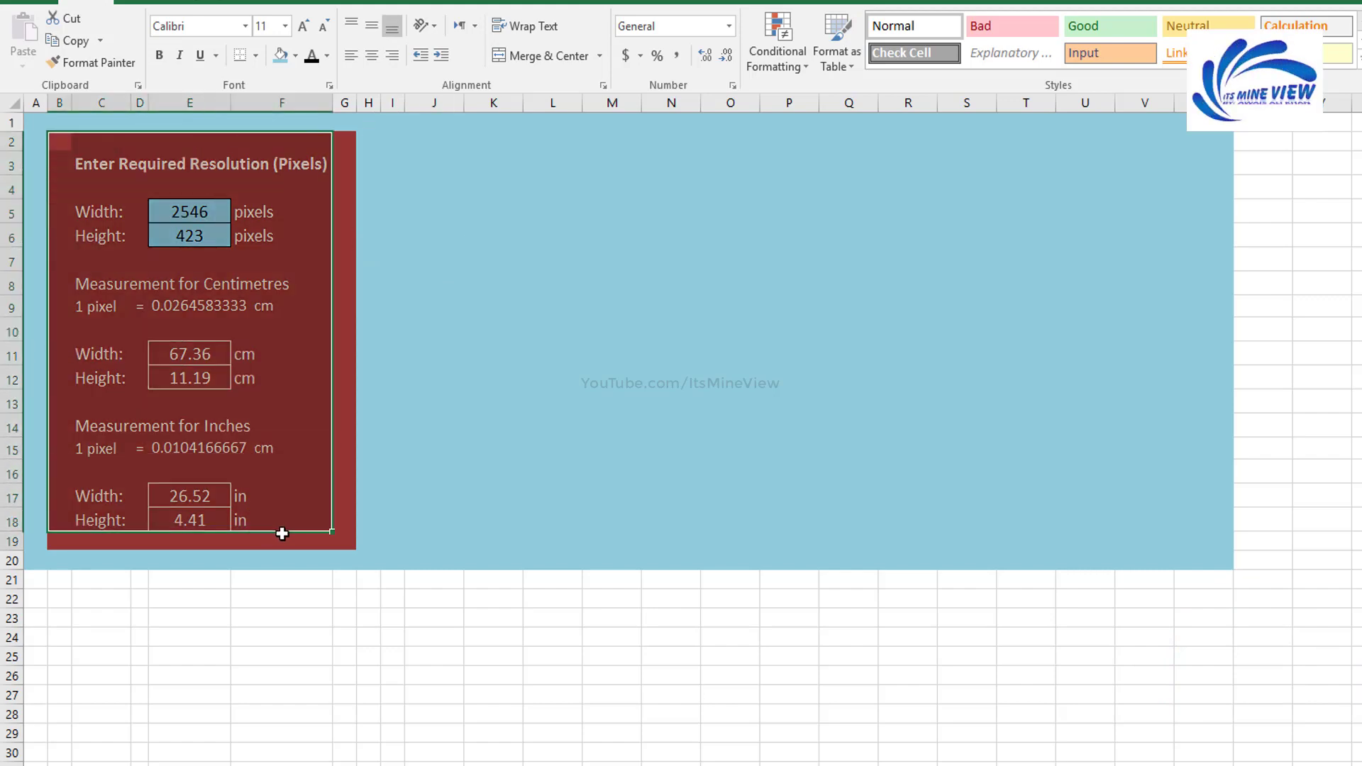
pyautogui.hotkey('ctrl', '1')
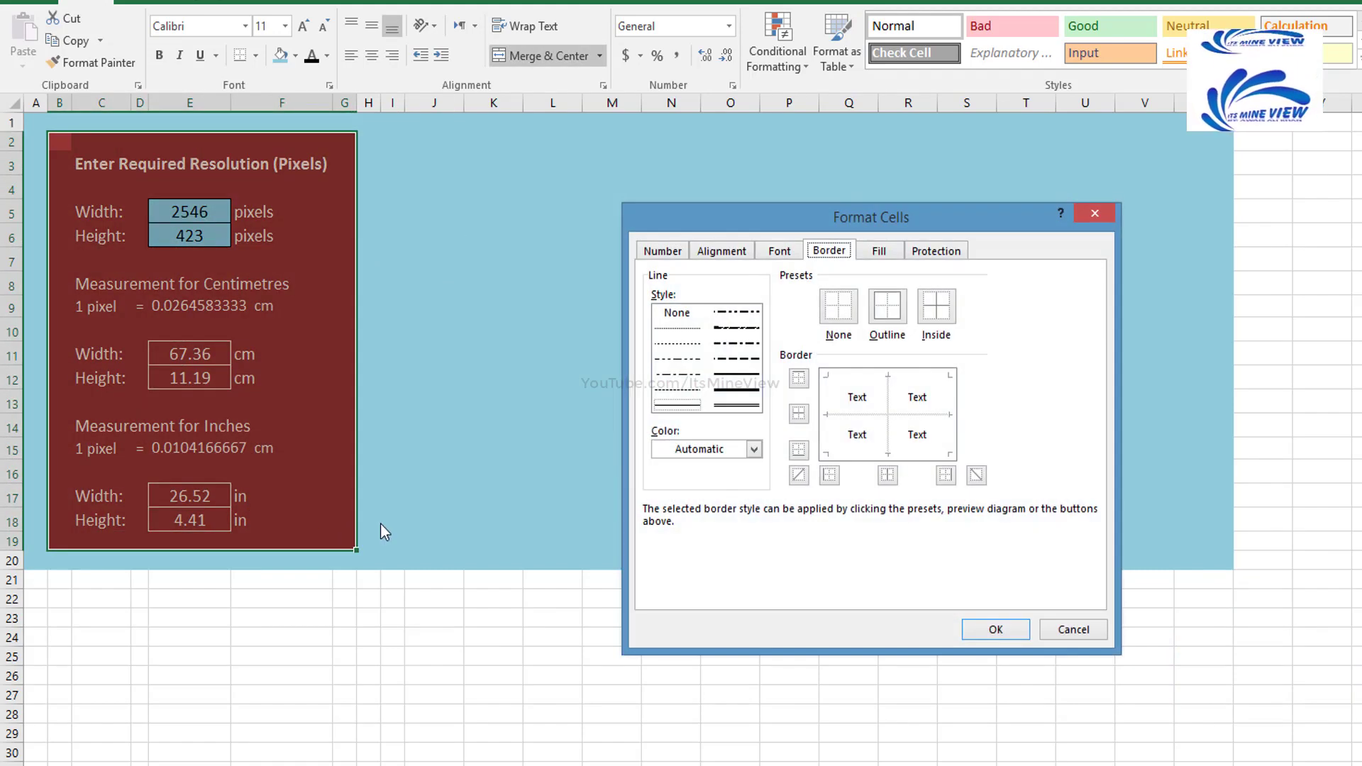
pyautogui.click(754, 449)
pyautogui.click(677, 621)
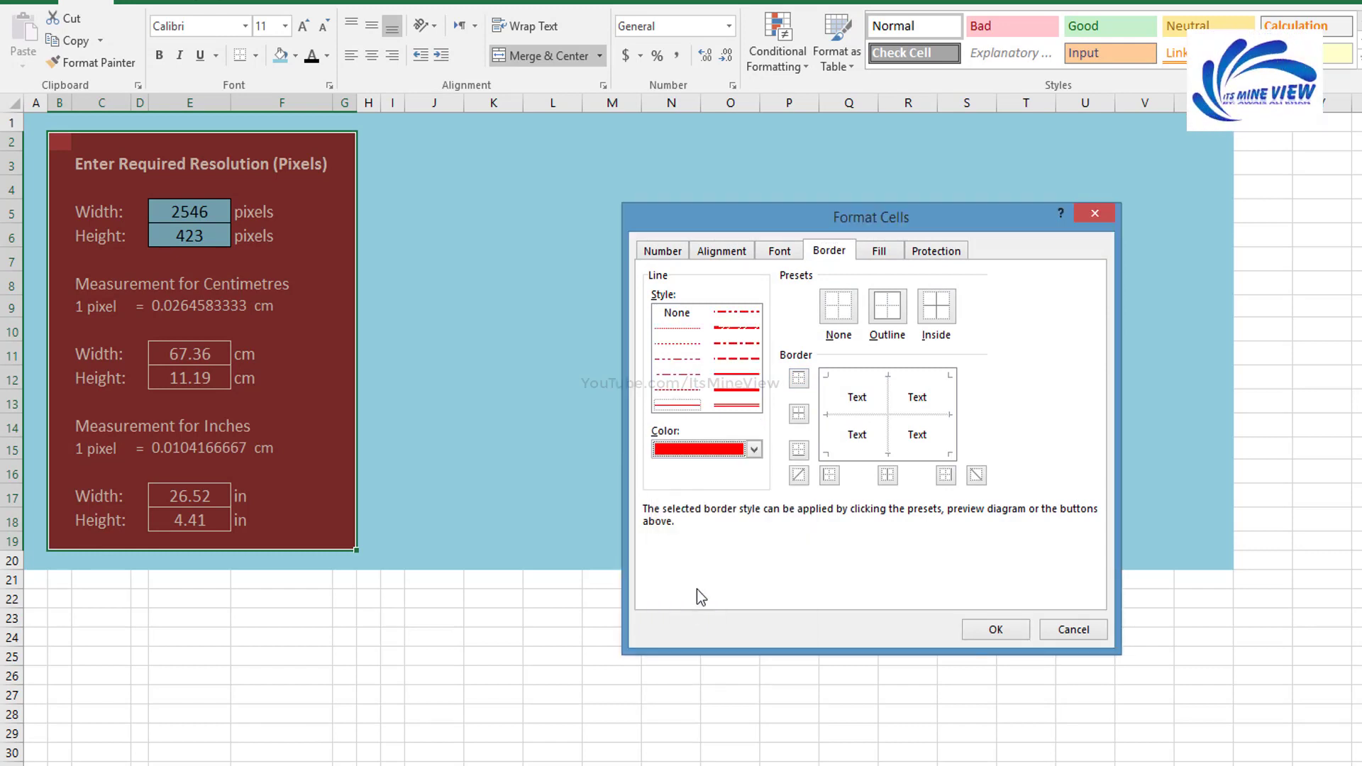
pyautogui.click(888, 306)
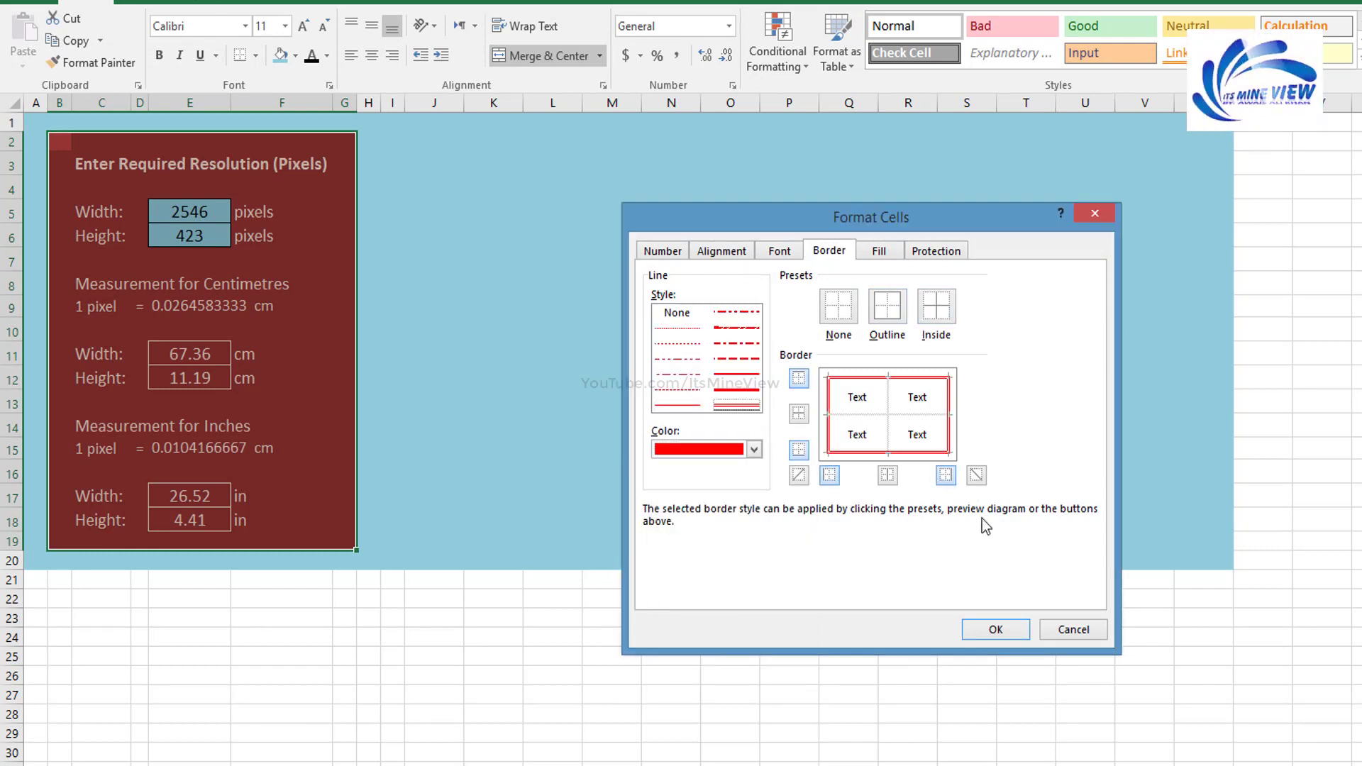
pyautogui.click(997, 631)
pyautogui.hotkey('ctrl', 'c')
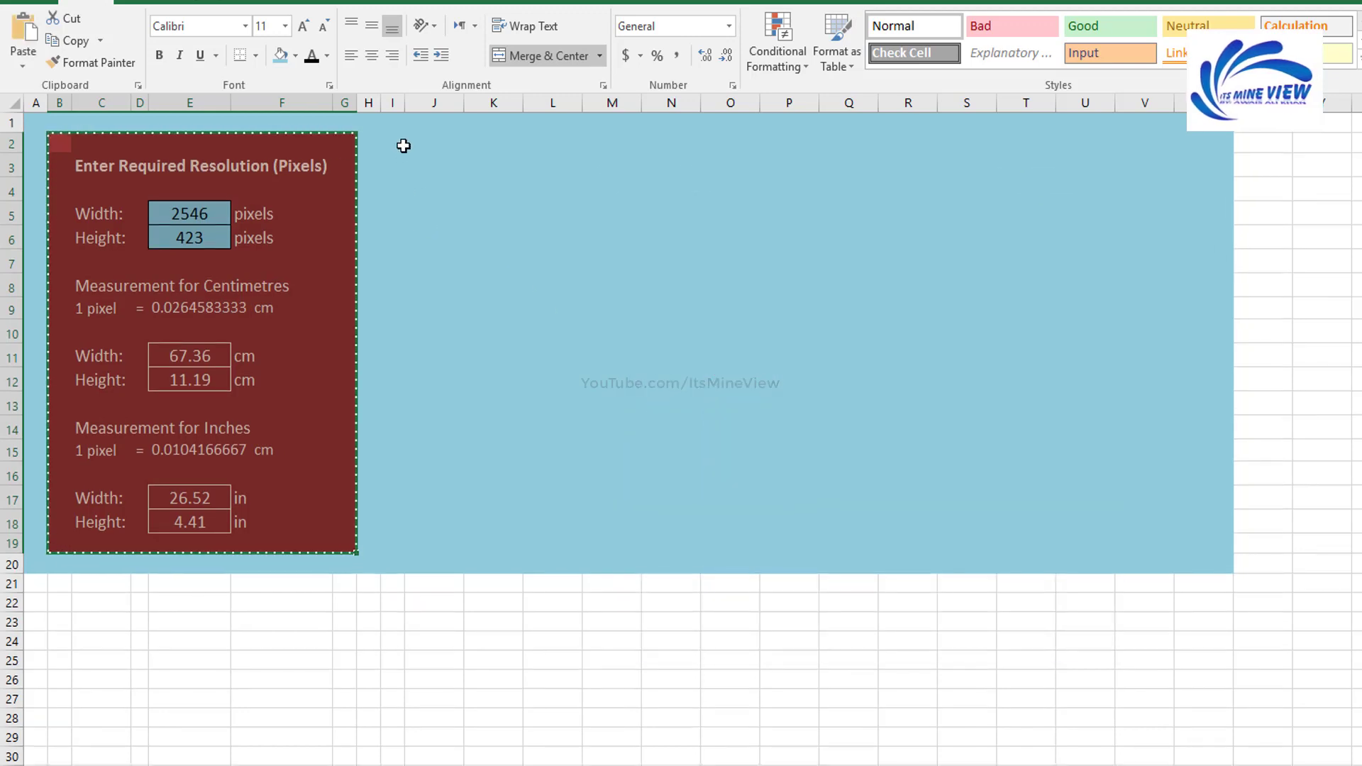
# Step: Paste the panel's column widths, formats and contents into I2 as a duplicate
pyautogui.rightClick(401, 145)
pyautogui.press('s')
pyautogui.press('s')
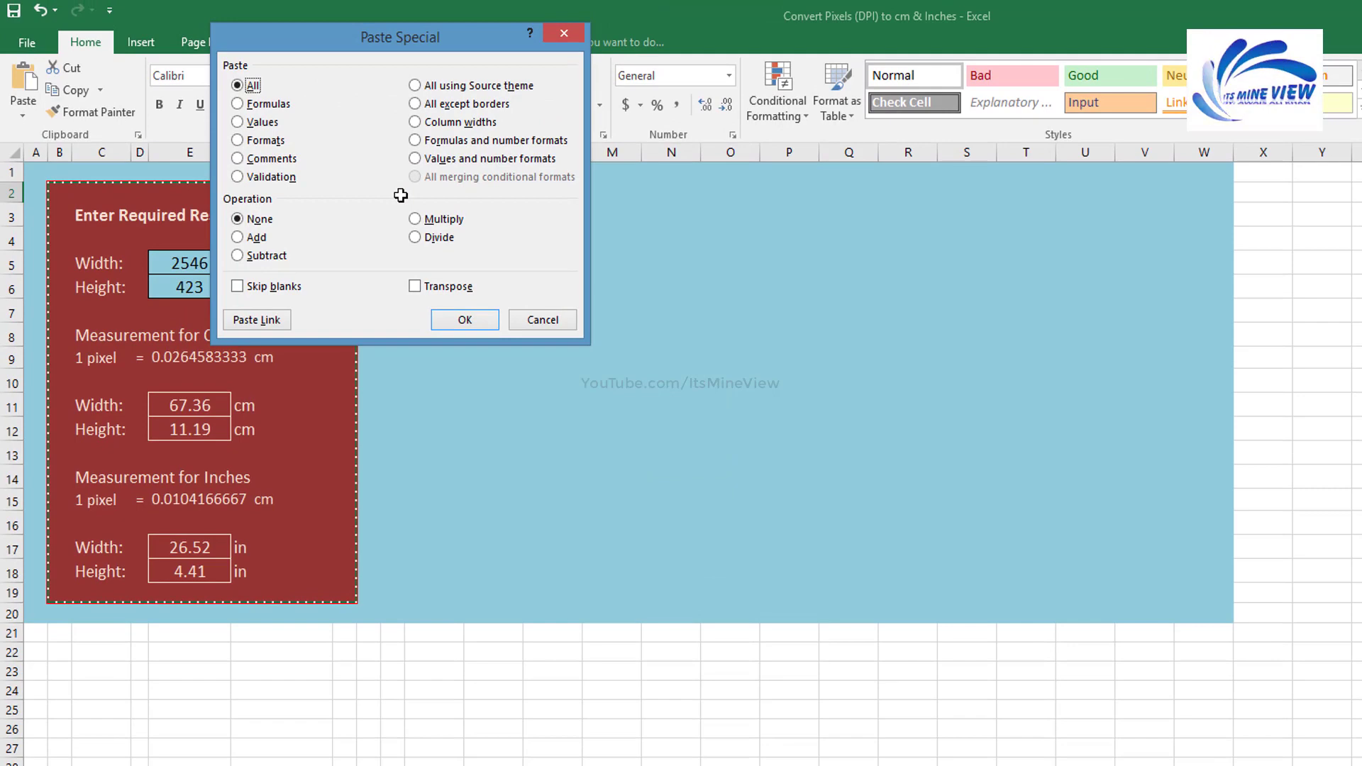
pyautogui.press('w')
pyautogui.press('Return')
pyautogui.rightClick(401, 195)
pyautogui.press('s')
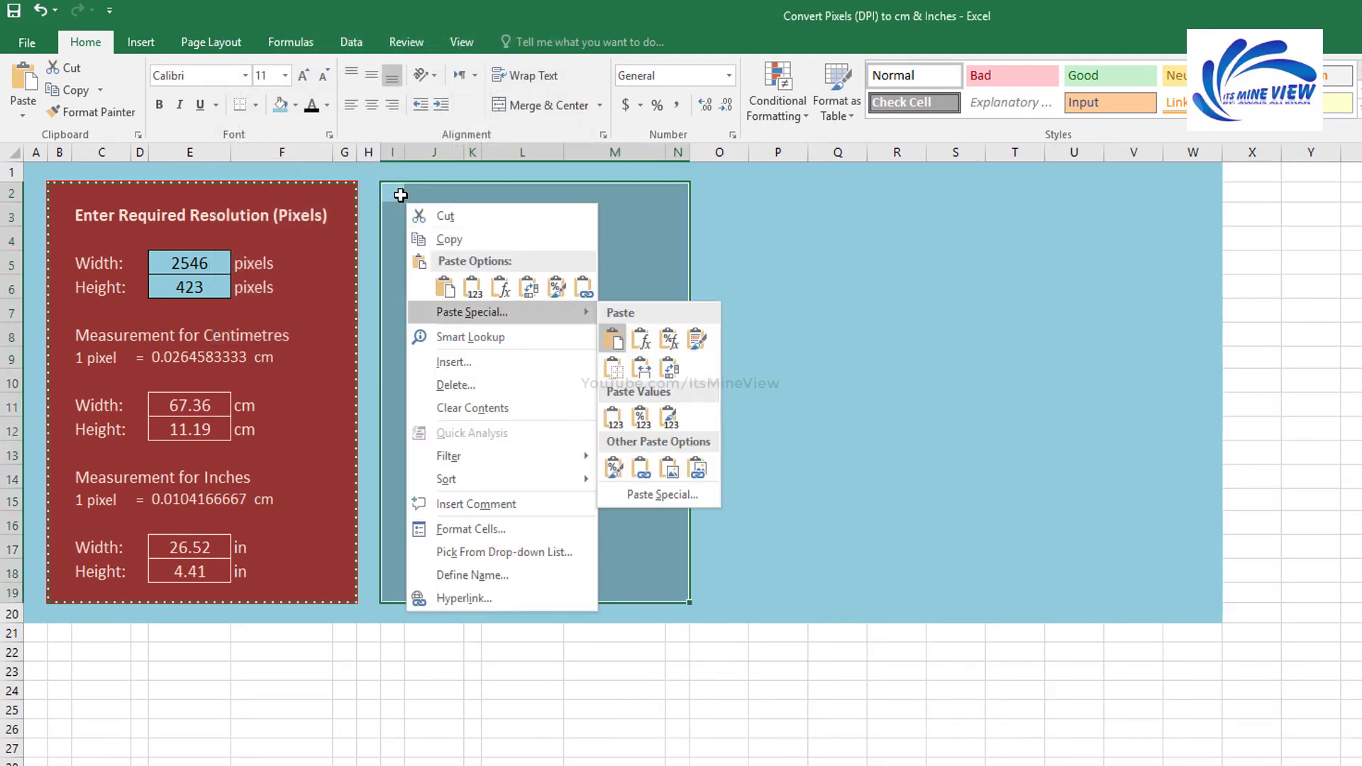
pyautogui.press('s')
pyautogui.press('t')
pyautogui.press('Return')
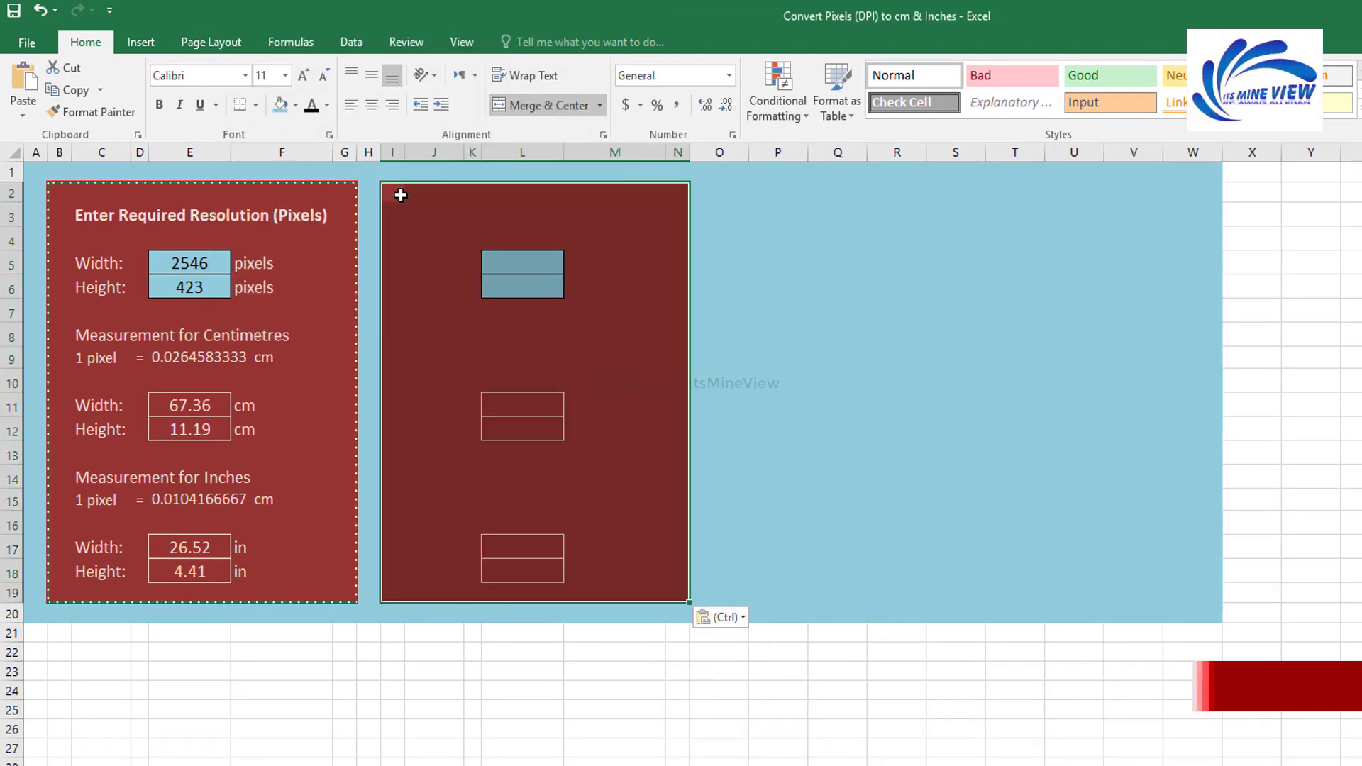
pyautogui.press('Return')
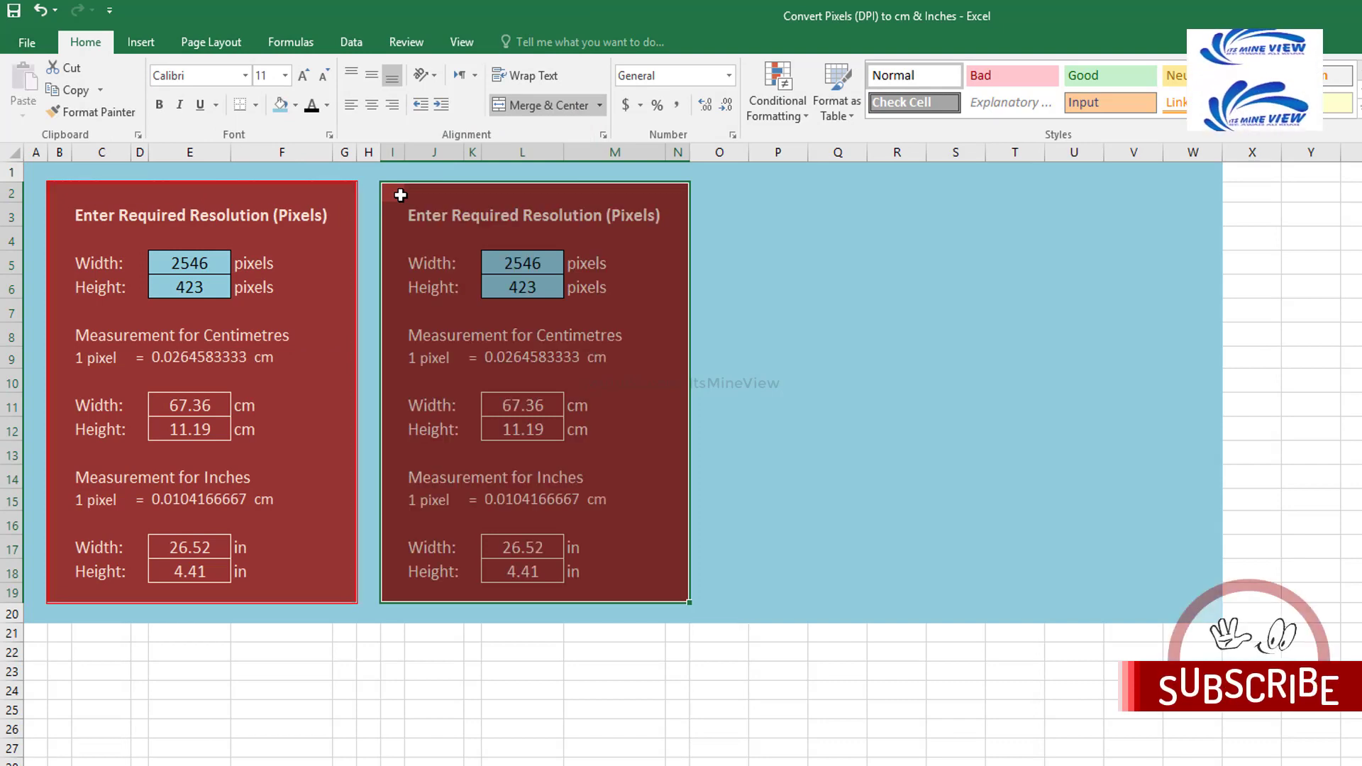
# Step: Fill the copied panel green and give it a green outline border
pyautogui.click(296, 106)
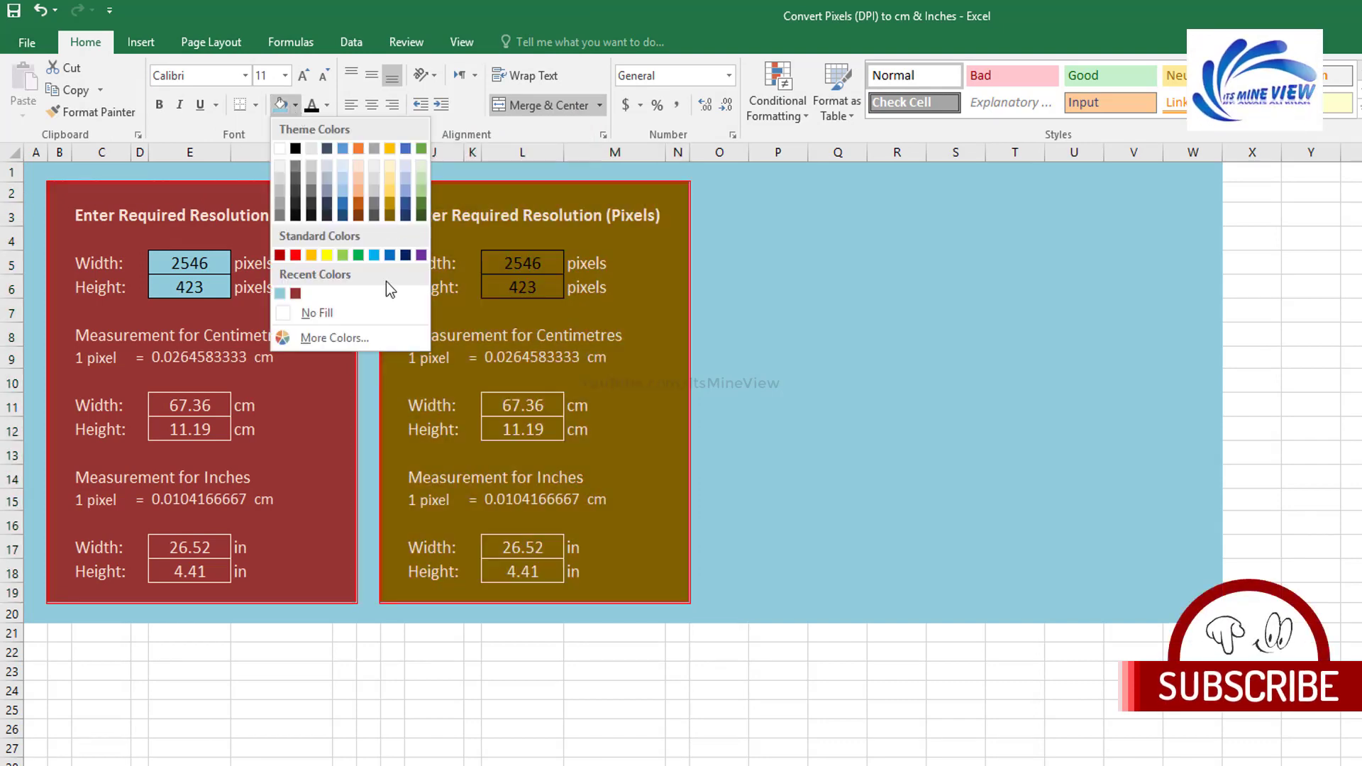
pyautogui.click(363, 258)
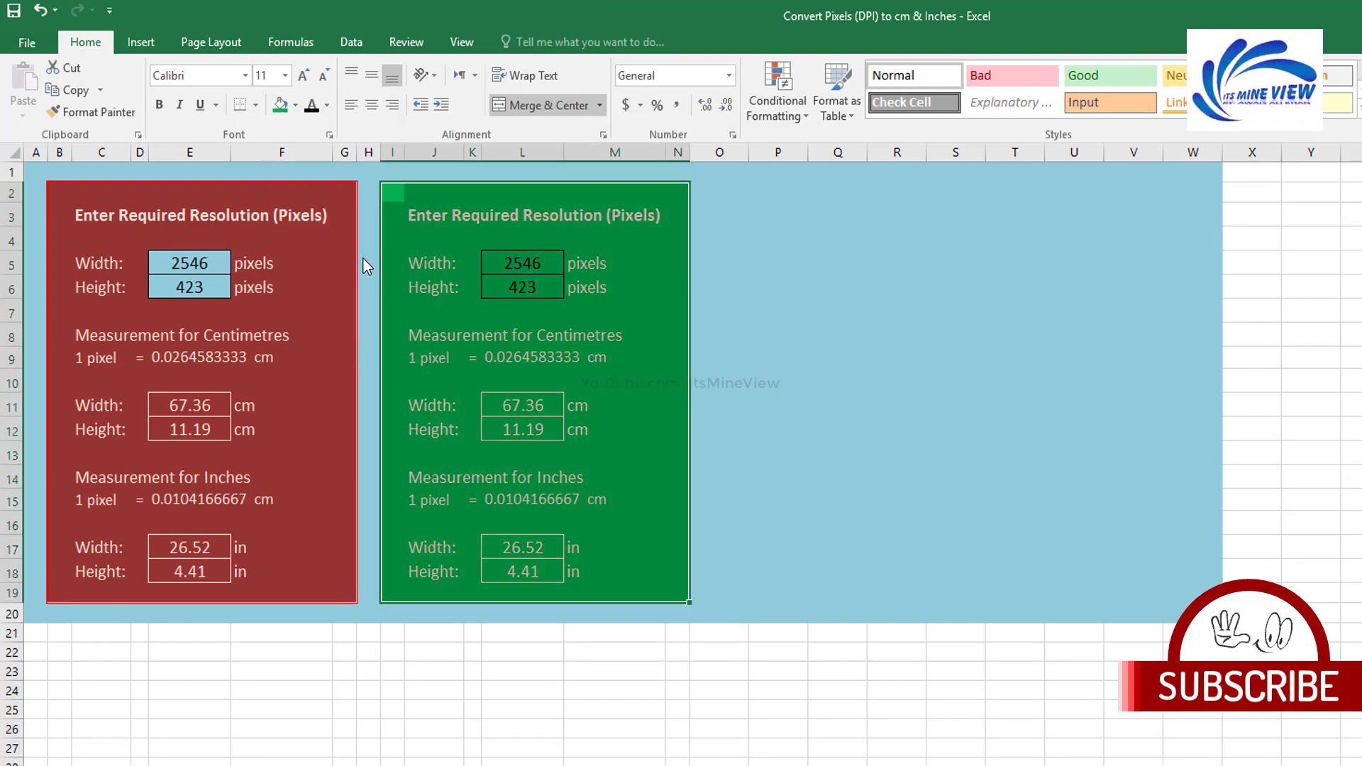
pyautogui.hotkey('ctrl', '1')
pyautogui.click(755, 500)
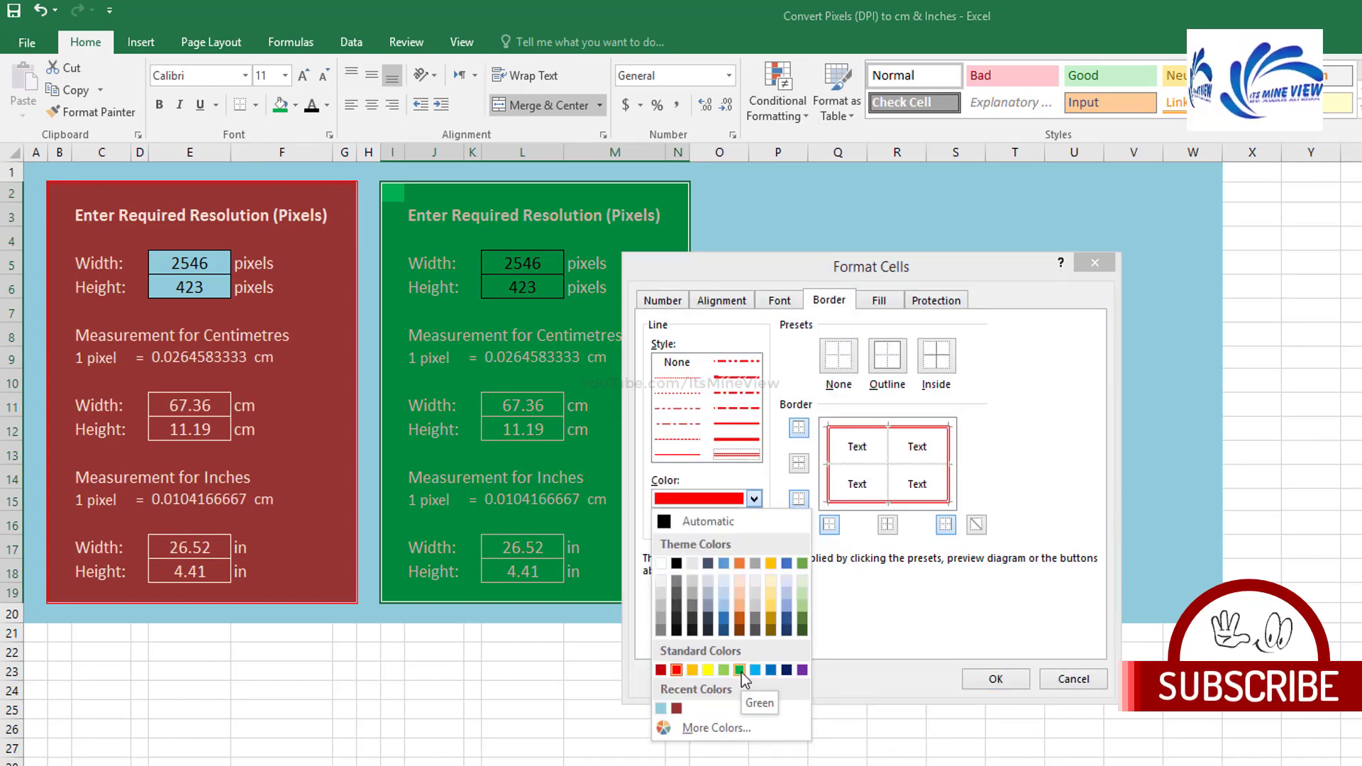
pyautogui.click(803, 629)
pyautogui.click(888, 355)
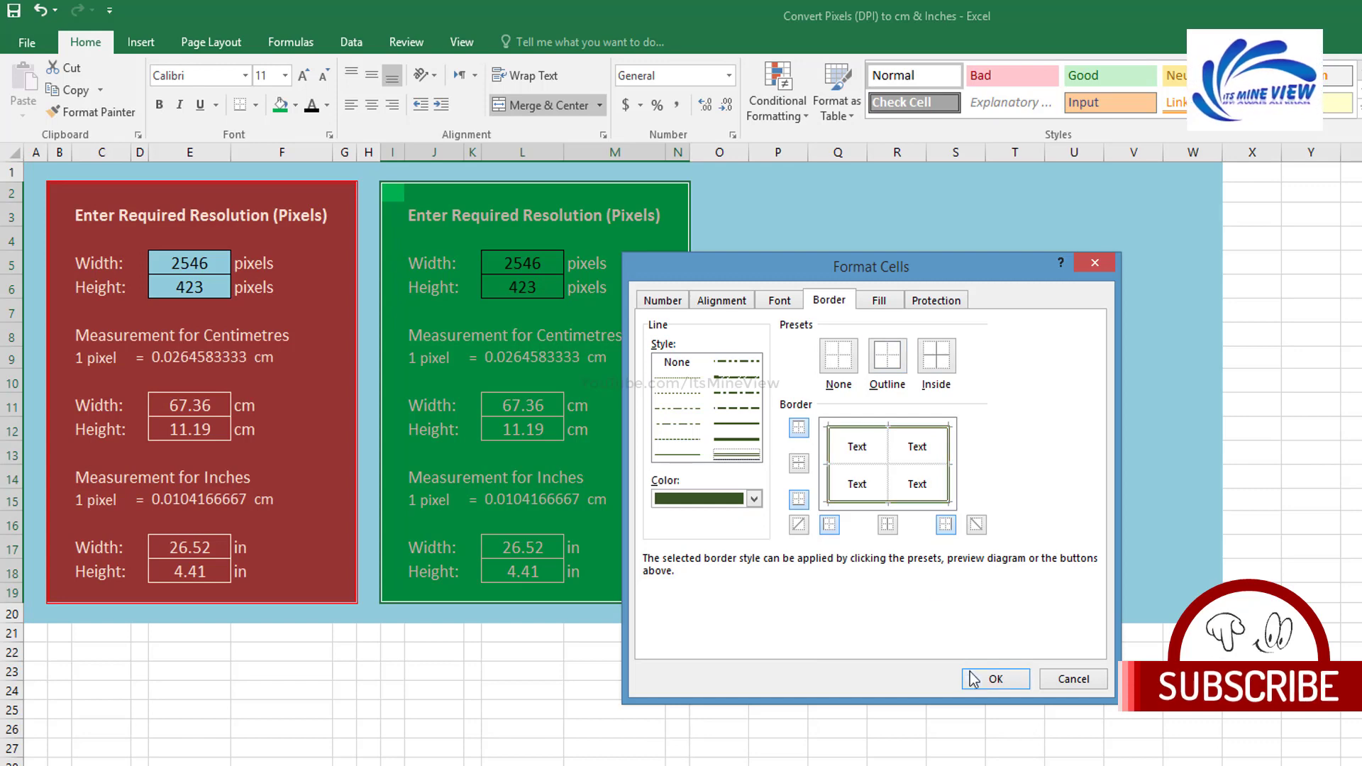
pyautogui.click(997, 679)
# Step: Fill the copy's input cells L5:L6 light blue
pyautogui.moveTo(525, 264); pyautogui.dragTo(529, 288)
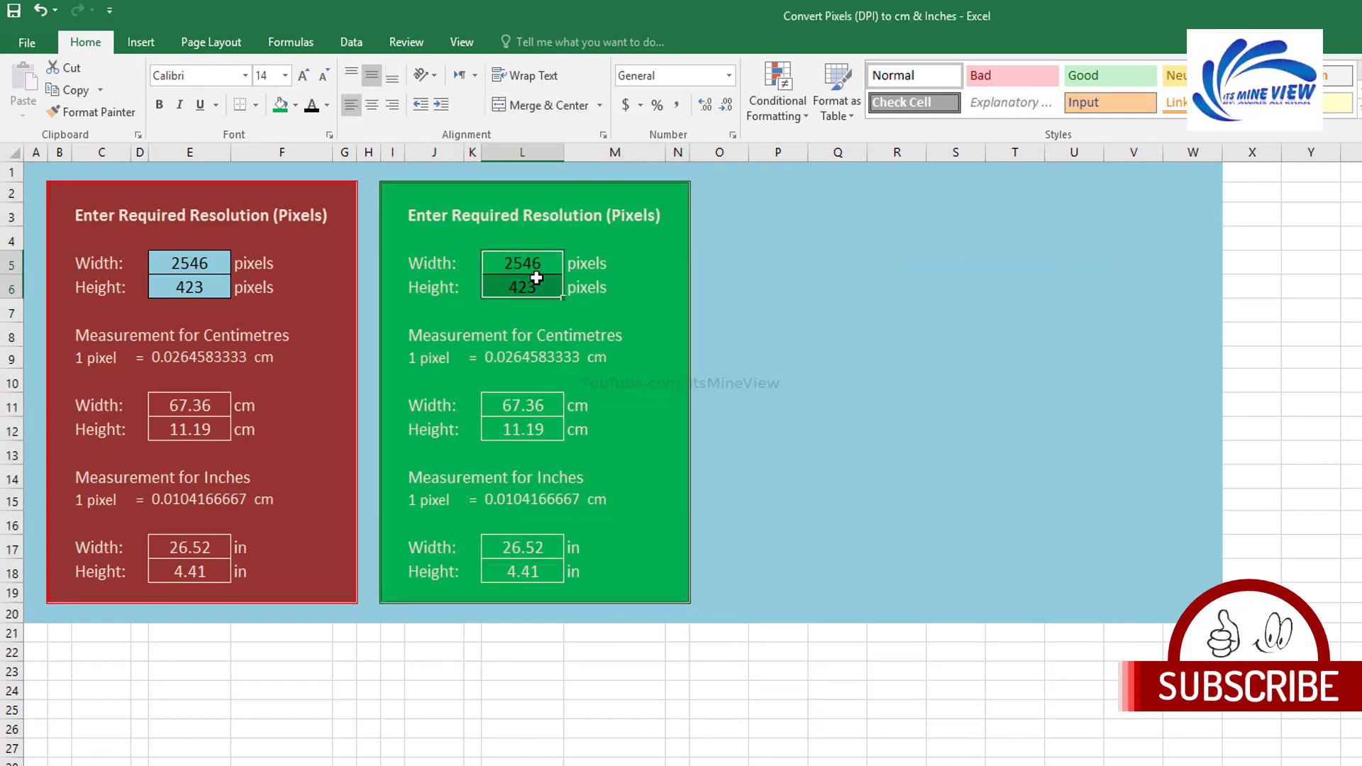
pyautogui.click(295, 106)
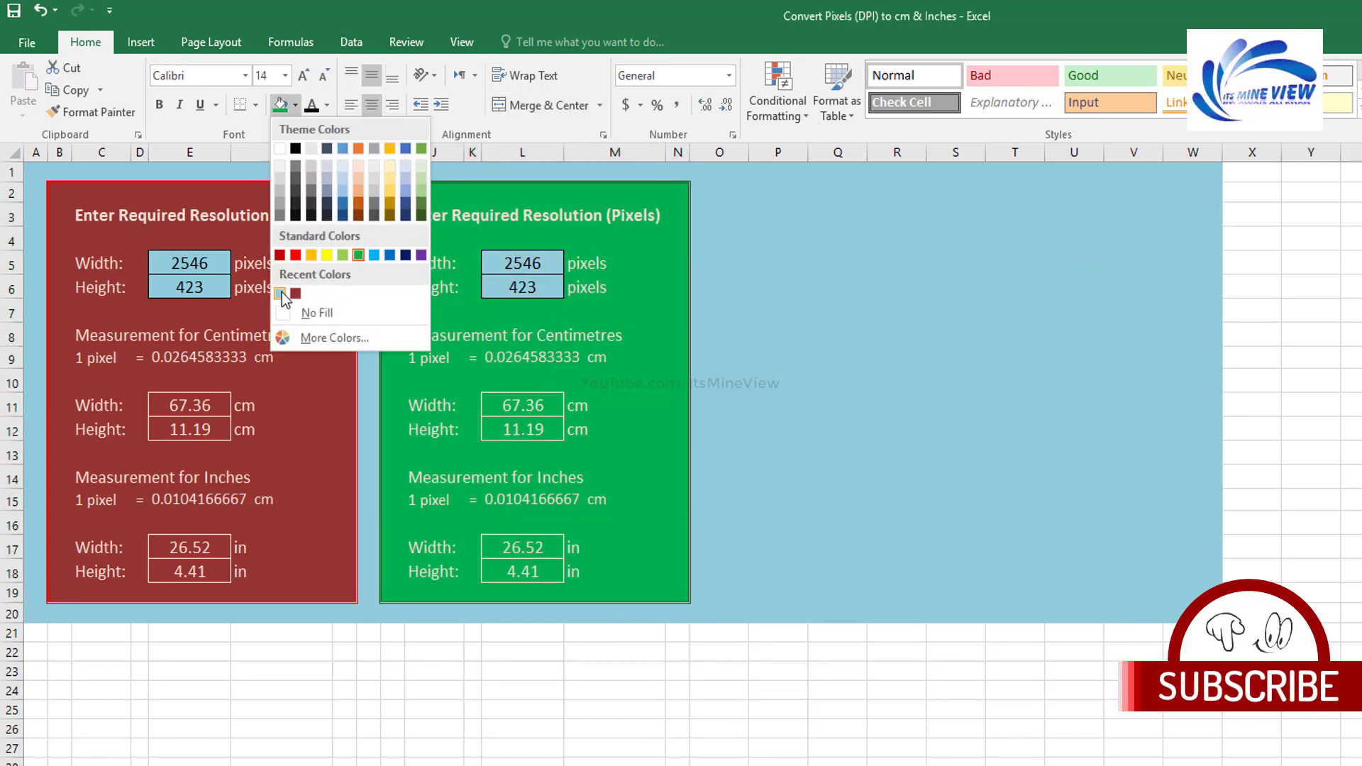
pyautogui.click(281, 260)
pyautogui.hotkey('ctrl', 'q')
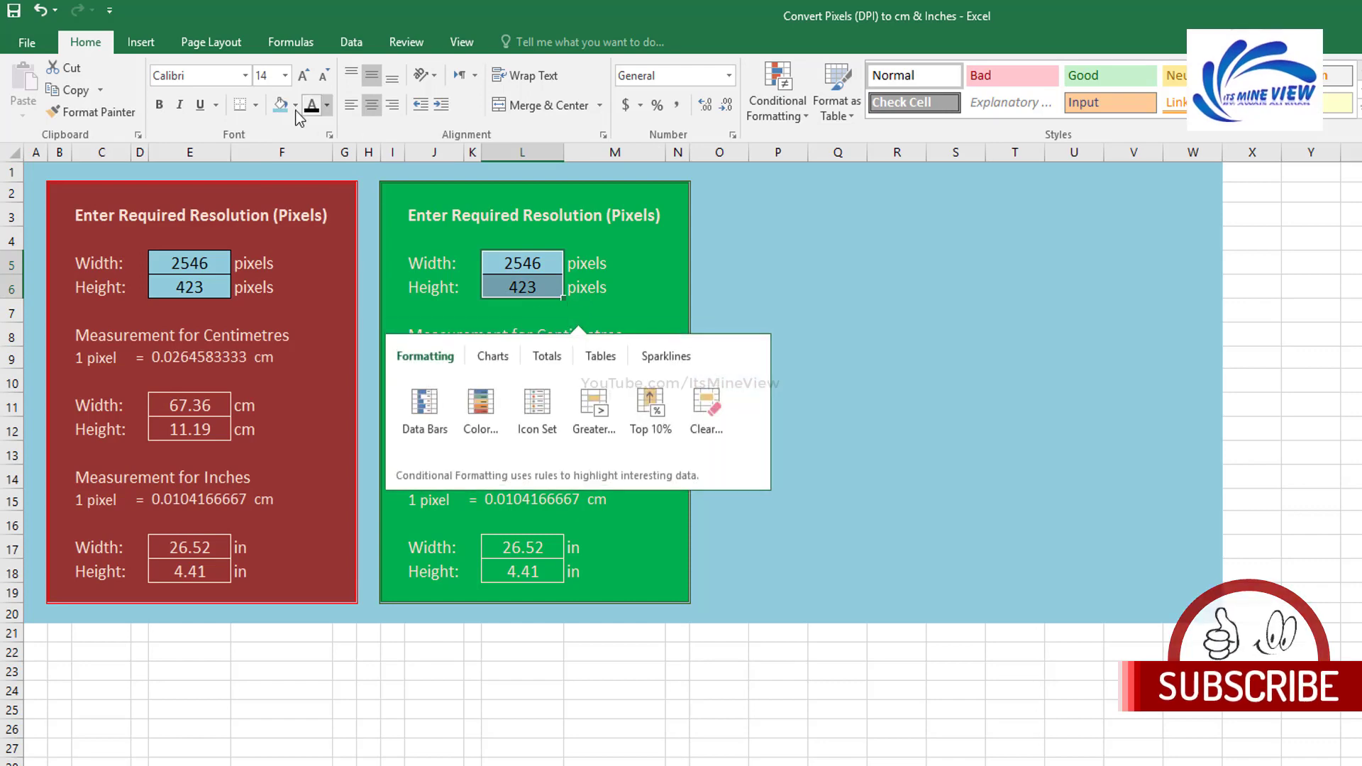
pyautogui.press('Escape')
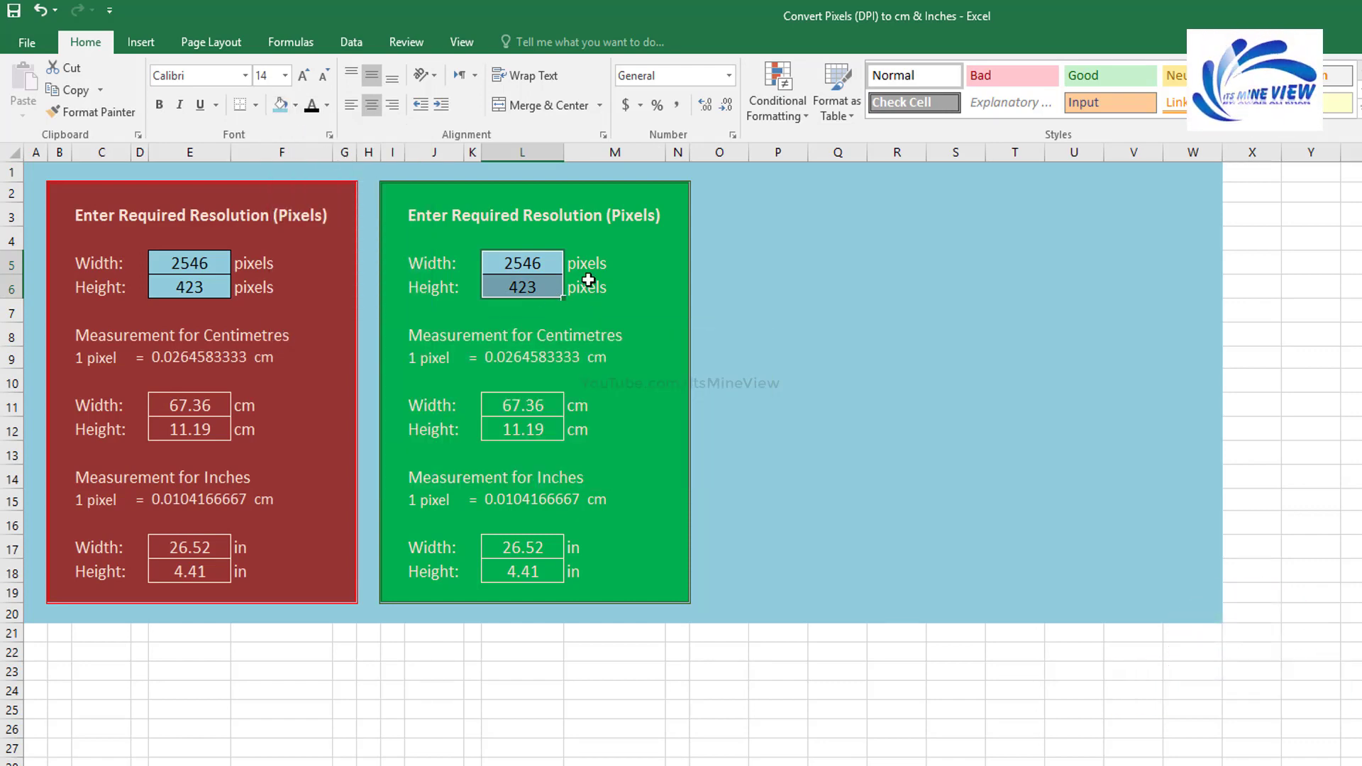
# Step: Change the J3 title to 'Enter Required Resolution (Inches)'
pyautogui.press('Up')
pyautogui.press('Up')
pyautogui.press('Left')
pyautogui.press('Left')
pyautogui.press('F2')
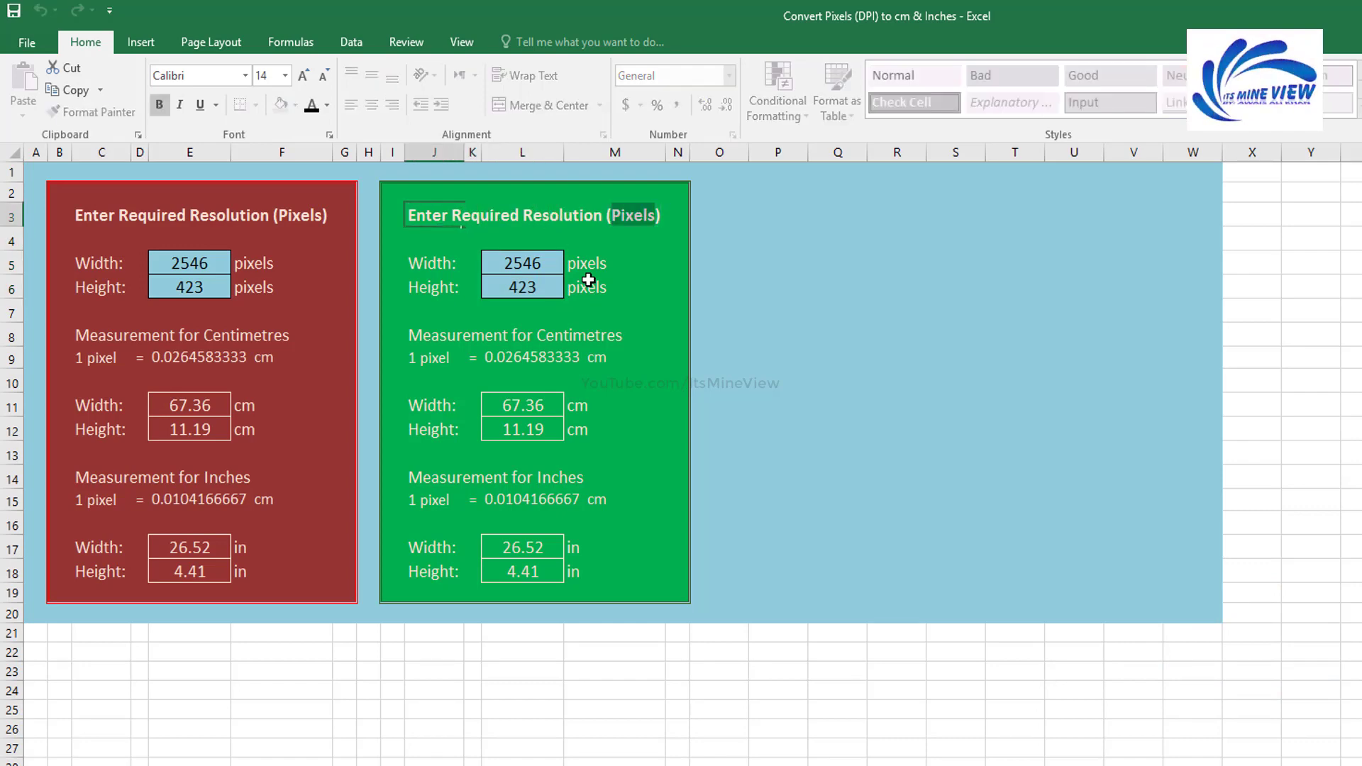
pyautogui.write('Inch')
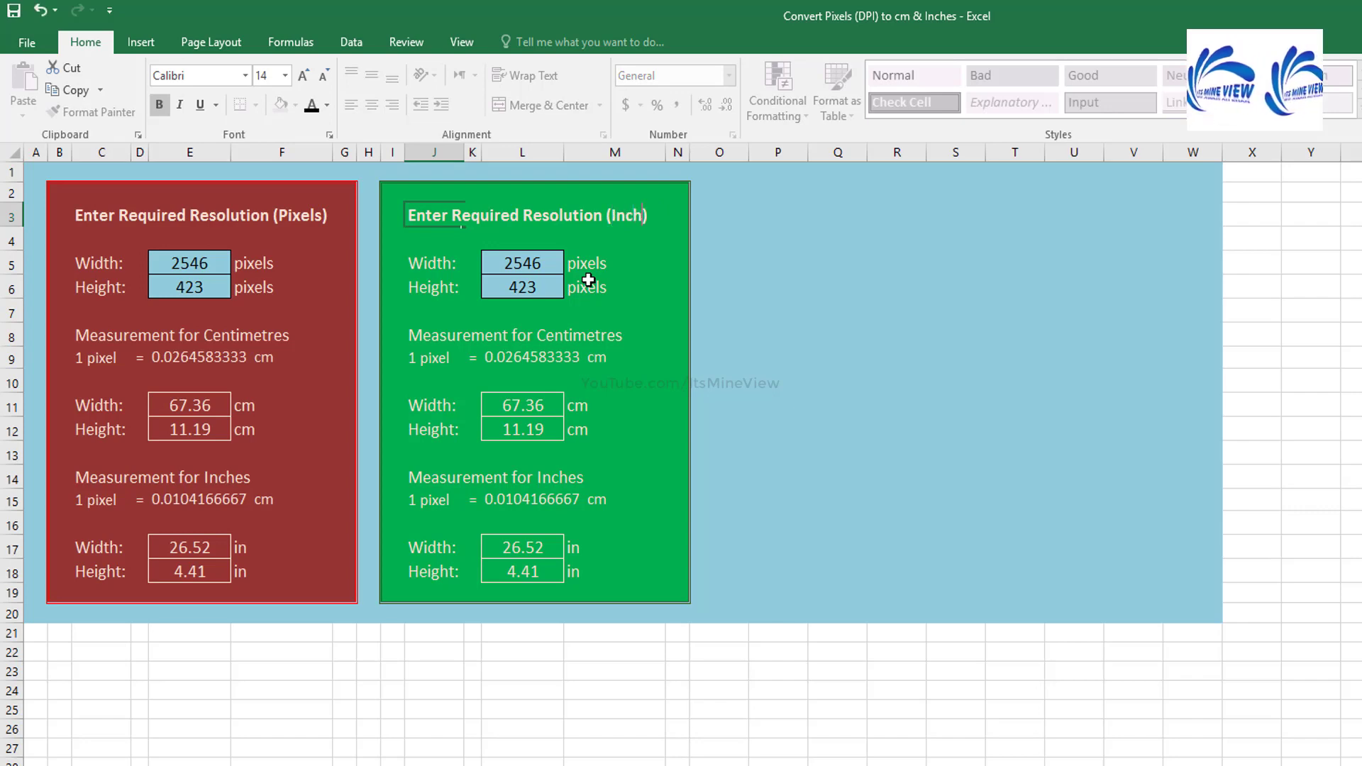
pyautogui.write('es')
pyautogui.press('Return')
pyautogui.press('Return')
pyautogui.press('Down')
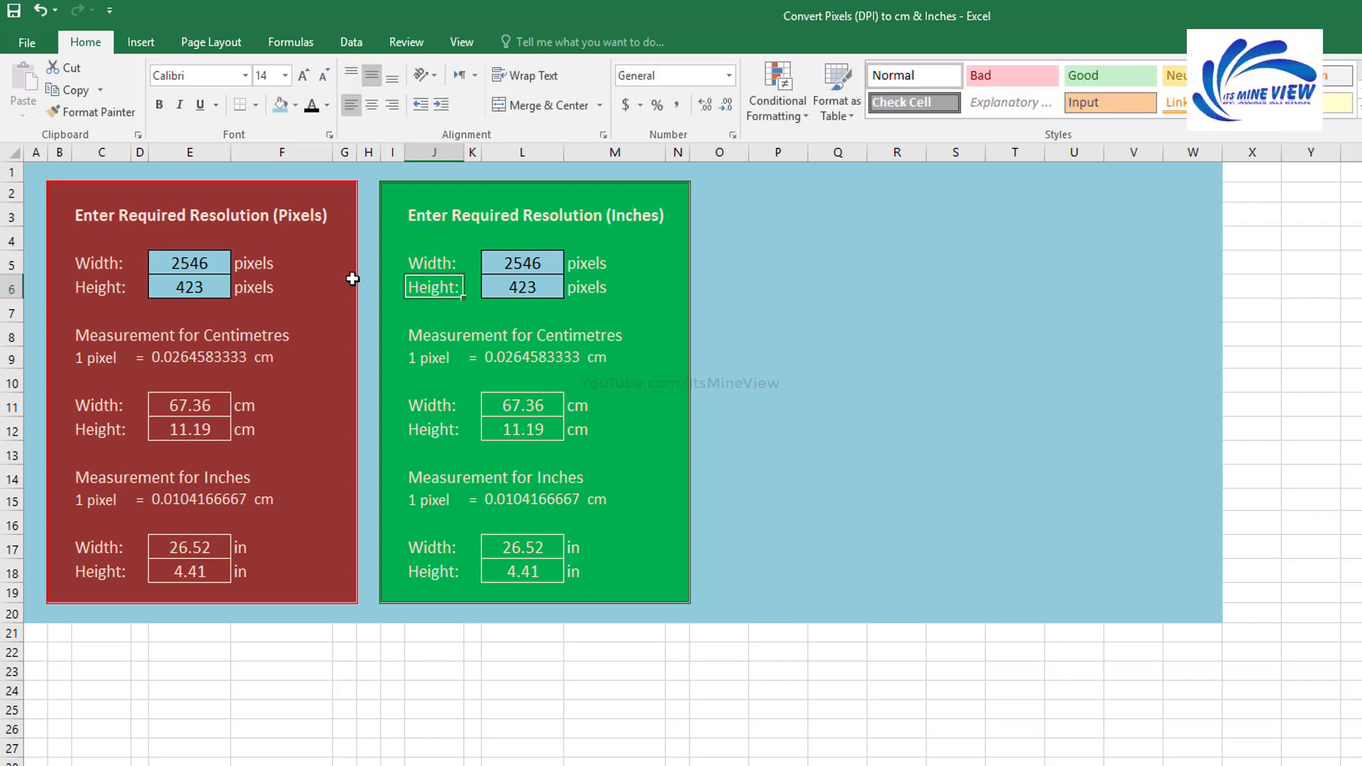
# Step: Clear the red panel's height input and change the green panel's M5 and M6 units to 'in'
pyautogui.click(212, 262)
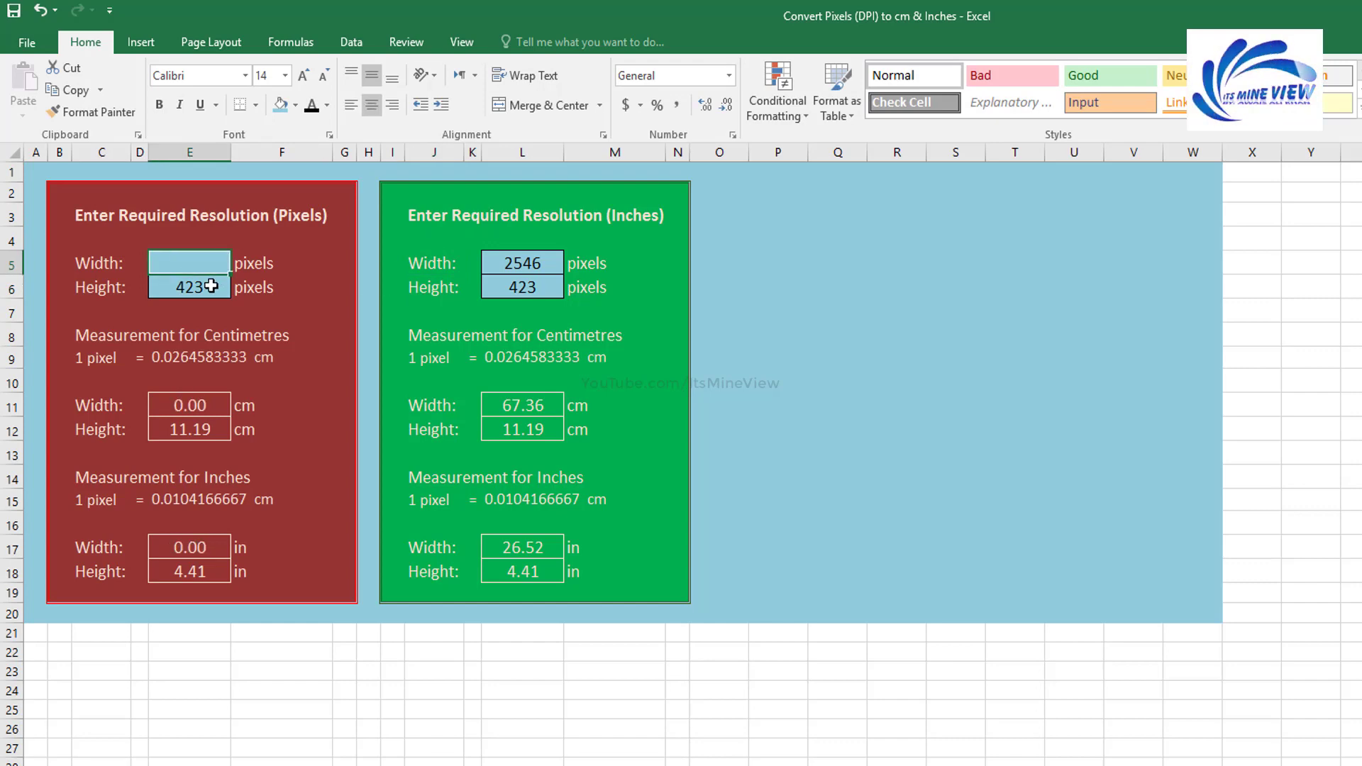
pyautogui.click(211, 286)
pyautogui.press('Delete')
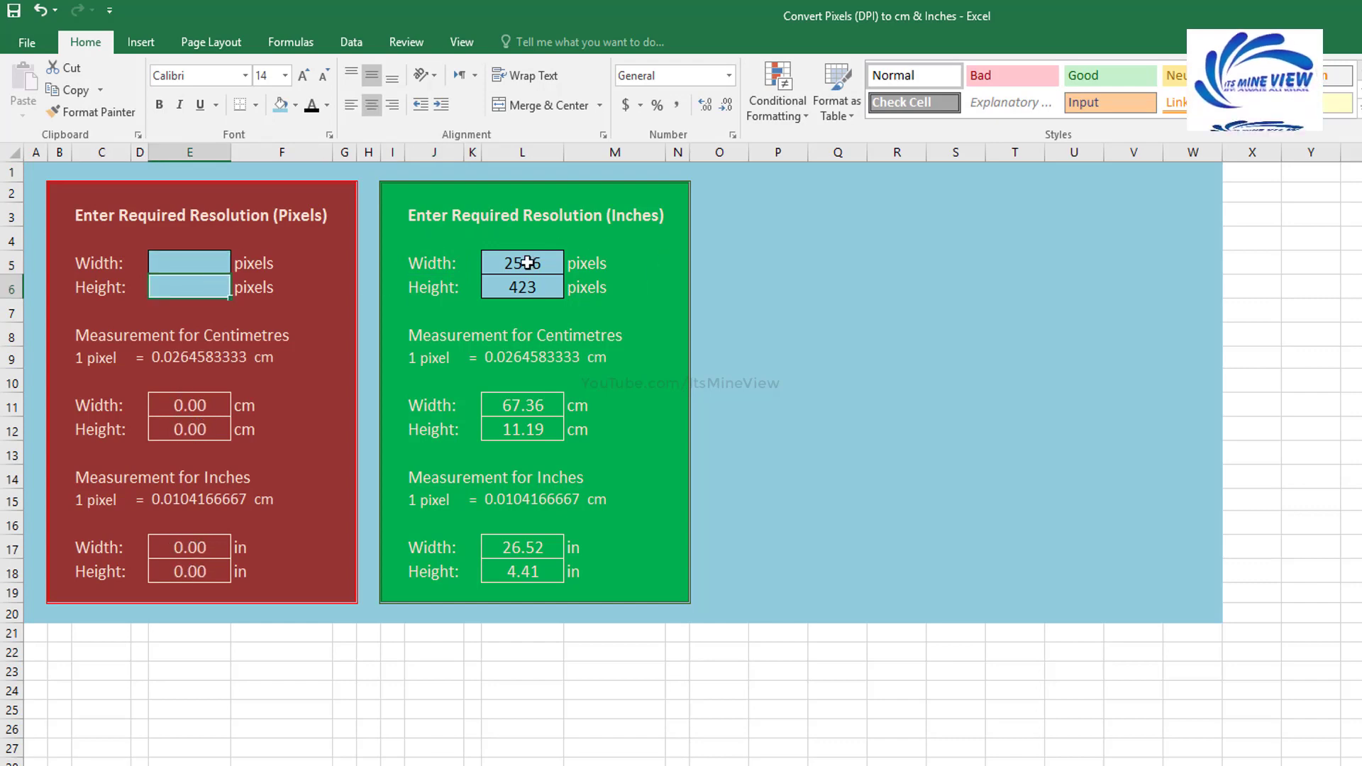
pyautogui.click(539, 264)
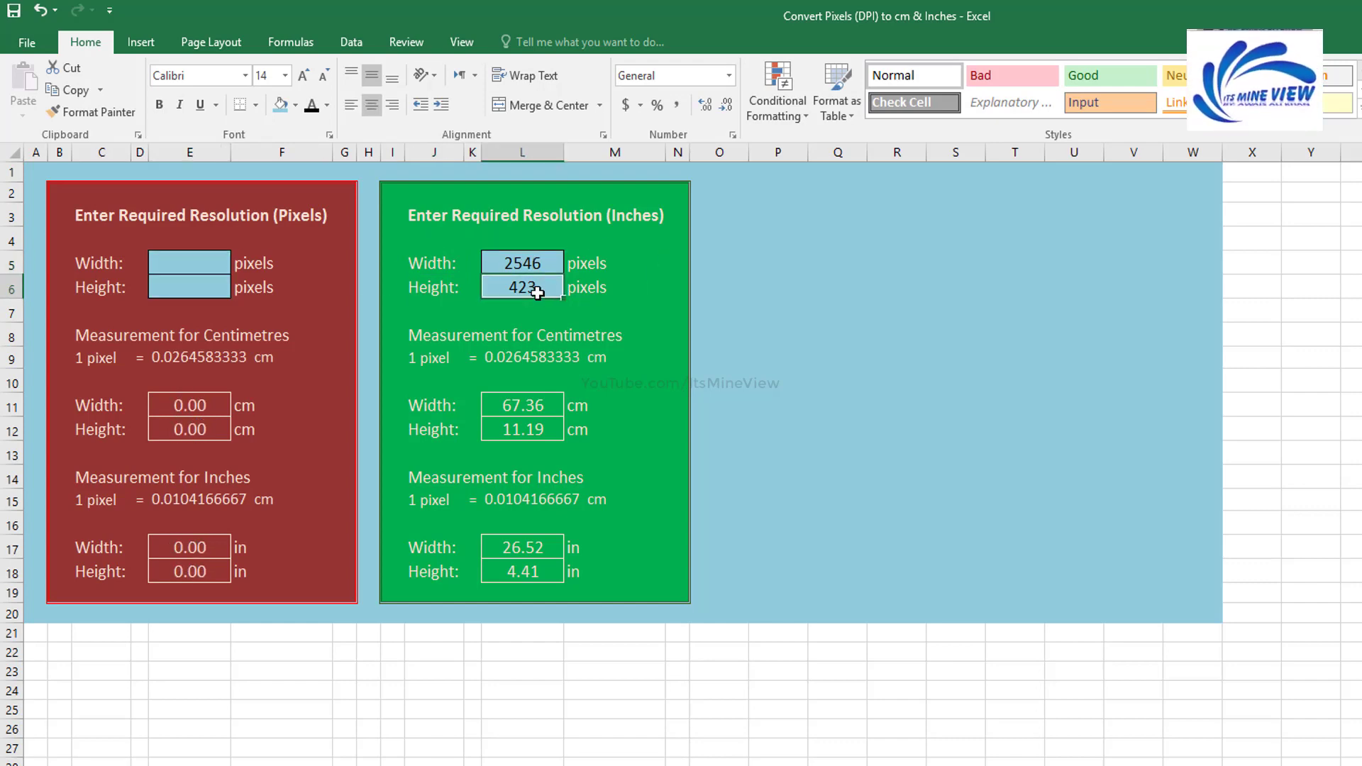
pyautogui.press('Right')
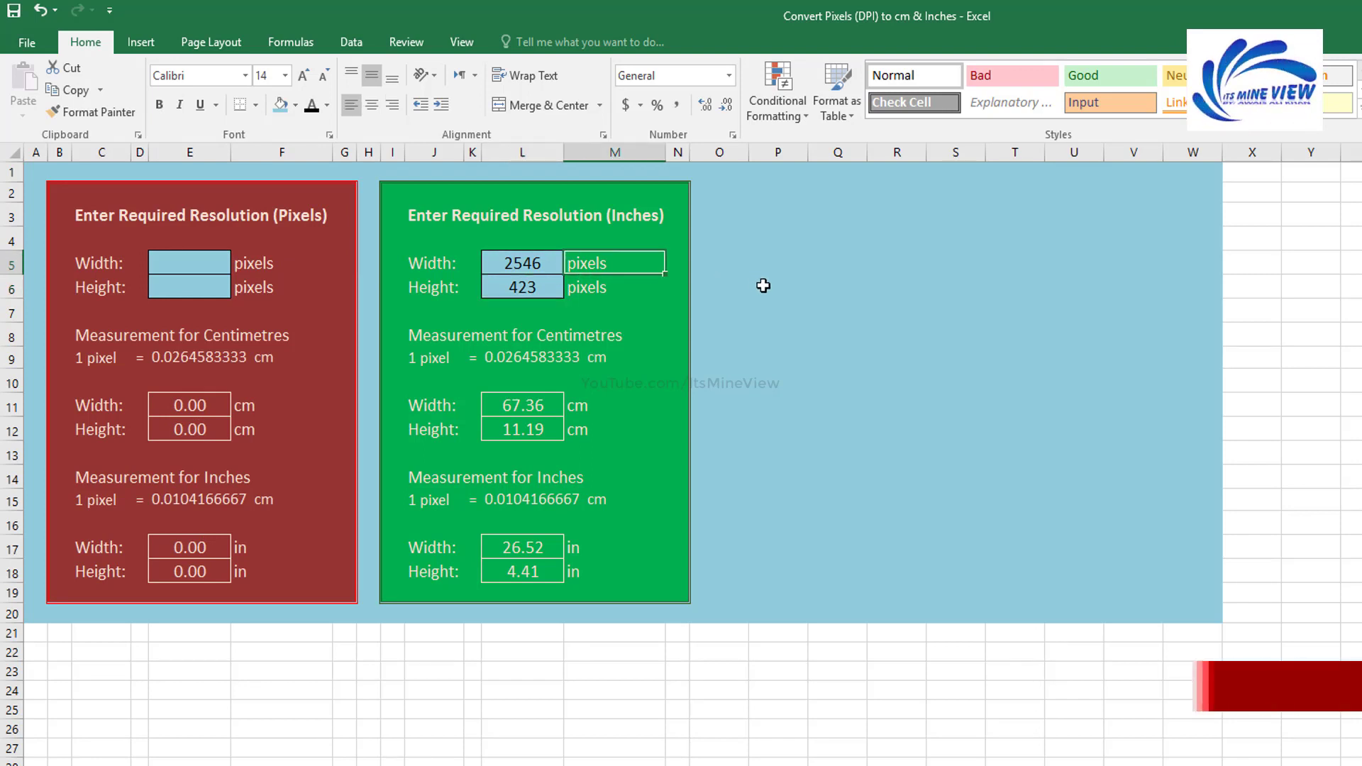
pyautogui.write('in')
pyautogui.press('Return')
pyautogui.write('in')
pyautogui.press('Return')
# Step: Label the green panel's width and height results in M17:M18 as 'pixels'
pyautogui.press('Down')
pyautogui.press('Down')
pyautogui.press('Down')
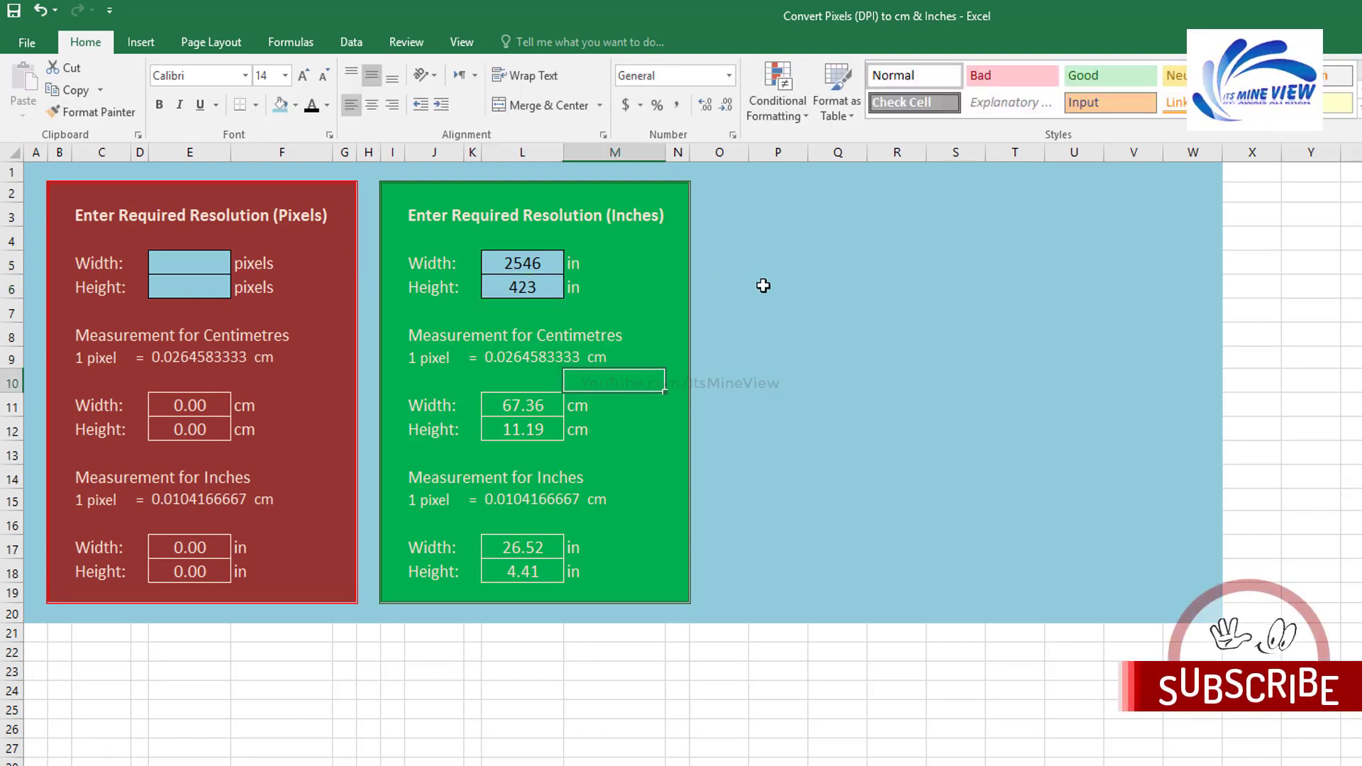
pyautogui.press('Down')
pyautogui.press('Down')
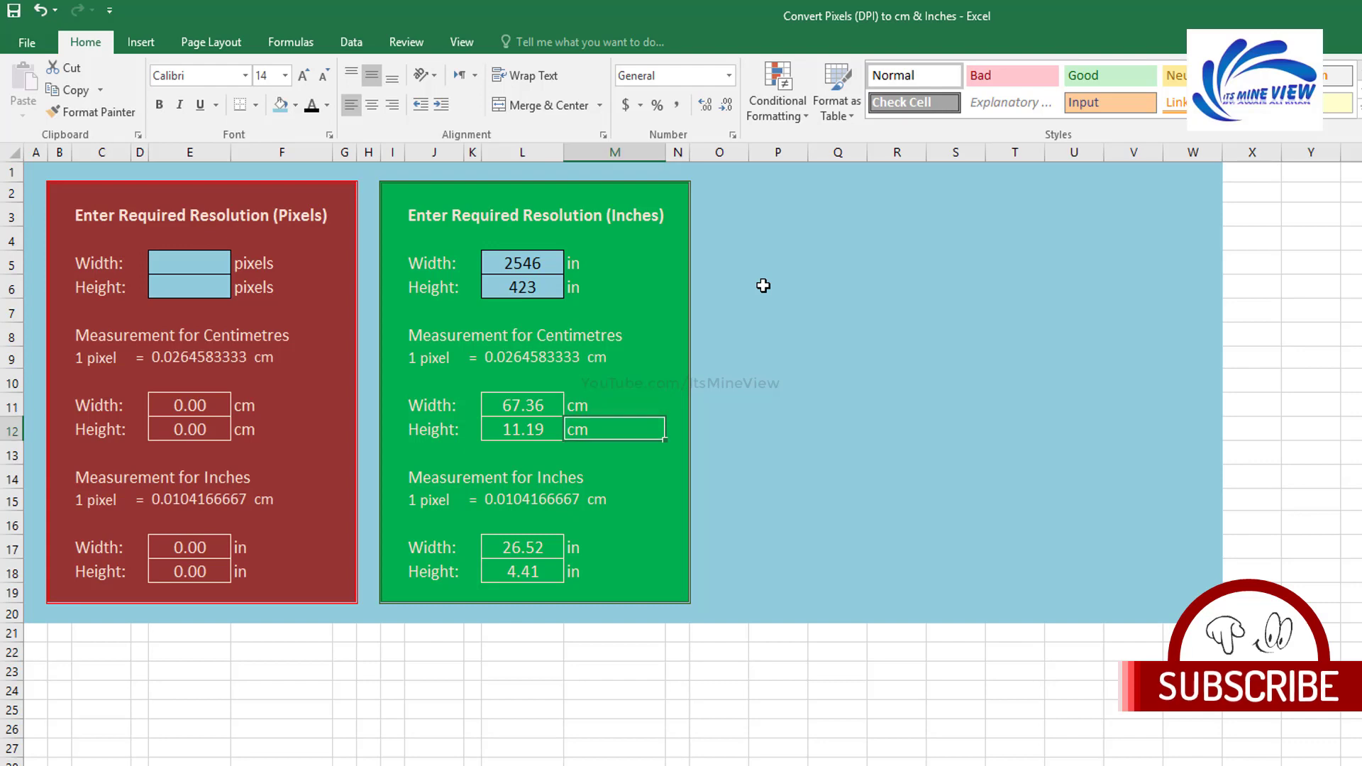
pyautogui.press('Down')
pyautogui.press('Down')
pyautogui.press('Down')
pyautogui.press('Down')
pyautogui.press('Up')
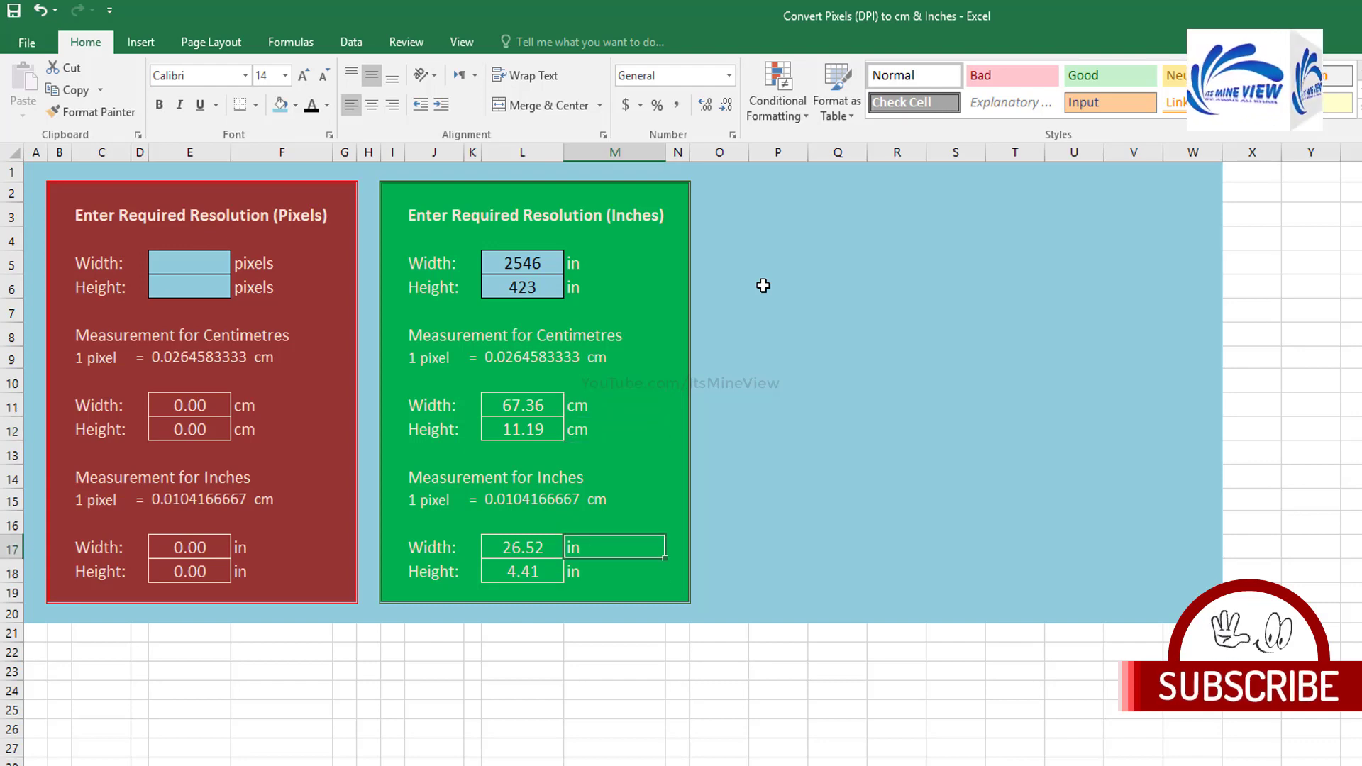
pyautogui.write('pixels')
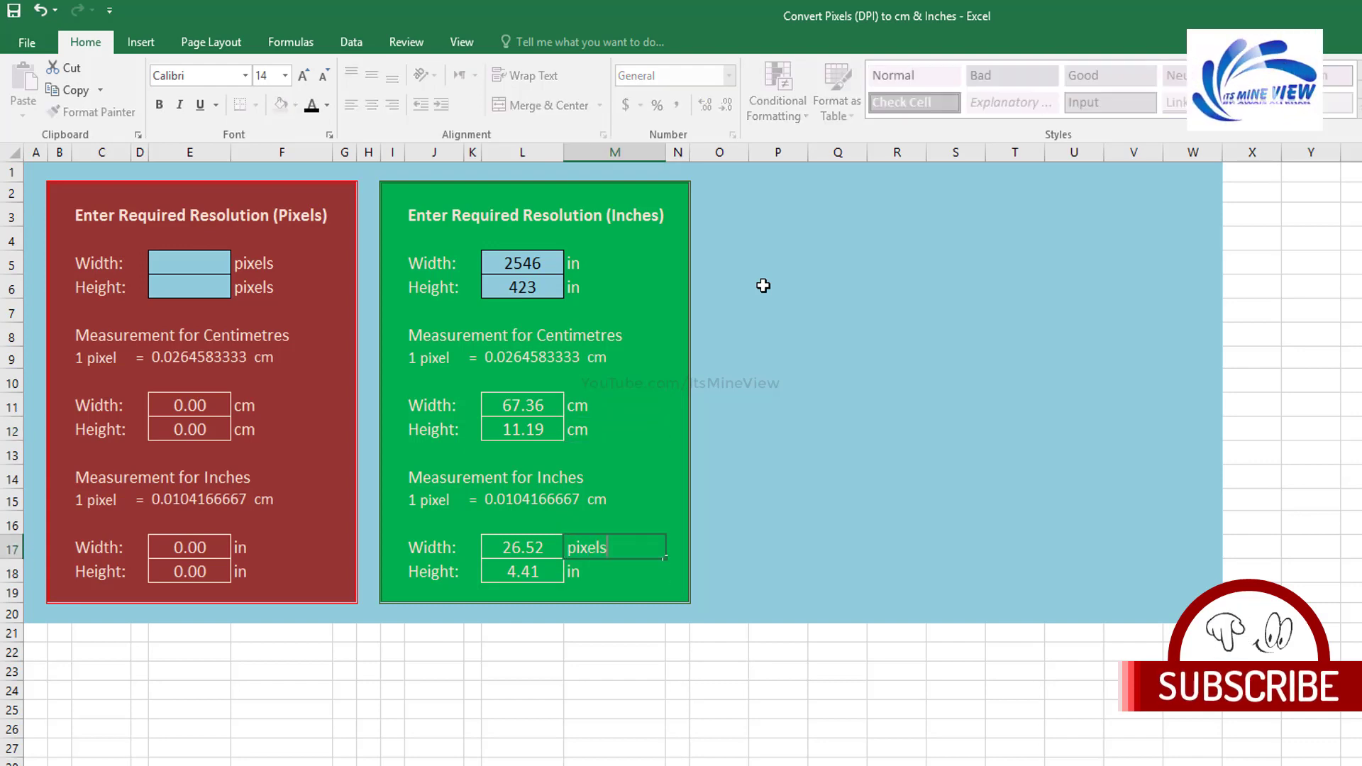
pyautogui.press('Return')
pyautogui.hotkey('ctrl', 'd')
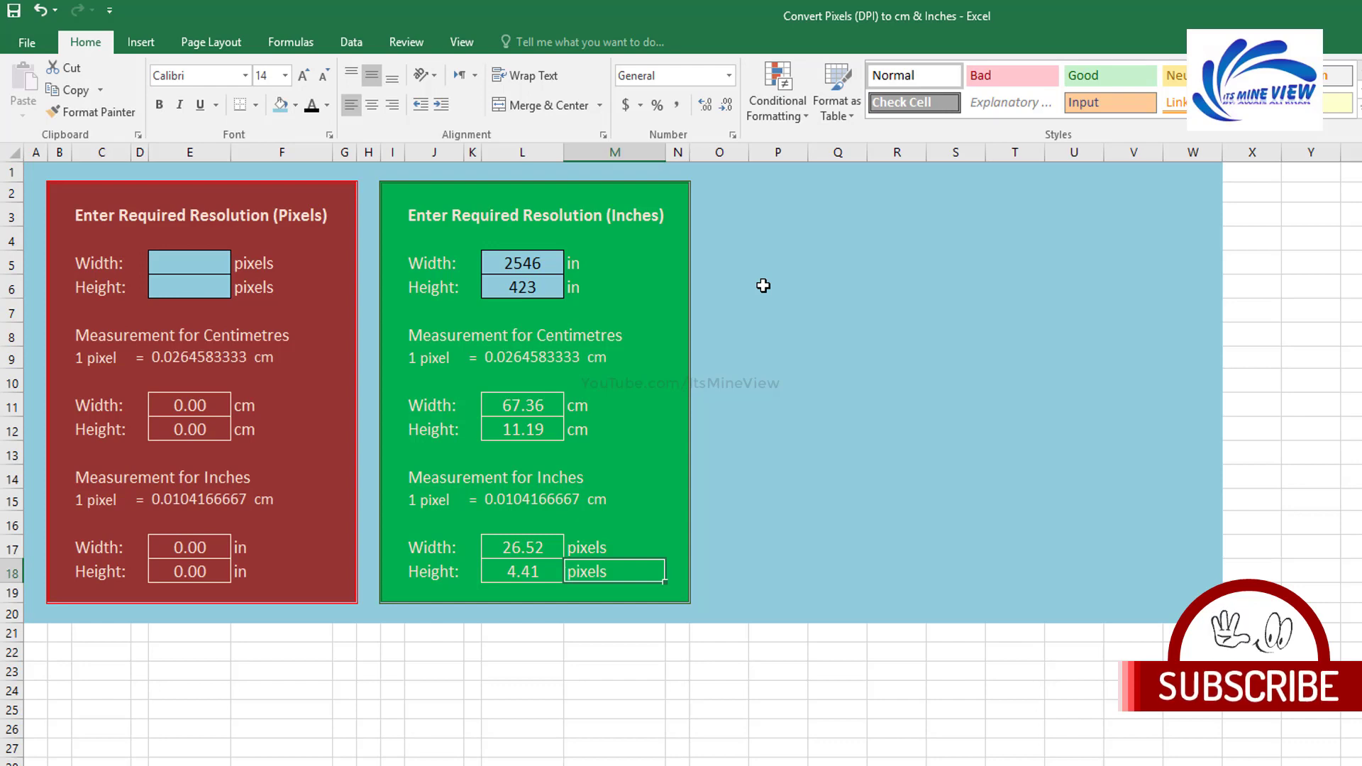
# Step: Replace the centimetre factor in L9 with 2.54, trimmed to two decimals
pyautogui.click(438, 358)
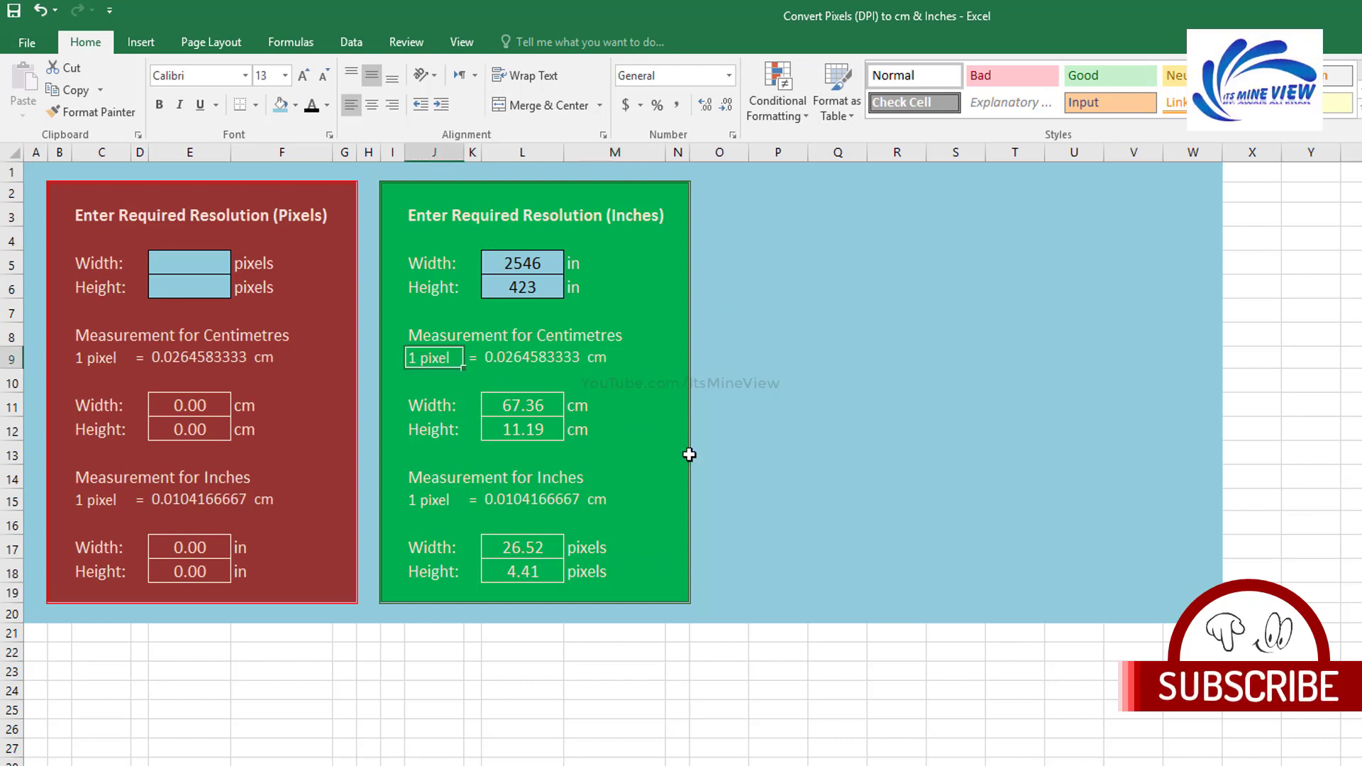
pyautogui.press('Right')
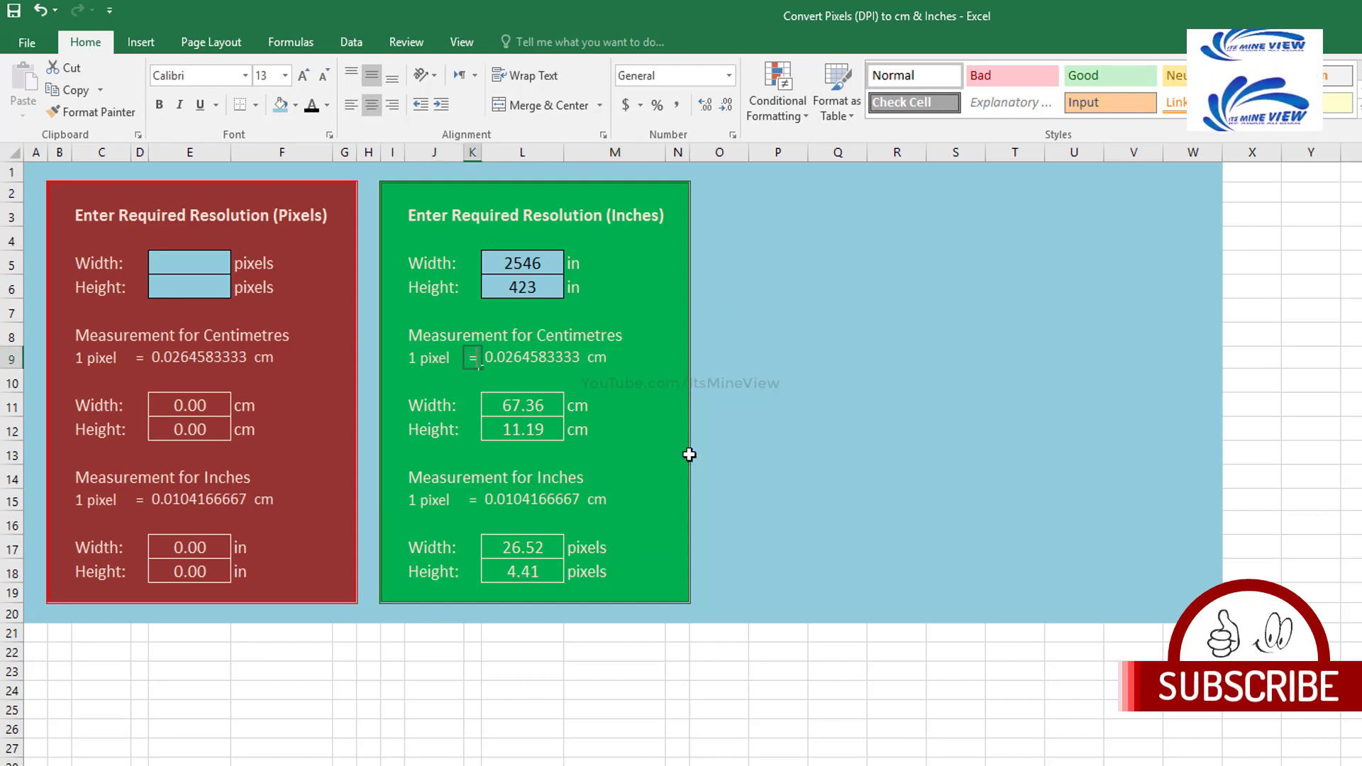
pyautogui.press('Right')
pyautogui.press('F2')
pyautogui.hotkey('shift', 'Home')
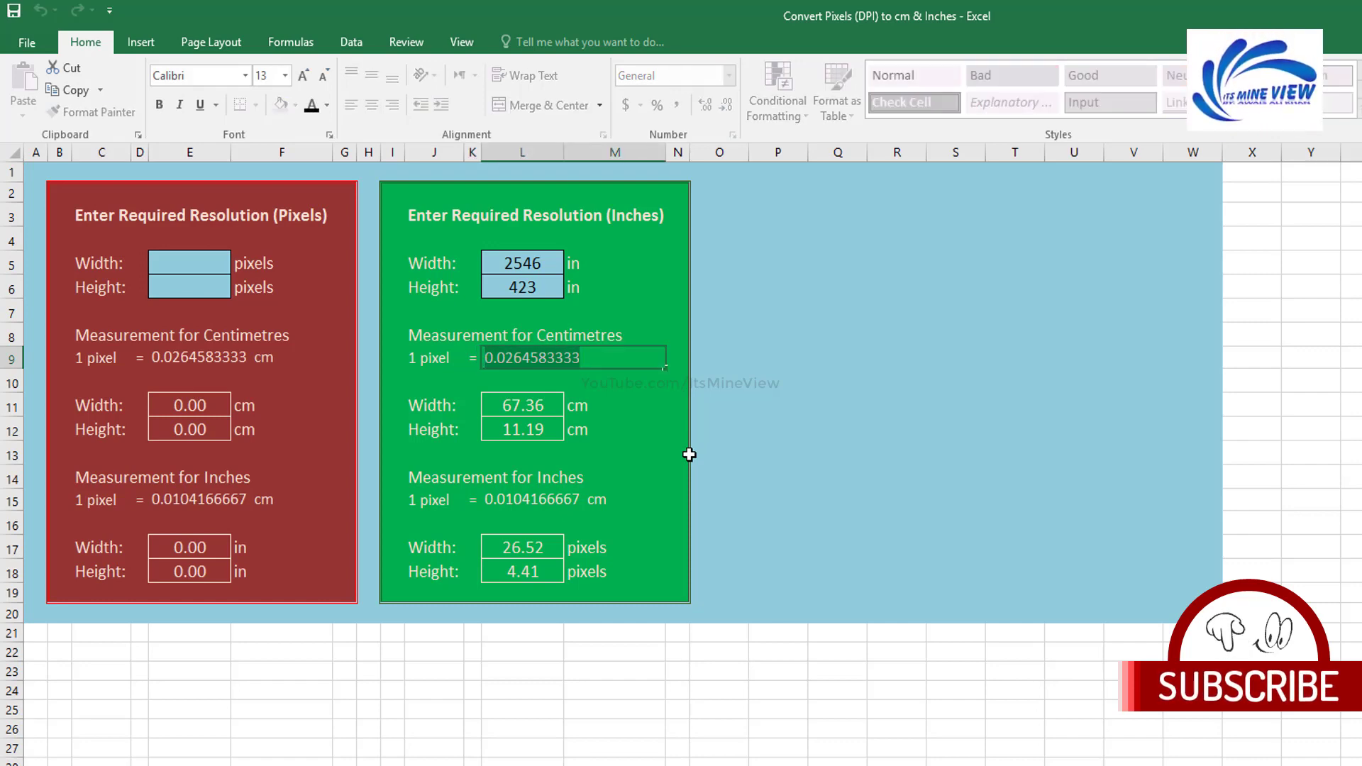
pyautogui.write('2.54')
pyautogui.hotkey('ctrl', 'Return')
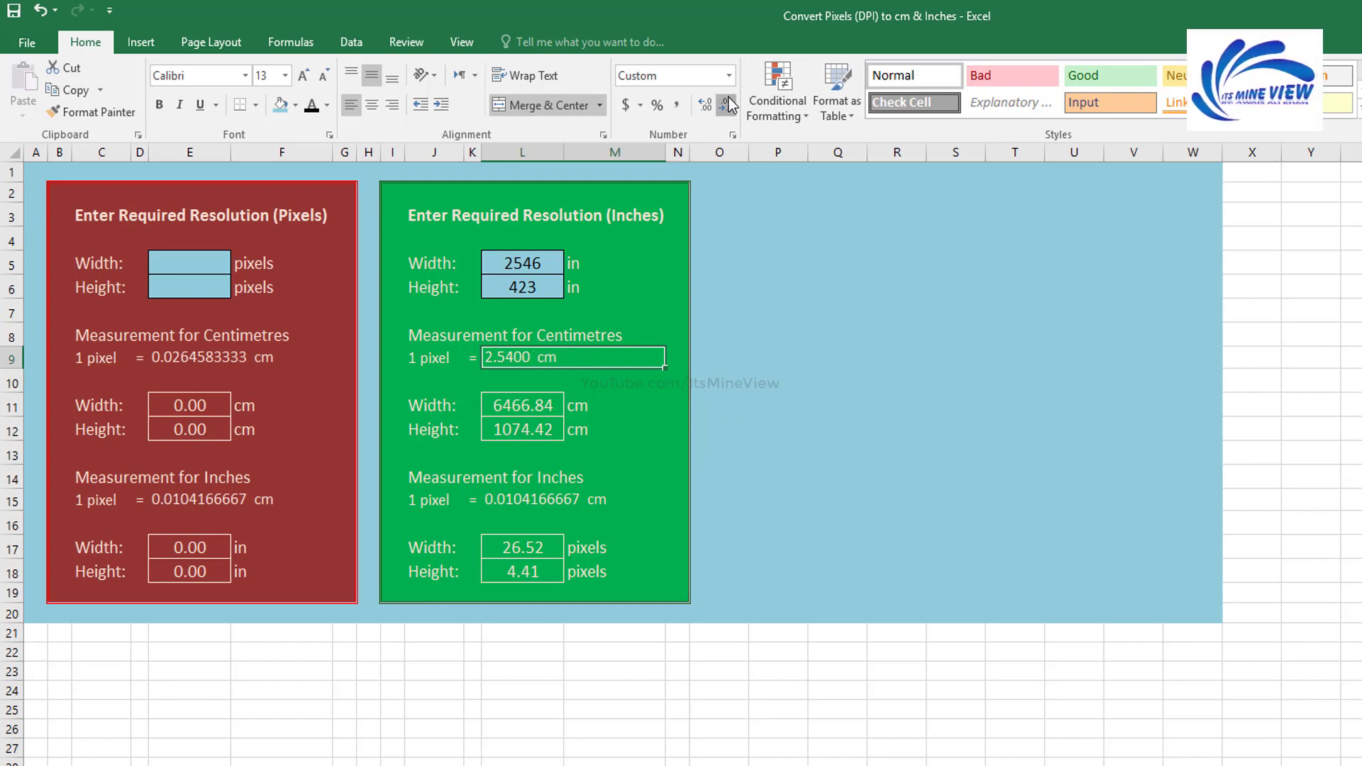
pyautogui.click(727, 104)
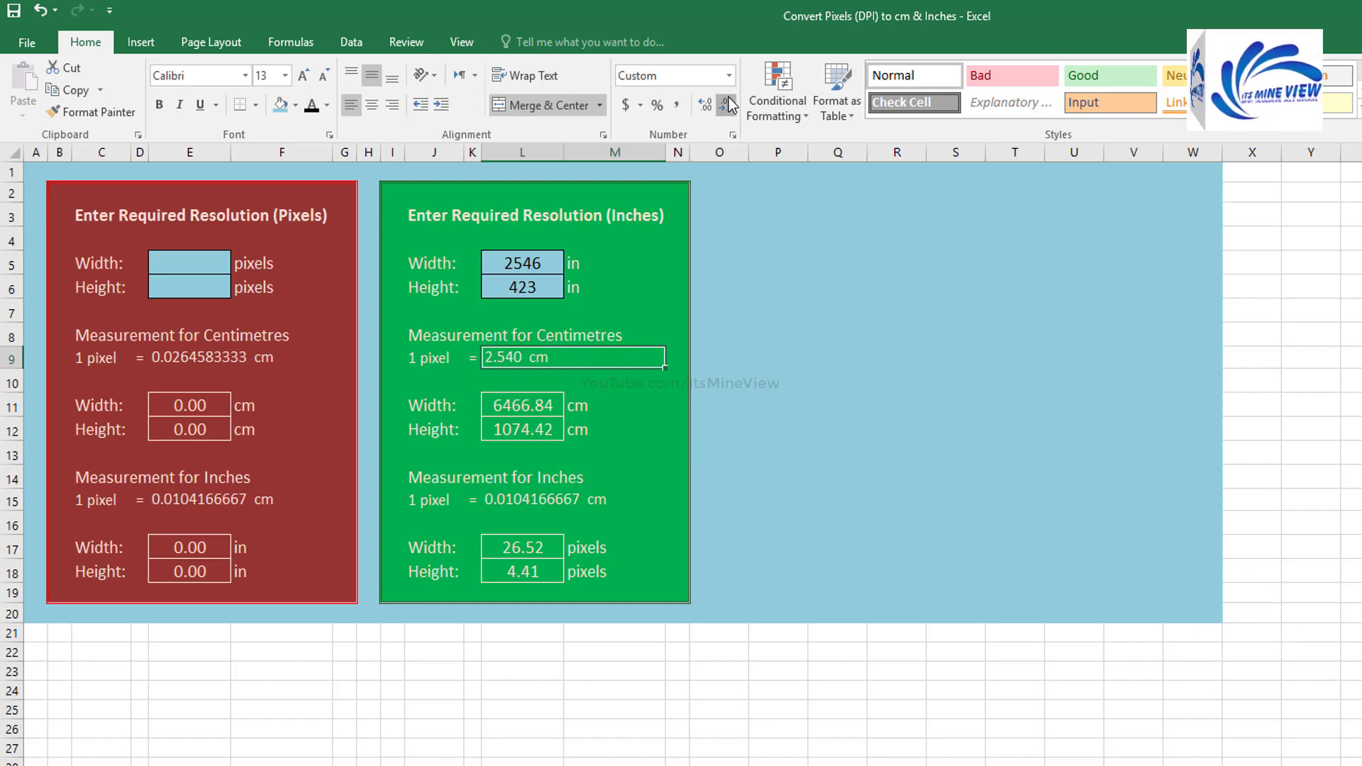
pyautogui.click(727, 105)
pyautogui.press('Down')
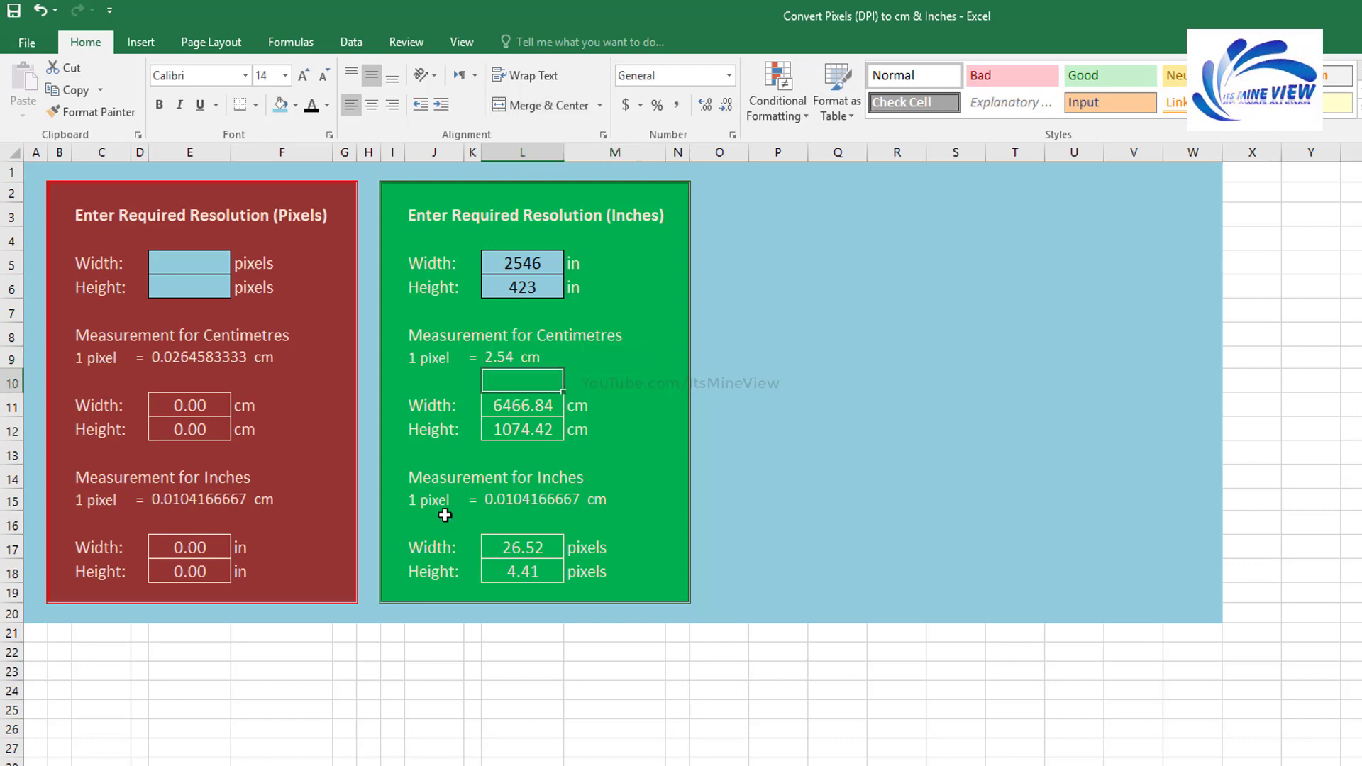
# Step: Relabel J9 and J15 from '1 pixel' to '1 inch'
pyautogui.click(432, 507)
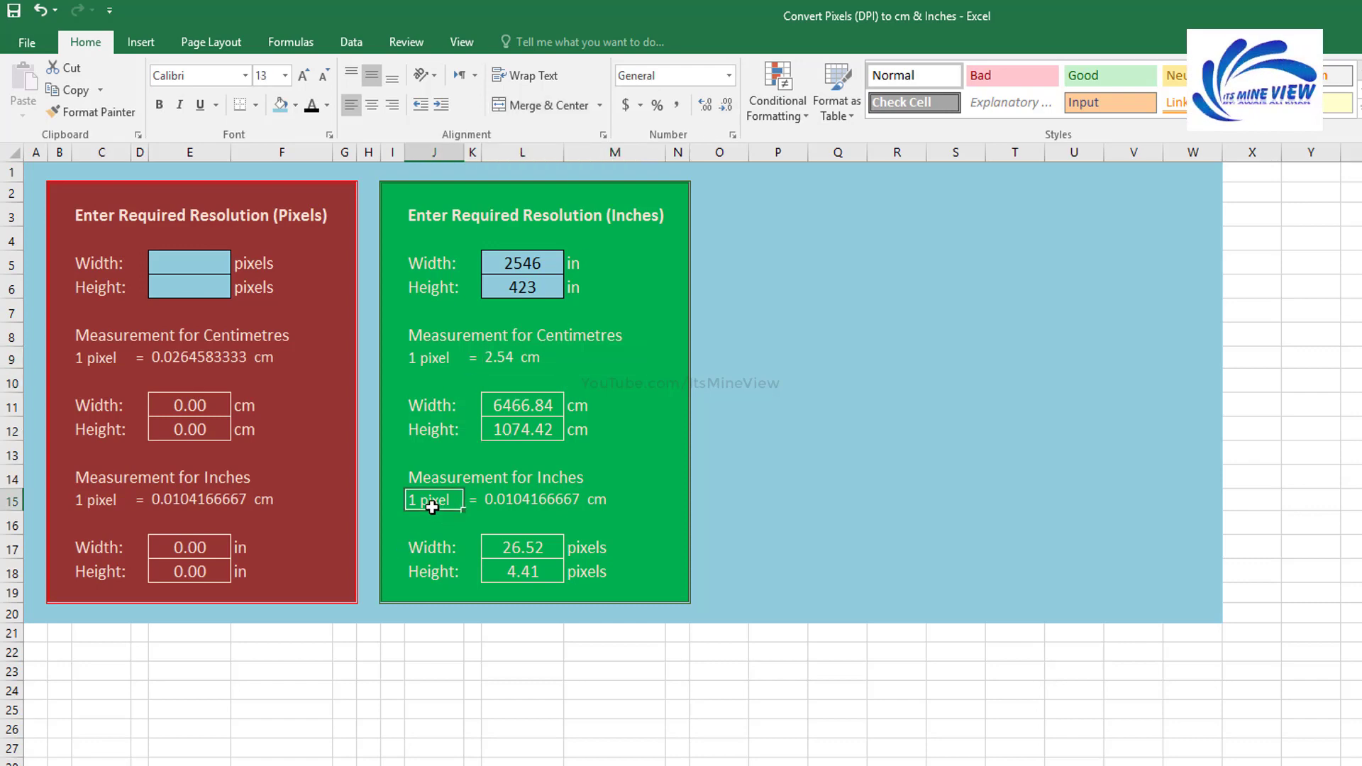
pyautogui.click(452, 367)
pyautogui.press('F2')
pyautogui.press('BackSpace')
pyautogui.press('BackSpace')
pyautogui.press('BackSpace')
pyautogui.write('i')
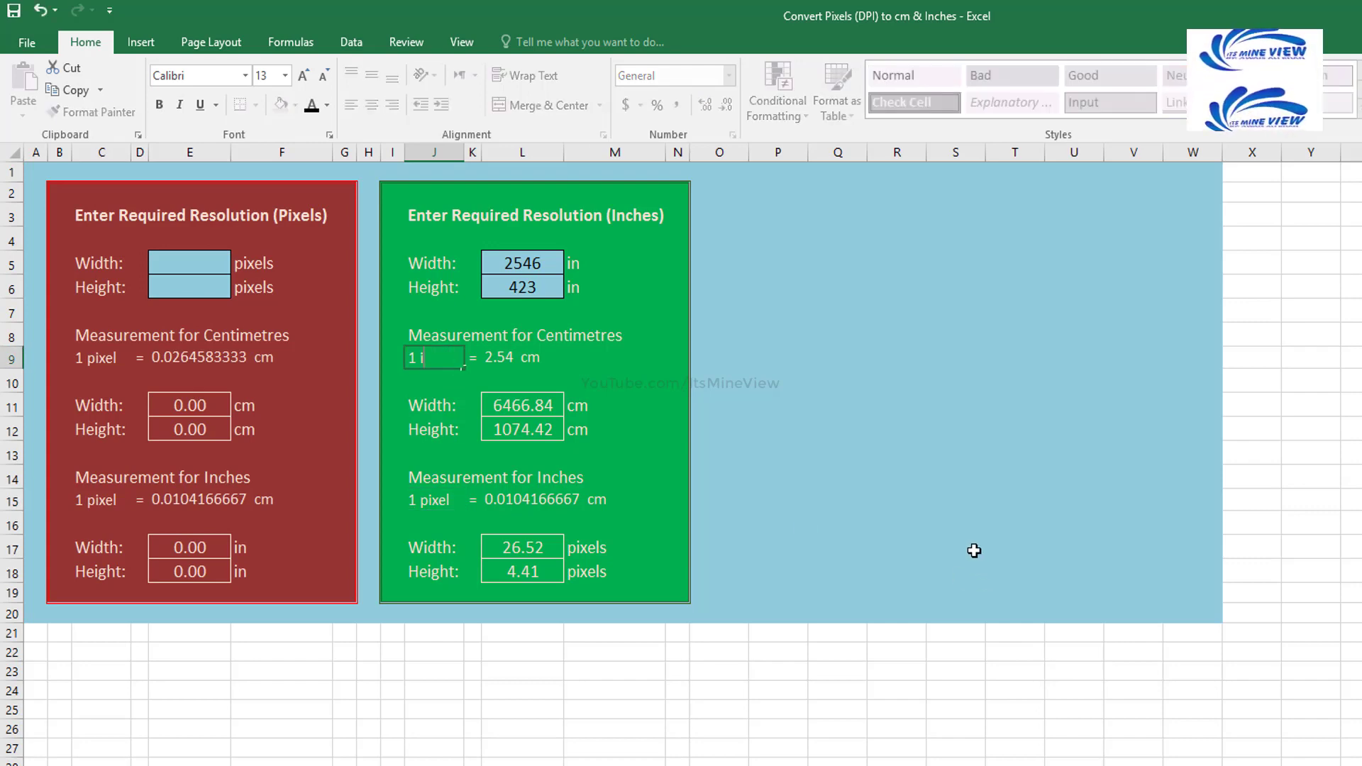
pyautogui.write('nch')
pyautogui.press('Down')
pyautogui.press('Down')
pyautogui.press('Down')
pyautogui.press('Down')
pyautogui.press('Down')
pyautogui.press('Down')
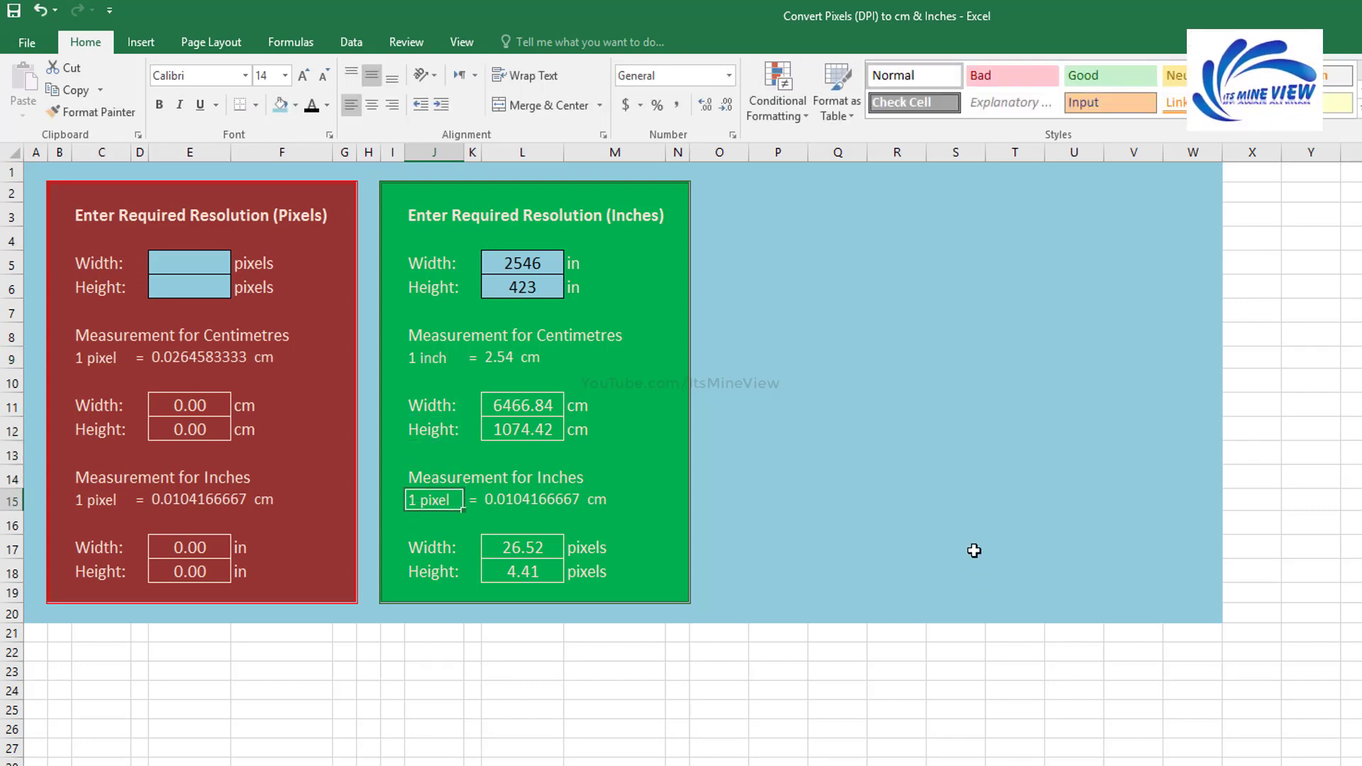
pyautogui.press('F2')
pyautogui.write('1 inch')
pyautogui.press('Return')
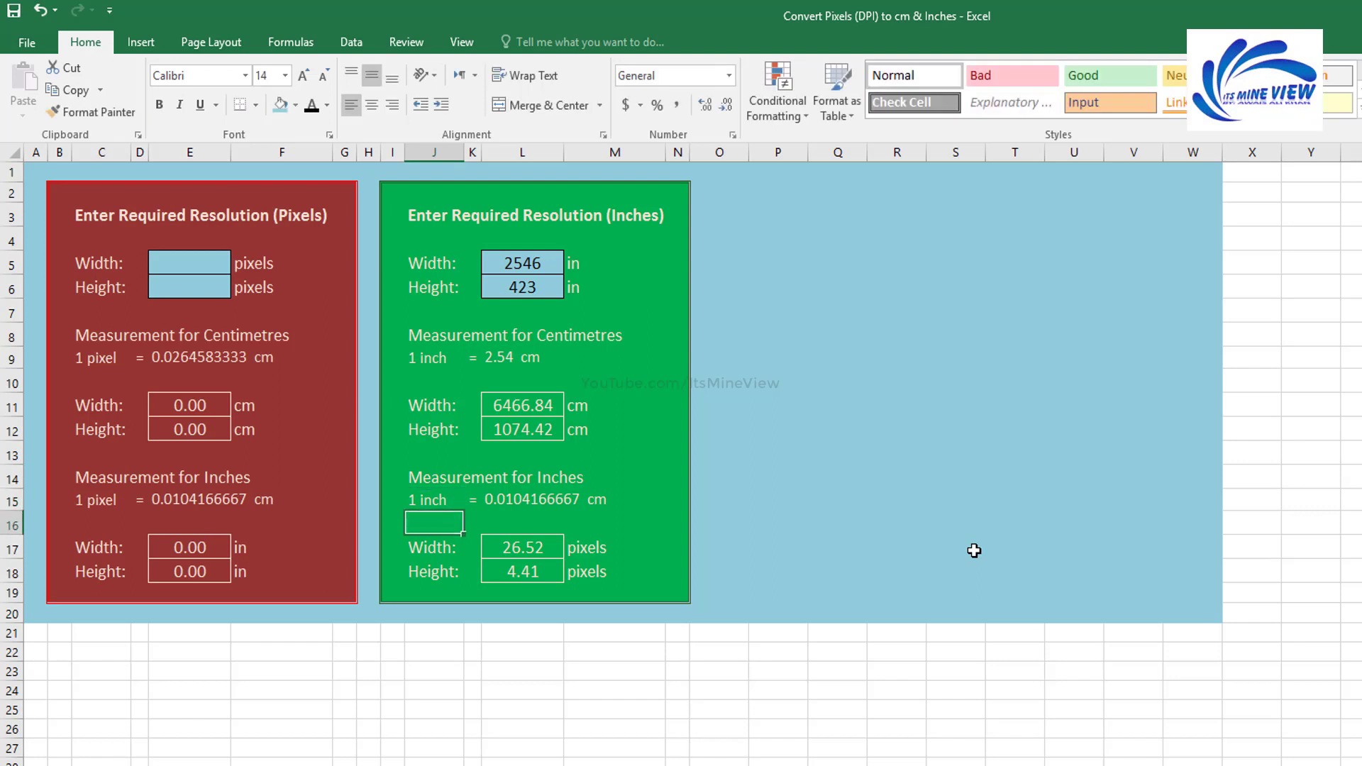
# Step: Set the inch factor in L15 to 96 and remove its decimal places
pyautogui.press('Up')
pyautogui.press('Right')
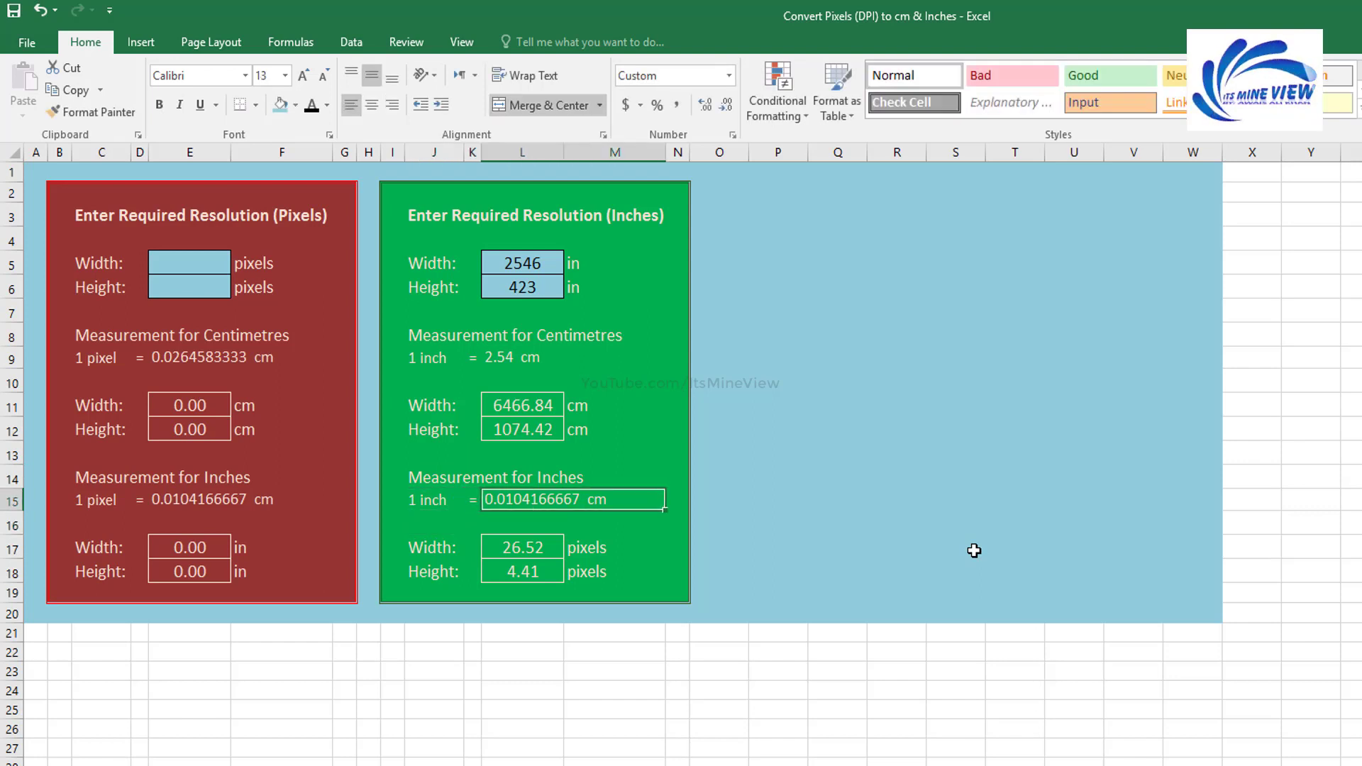
pyautogui.press('F2')
pyautogui.hotkey('shift', 'Home')
pyautogui.write('96')
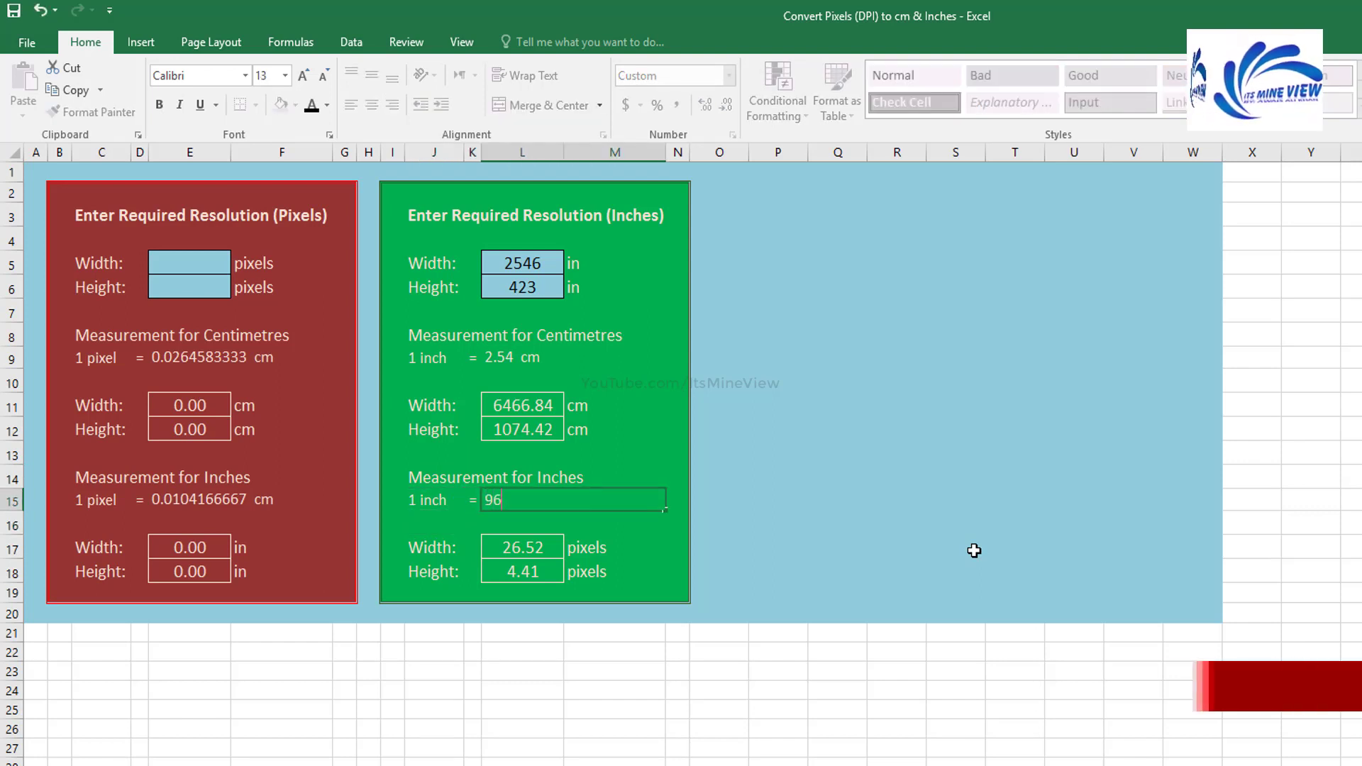
pyautogui.press('Return')
pyautogui.press('Up')
pyautogui.click(726, 105)
pyautogui.click(726, 105)
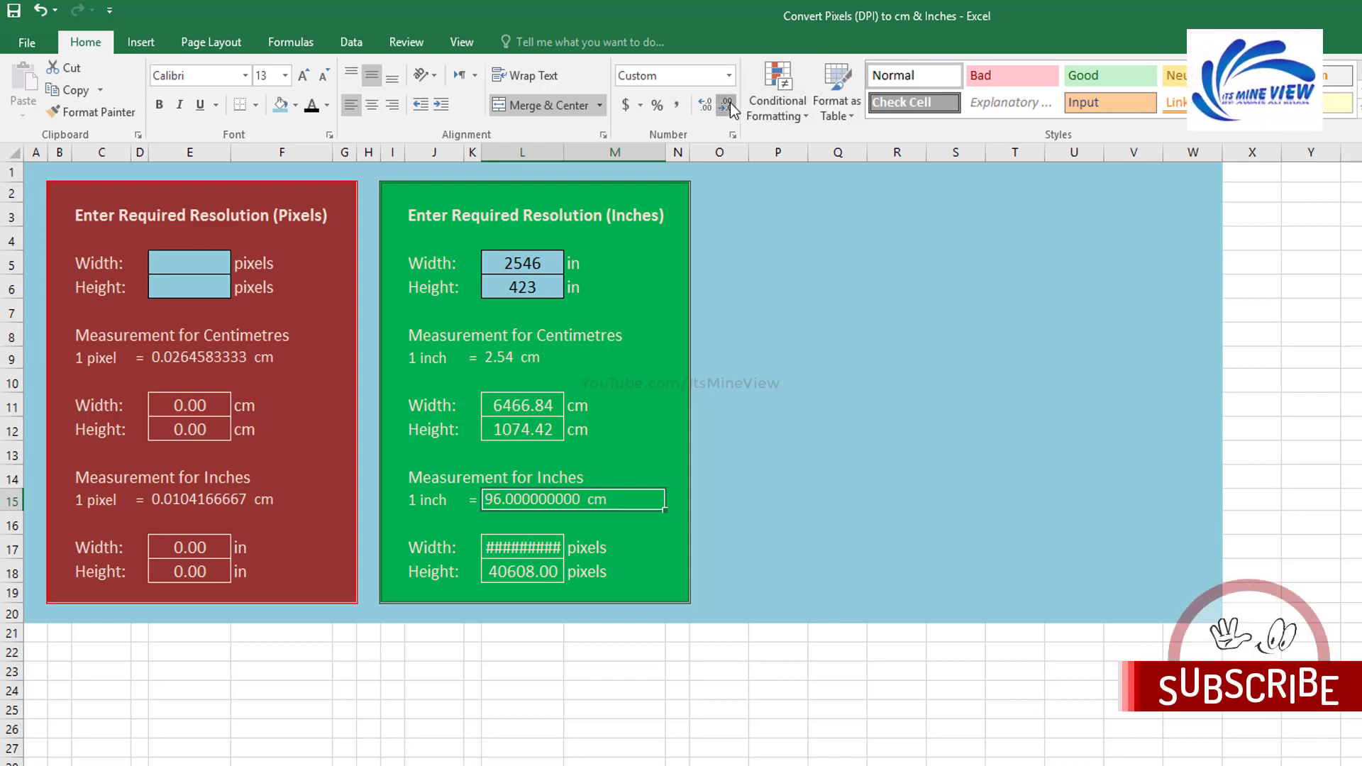
pyautogui.click(726, 105)
pyautogui.click(726, 105)
pyautogui.click(726, 105)
pyautogui.click(726, 105)
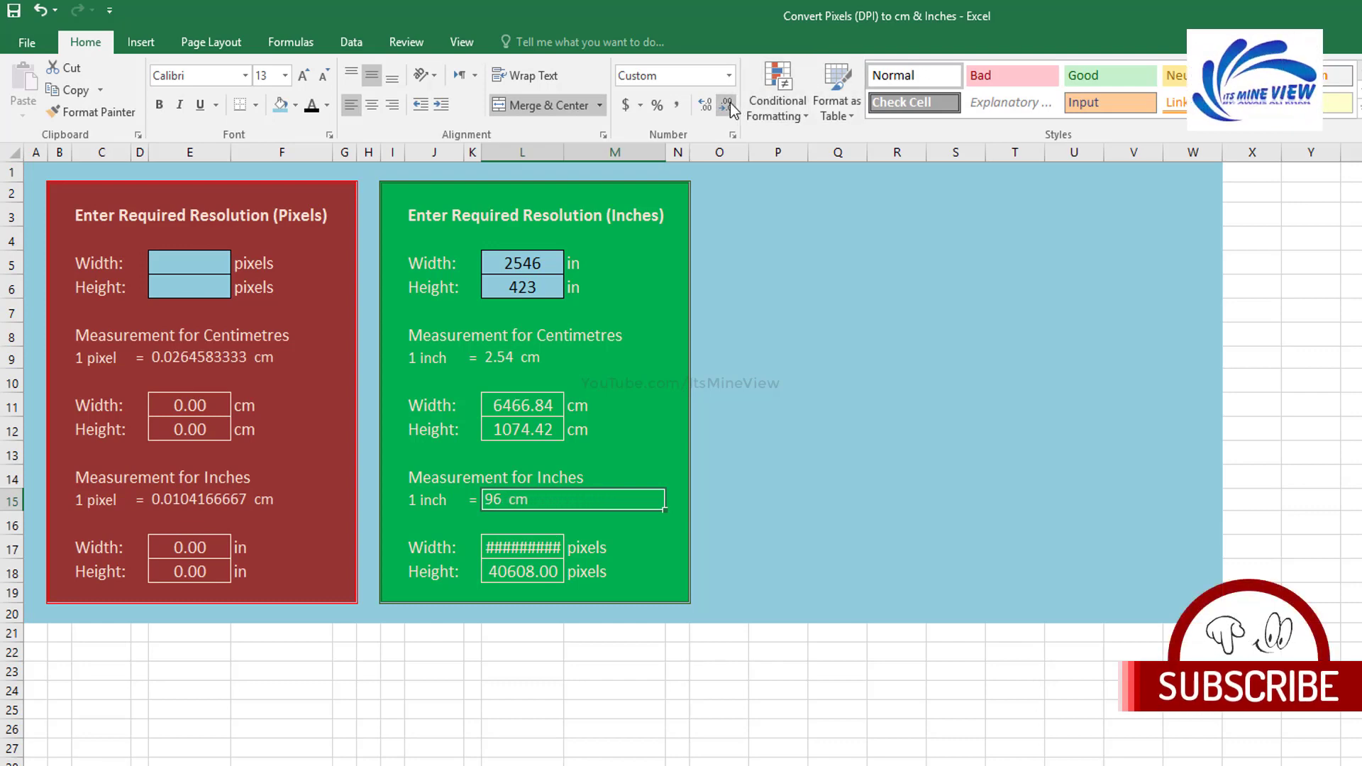
pyautogui.hotkey('ctrl', '1')
# Step: Apply the custom number format 0 "Pixel" to L15 so it shows 96 Pixel
pyautogui.click(662, 300)
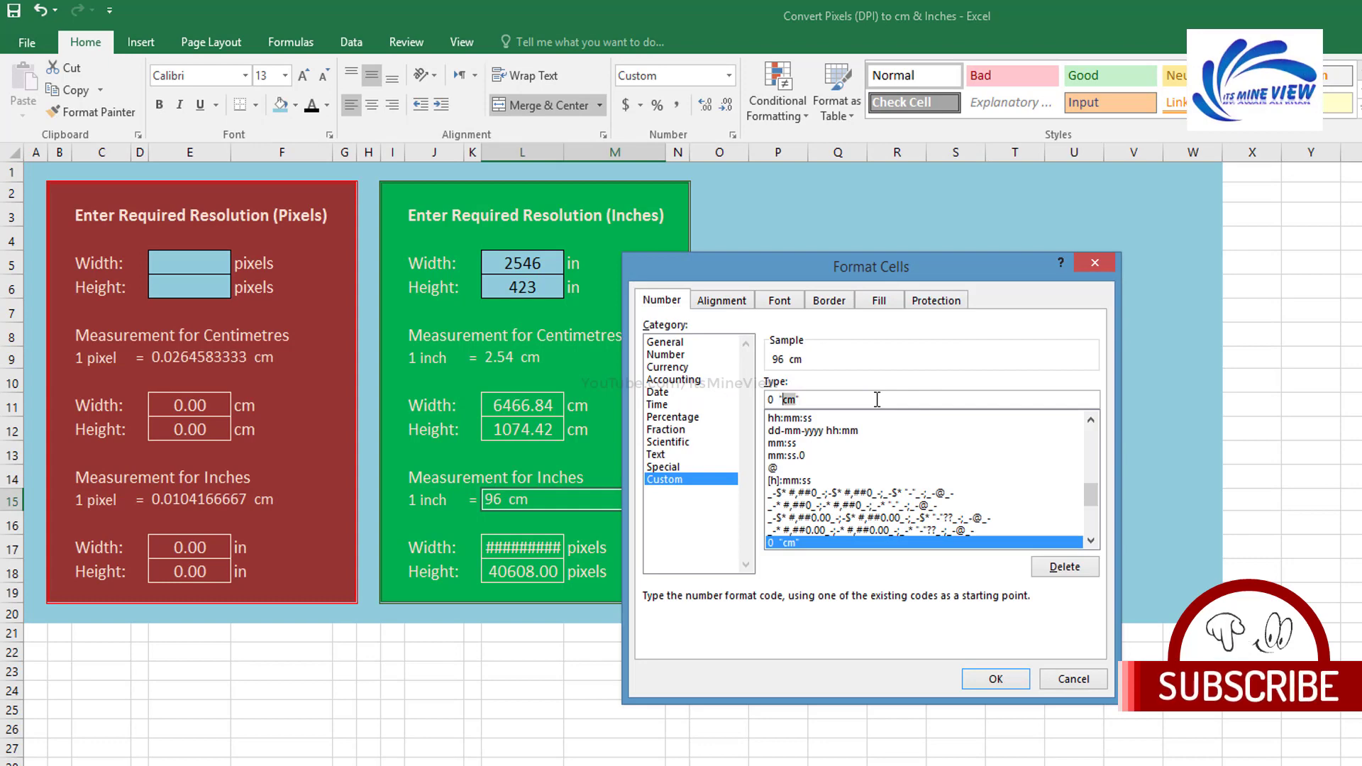
pyautogui.write('pi')
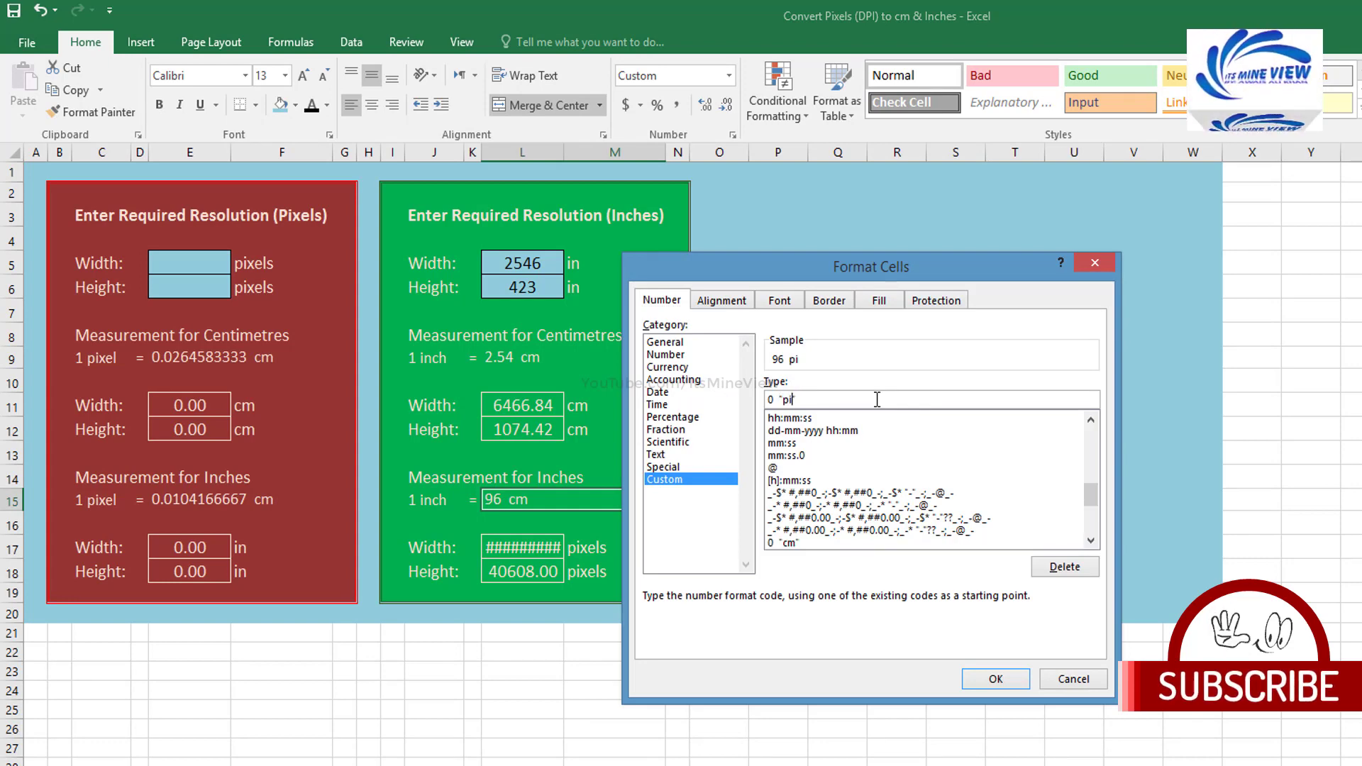
pyautogui.press('BackSpace')
pyautogui.write('Pixel')
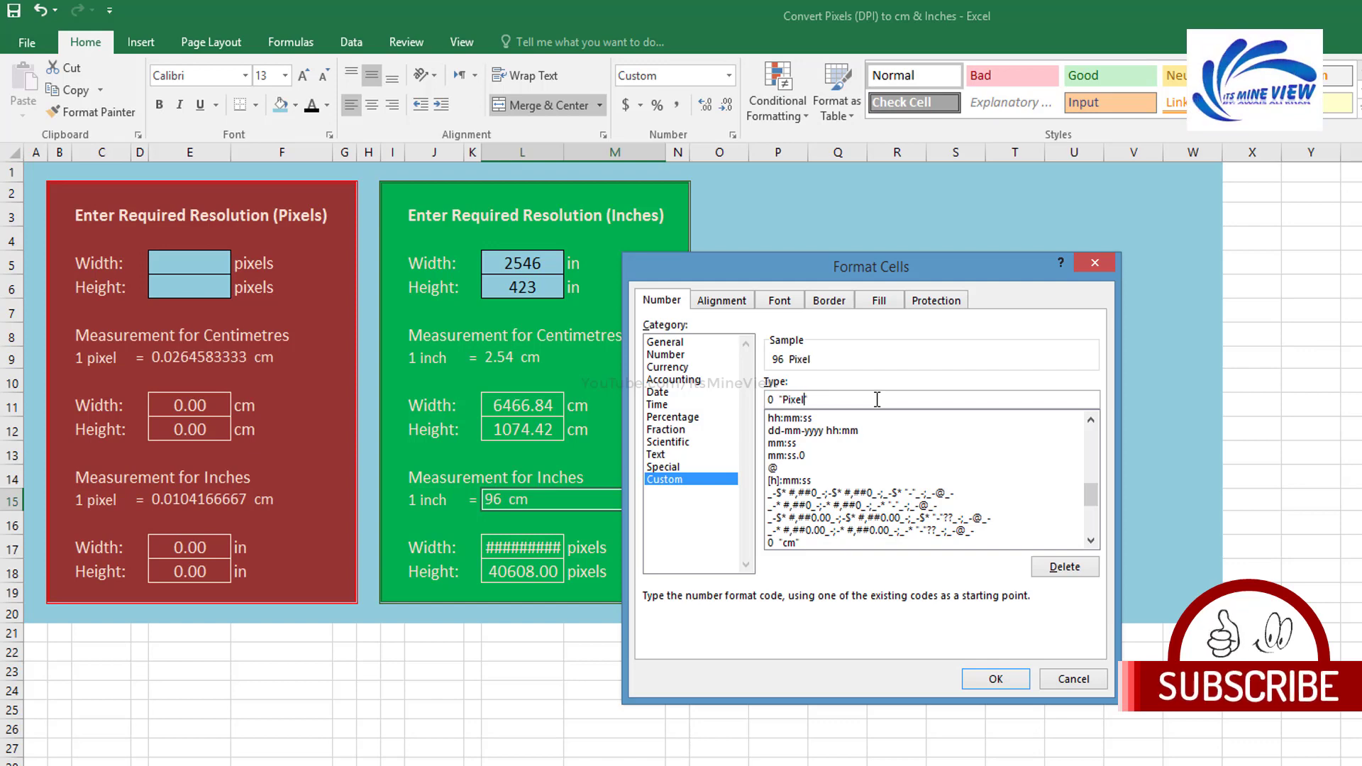
pyautogui.press('Return')
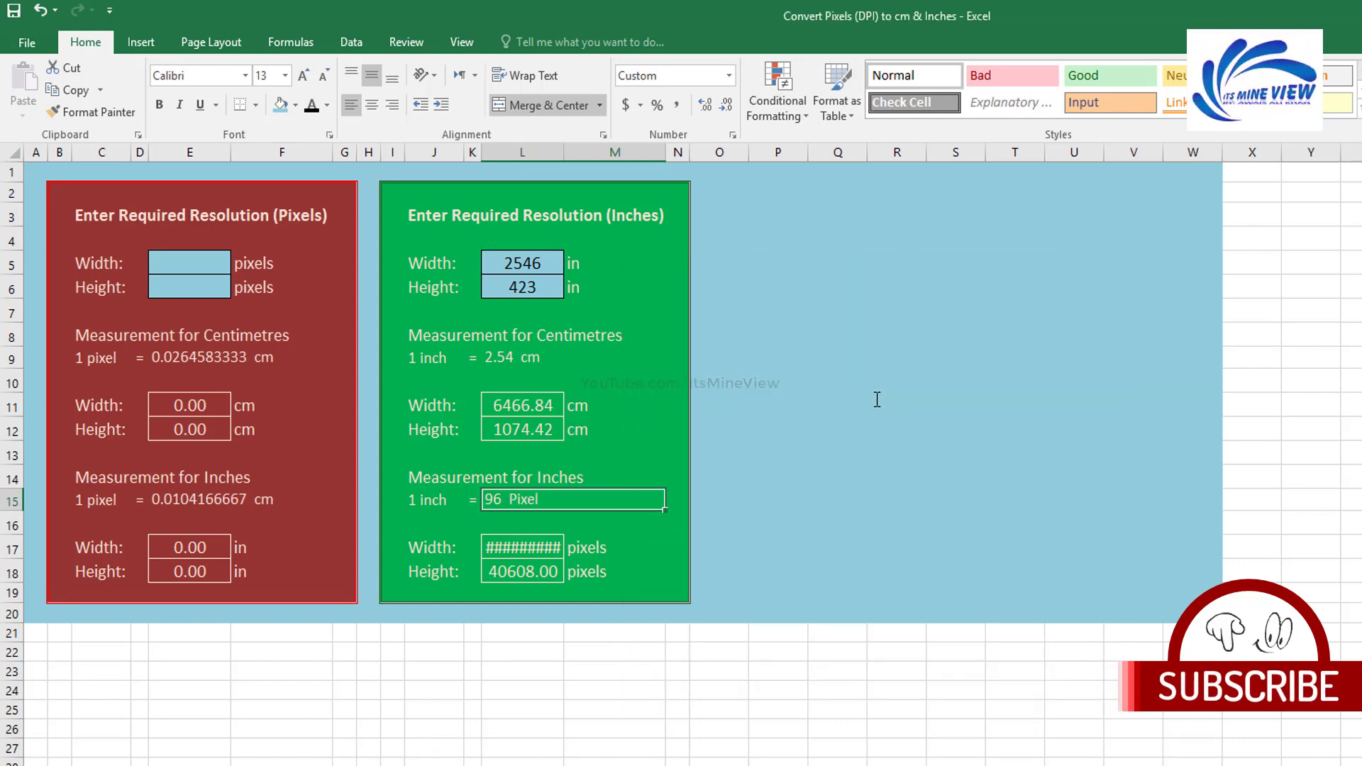
pyautogui.click(625, 433)
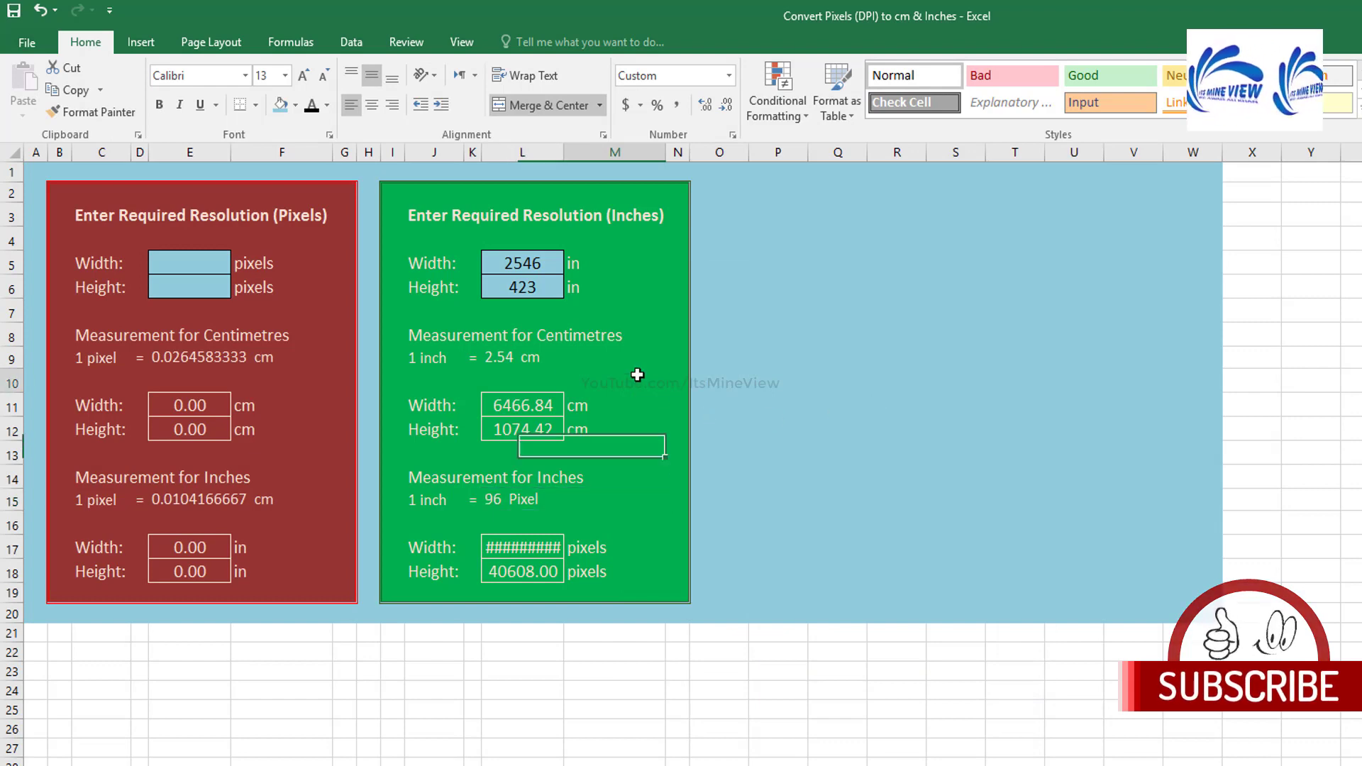
pyautogui.click(631, 380)
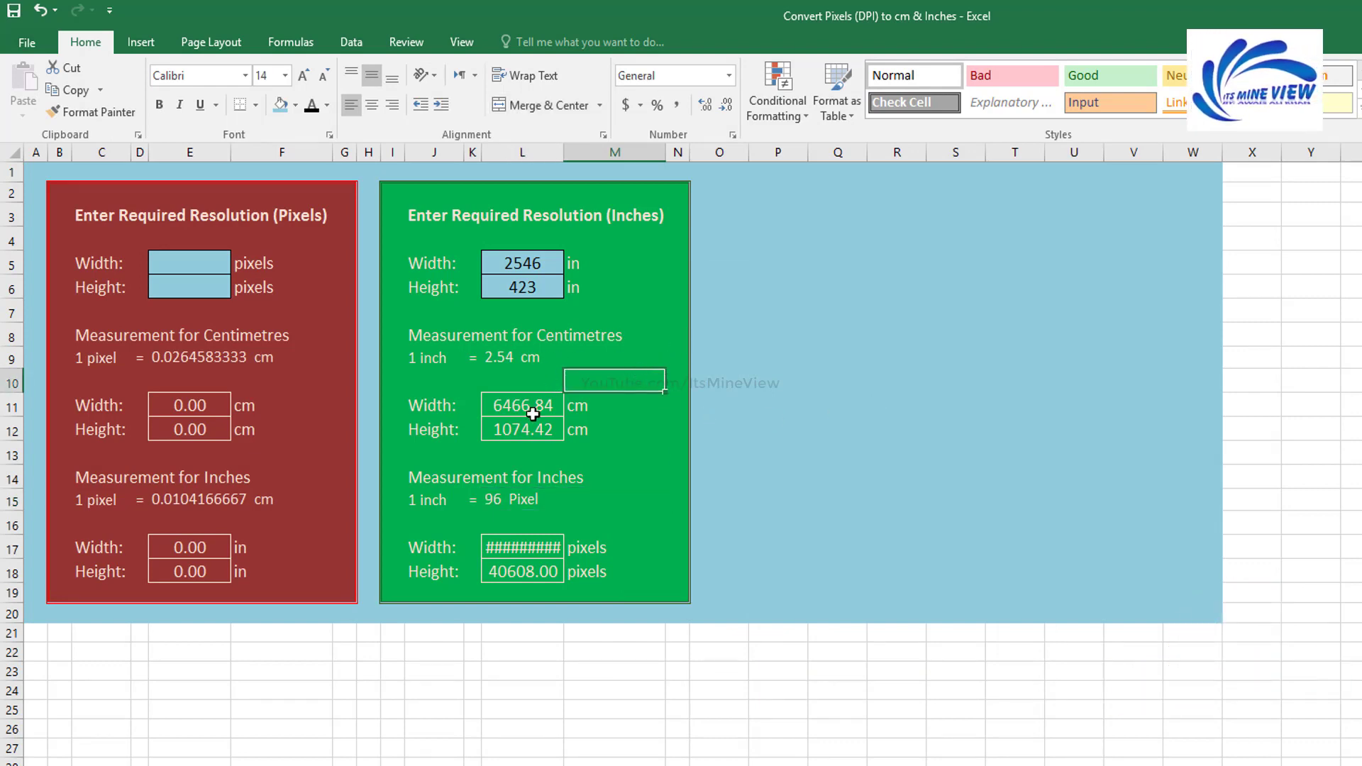
pyautogui.moveTo(534, 411); pyautogui.dragTo(539, 434)
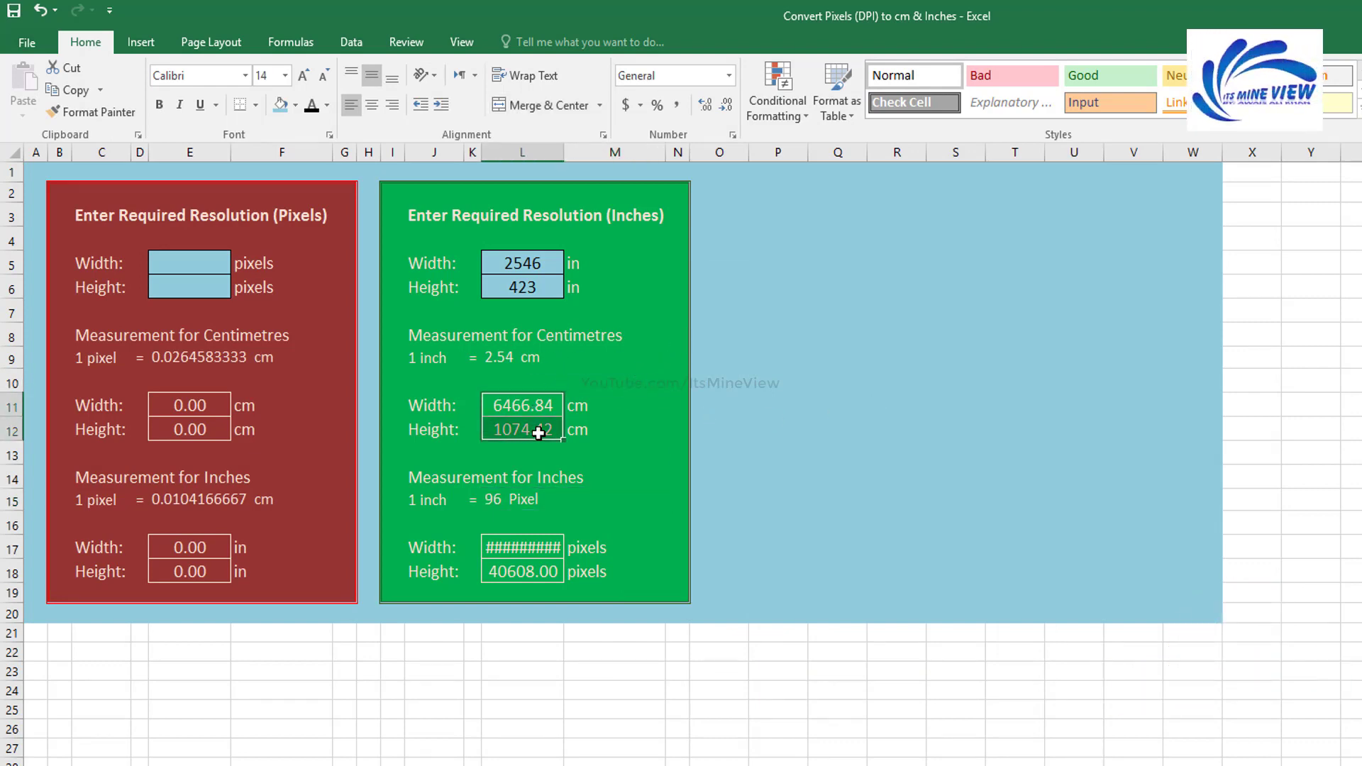
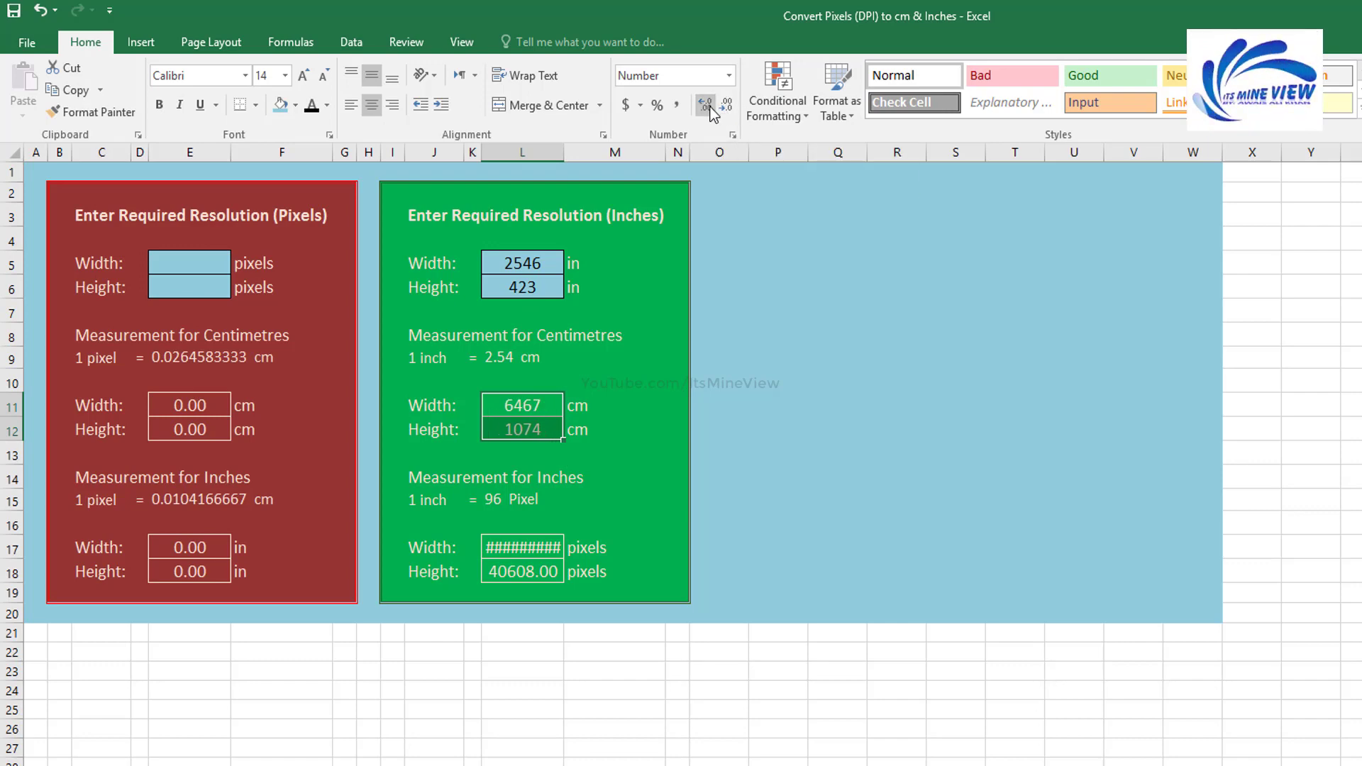
# Step: Show the L17:L18 pixel results as whole numbers, then enter width 26.52 and height 4.41 inches
pyautogui.moveTo(512, 553); pyautogui.dragTo(515, 568)
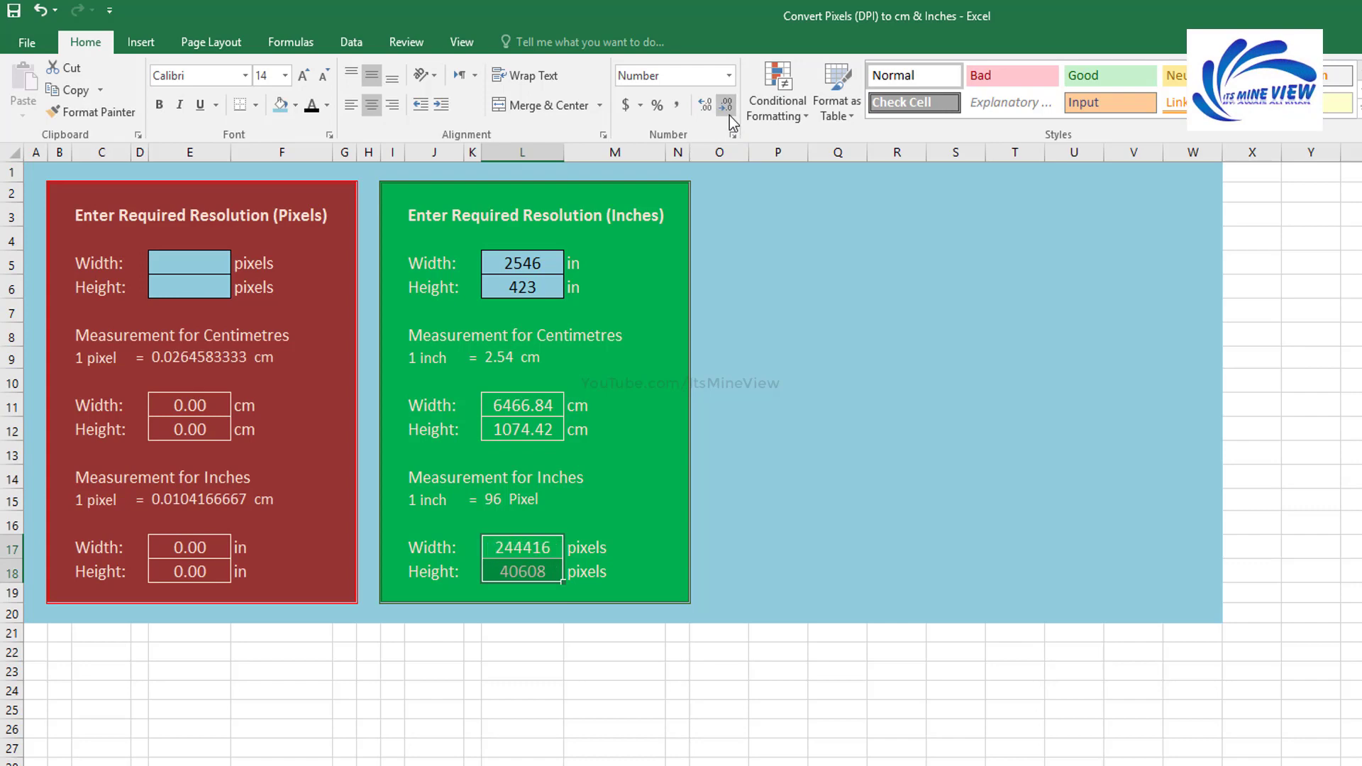
pyautogui.click(517, 272)
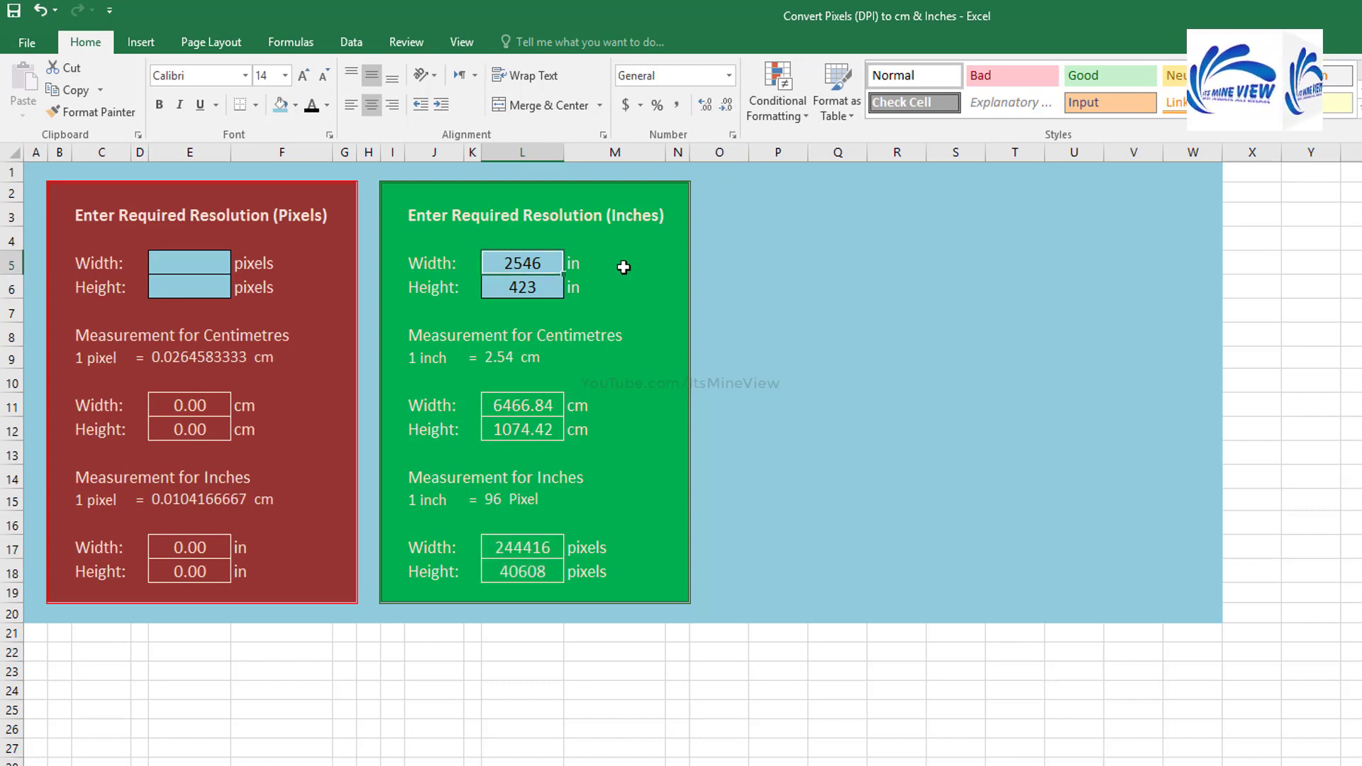
pyautogui.press('Delete')
pyautogui.press('Down')
pyautogui.press('Delete')
pyautogui.press('Up')
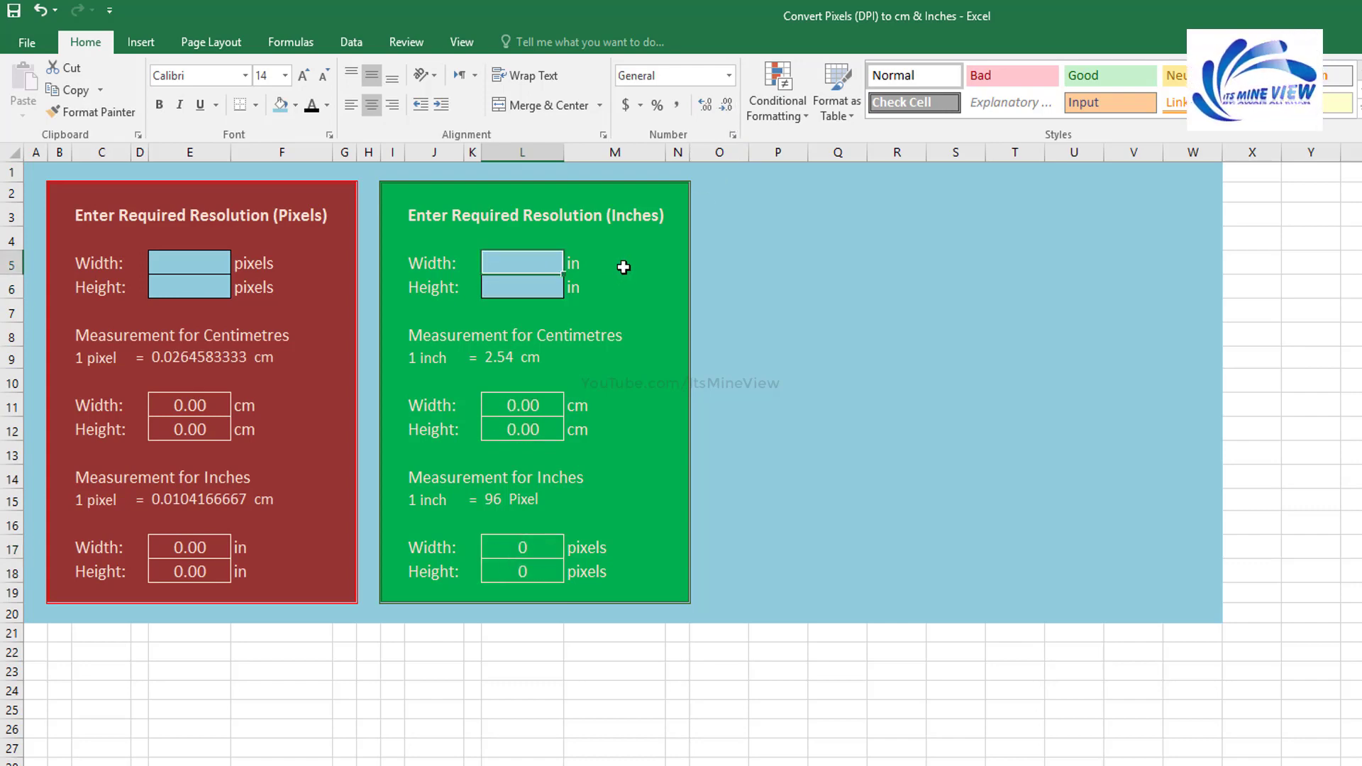
pyautogui.write('26.')
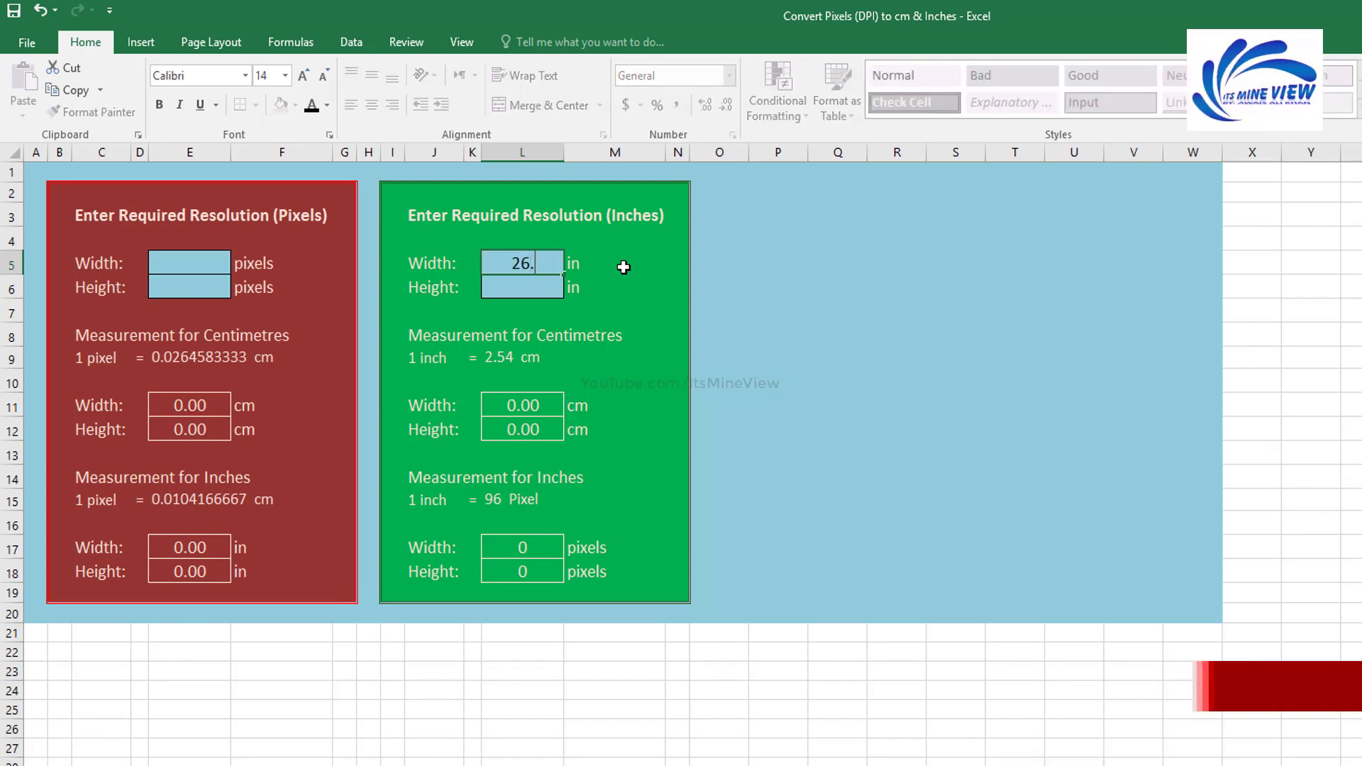
pyautogui.write('52')
pyautogui.press('Return')
pyautogui.write('4.4')
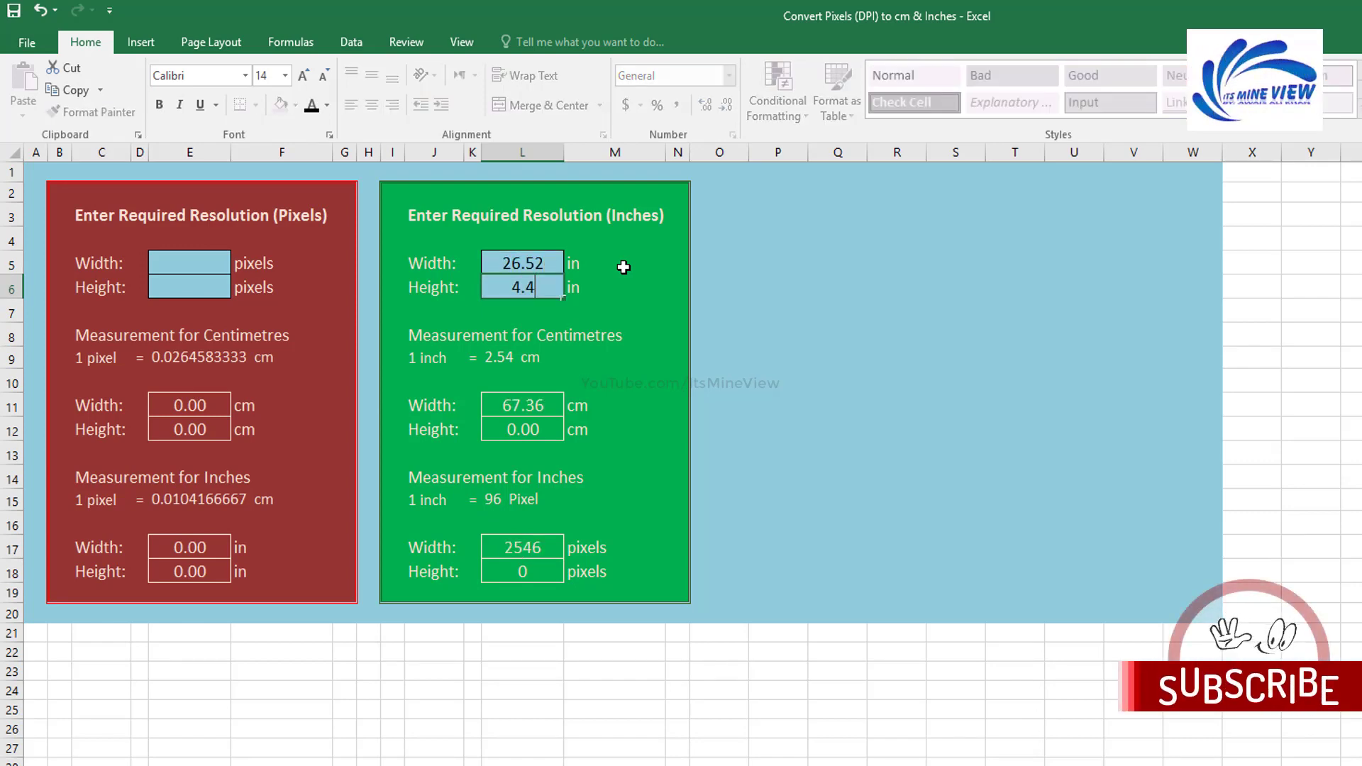
pyautogui.write('1')
pyautogui.press('Return')
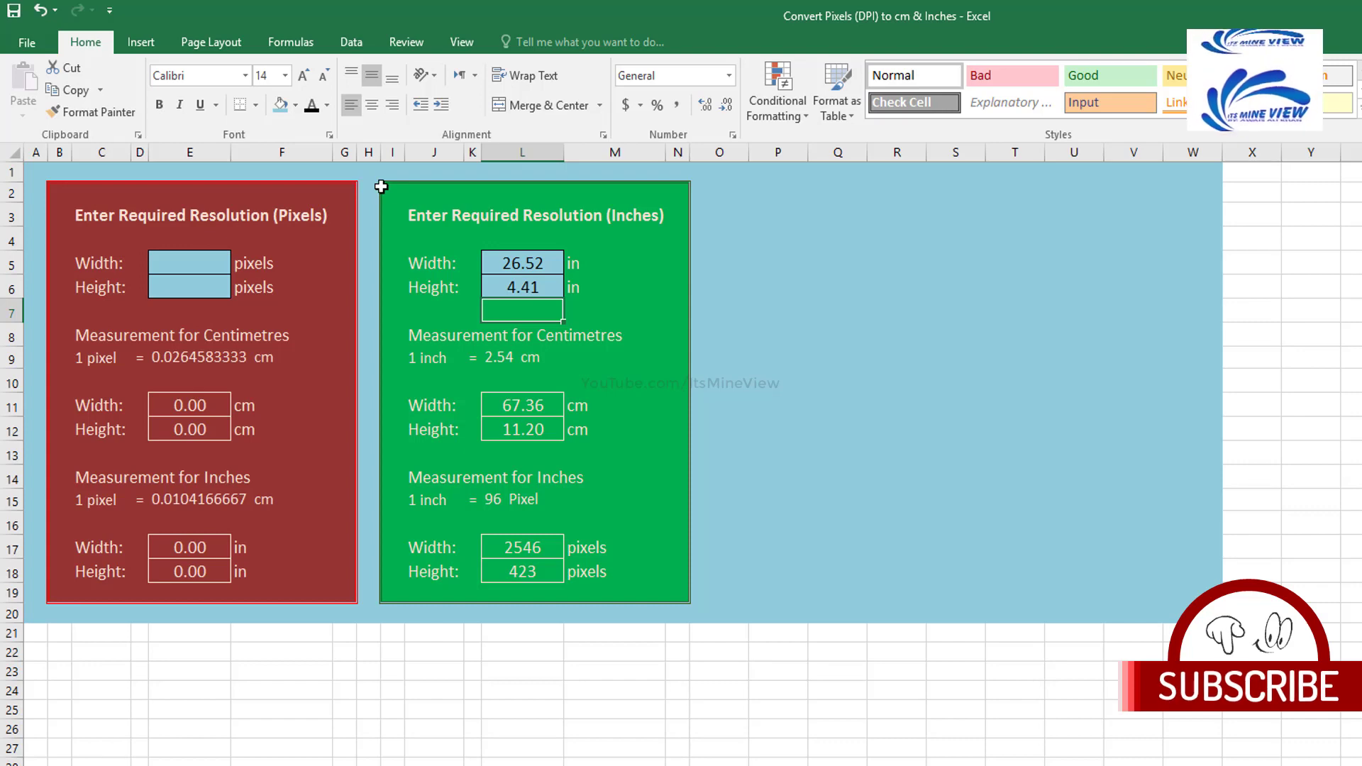
# Step: Copy the green inches panel I2:N19 and paste only its column widths at Q2
pyautogui.moveTo(393, 191)
pyautogui.mouseDown()
pyautogui.moveTo(702, 614)
pyautogui.moveTo(684, 594)
pyautogui.mouseUp()
pyautogui.hotkey('ctrl', 'c')
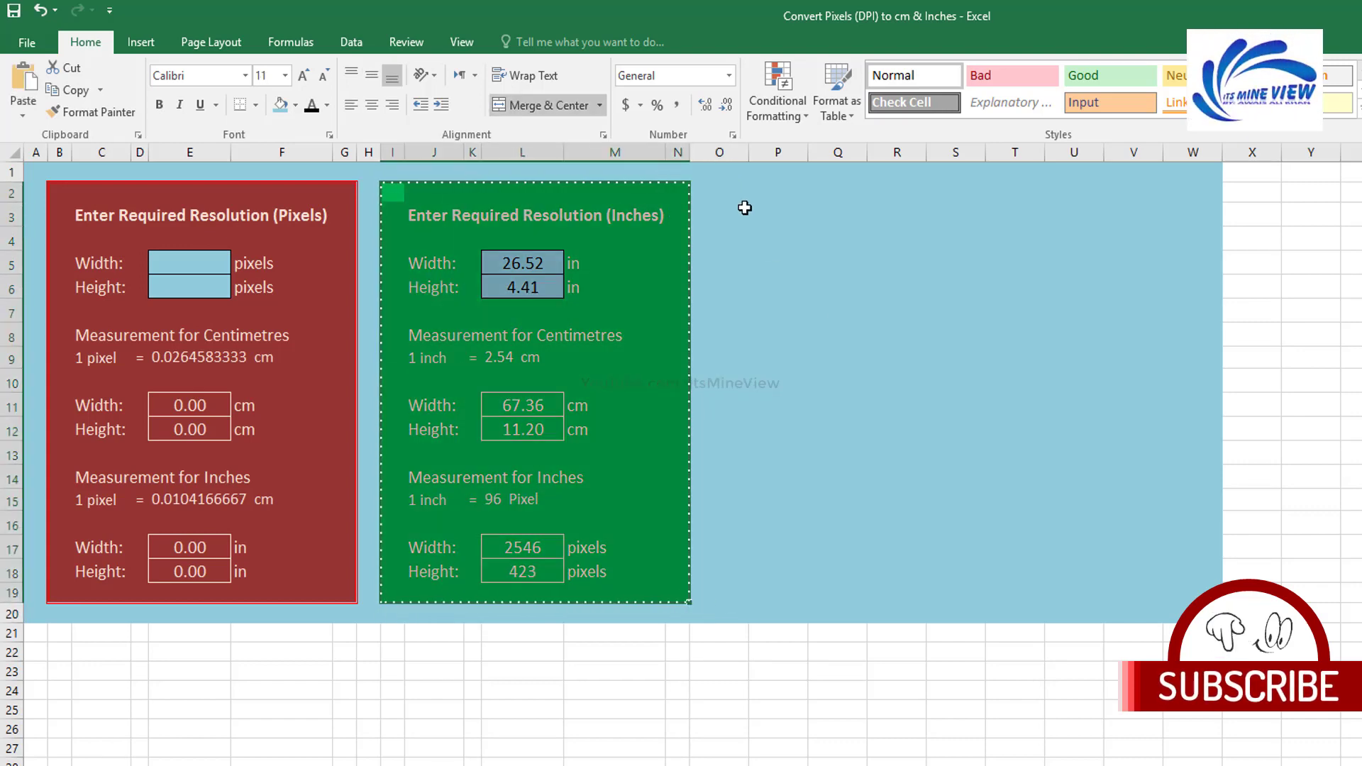
pyautogui.click(813, 192)
pyautogui.rightClick(791, 195)
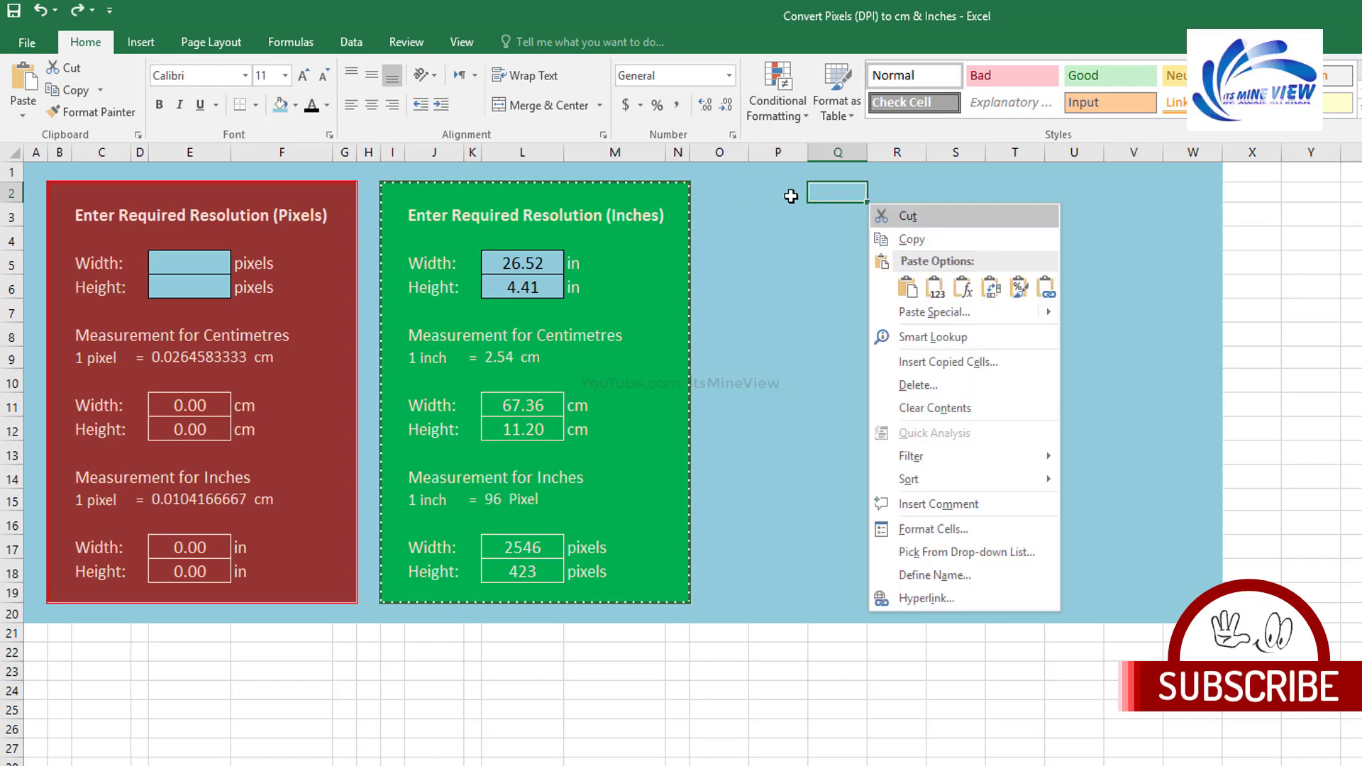
pyautogui.press('s')
pyautogui.hotkey('alt', 'w')
pyautogui.press('Return')
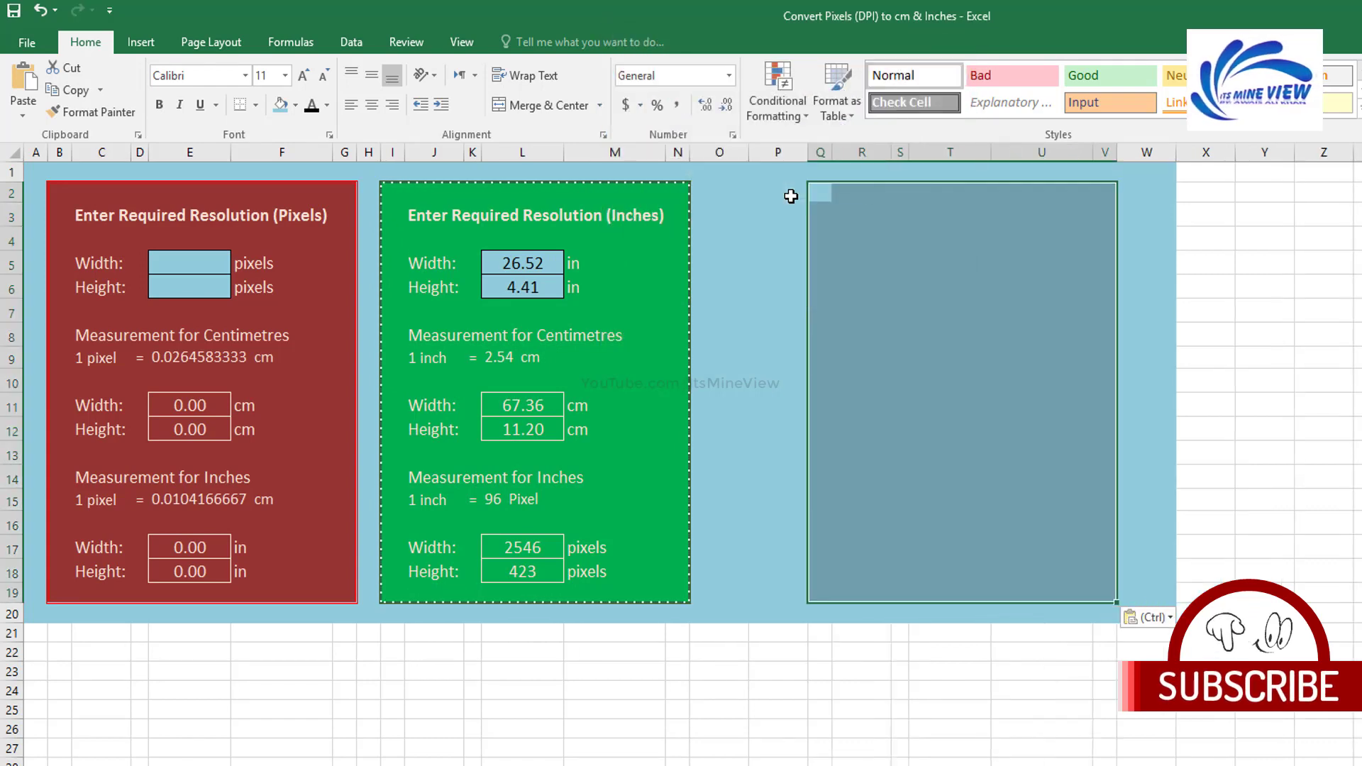
# Step: Paste the panel's formatting, then its values and formulas, into the Q2 copy
pyautogui.rightClick(791, 196)
pyautogui.press('s')
pyautogui.press('t')
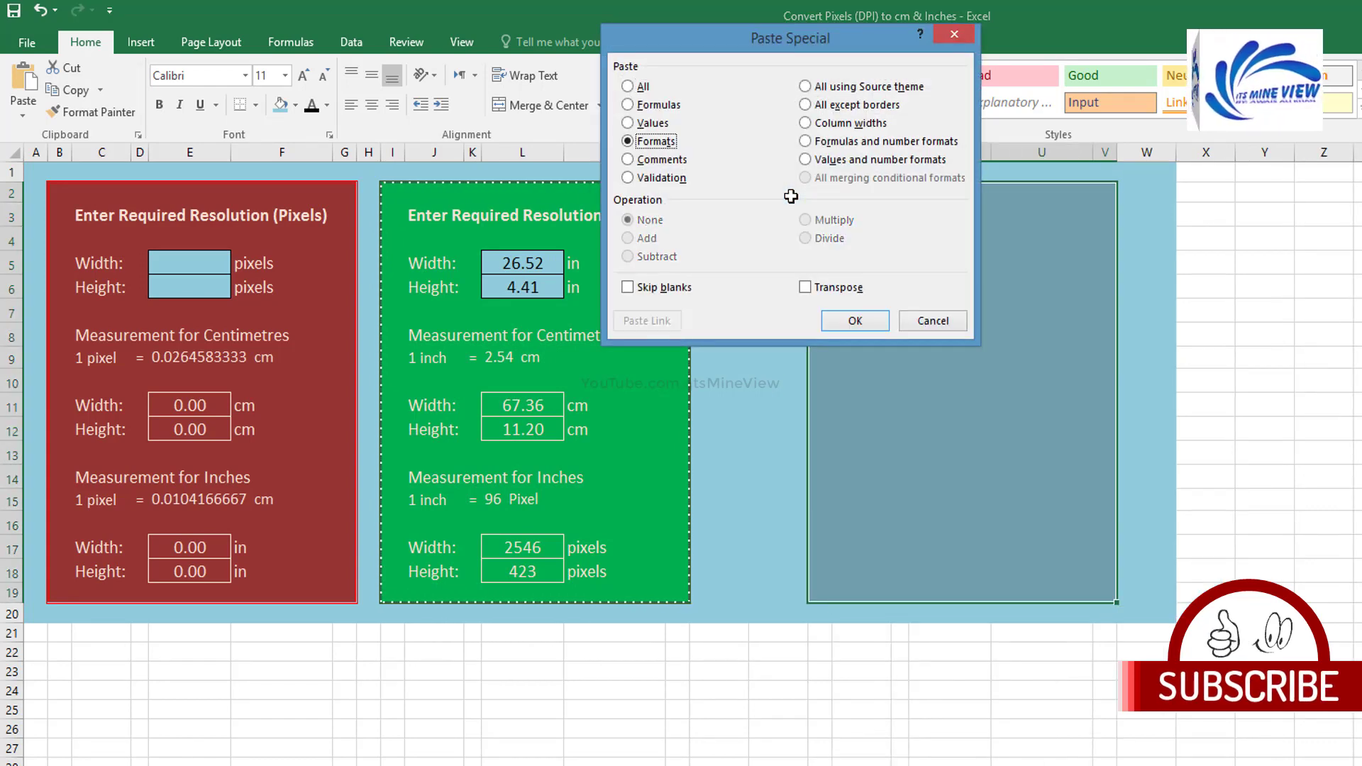
pyautogui.press('Return')
pyautogui.hotkey('ctrl', 'v')
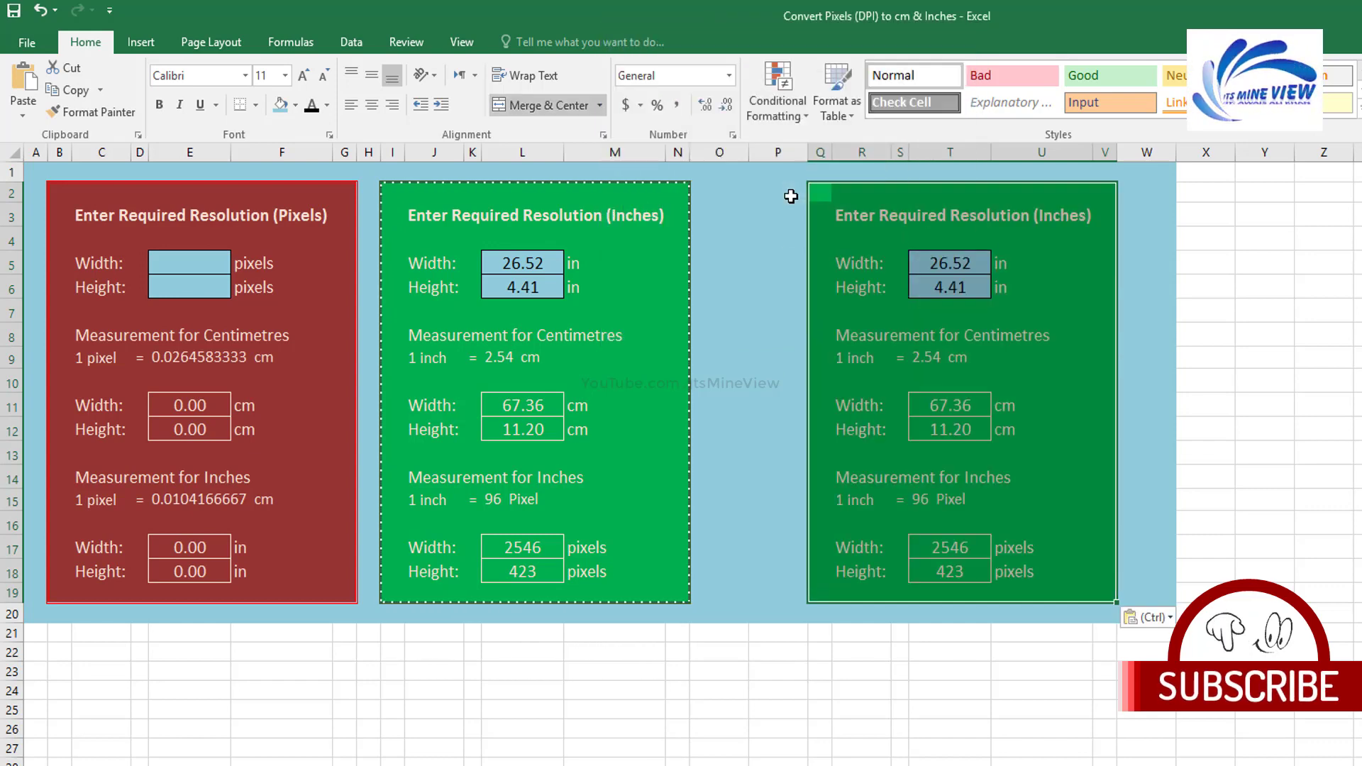
pyautogui.press('Escape')
pyautogui.press('Right')
pyautogui.press('Left')
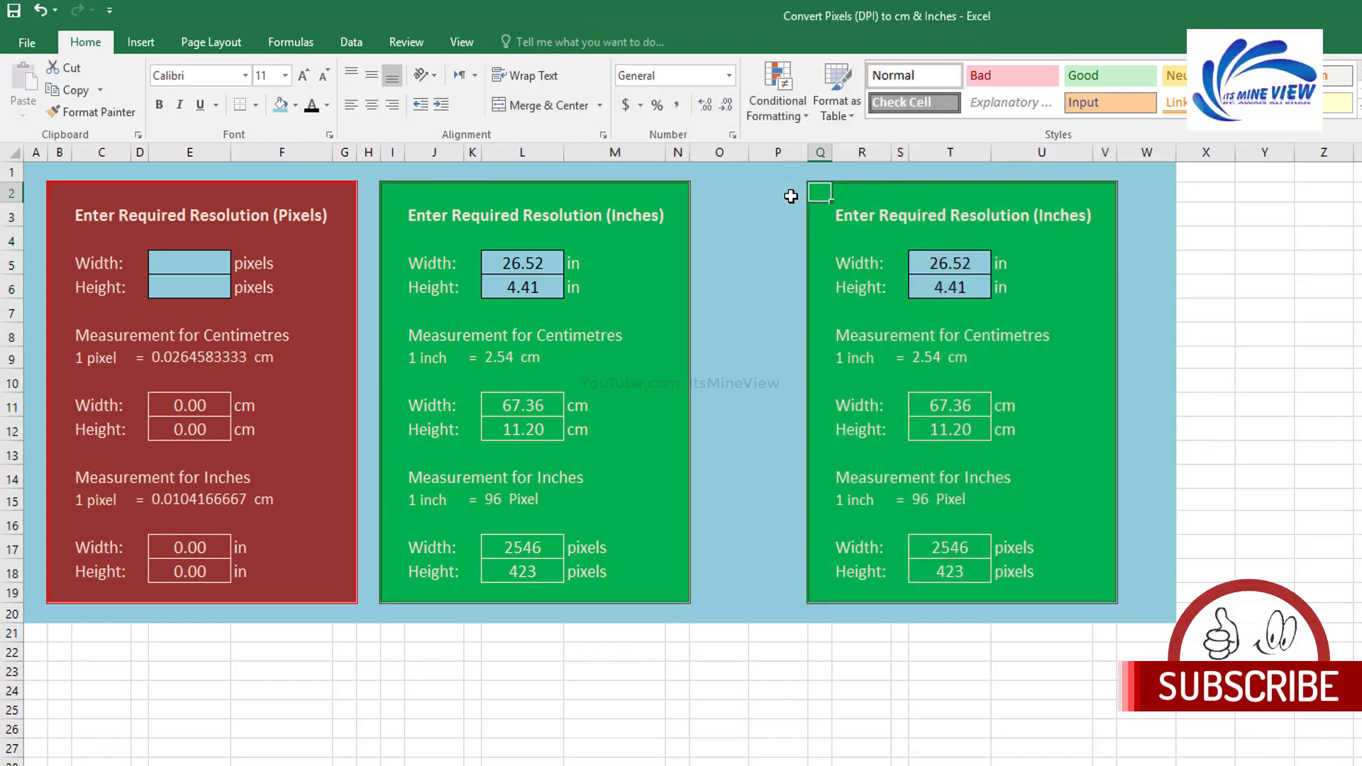
# Step: Select the duplicated panel and give it a light blue fill
pyautogui.keyDown('shift'); pyautogui.click(1113, 590); pyautogui.keyUp('shift')
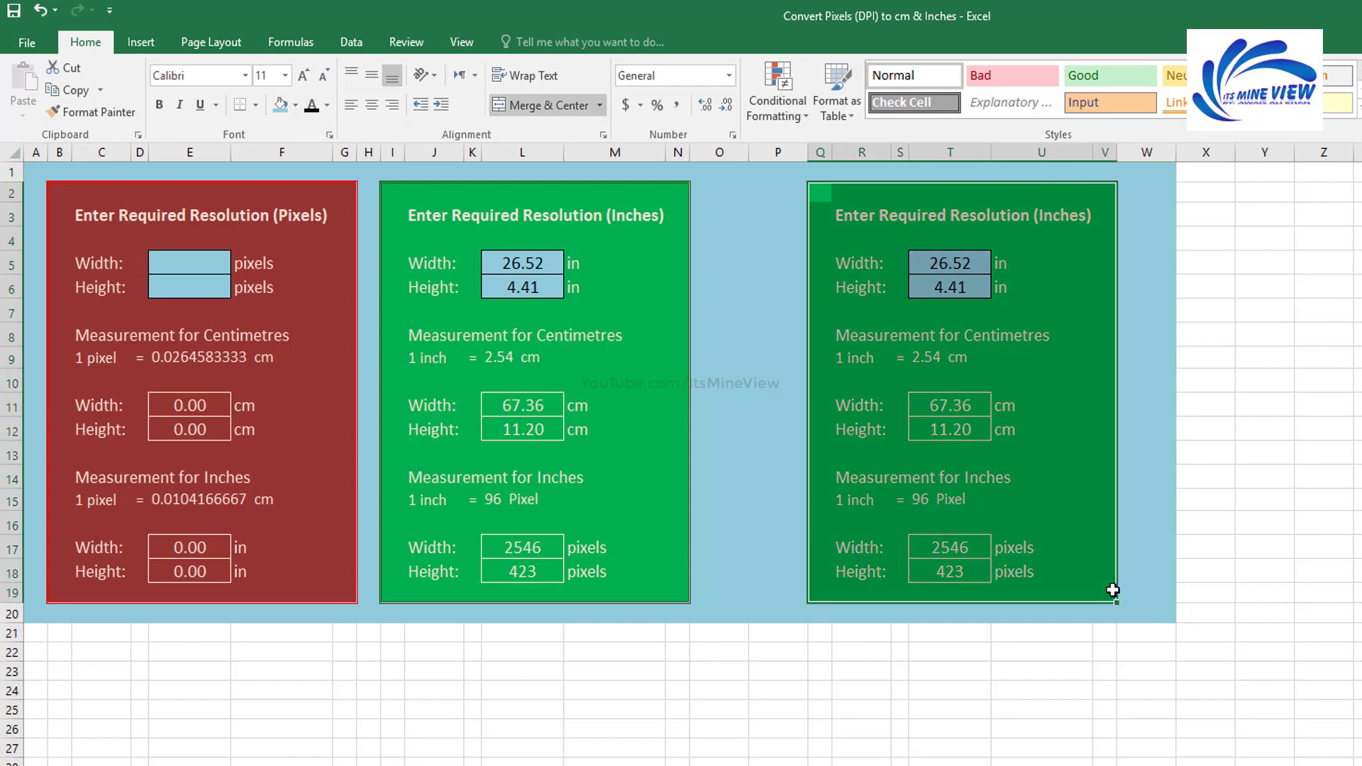
pyautogui.hotkey('ctrl', '1')
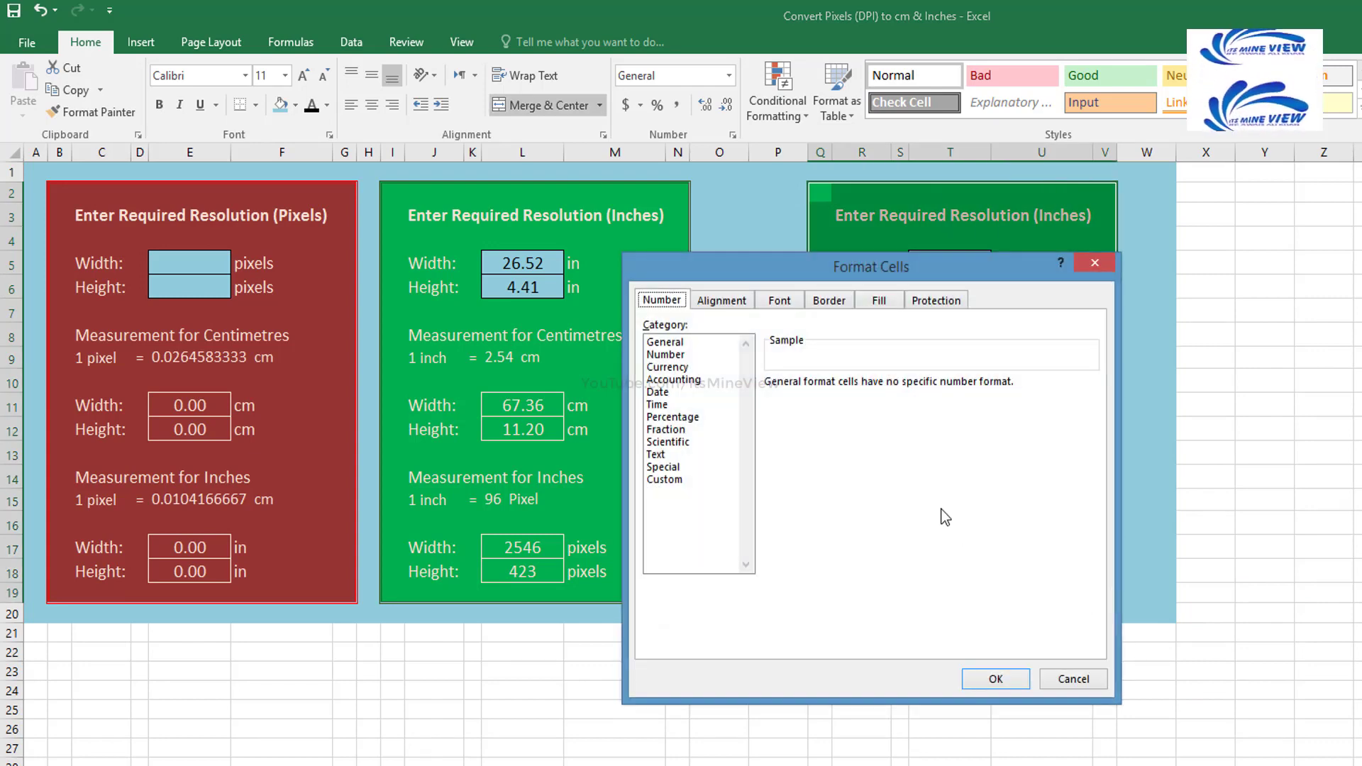
pyautogui.press('Escape')
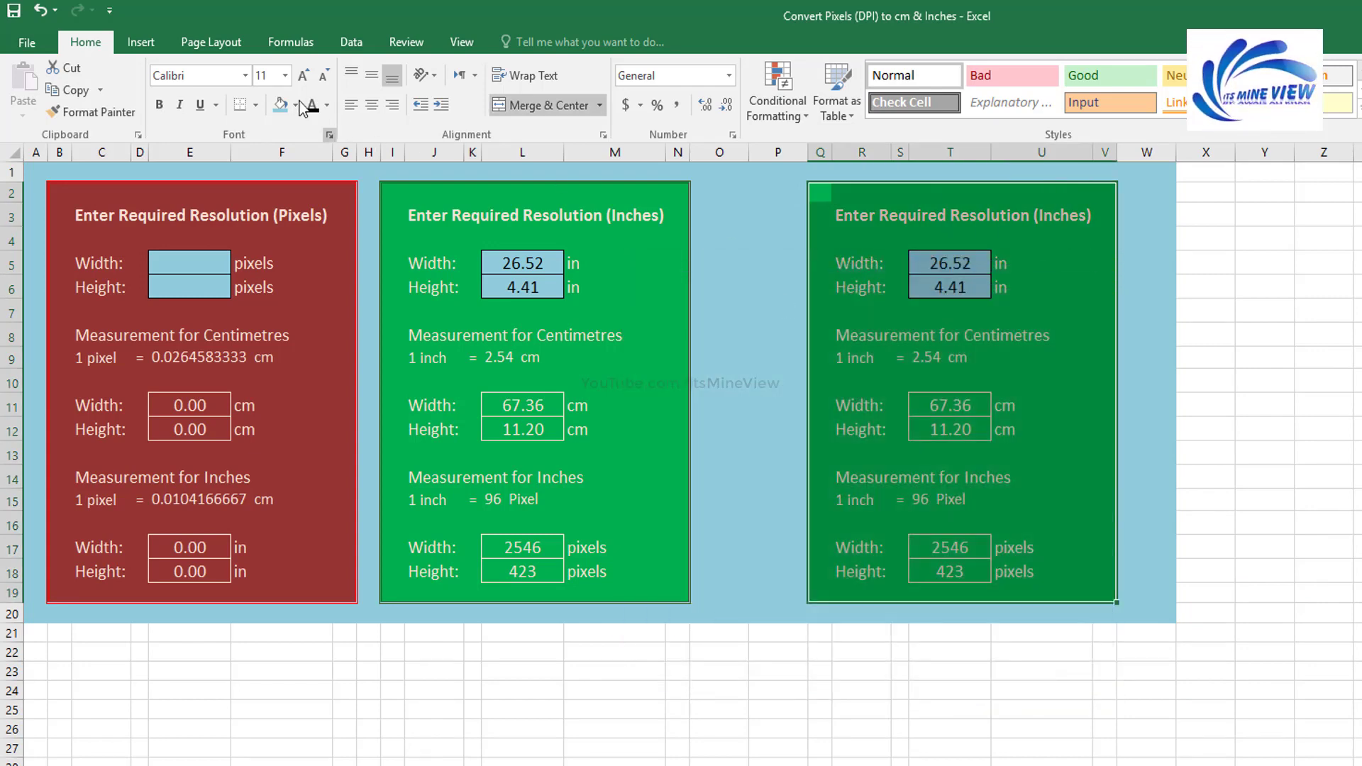
pyautogui.click(297, 110)
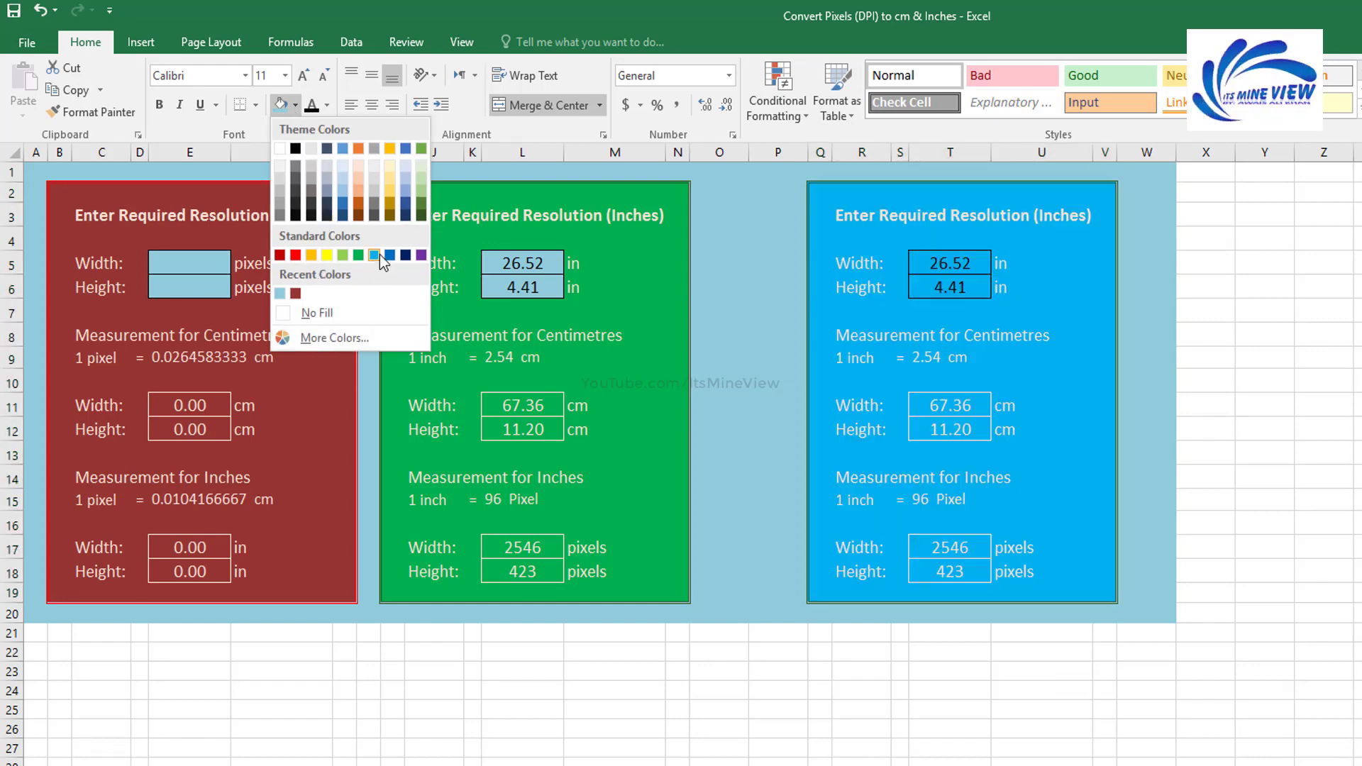
pyautogui.click(380, 254)
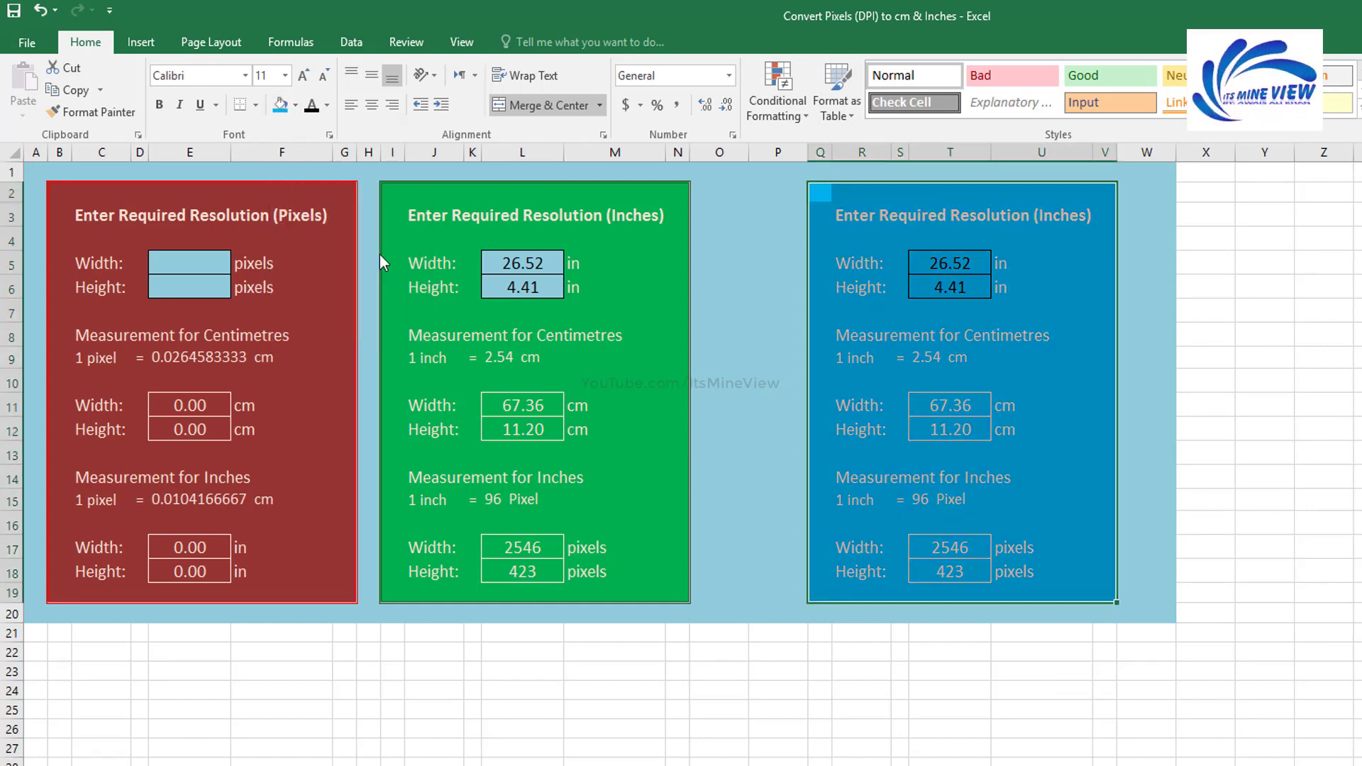
# Step: Change the panel fill to a custom dark blue, RGB 54, 96, 146
pyautogui.click(295, 105)
pyautogui.click(330, 338)
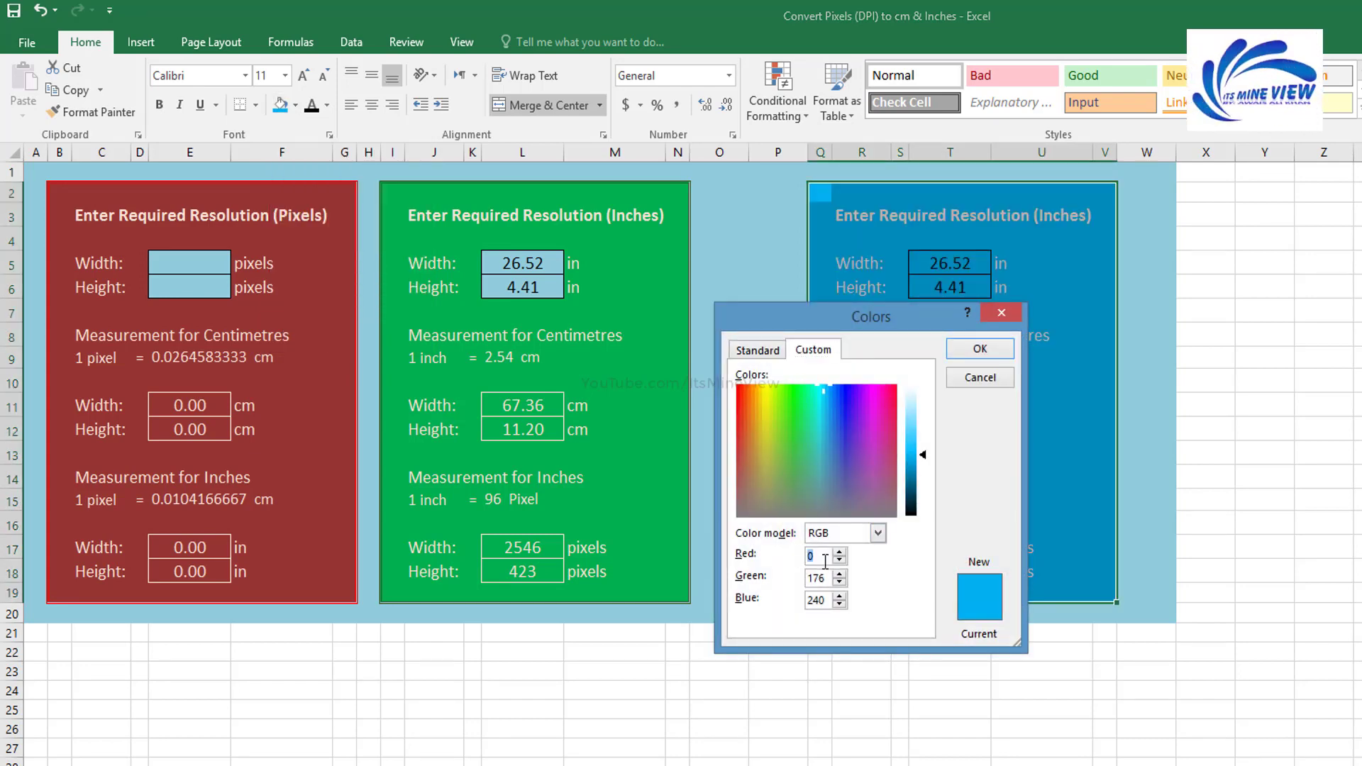
pyautogui.write('96')
pyautogui.press('Tab')
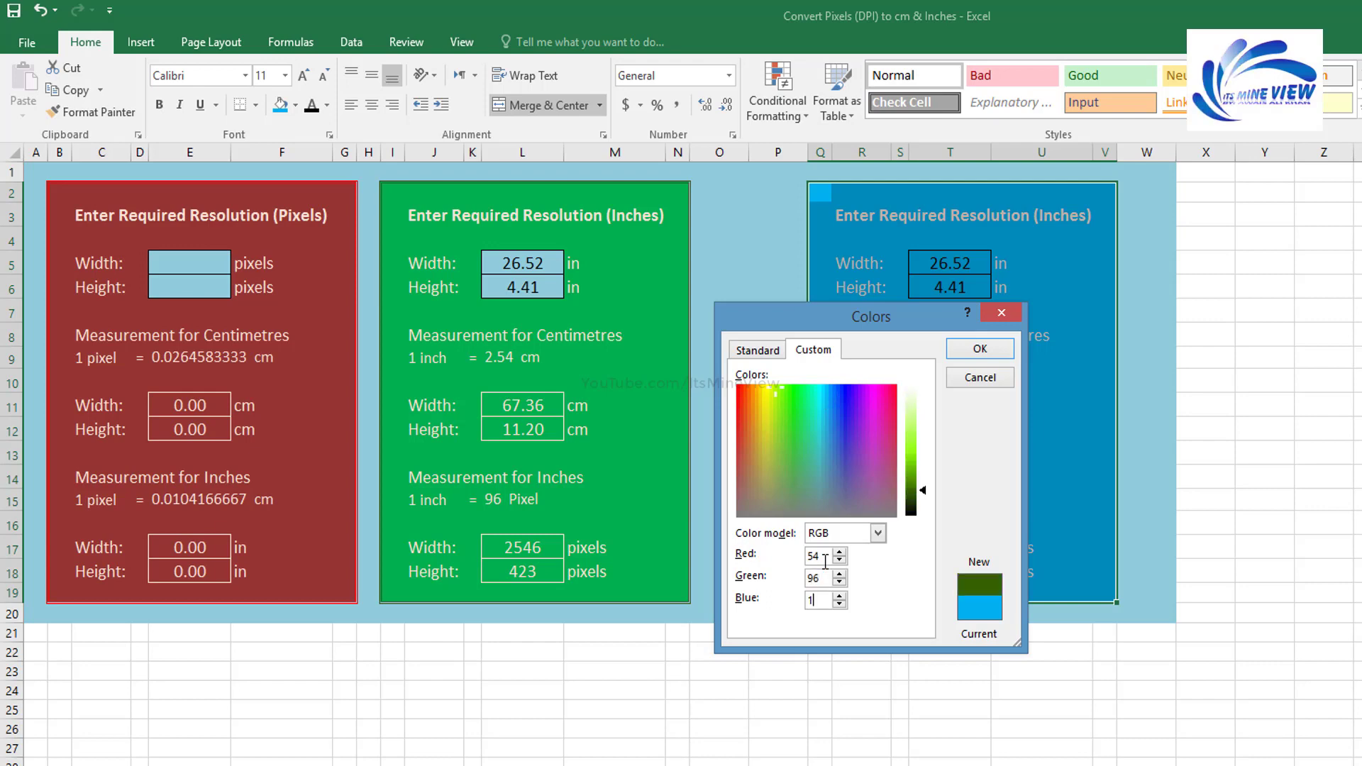
pyautogui.write('146')
pyautogui.press('Return')
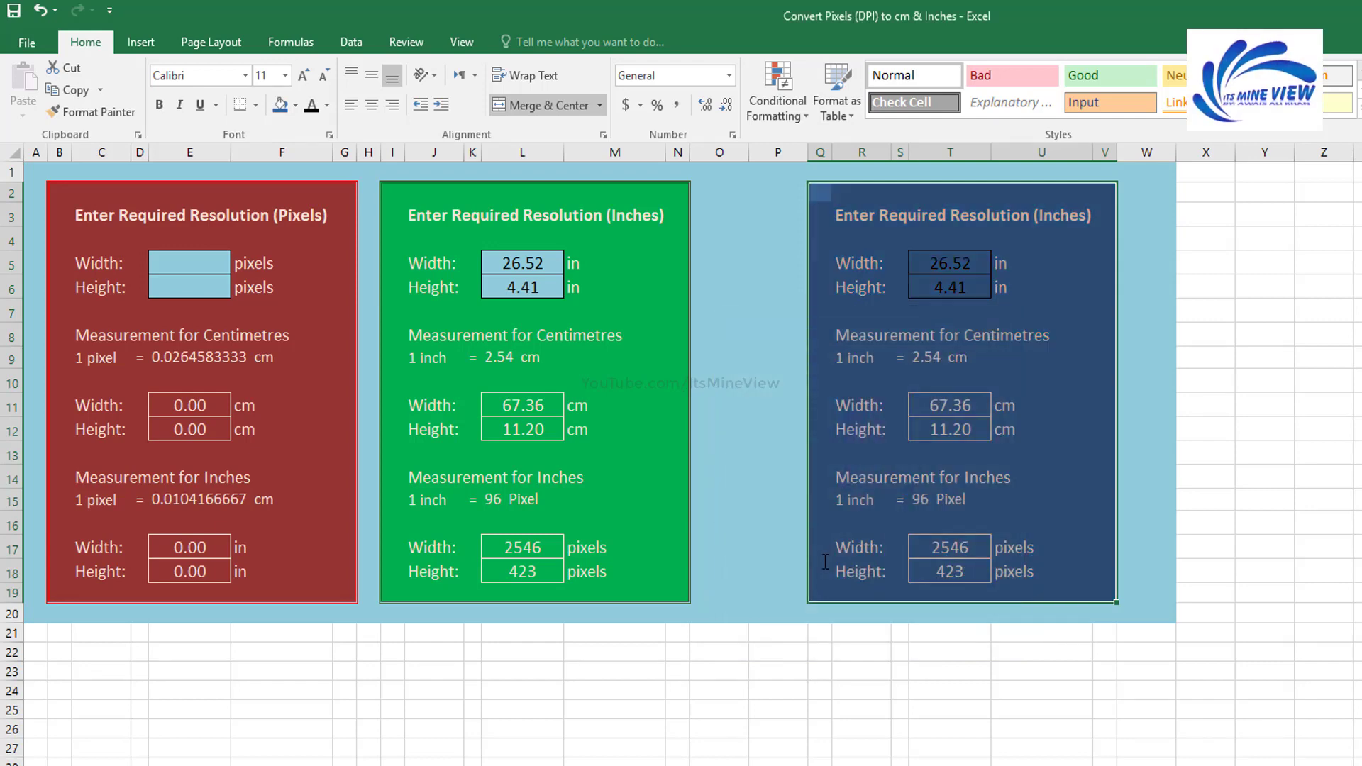
pyautogui.click(719, 383)
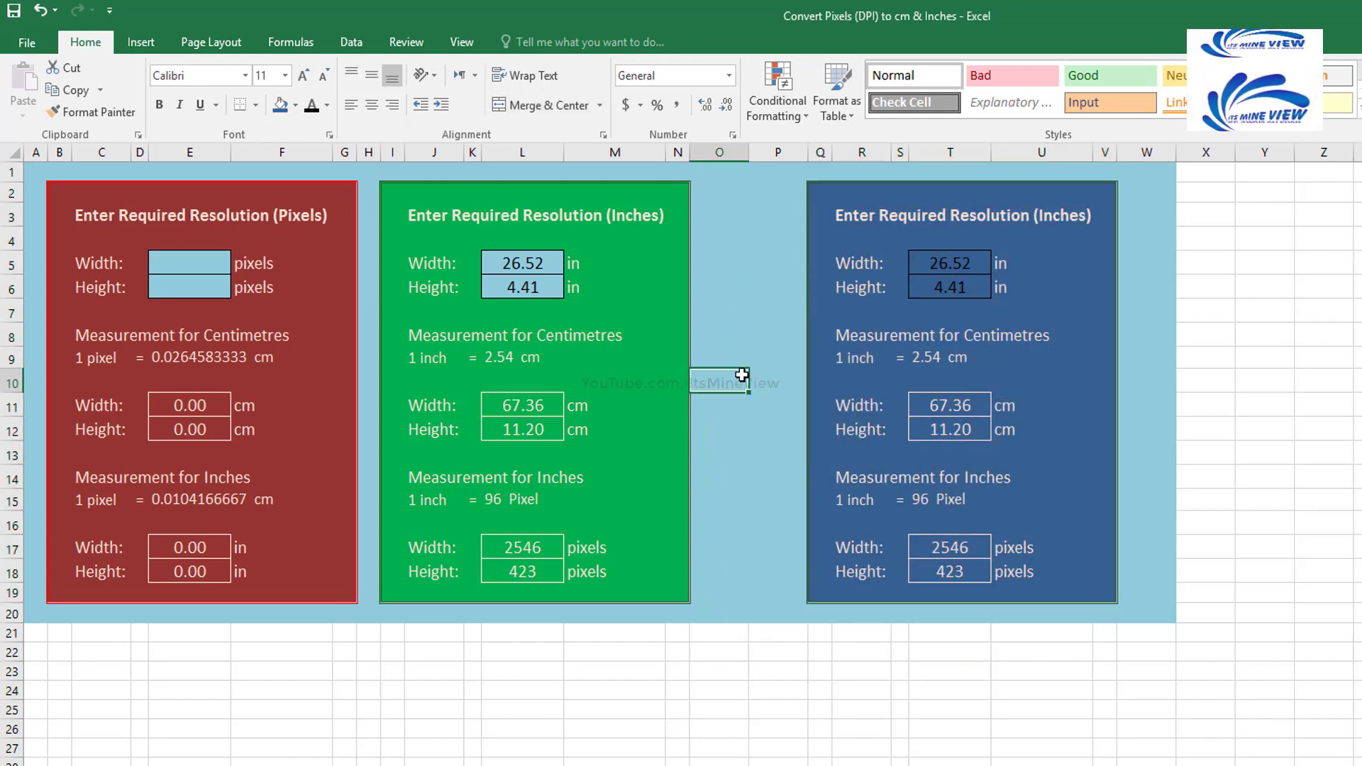
# Step: Fill the middle inches panel with custom olive RGB 118, 147, 60
pyautogui.click(822, 202)
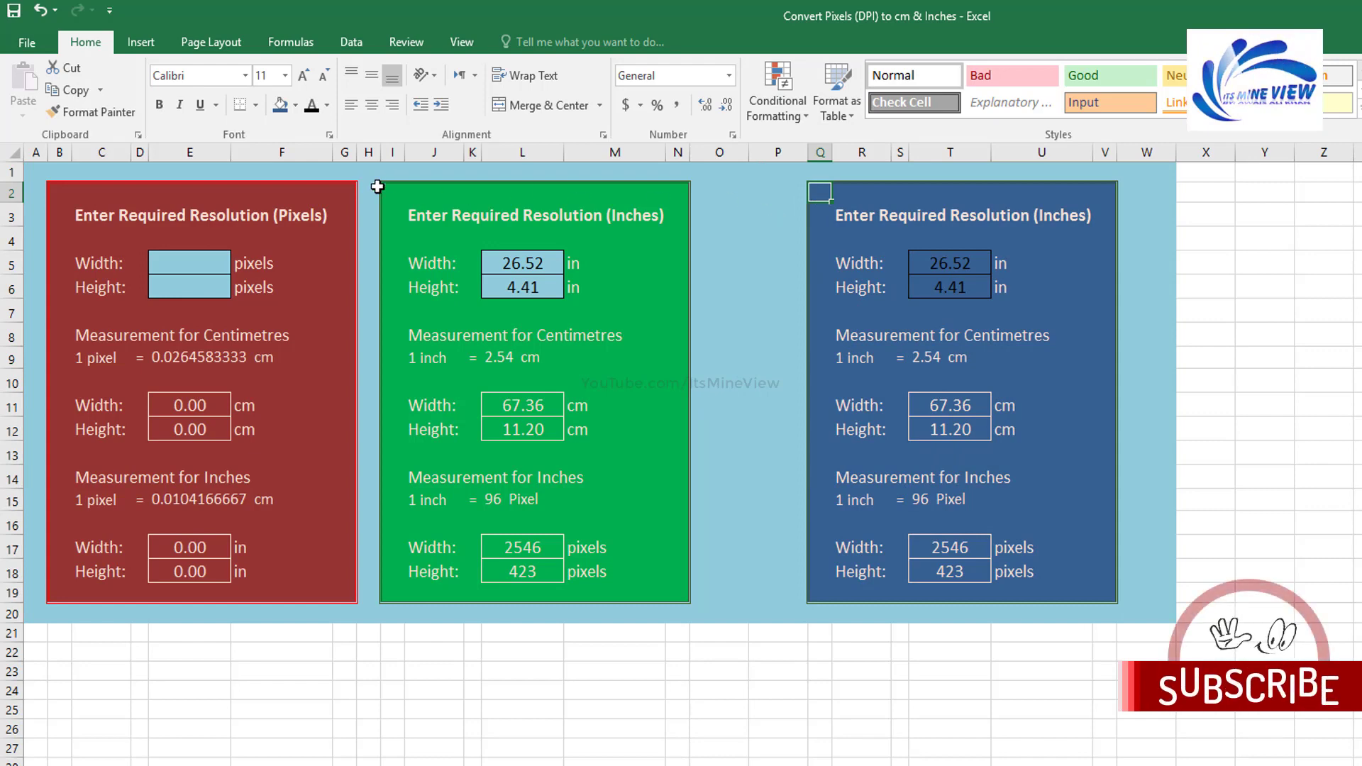
pyautogui.moveTo(387, 188); pyautogui.dragTo(680, 589)
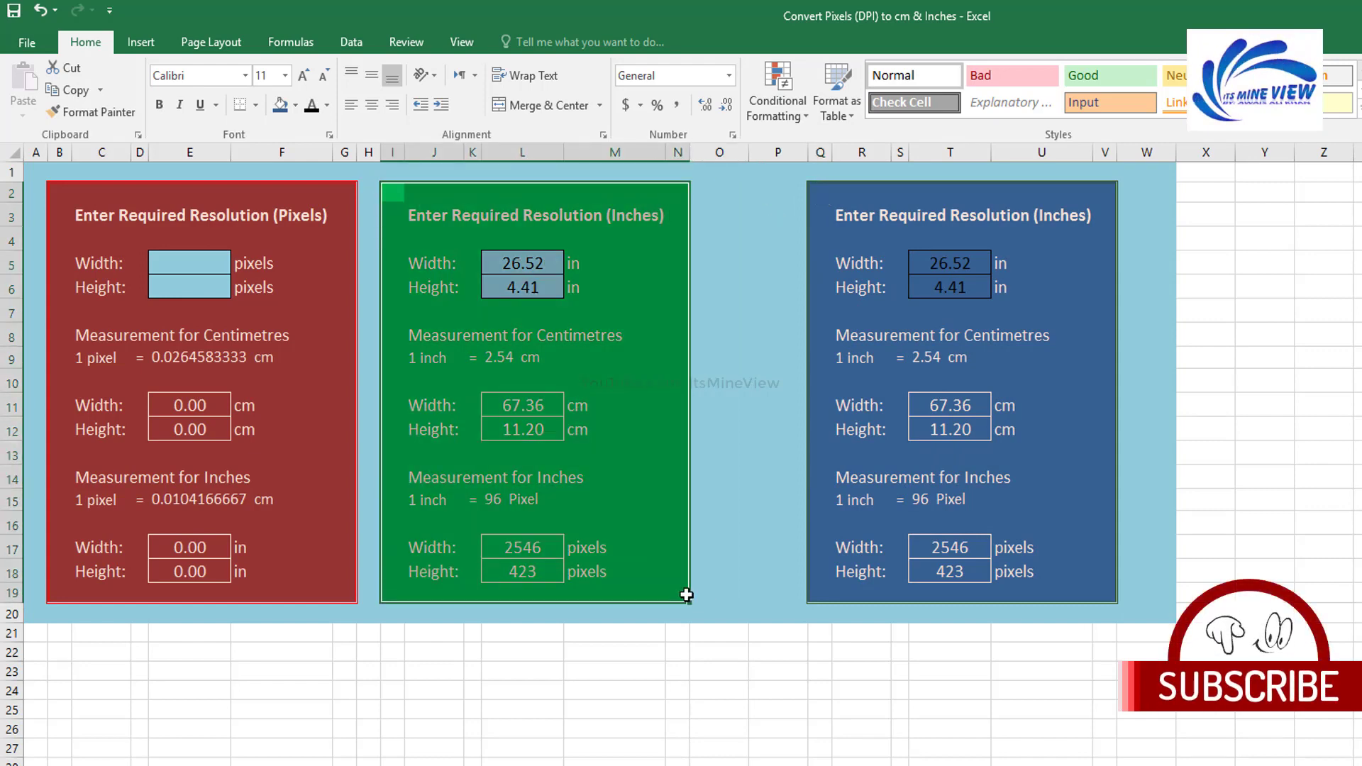
pyautogui.hotkey('ctrl', '1')
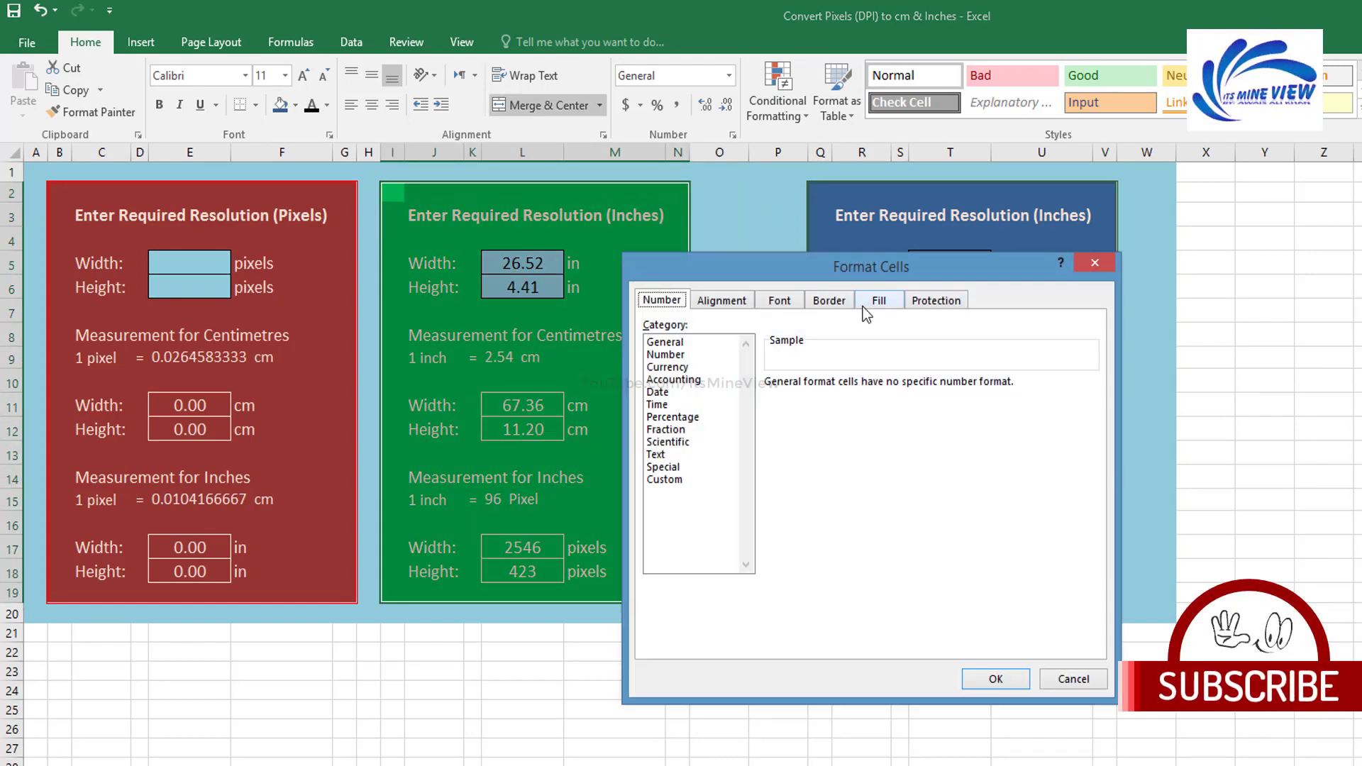
pyautogui.press('Escape')
pyautogui.click(295, 105)
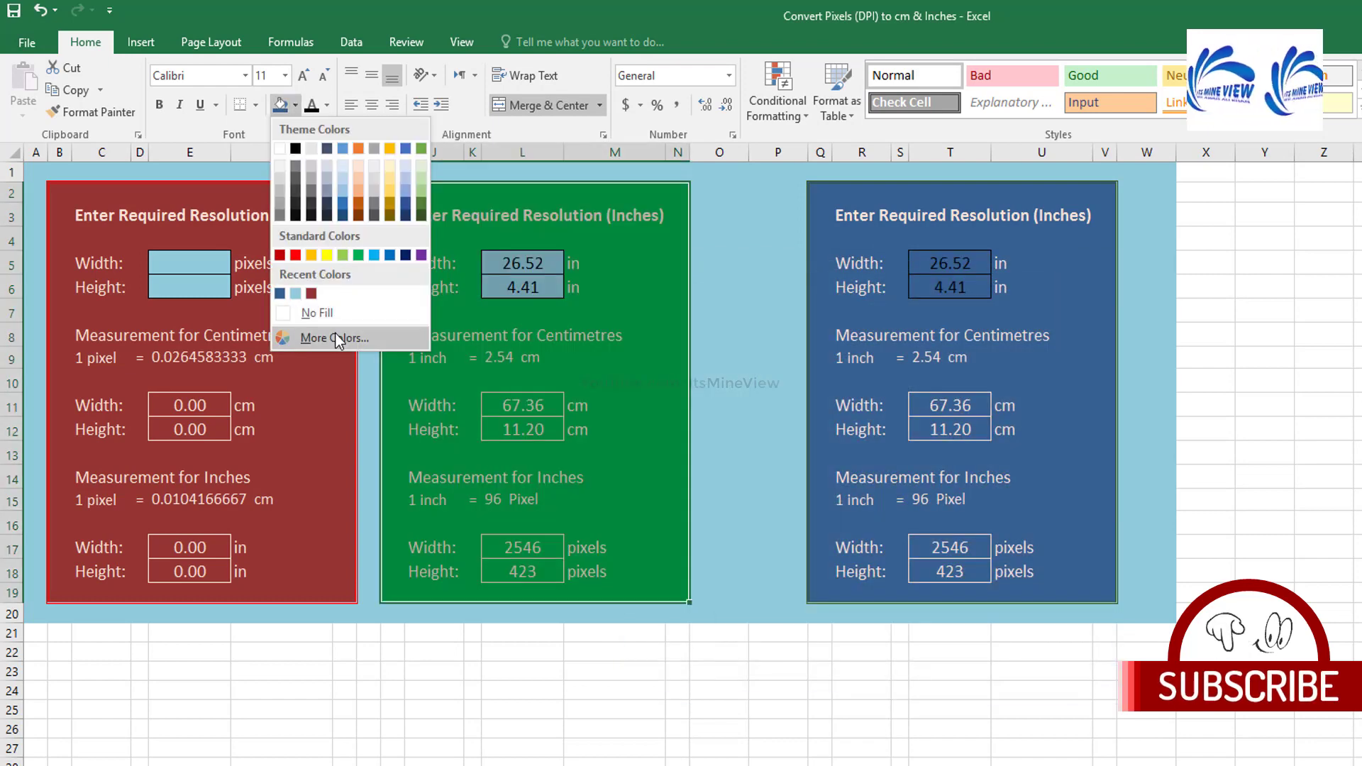
pyautogui.click(343, 337)
pyautogui.click(809, 351)
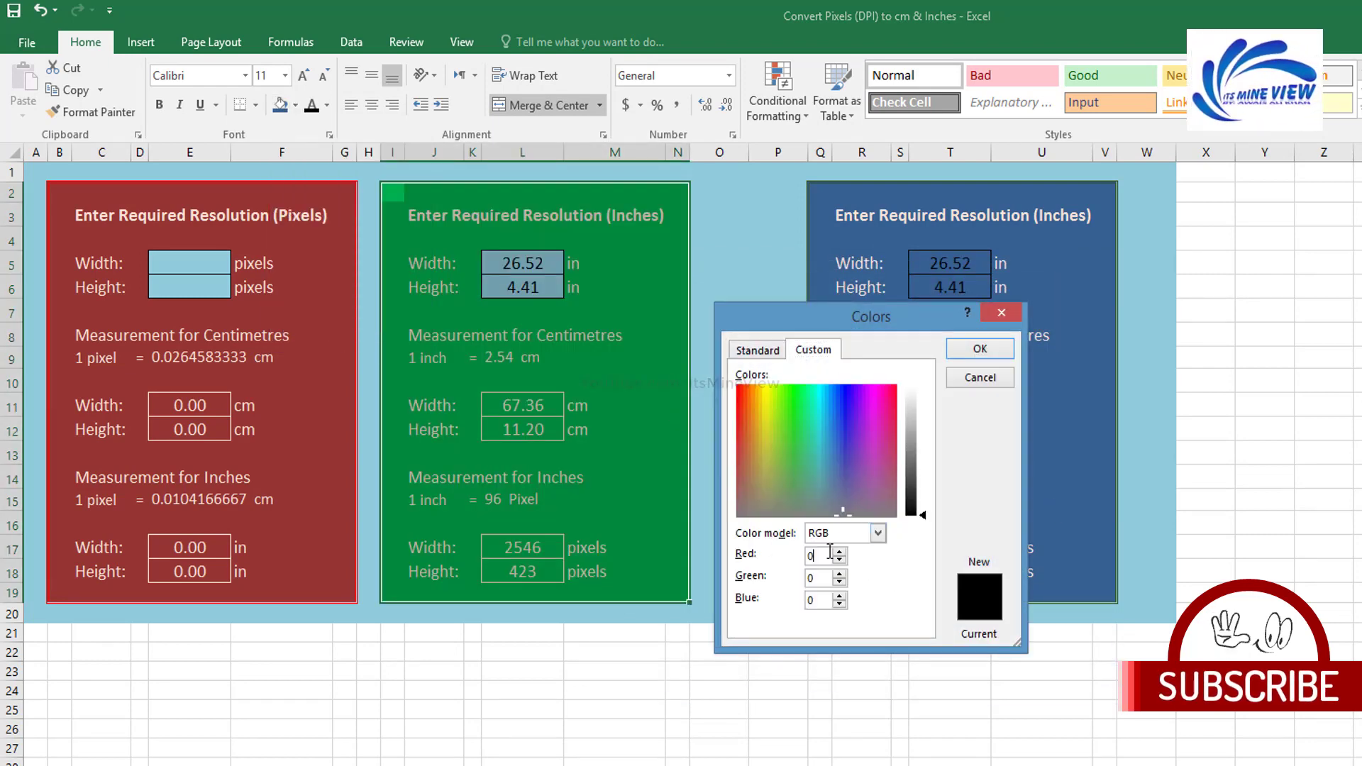
pyautogui.doubleClick(830, 551)
pyautogui.write('255')
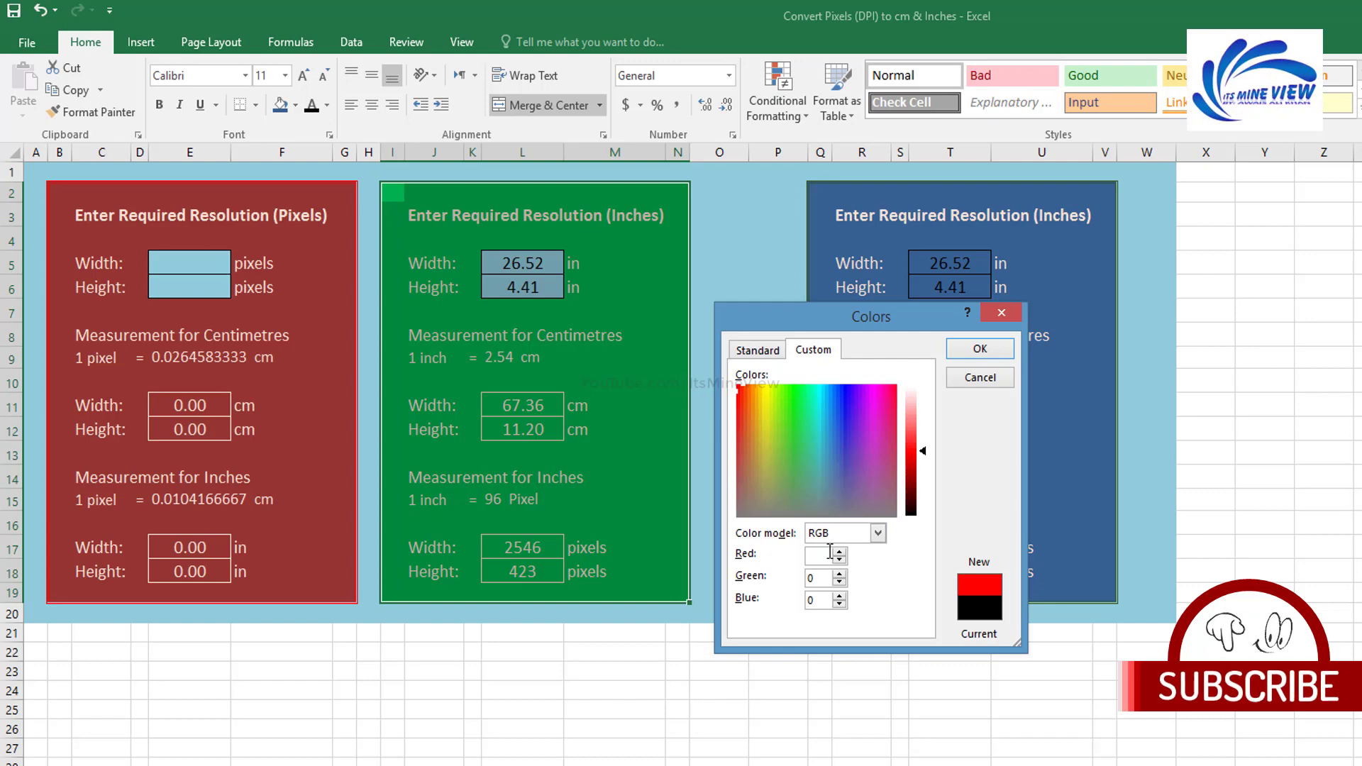
pyautogui.write('118')
pyautogui.write('0')
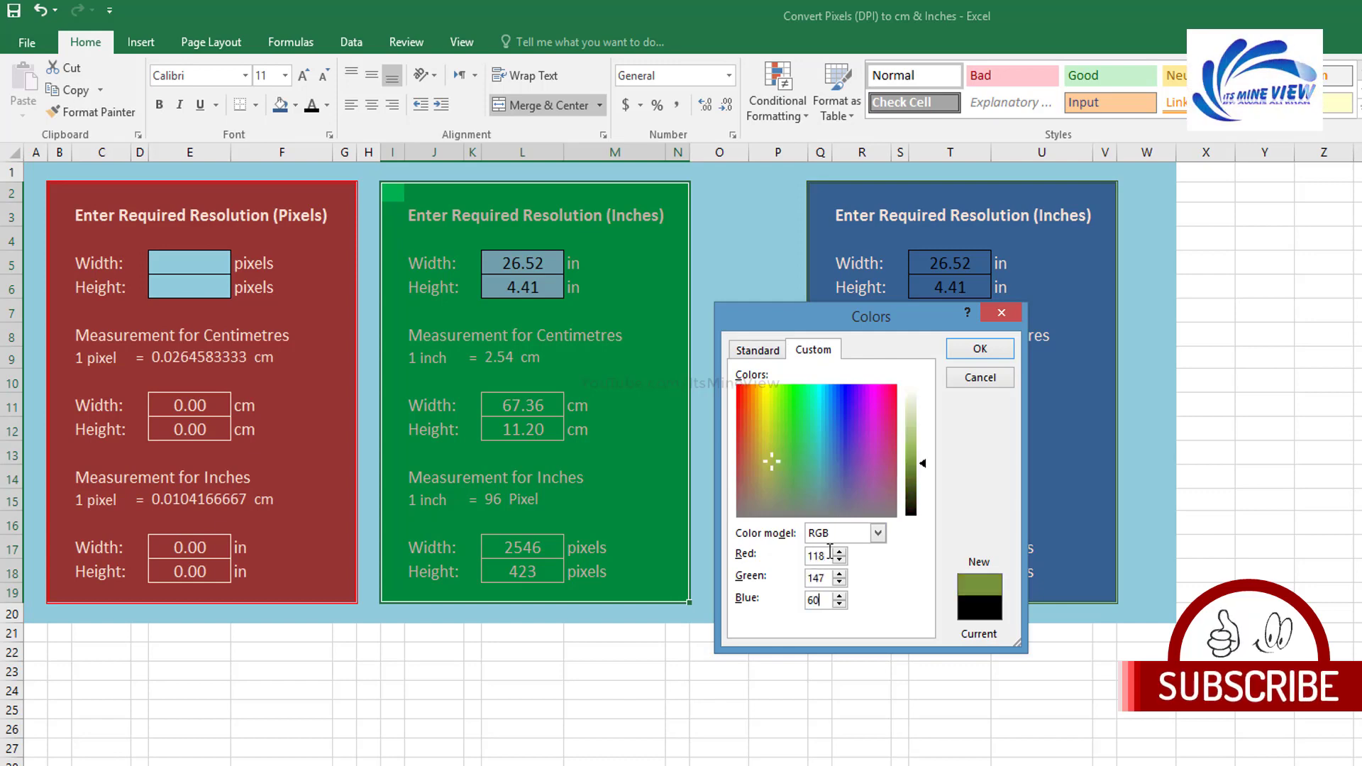
pyautogui.press('Return')
pyautogui.click(709, 245)
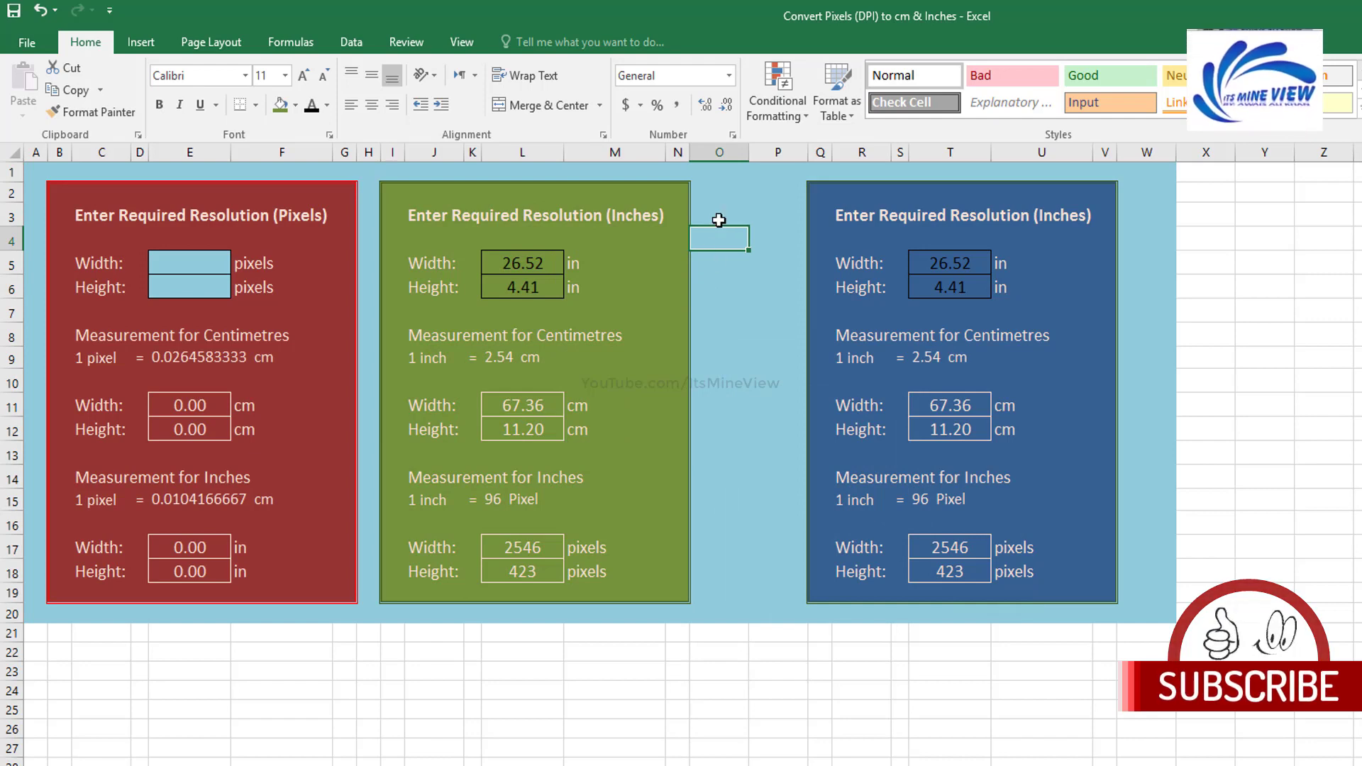
# Step: Narrow the gap columns O and P between the olive and blue panels
pyautogui.moveTo(718, 152); pyautogui.dragTo(782, 153)
pyautogui.rightClick(782, 153)
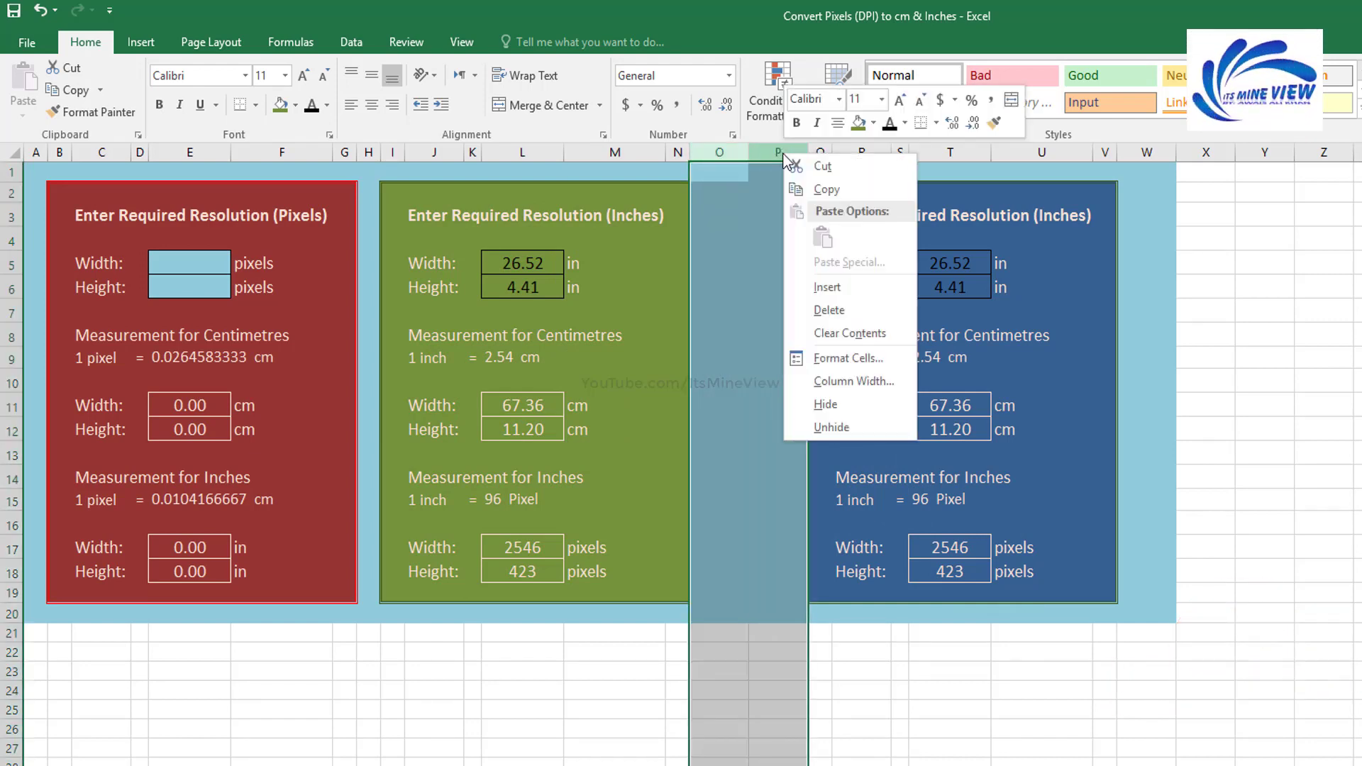
pyautogui.click(867, 372)
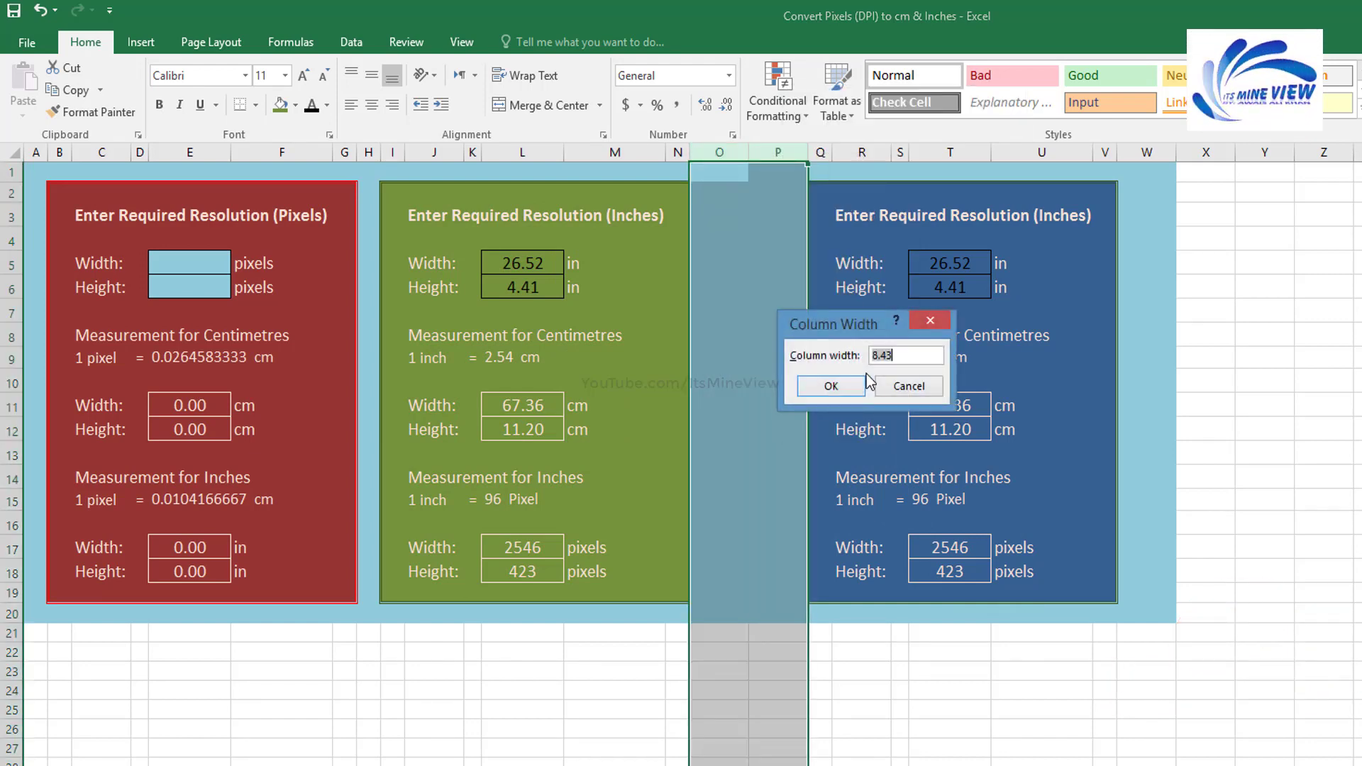
pyautogui.write('3')
pyautogui.press('Return')
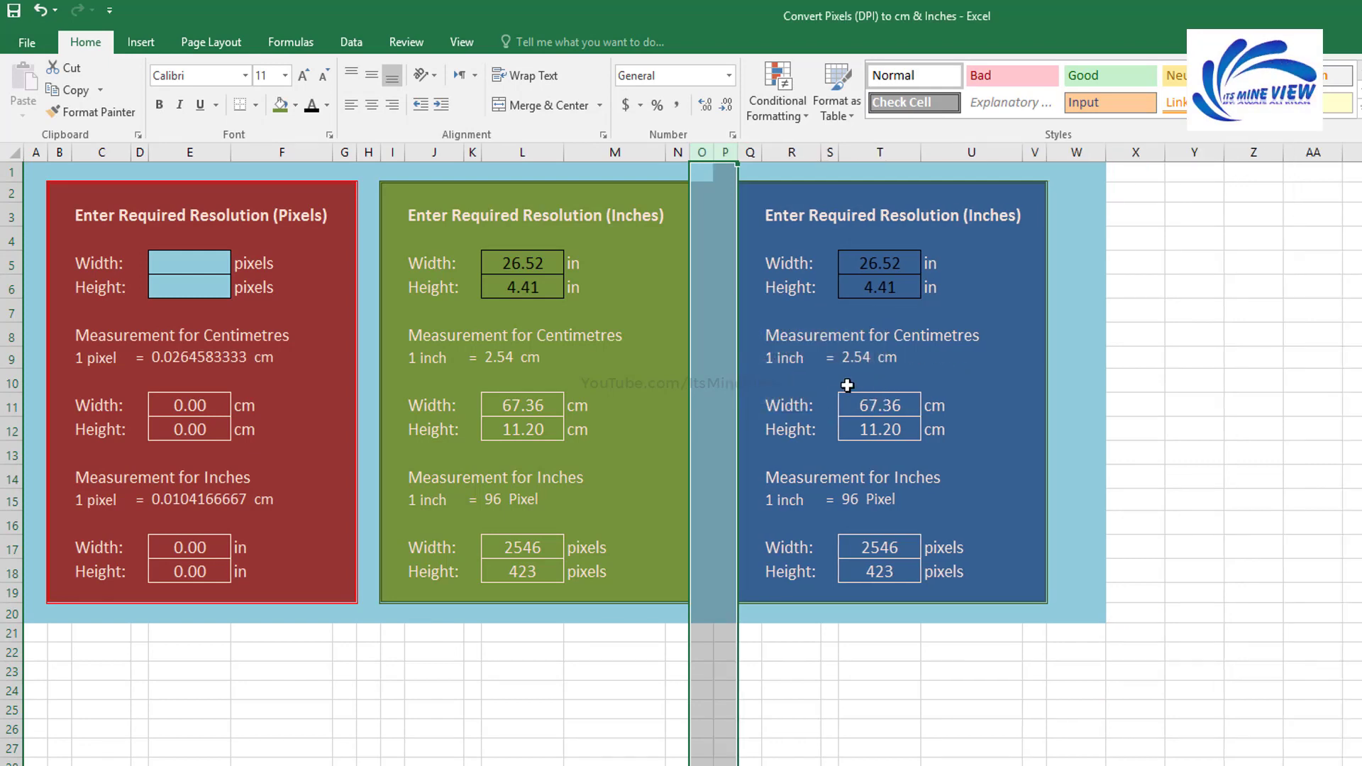
pyautogui.click(867, 353)
# Step: Set No Fill on all six width/height input boxes in E5:E6, L5:L6 and T5:T6
pyautogui.moveTo(550, 269); pyautogui.dragTo(535, 288)
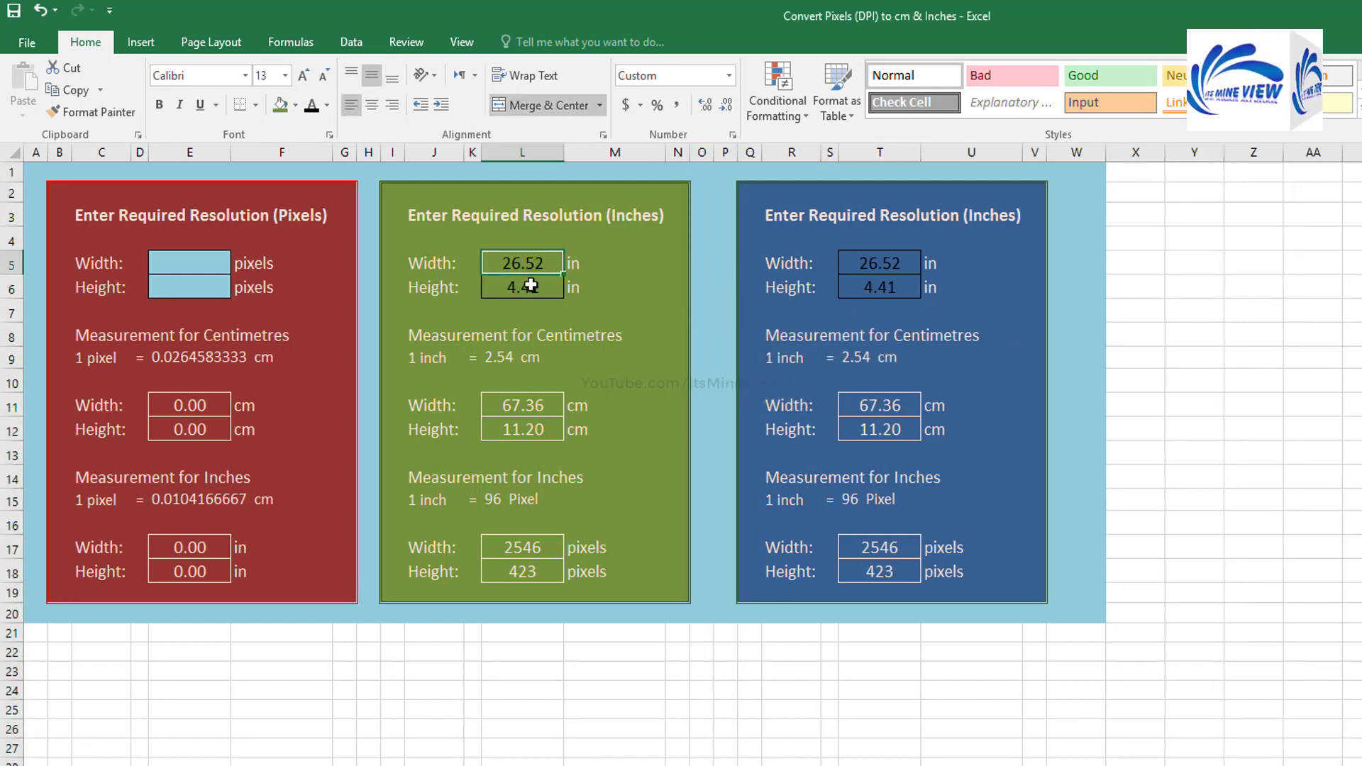
pyautogui.moveTo(199, 264); pyautogui.dragTo(205, 287)
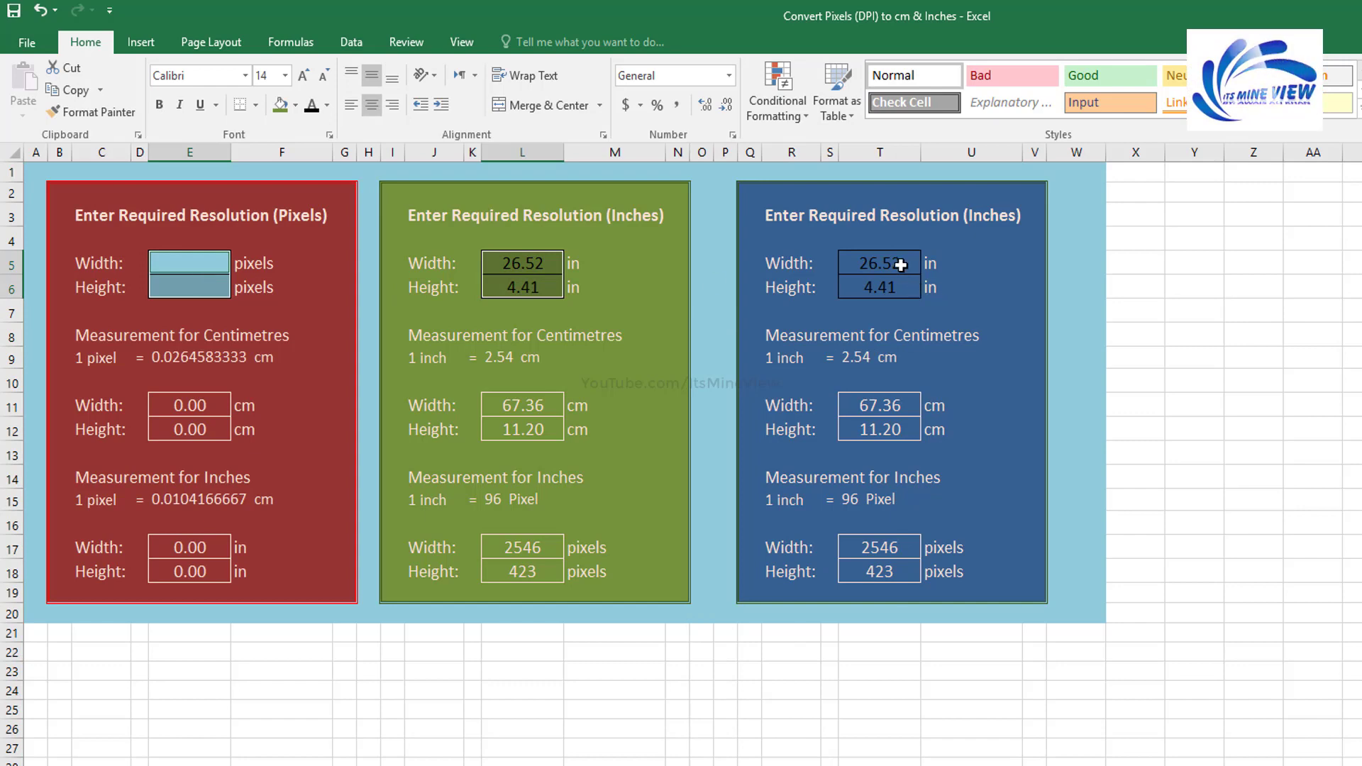
pyautogui.moveTo(901, 265); pyautogui.dragTo(899, 277)
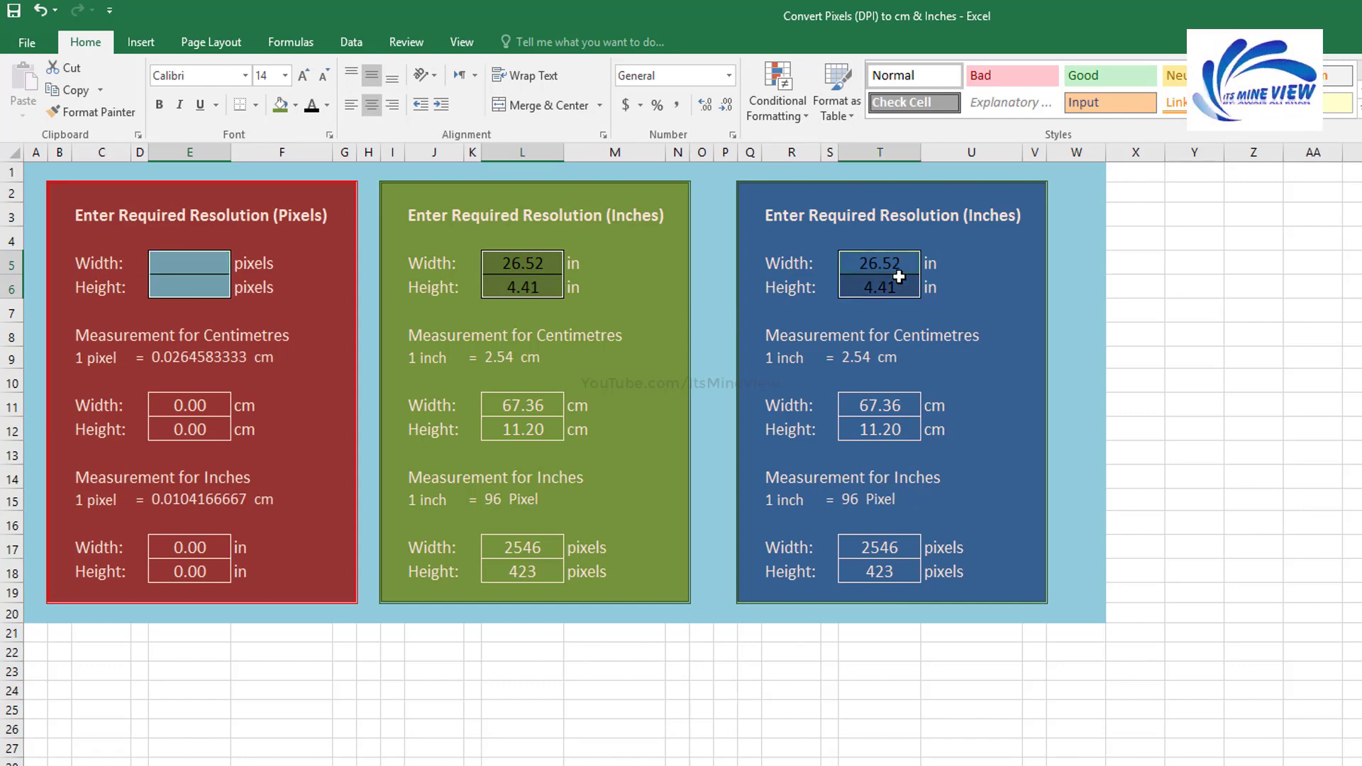
pyautogui.click(298, 107)
pyautogui.click(231, 309)
pyautogui.click(426, 339)
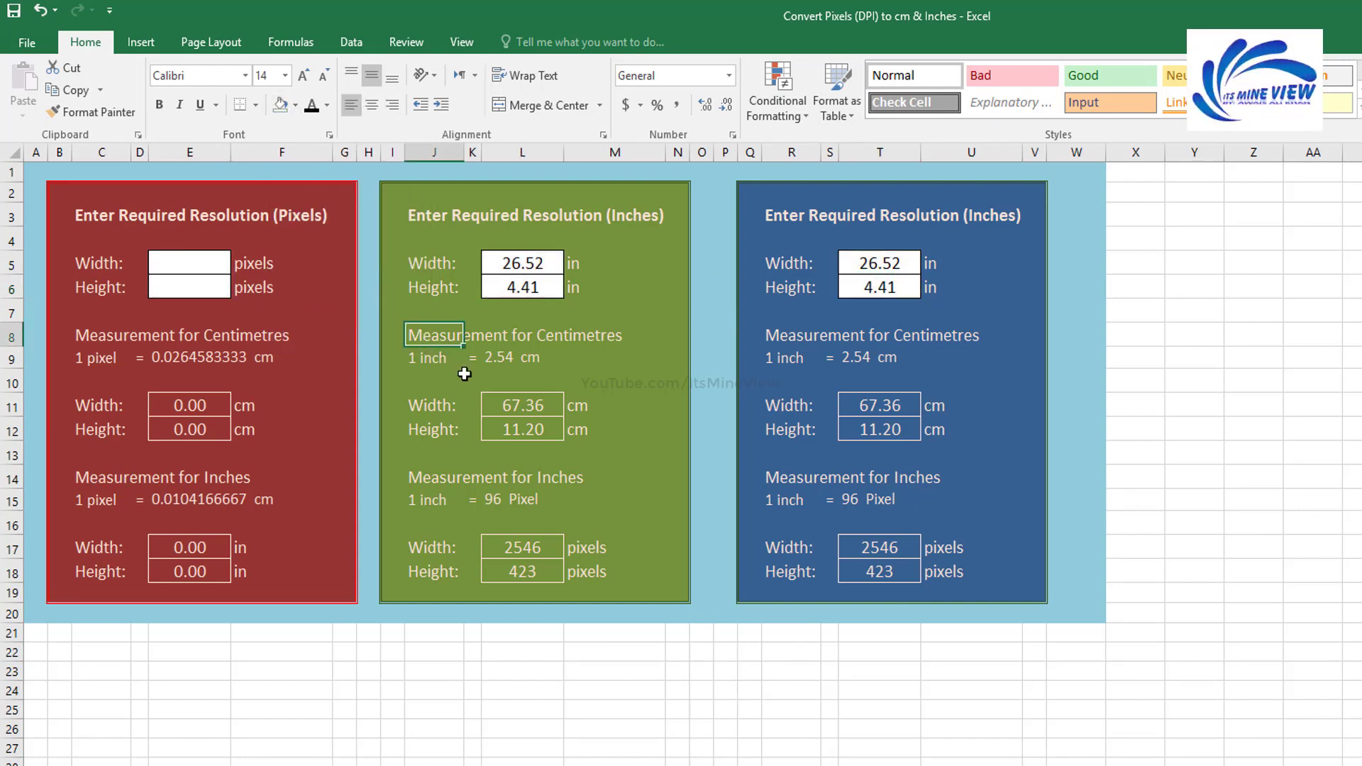
# Step: Select the word Inches in the blue panel's title for editing
pyautogui.click(777, 216)
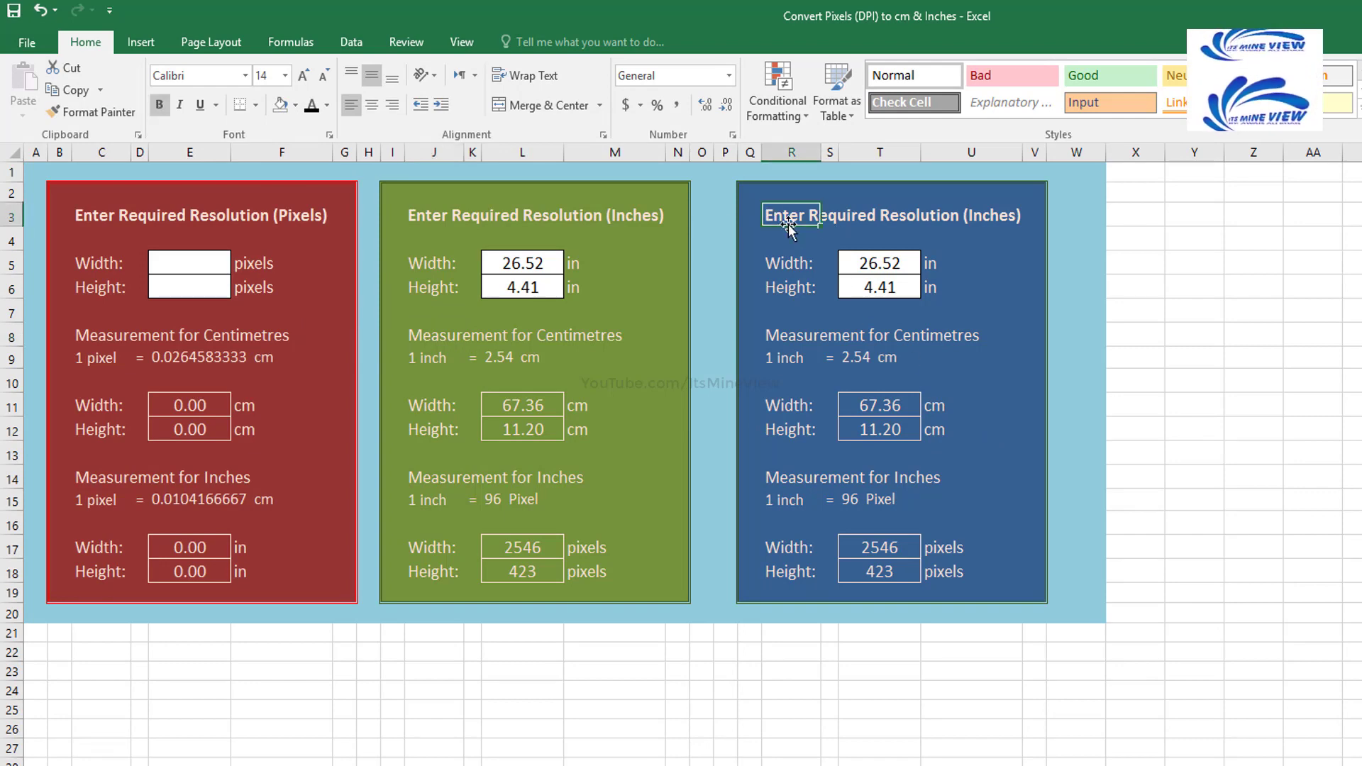
pyautogui.press('F2')
pyautogui.press('Left')
pyautogui.hotkey('ctrl', 'shift', 'Left')
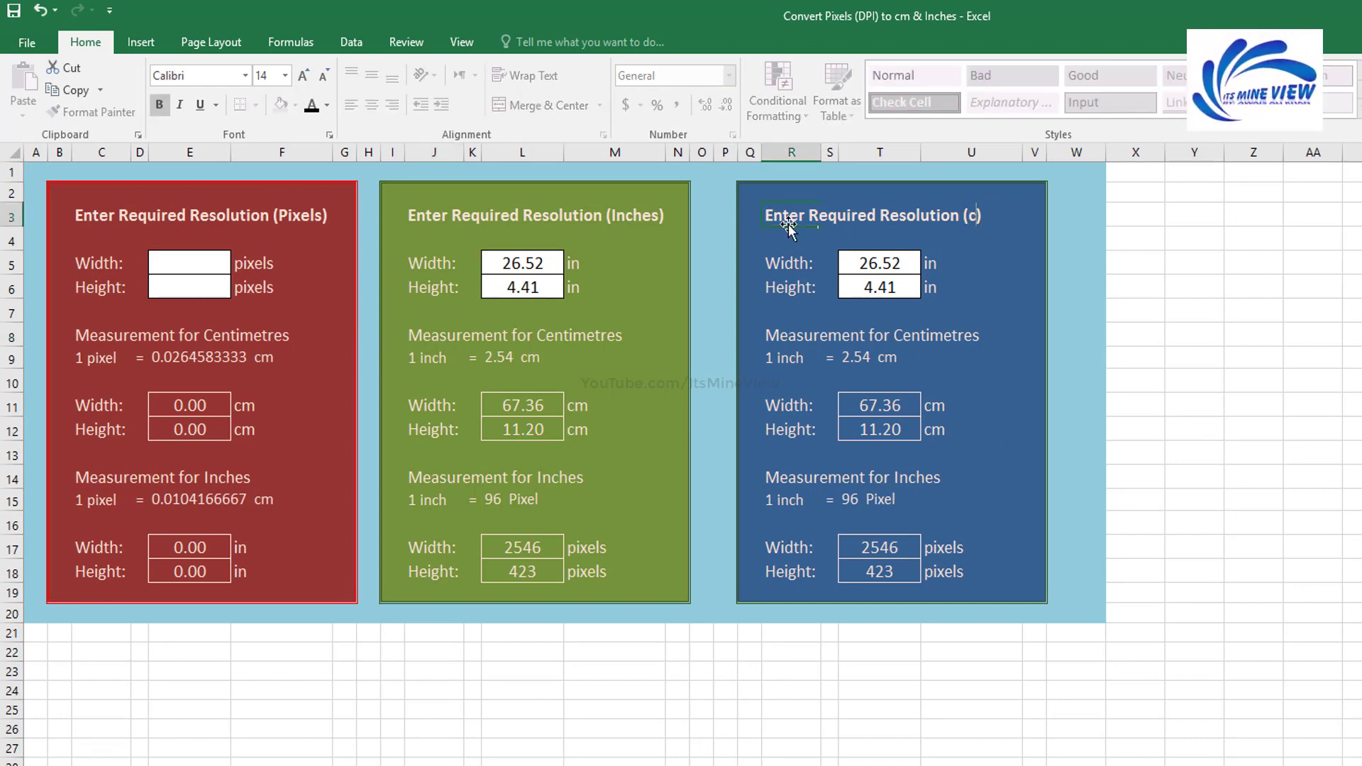
# Step: Retitle the blue panel's heading to '(cm)' and set the input unit to cm
pyautogui.write('m')
pyautogui.press('Return')
pyautogui.press('Down')
pyautogui.press('Right')
pyautogui.press('Right')
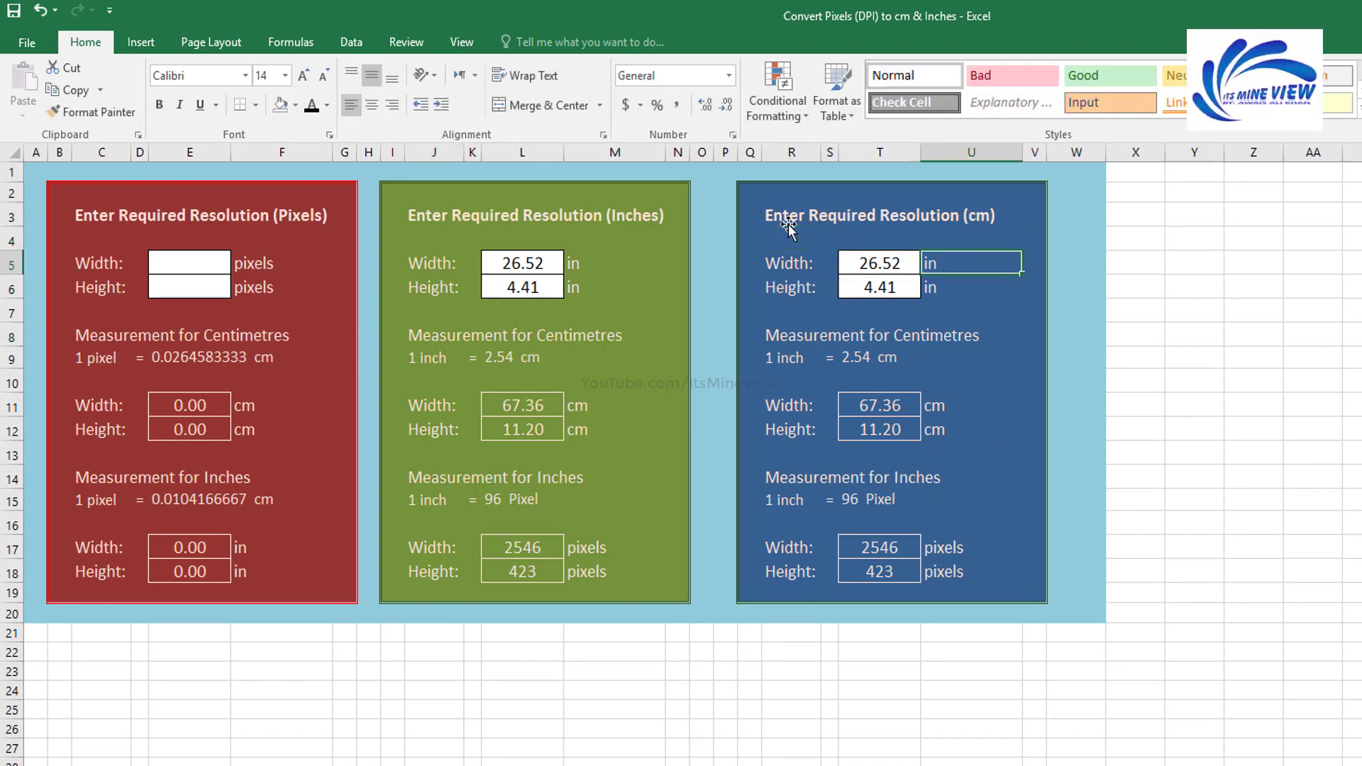
pyautogui.write('c')
pyautogui.write('cm')
pyautogui.press('Return')
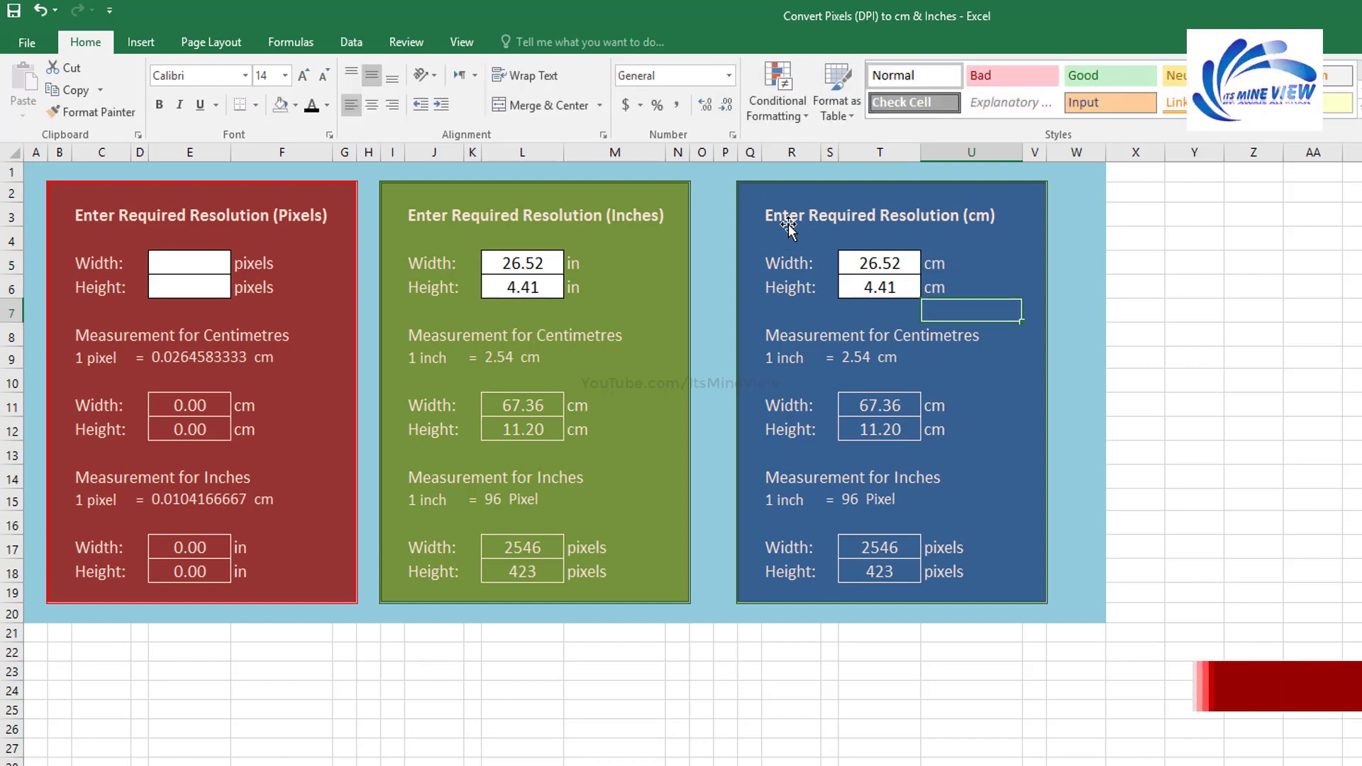
# Step: Change the Centimetres row label from 1 inch to 1 cm
pyautogui.press('Left')
pyautogui.press('Left')
pyautogui.press('Left')
pyautogui.press('Down')
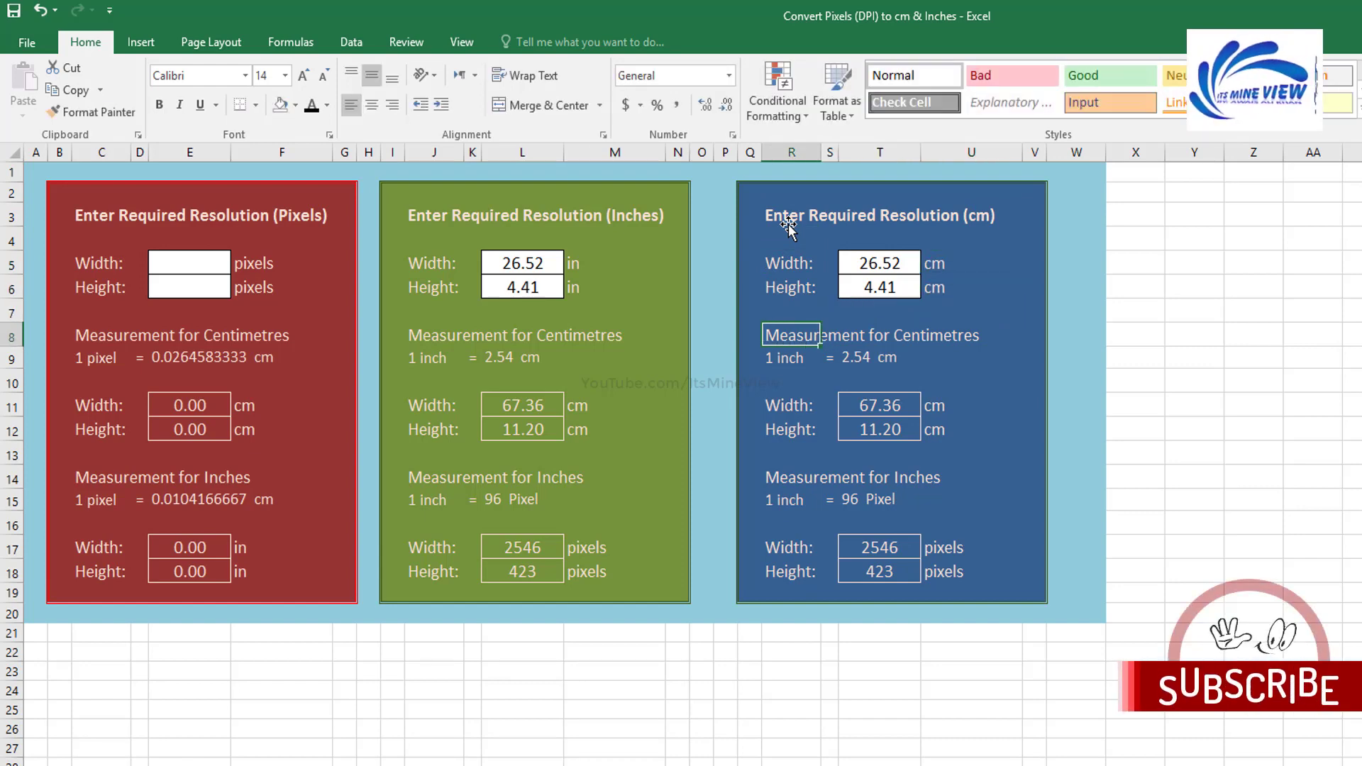
pyautogui.press('Down')
pyautogui.press('F2')
pyautogui.hotkey('ctrl', 'shift', 'Left')
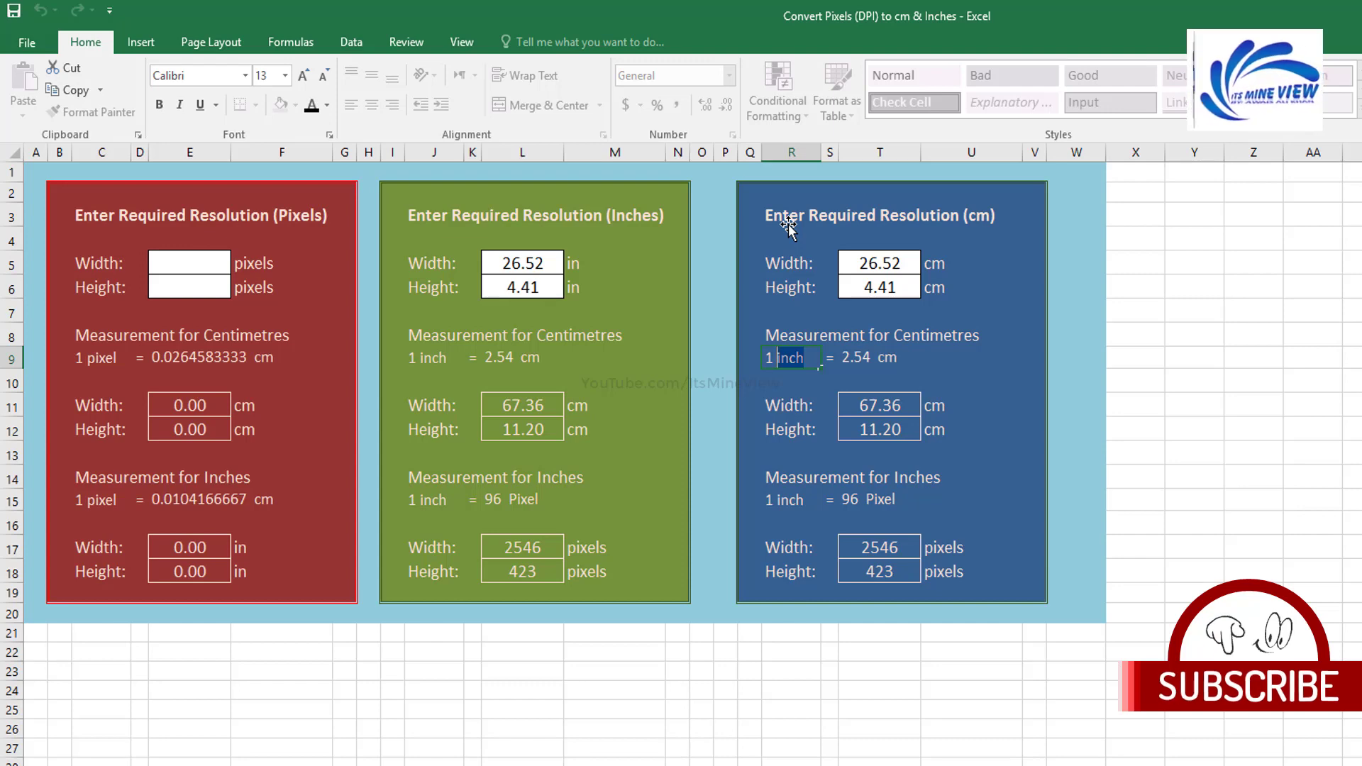
pyautogui.press('Tab')
pyautogui.press('Tab')
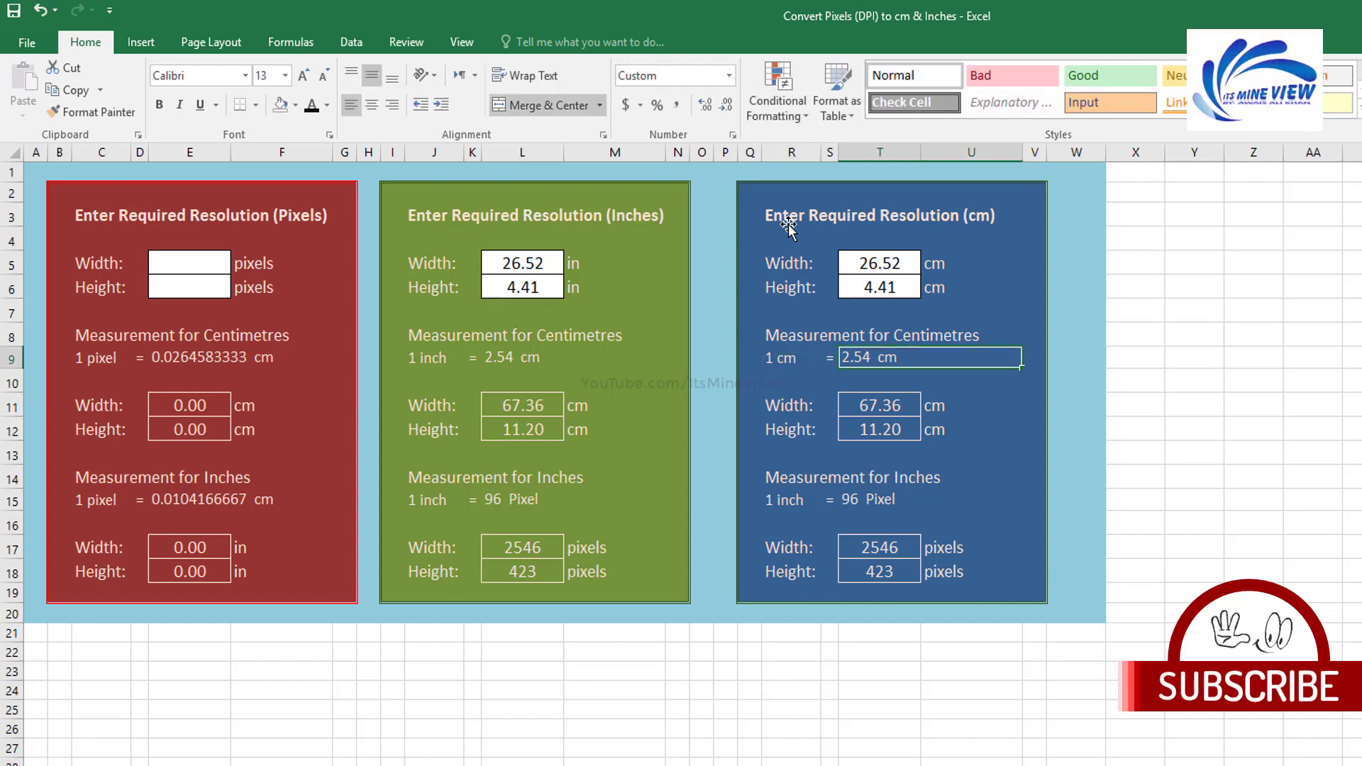
# Step: Give the factor cell an 'inch' custom number format and enter 0.393701
pyautogui.press('F2')
pyautogui.press('Escape')
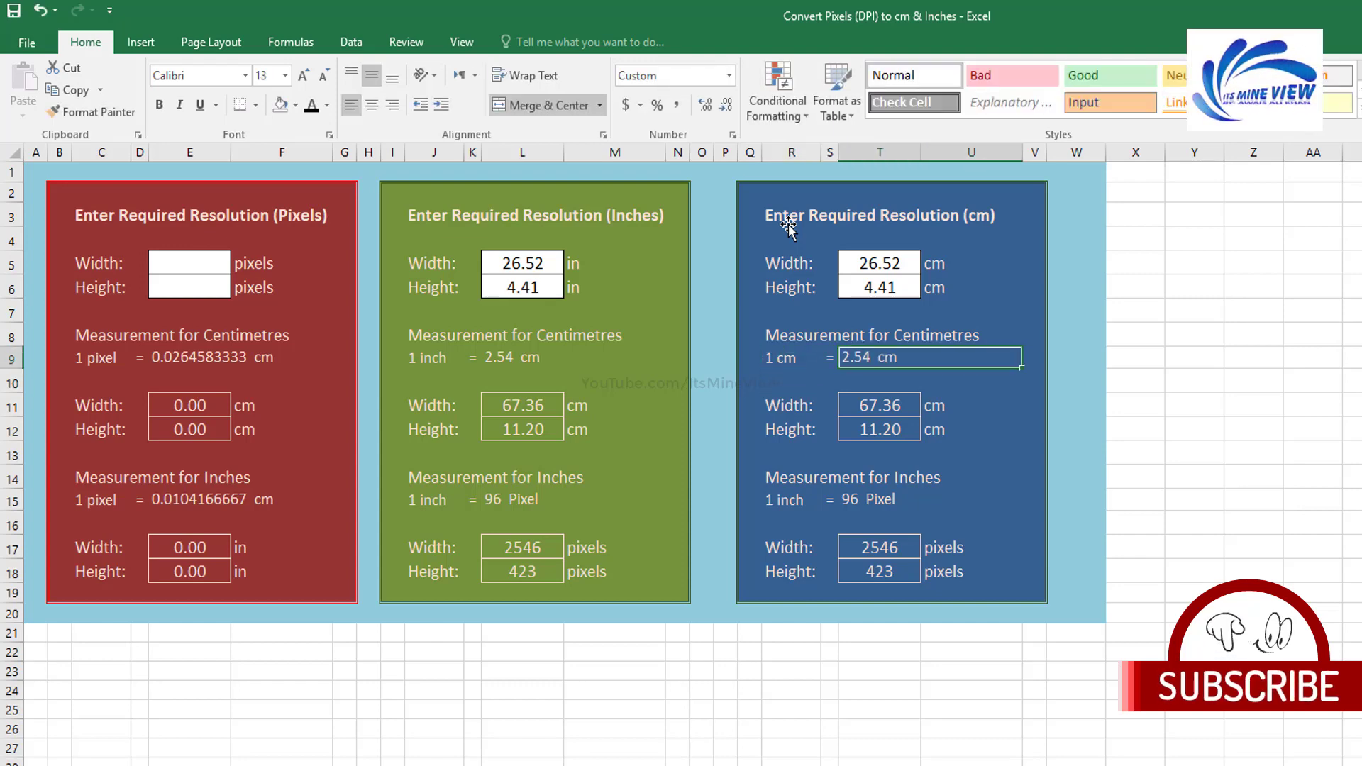
pyautogui.hotkey('ctrl', '1')
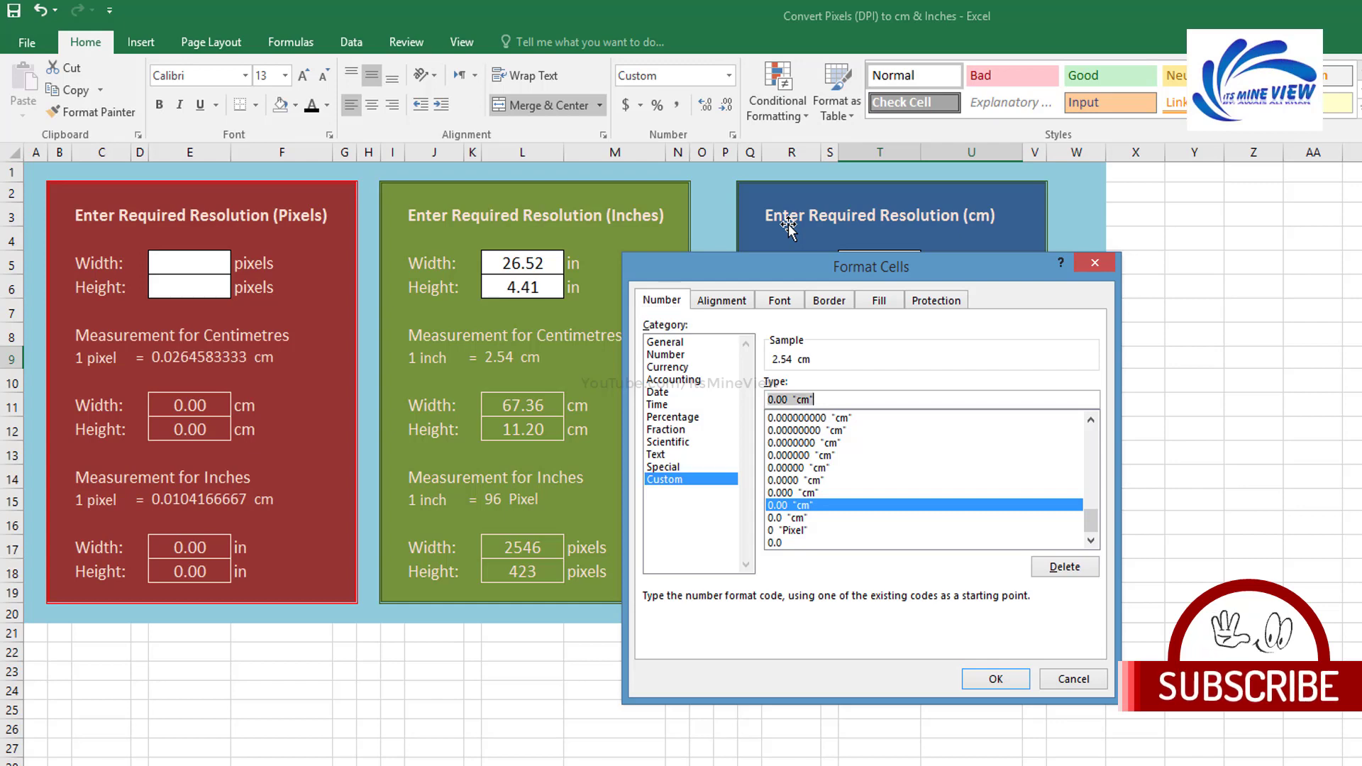
pyautogui.press('BackSpace')
pyautogui.press('BackSpace')
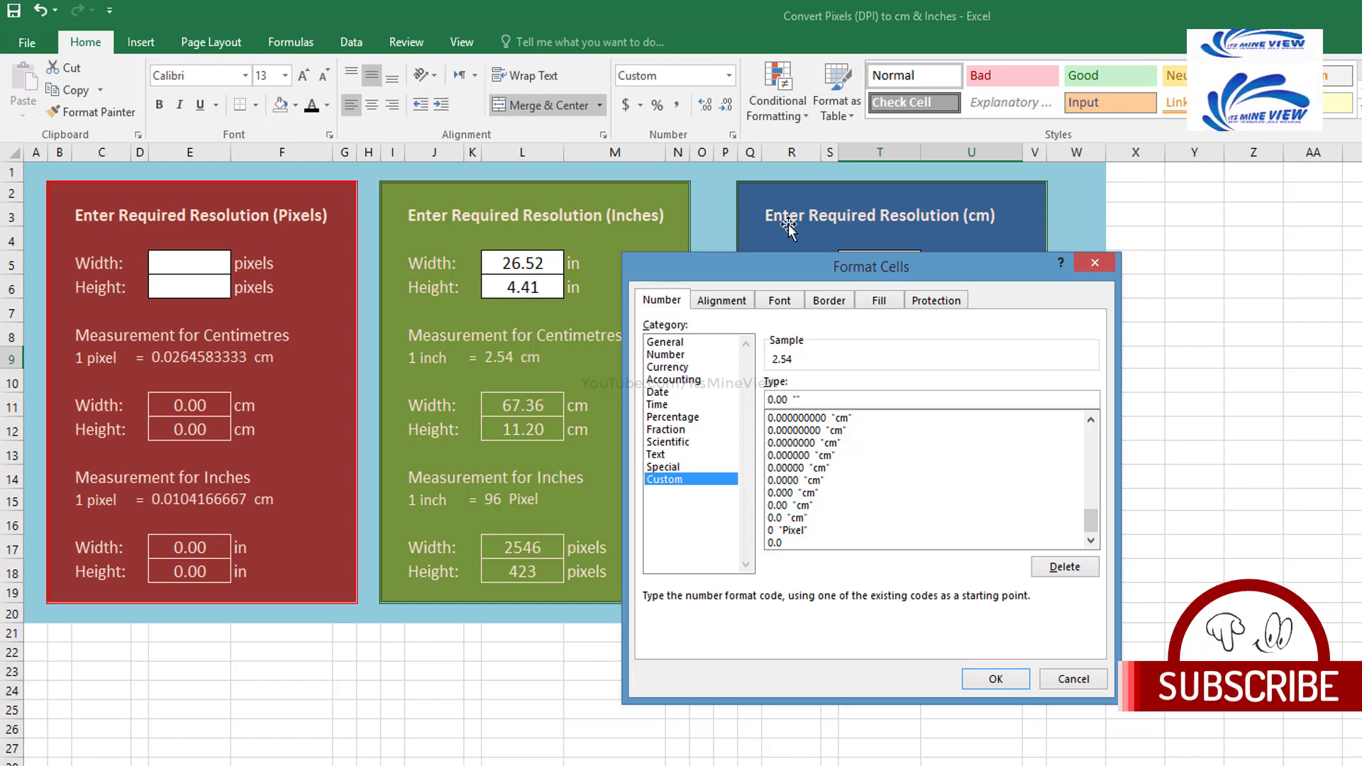
pyautogui.write('inch')
pyautogui.press('Return')
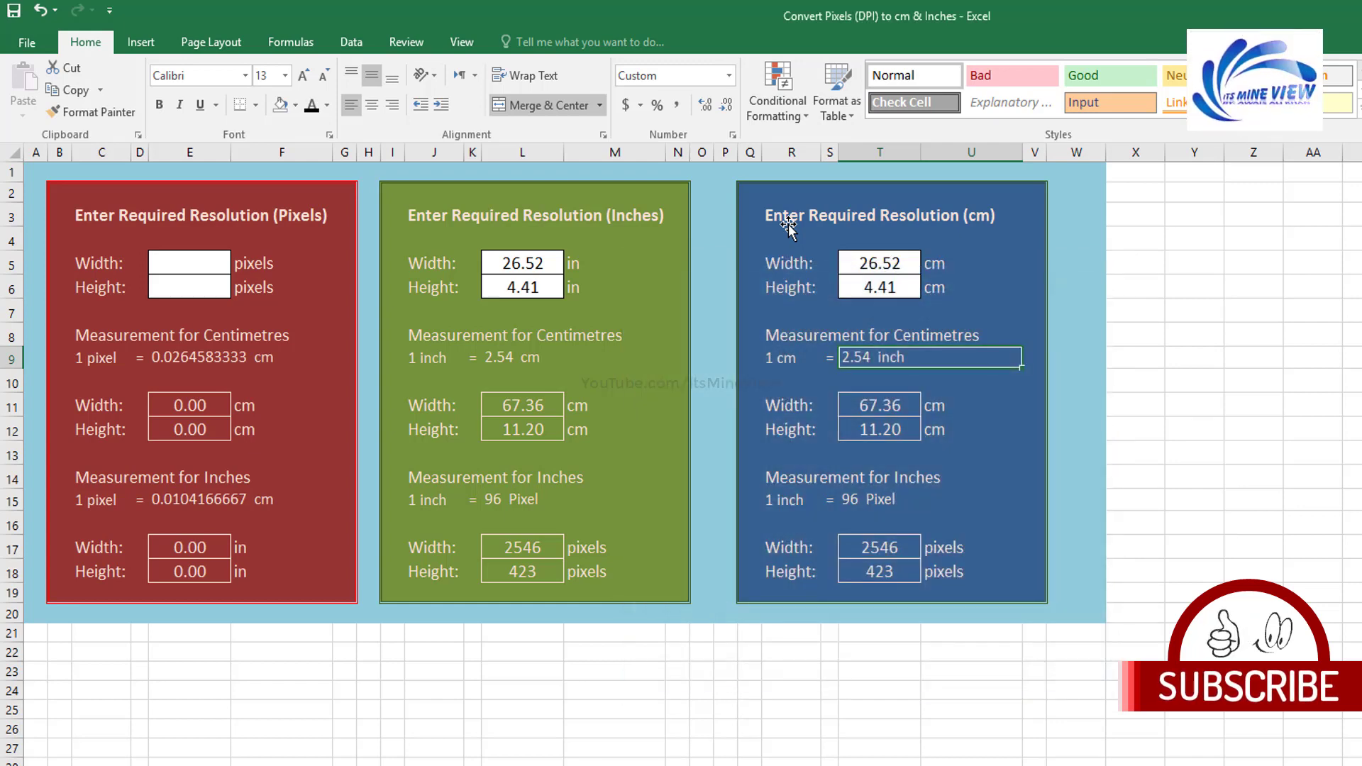
pyautogui.write('.')
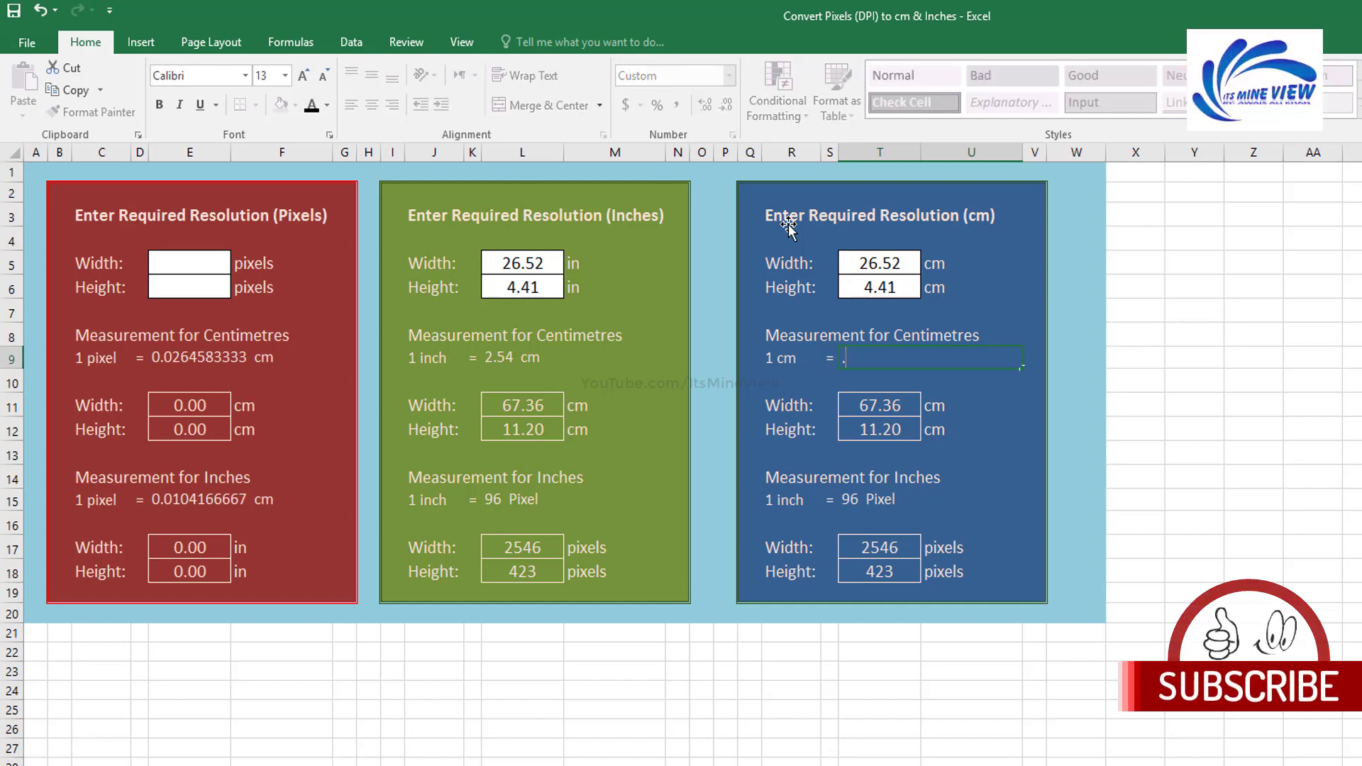
pyautogui.write('393701')
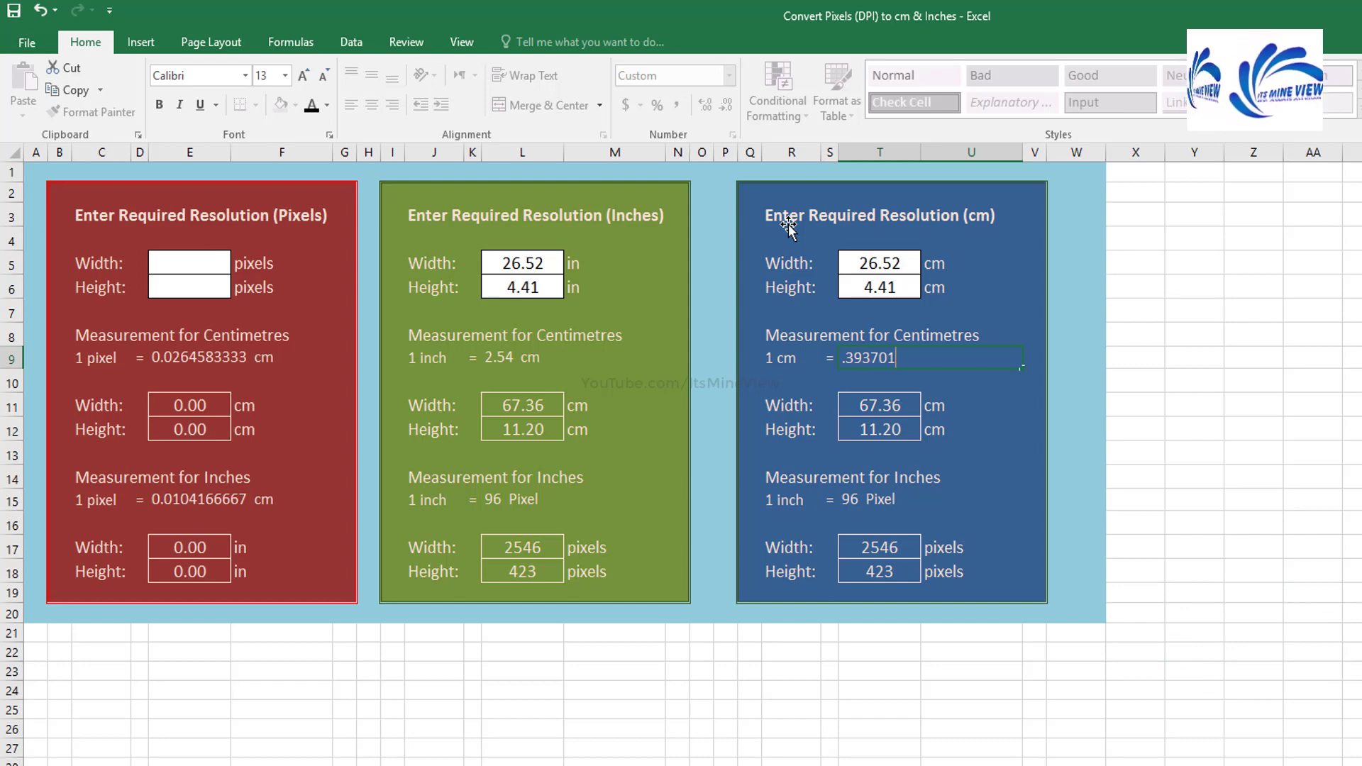
pyautogui.hotkey('ctrl', 'Return')
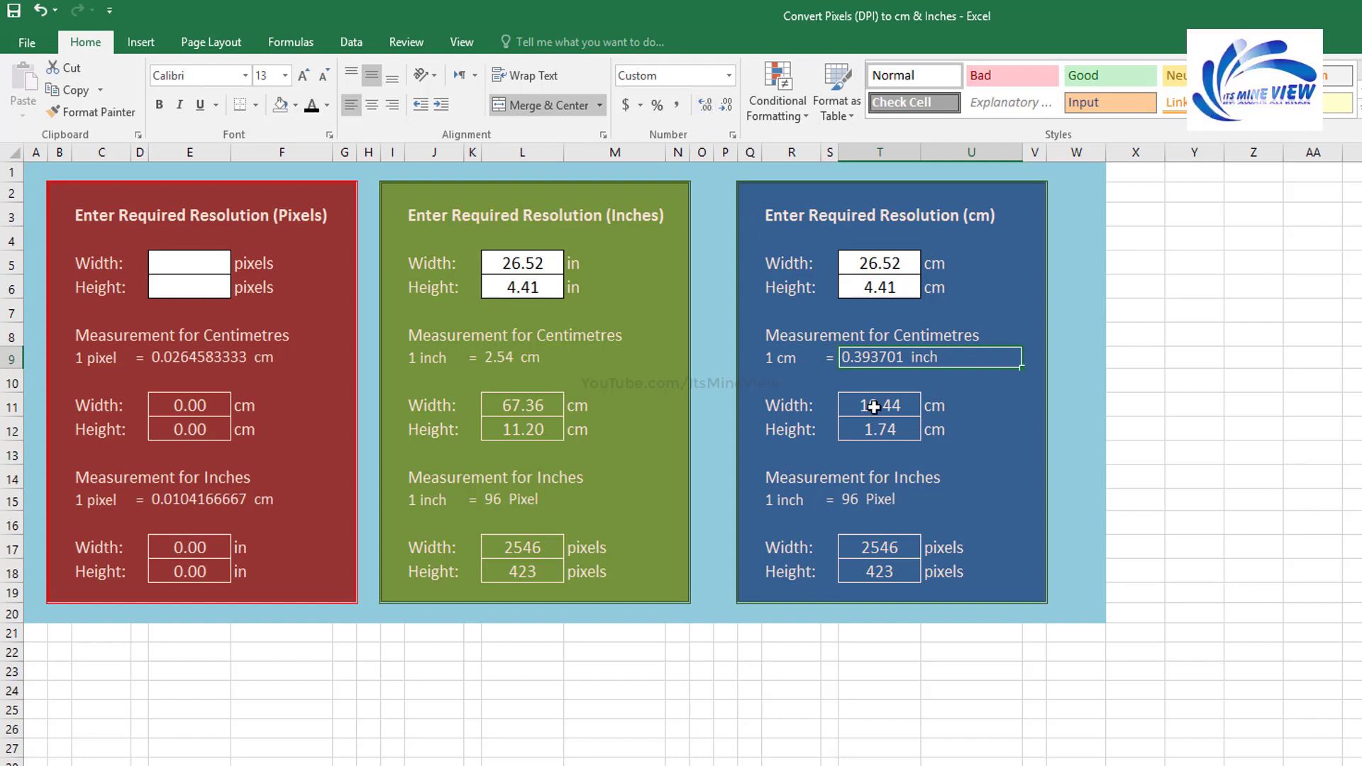
# Step: Relabel the blue panel's width and height result units as 'in'
pyautogui.click(923, 407)
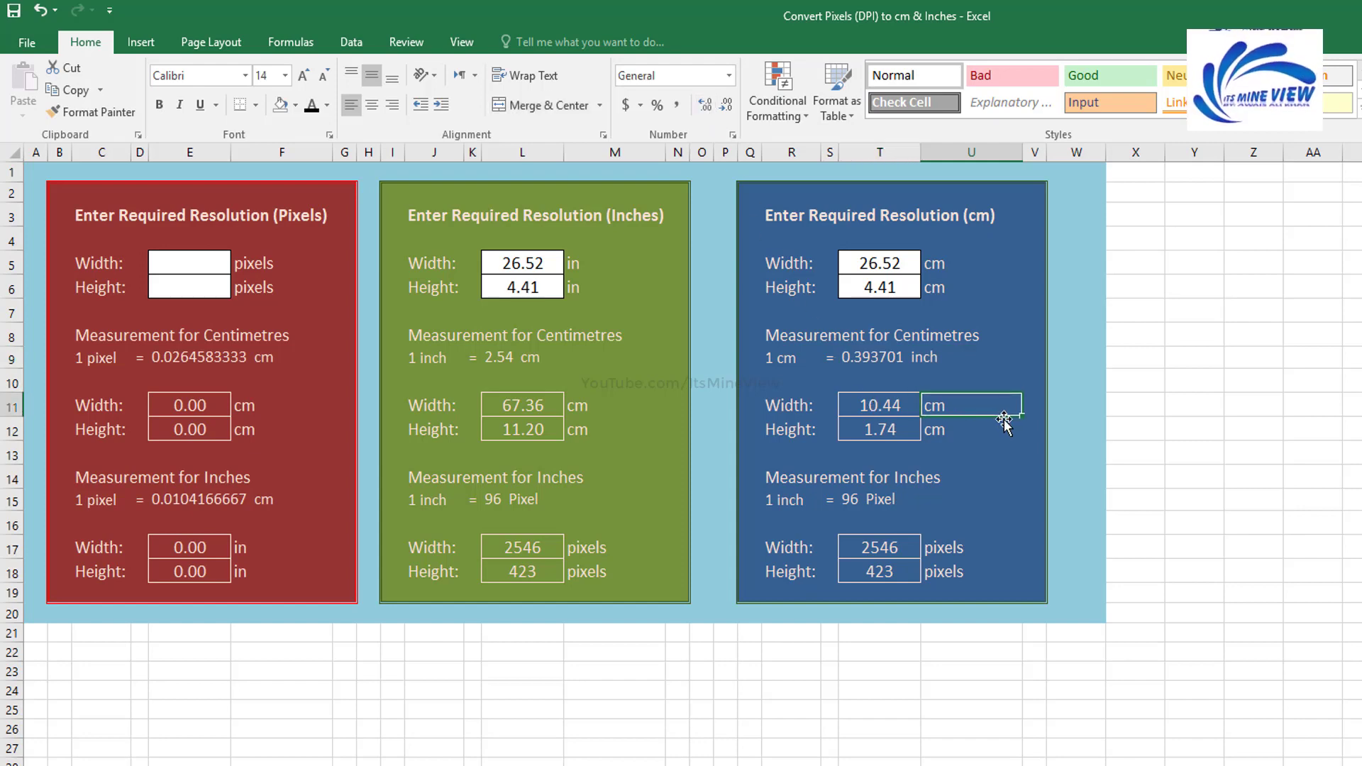
pyautogui.write('in')
pyautogui.press('Return')
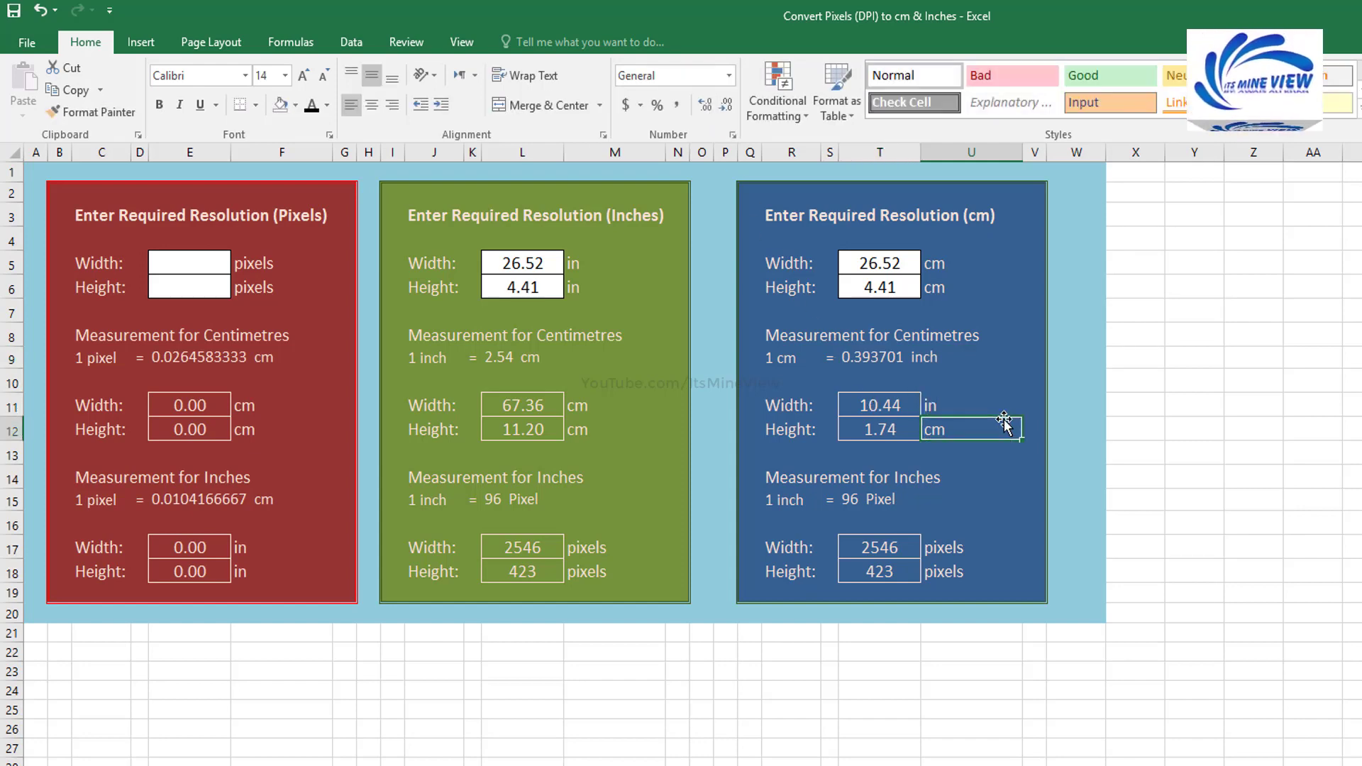
pyautogui.write('in')
pyautogui.press('Return')
pyautogui.press('Down')
pyautogui.press('Down')
pyautogui.press('Down')
# Step: Copy the '1 cm' label from R9 over the pixel row's '1 inch' label in R15
pyautogui.press('Left')
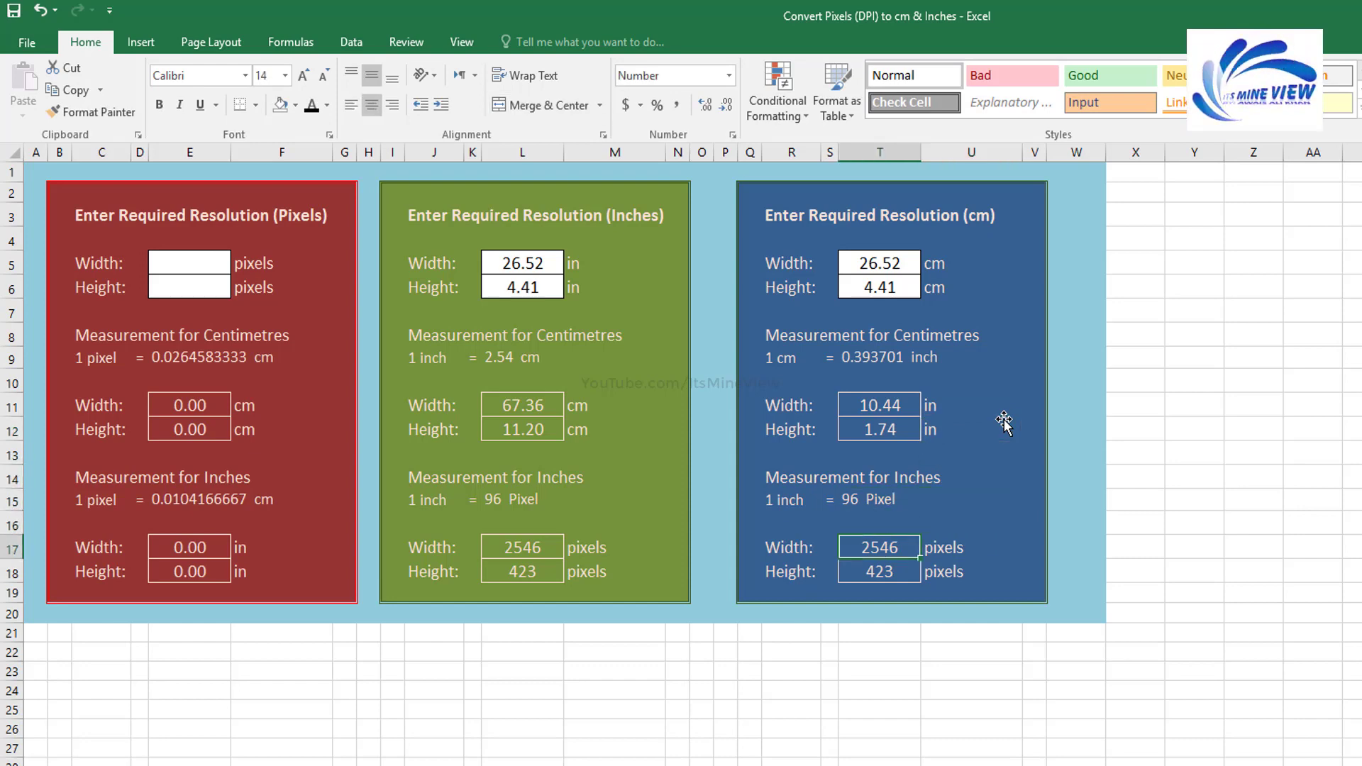
pyautogui.press('Left')
pyautogui.press('Up')
pyautogui.press('Up')
pyautogui.press('Left')
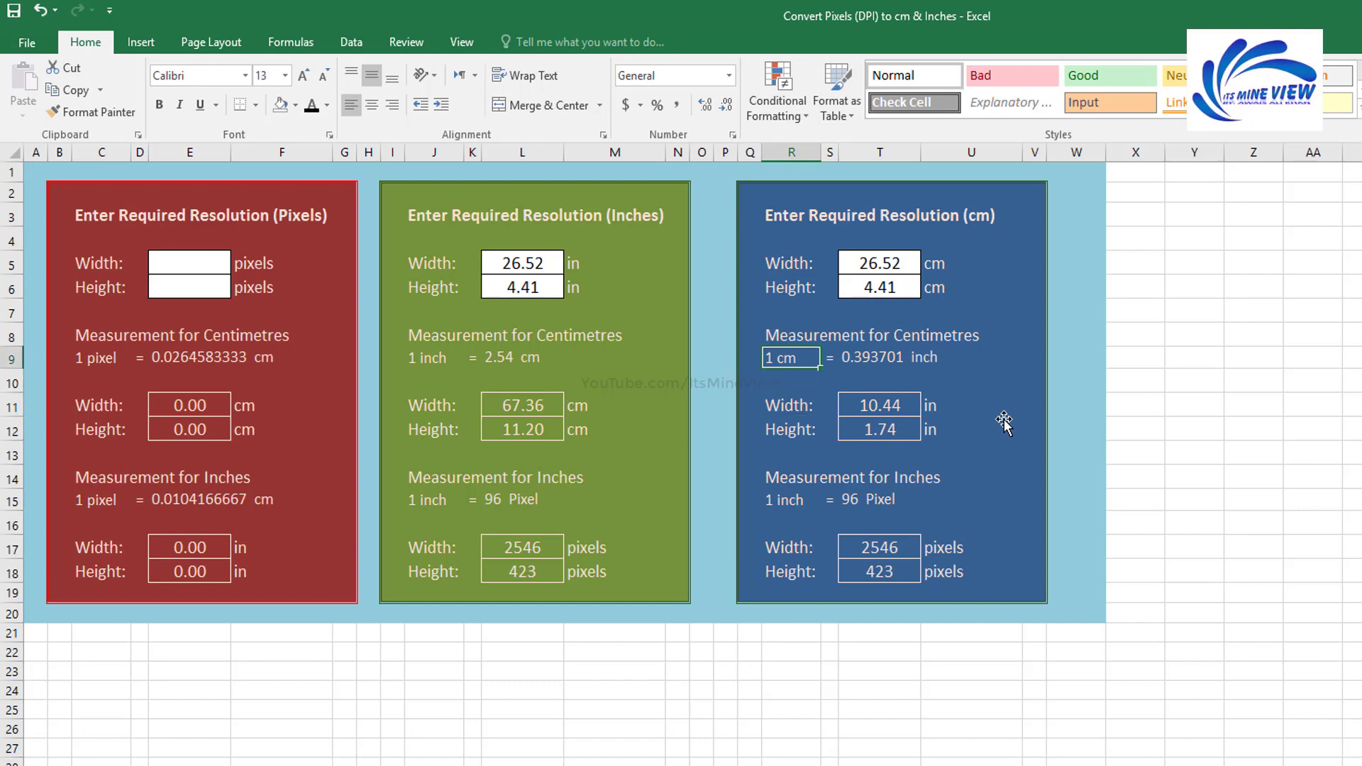
pyautogui.press('Down')
pyautogui.press('Down')
pyautogui.press('Down')
pyautogui.write('1 cm')
pyautogui.press('Escape')
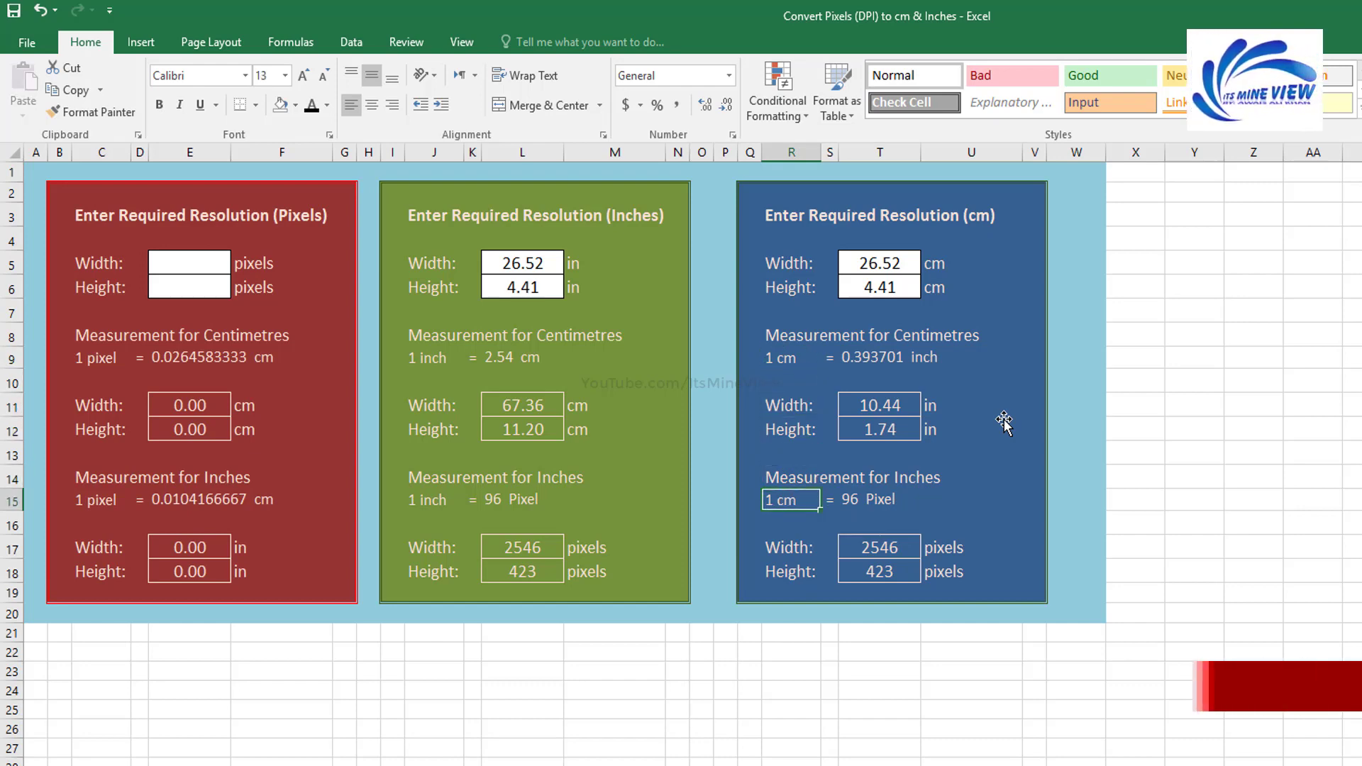
# Step: Format the pixel factor with more decimals and set it to 37.79527559 Pixel per cm
pyautogui.press('Right')
pyautogui.press('Right')
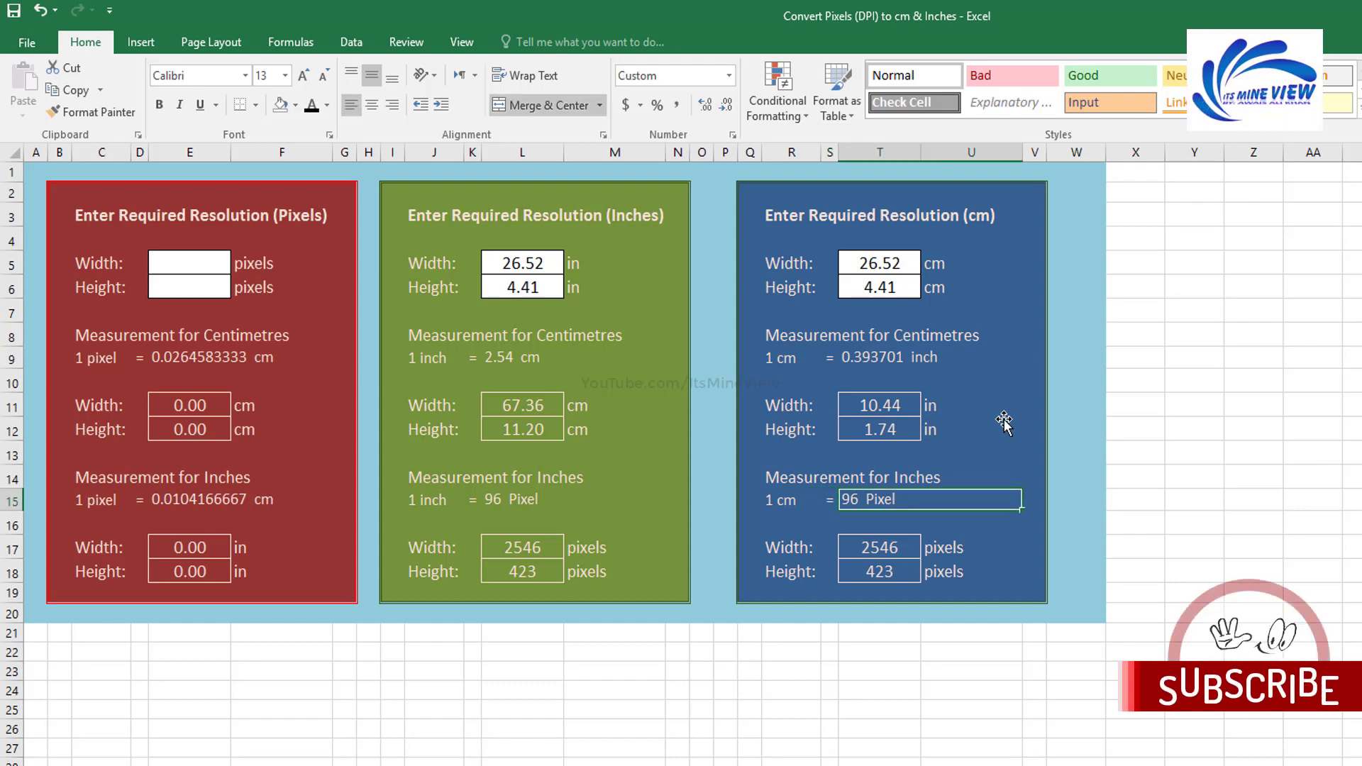
pyautogui.hotkey('ctrl', '1')
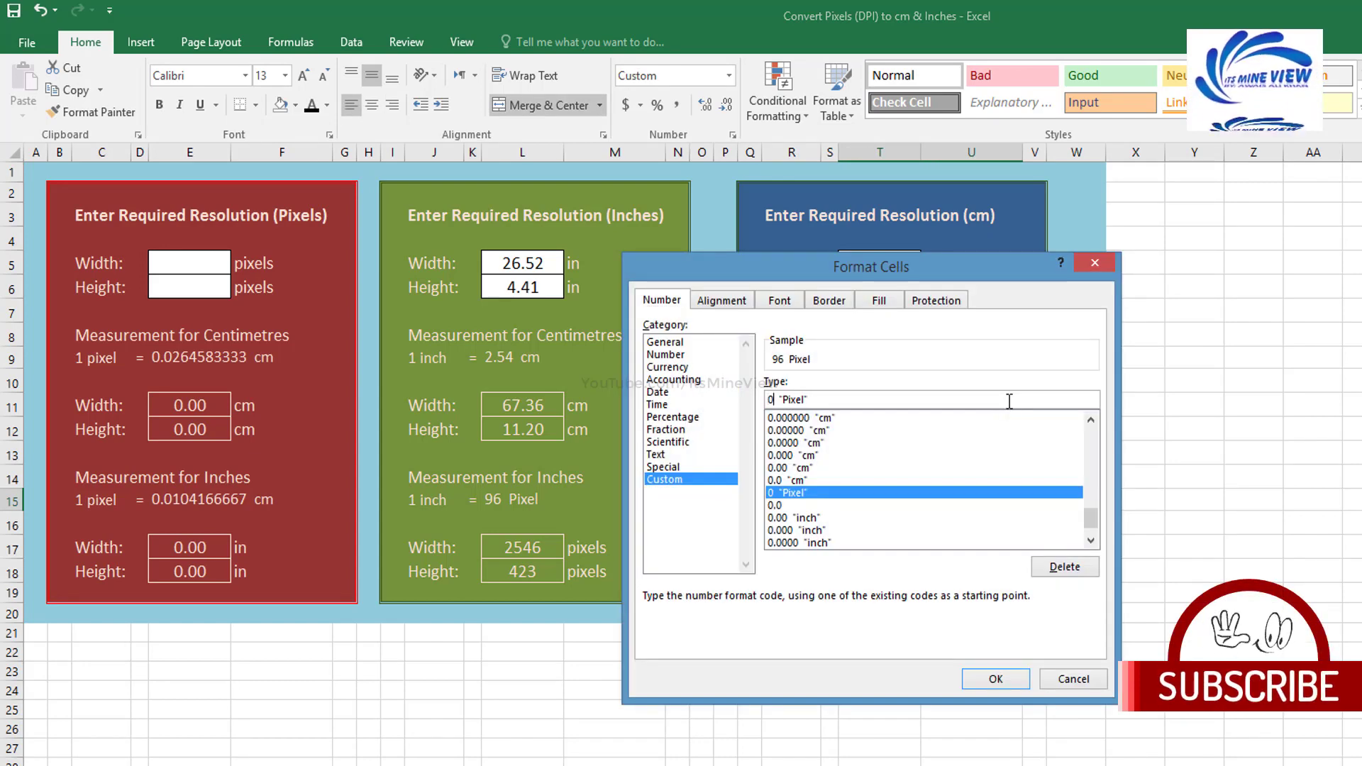
pyautogui.write('.0000')
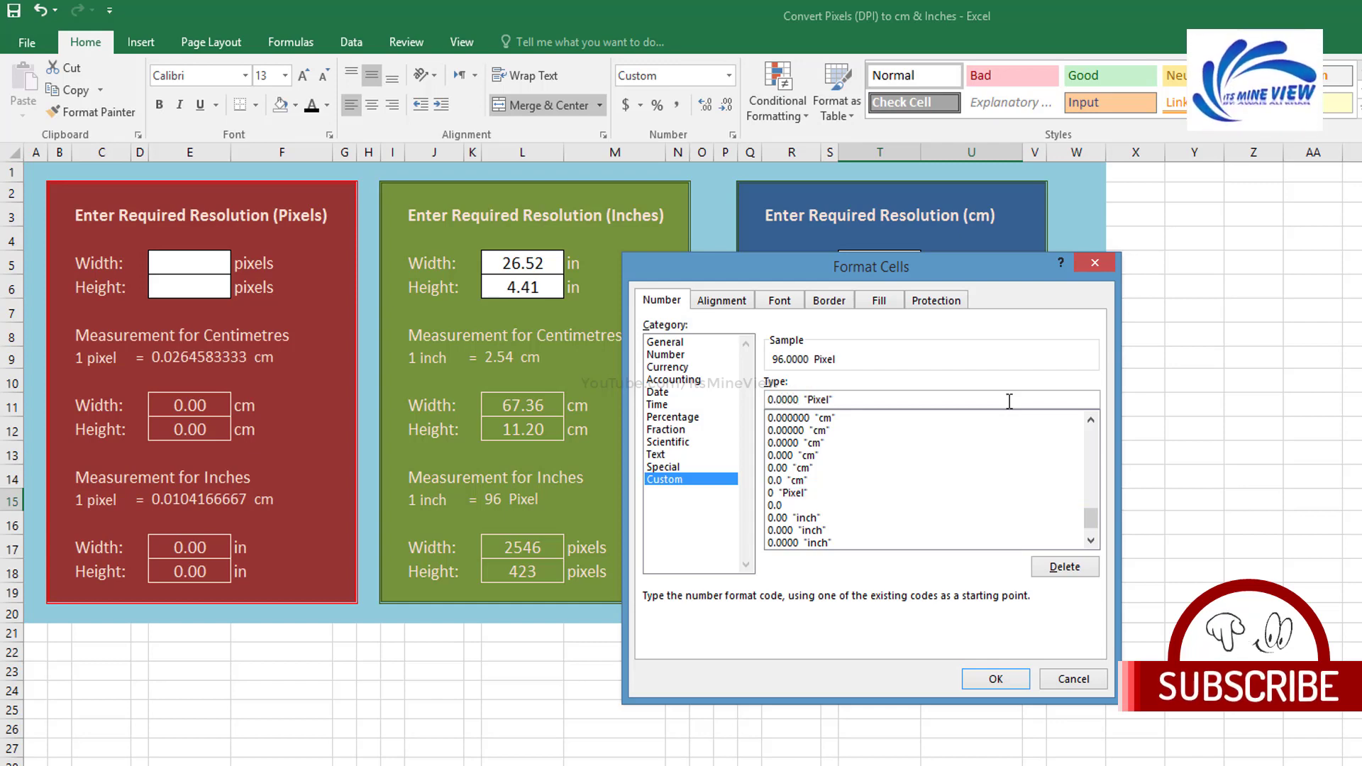
pyautogui.press('Return')
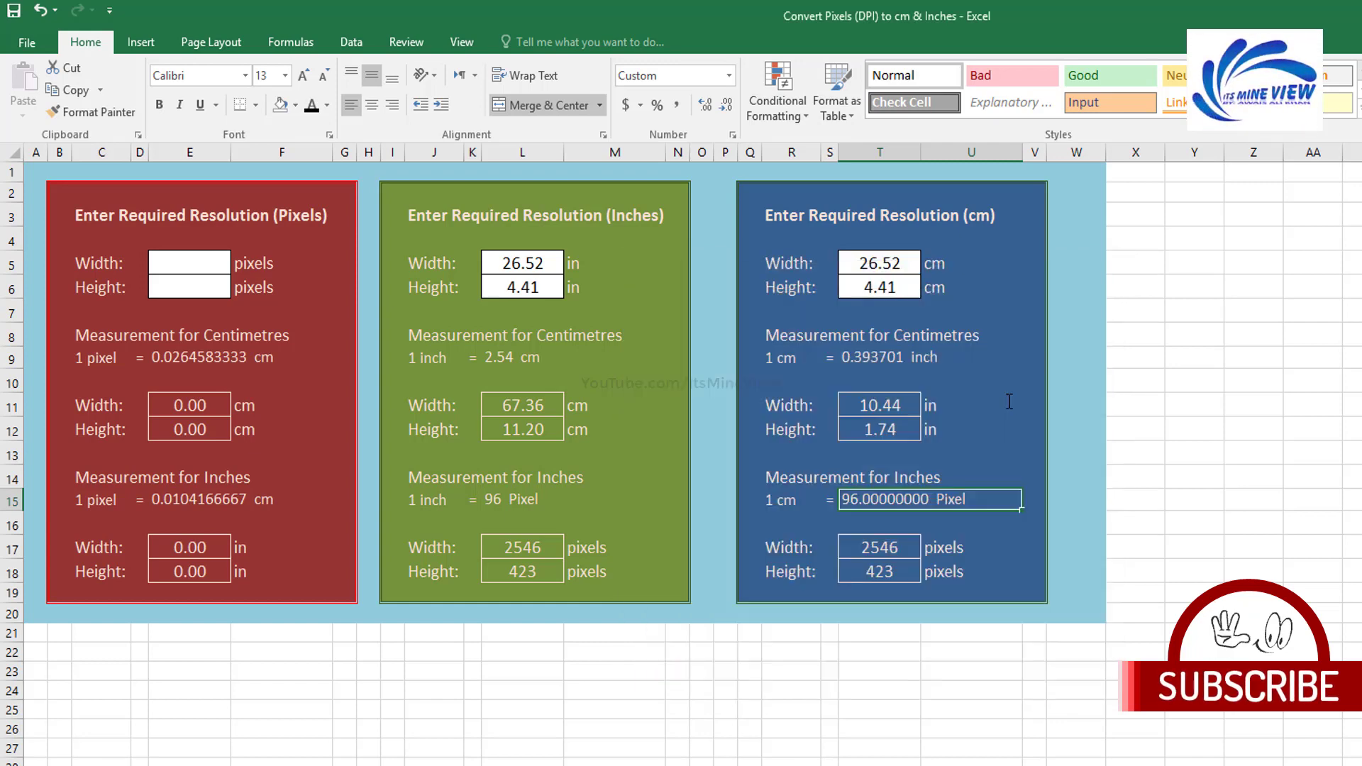
pyautogui.press('F2')
pyautogui.press('BackSpace')
pyautogui.press('BackSpace')
pyautogui.write('37.79527559')
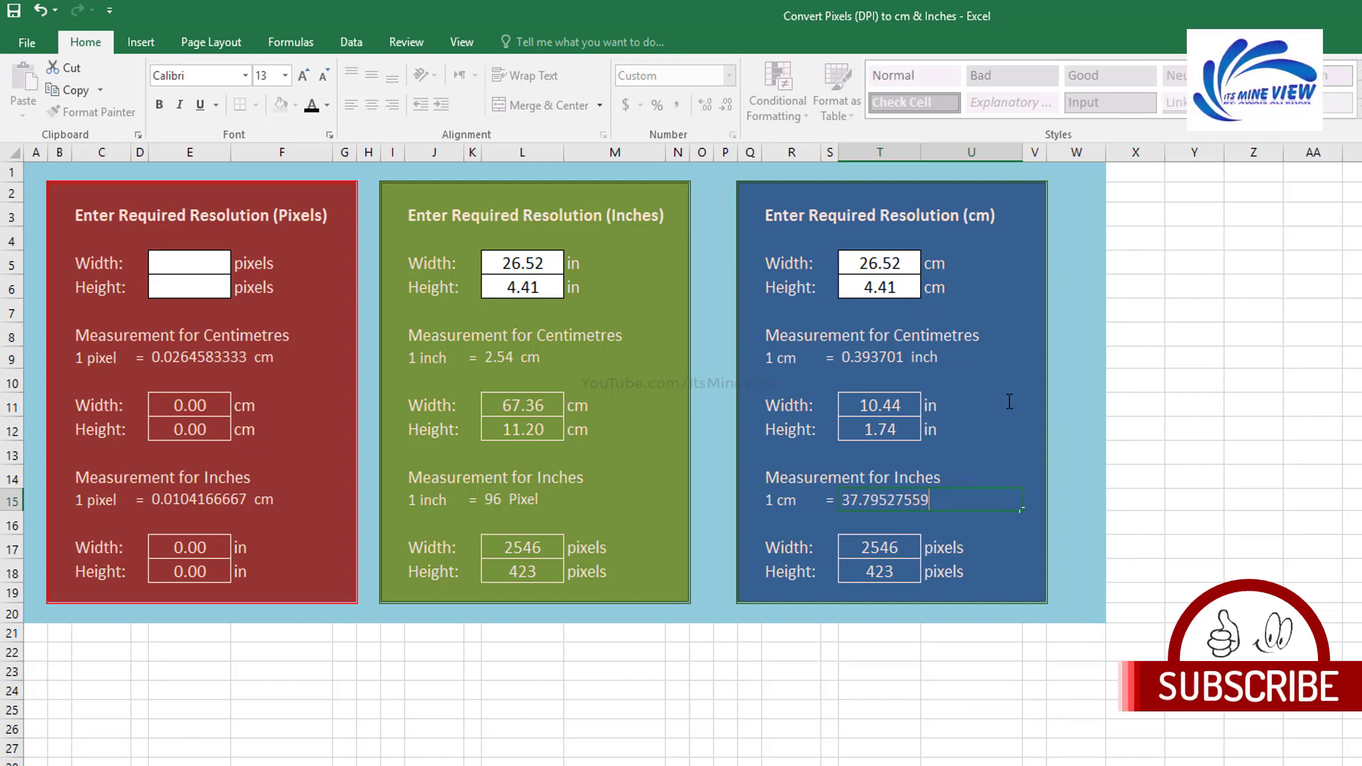
pyautogui.press('Return')
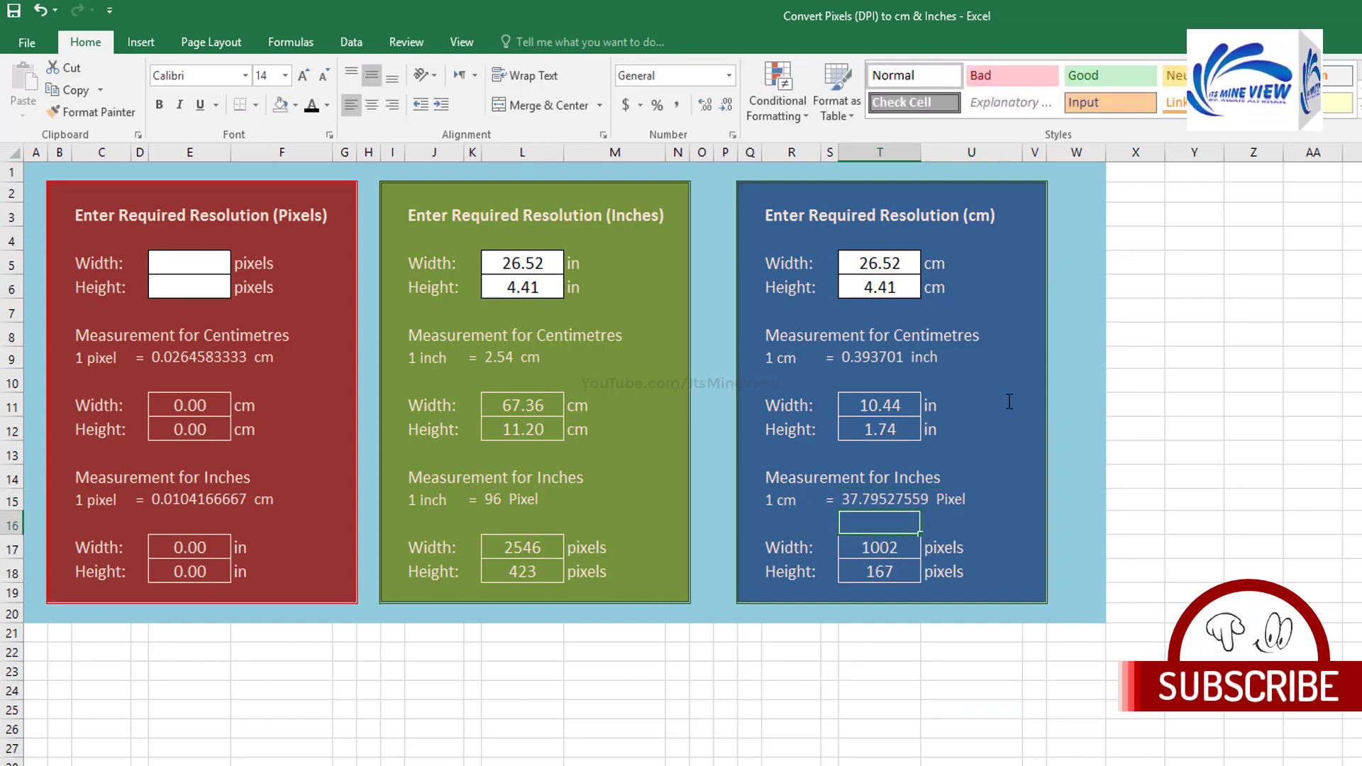
pyautogui.press('Up')
pyautogui.press('Up')
pyautogui.press('Up')
pyautogui.press('Up')
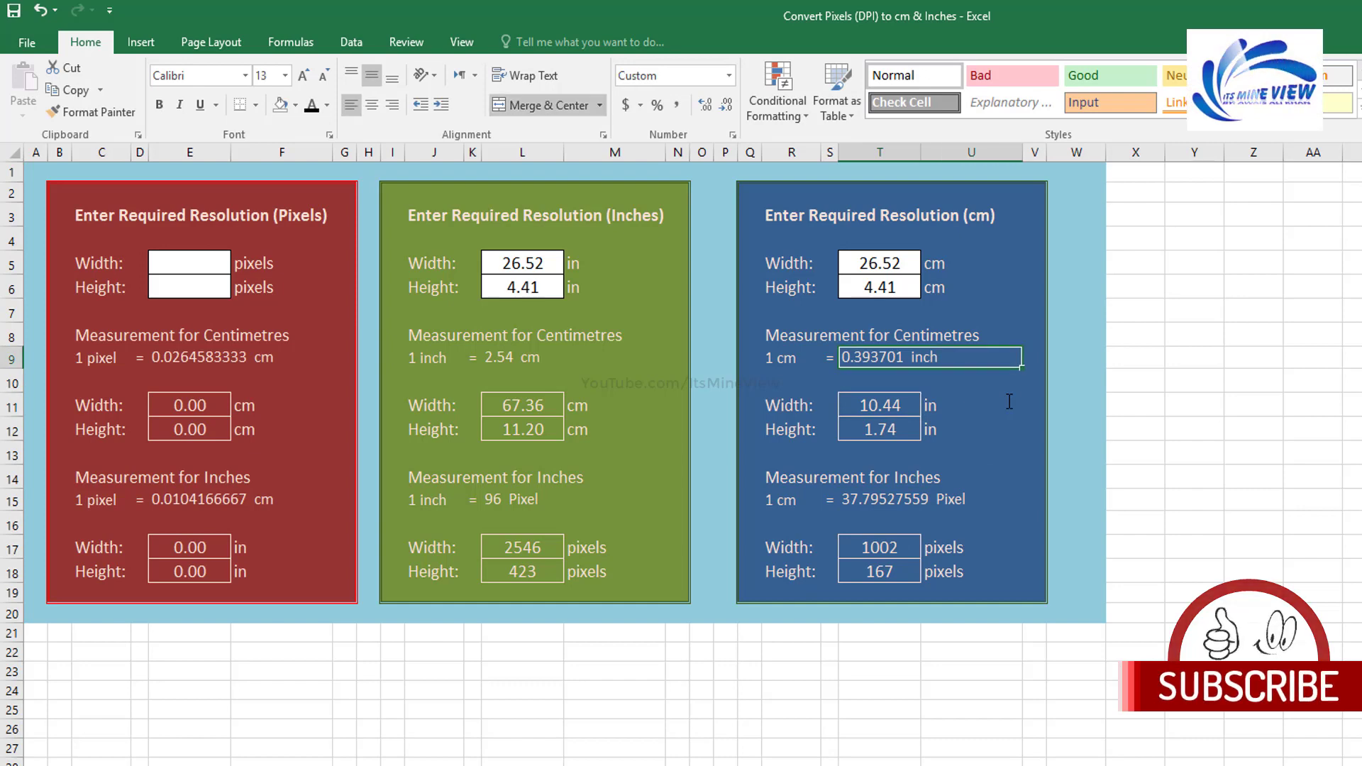
pyautogui.moveTo(553, 268); pyautogui.dragTo(555, 276)
# Step: Clear the olive panel's inch inputs and enter 67.36 × 11.19 cm in the blue panel
pyautogui.press('Delete')
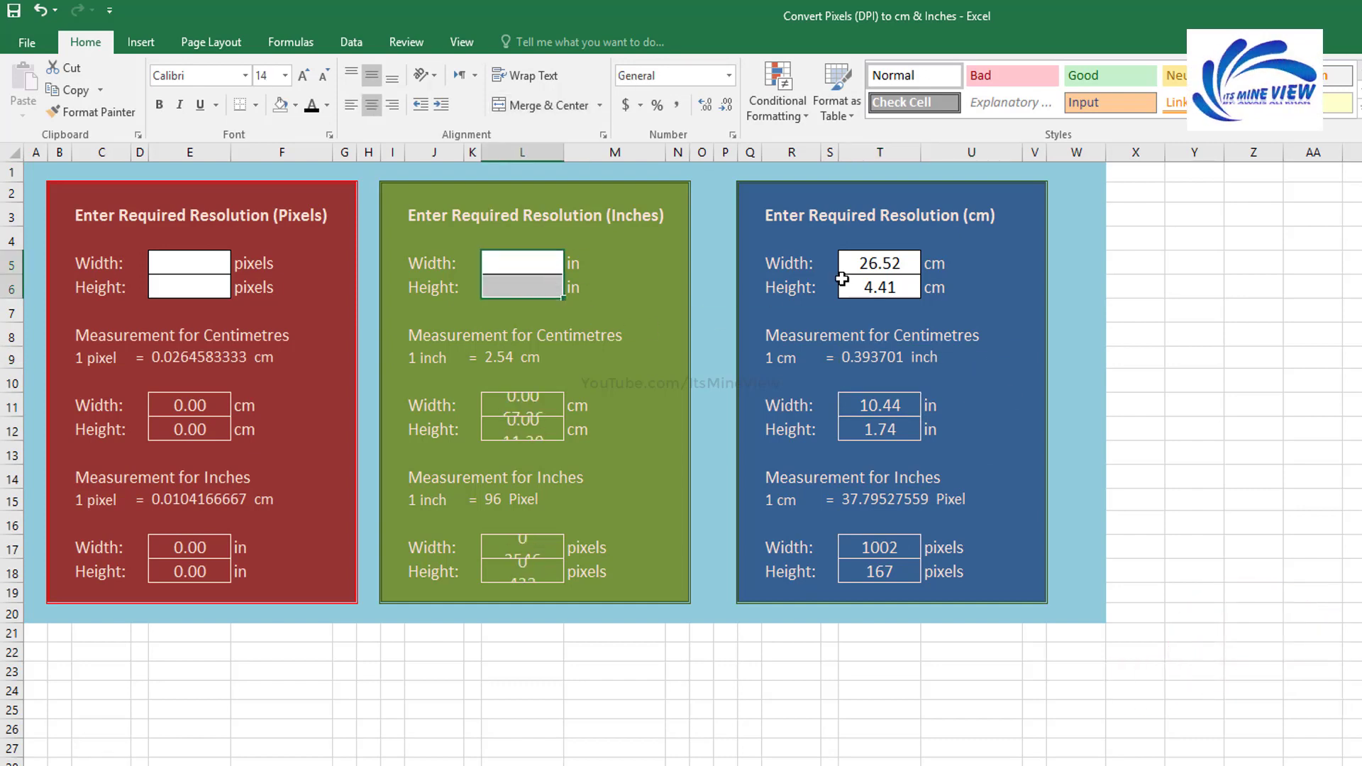
pyautogui.click(906, 272)
pyautogui.write('67.36')
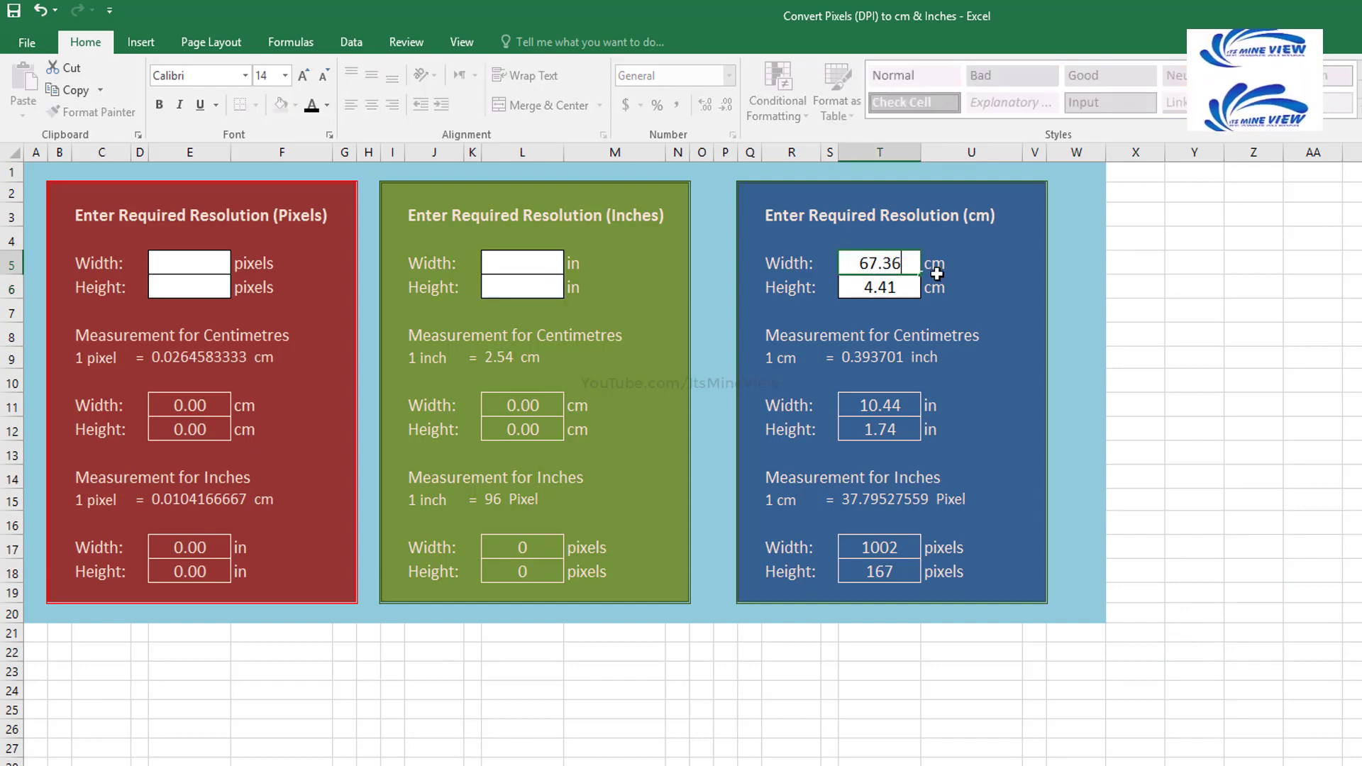
pyautogui.press('Return')
pyautogui.write('1.19')
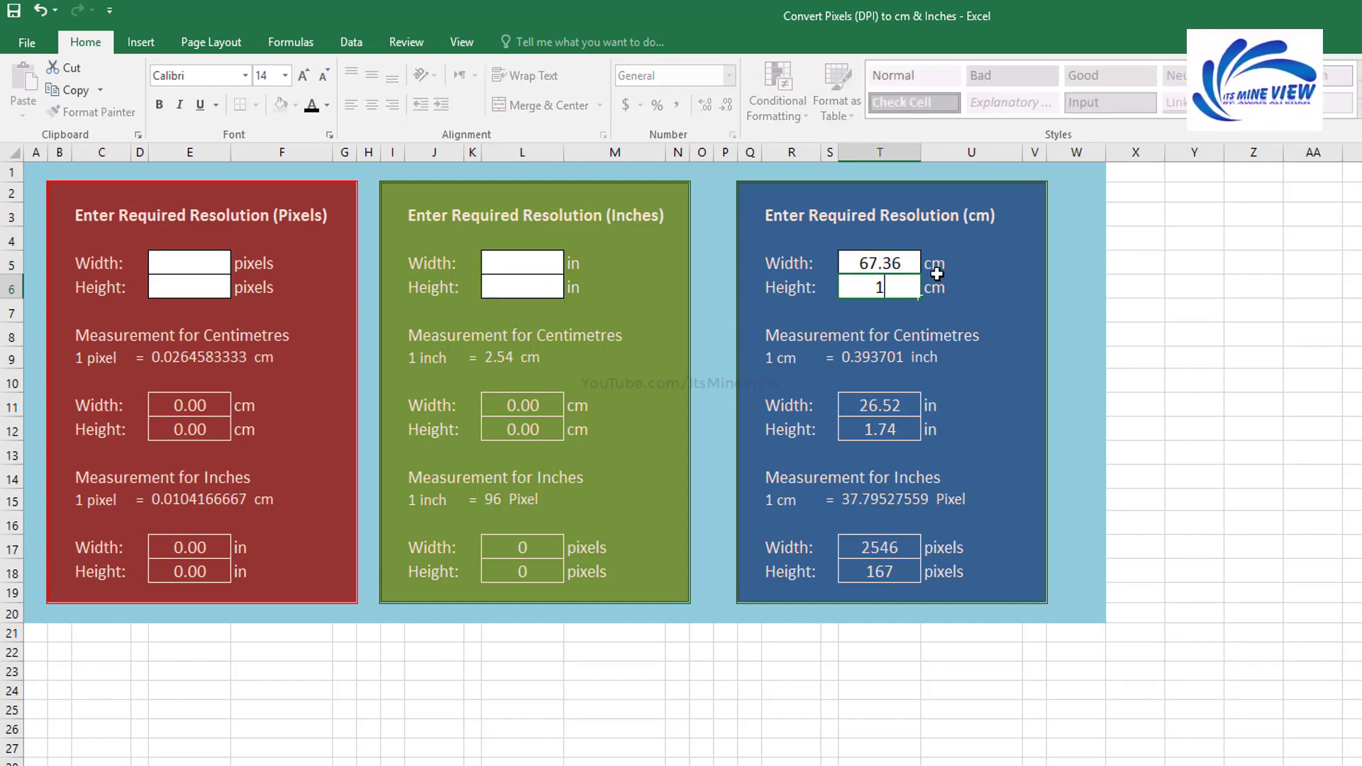
pyautogui.press('Return')
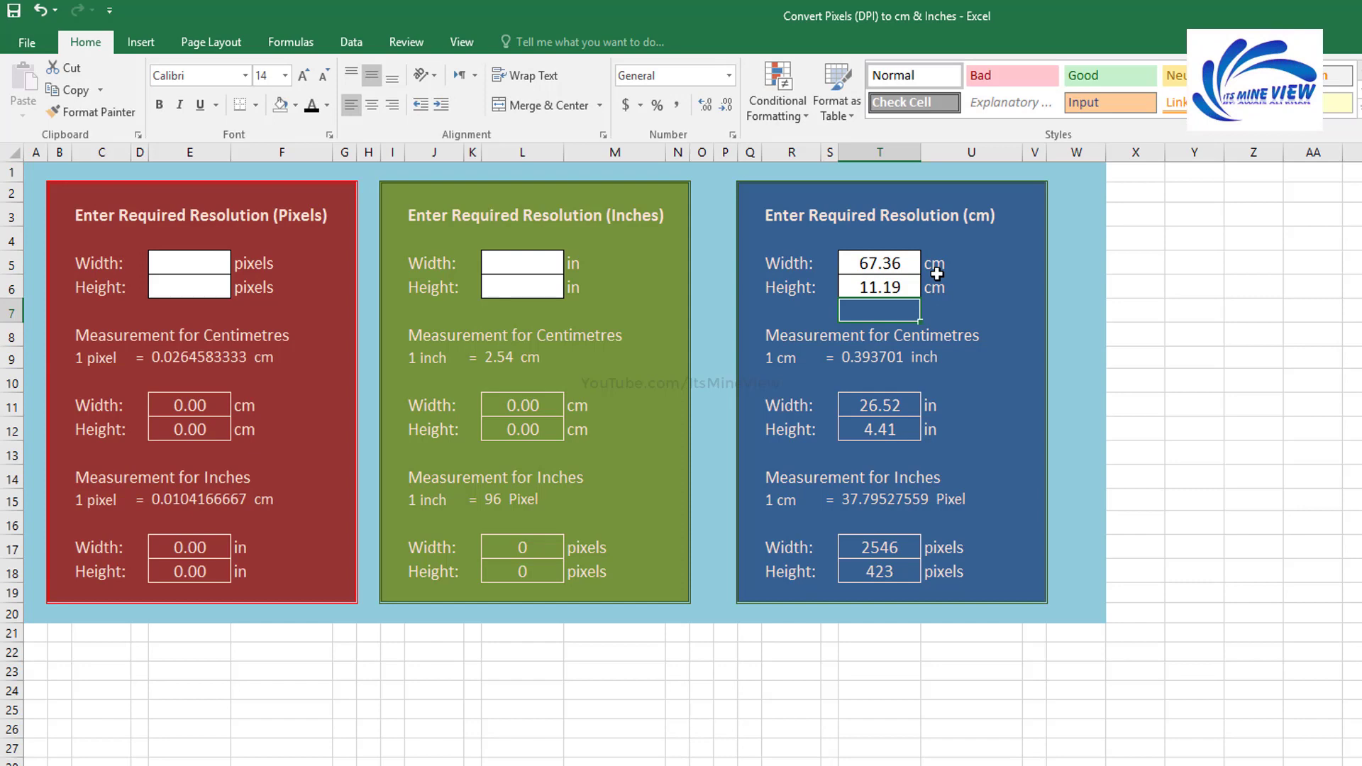
pyautogui.rightClick(1095, 155)
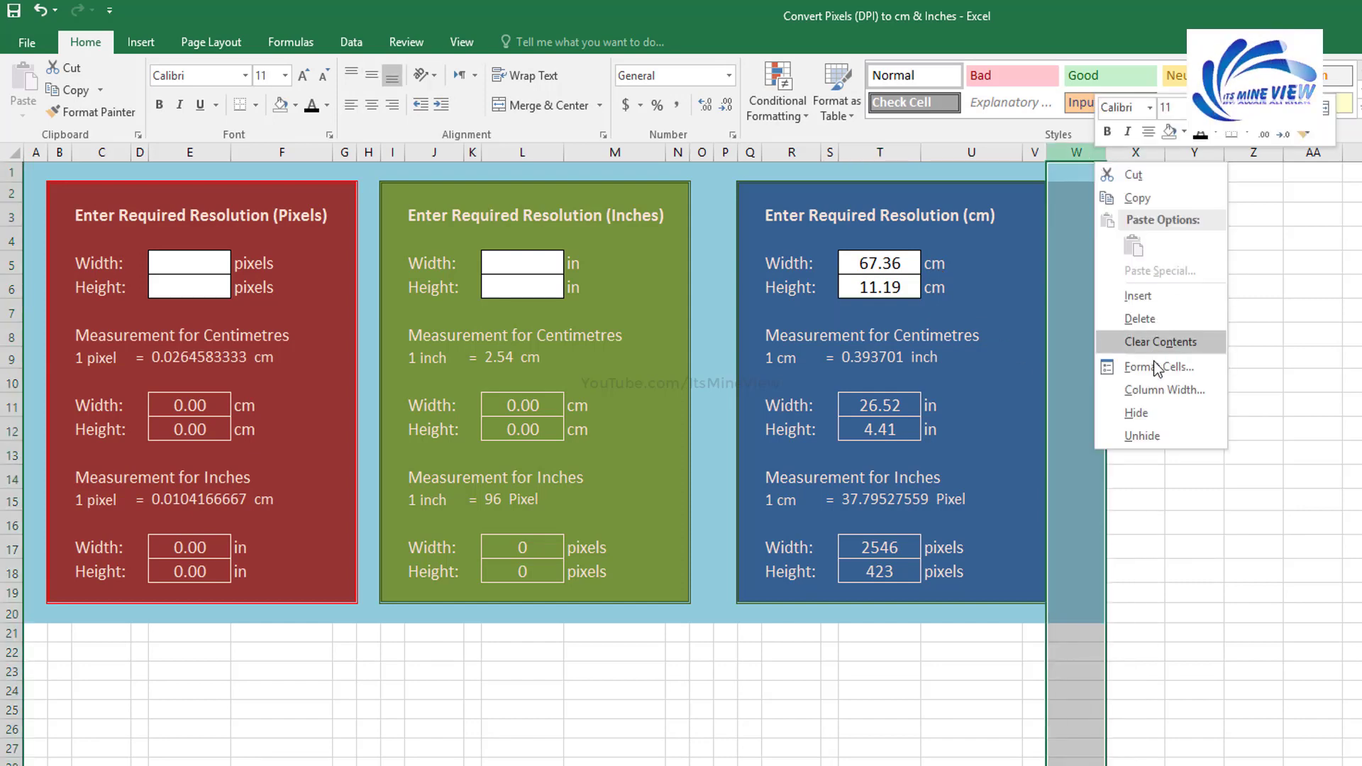
# Step: Set column W's width to 3
pyautogui.click(1164, 391)
pyautogui.write('3')
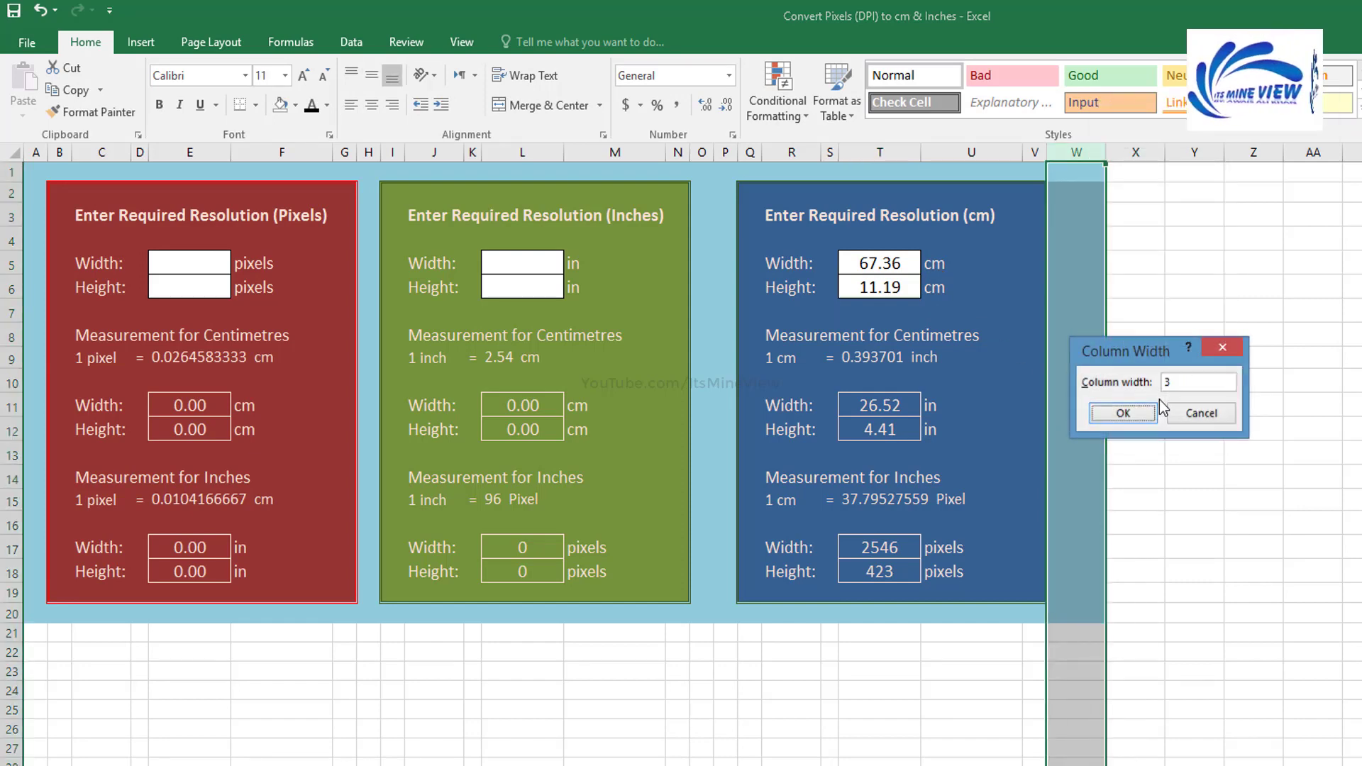
pyautogui.press('Return')
pyautogui.click(1158, 309)
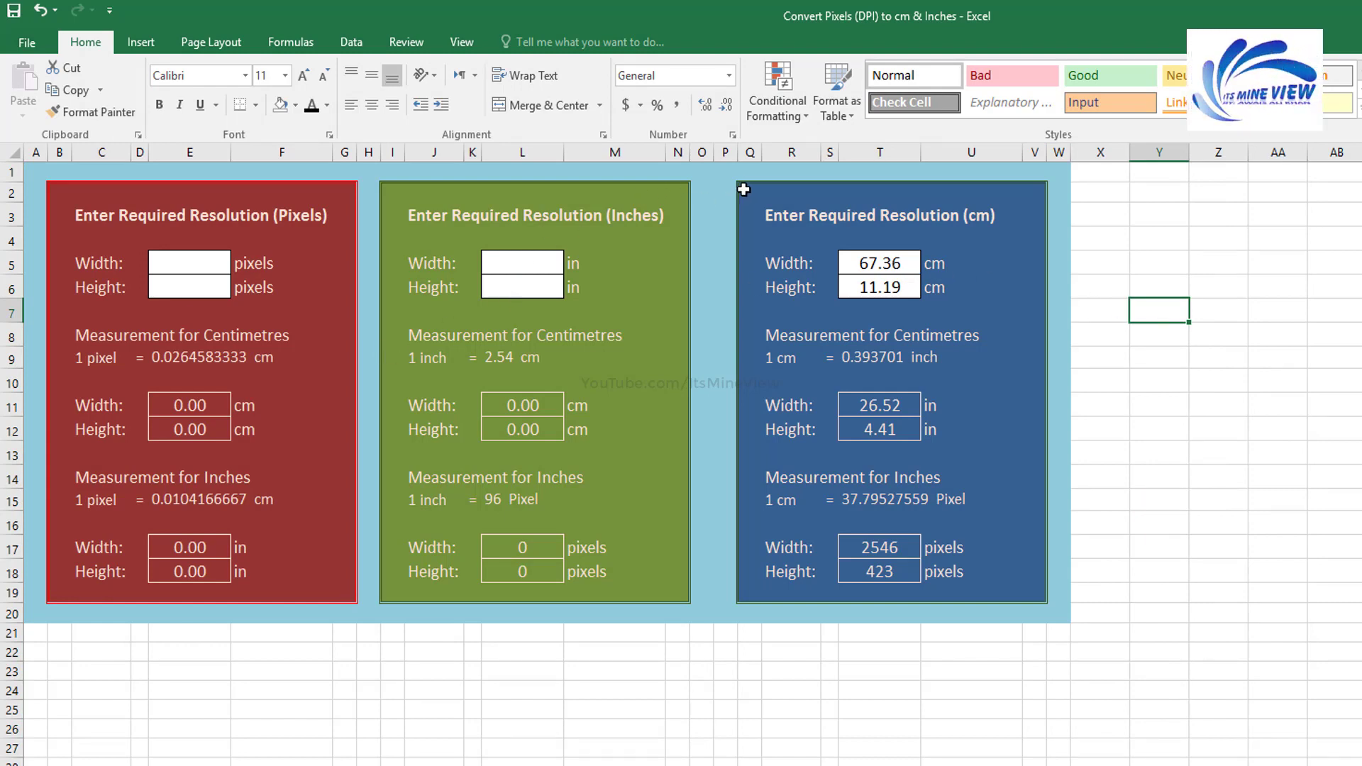
# Step: Give the blue panel Q2:V19 a navy outline border
pyautogui.moveTo(744, 189)
pyautogui.mouseDown()
pyautogui.moveTo(989, 594)
pyautogui.moveTo(1031, 589)
pyautogui.mouseUp()
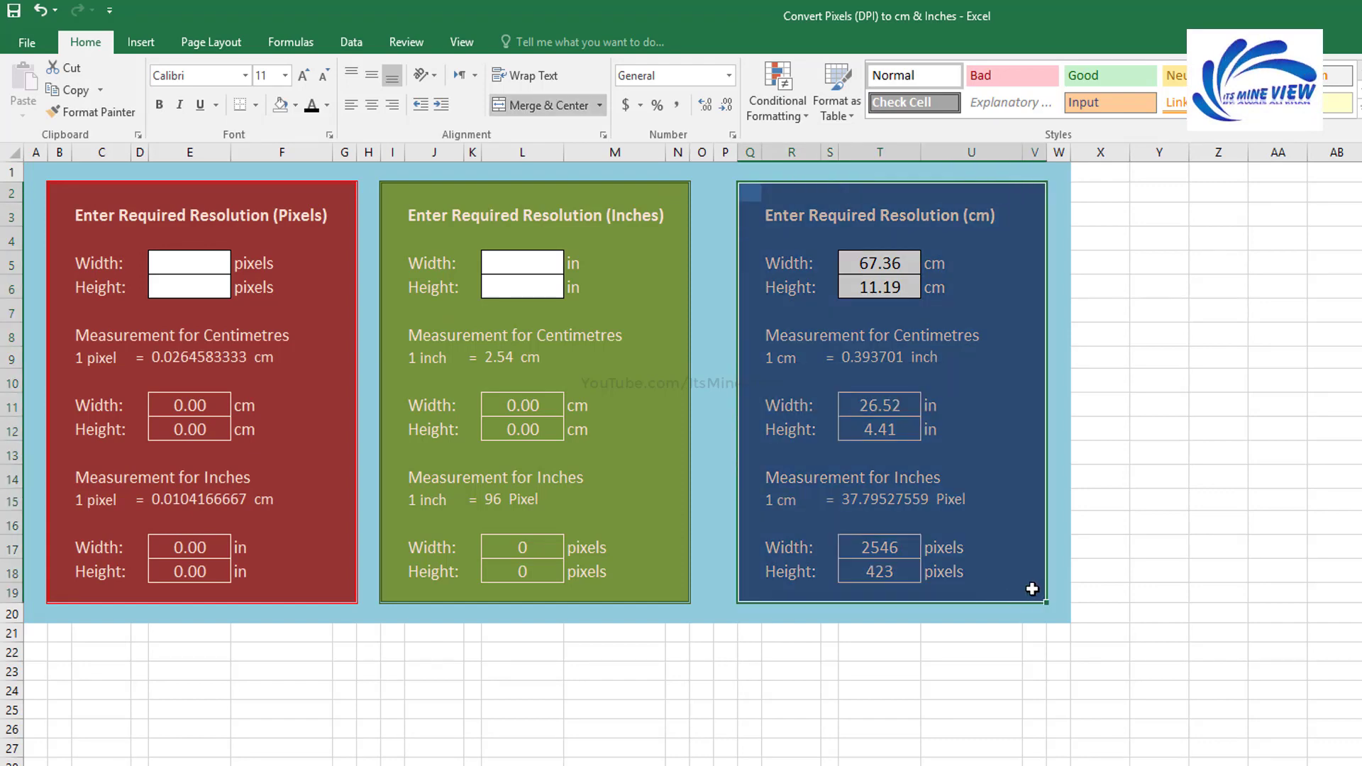
pyautogui.hotkey('ctrl', '1')
pyautogui.click(826, 303)
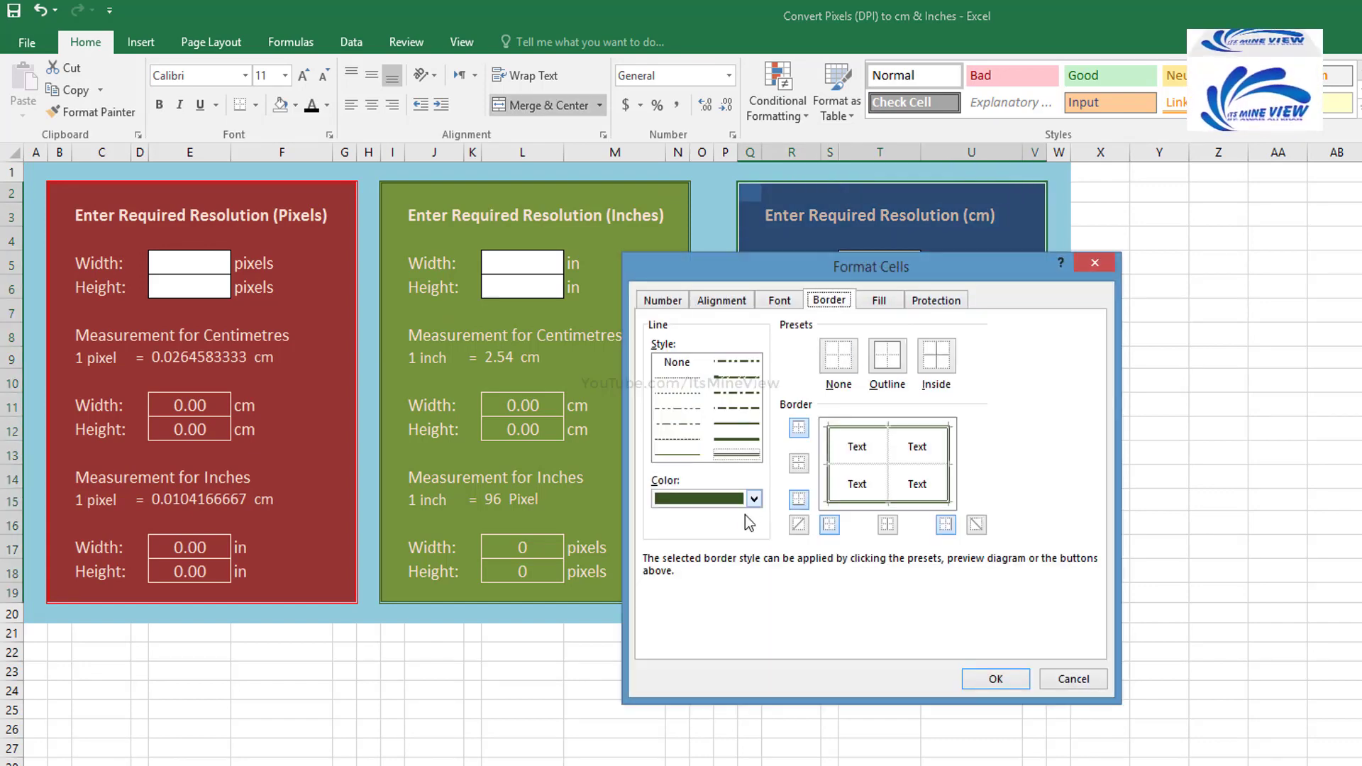
pyautogui.click(754, 499)
pyautogui.click(791, 675)
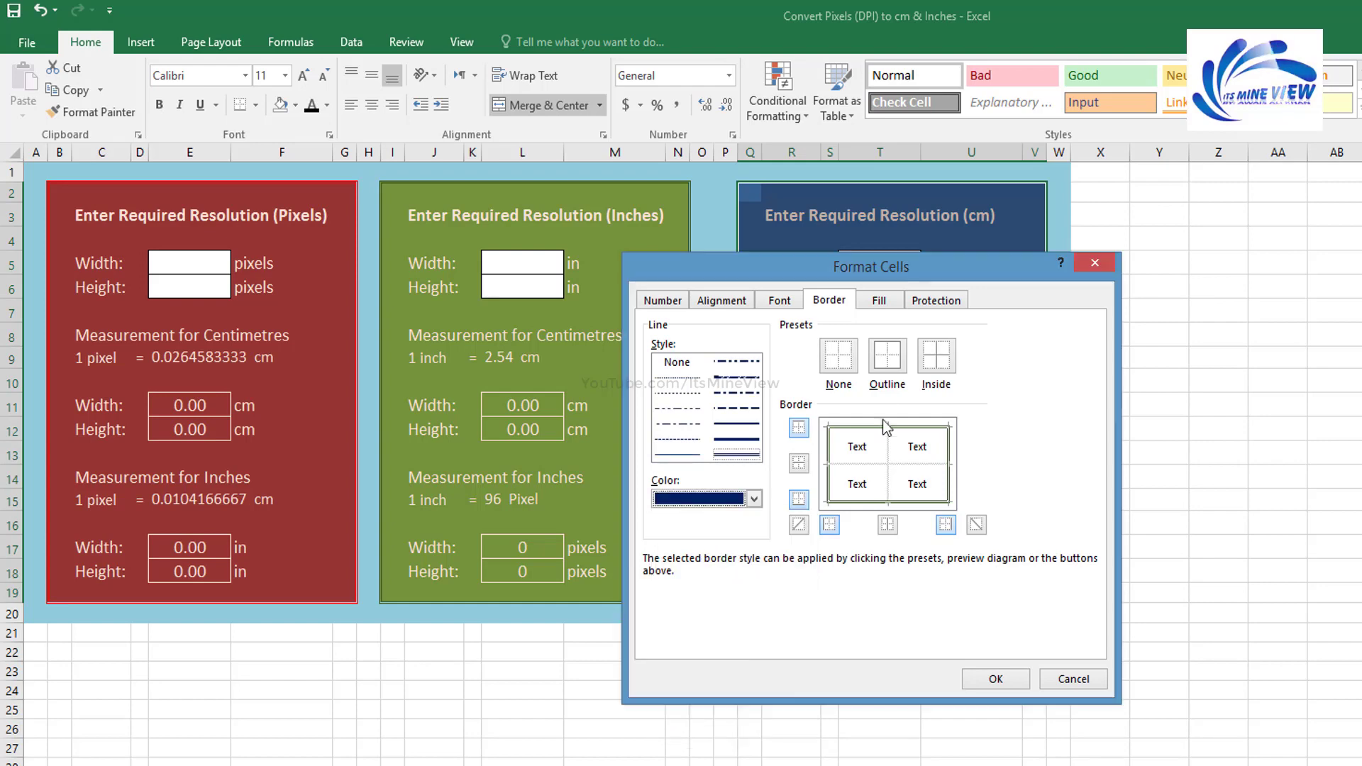
pyautogui.click(996, 679)
pyautogui.click(880, 525)
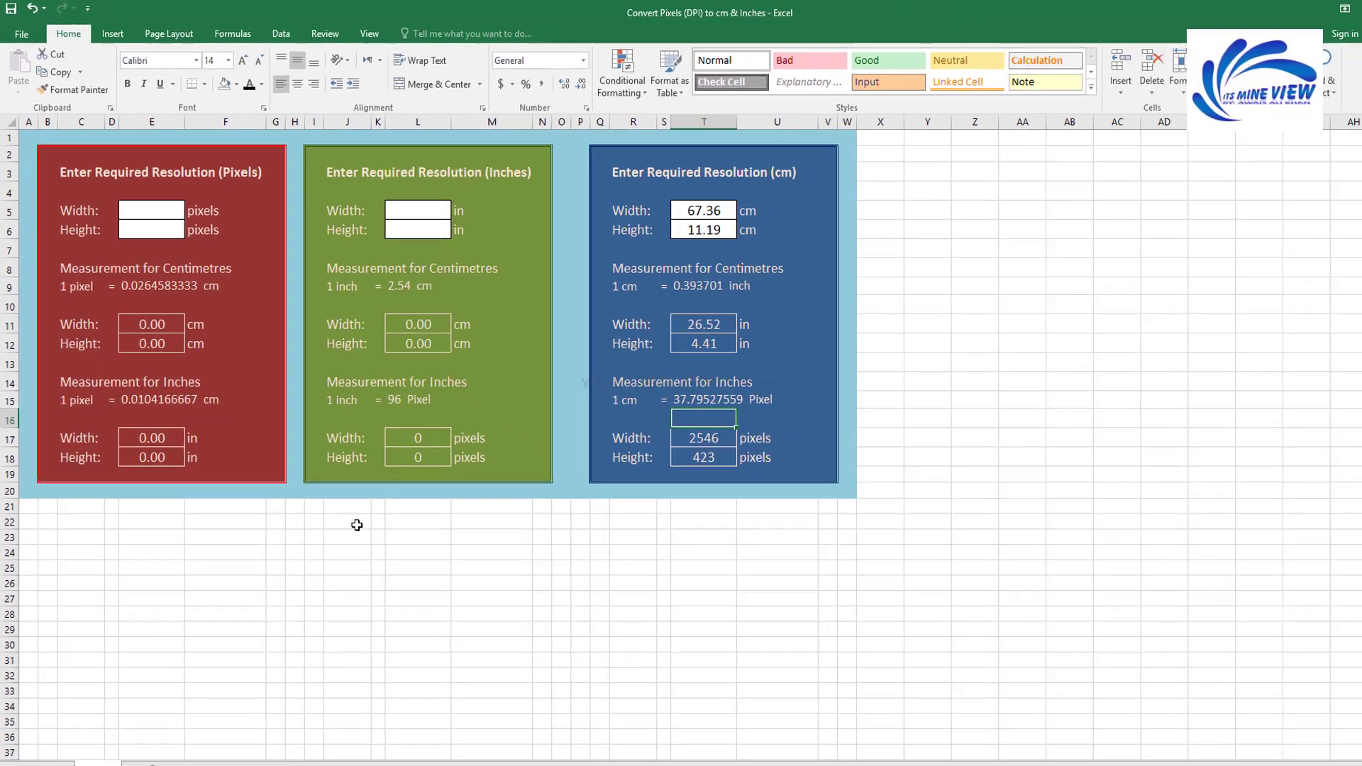
pyautogui.click(333, 500)
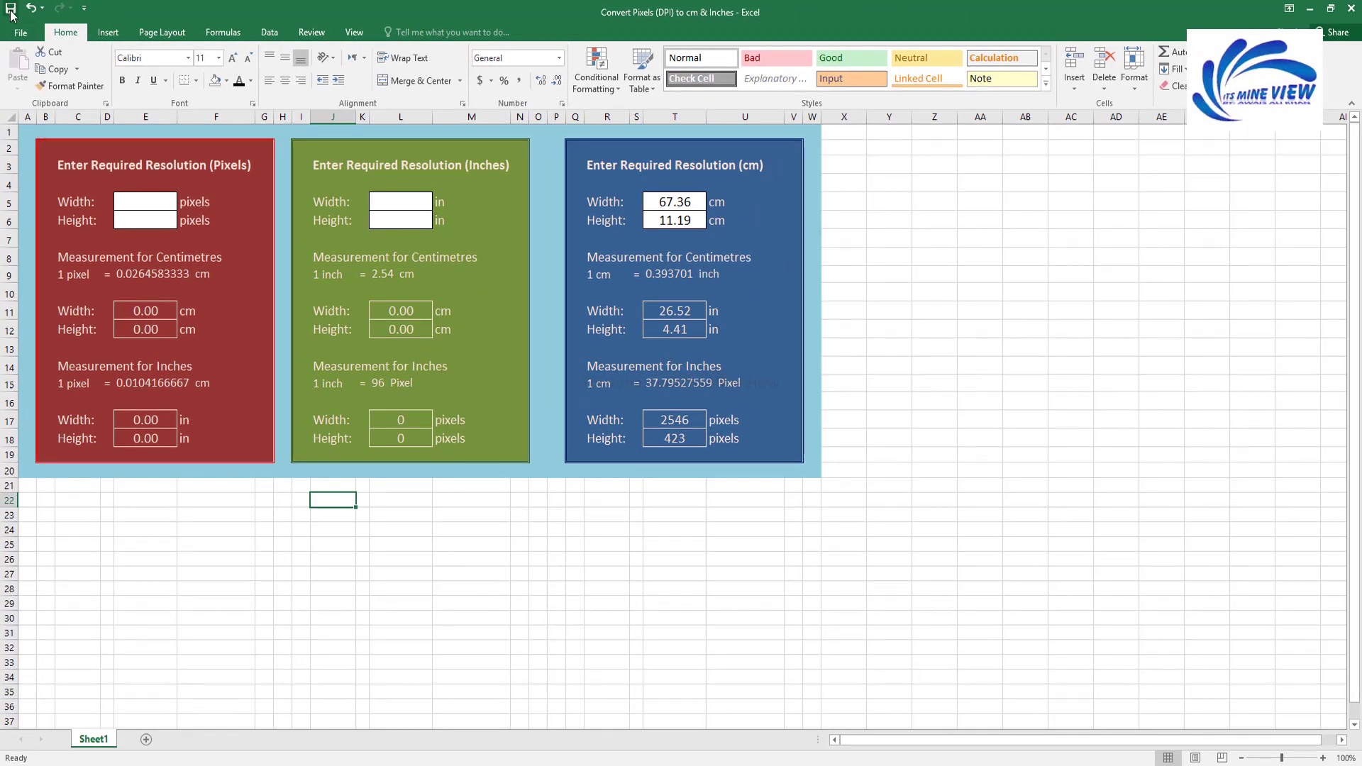